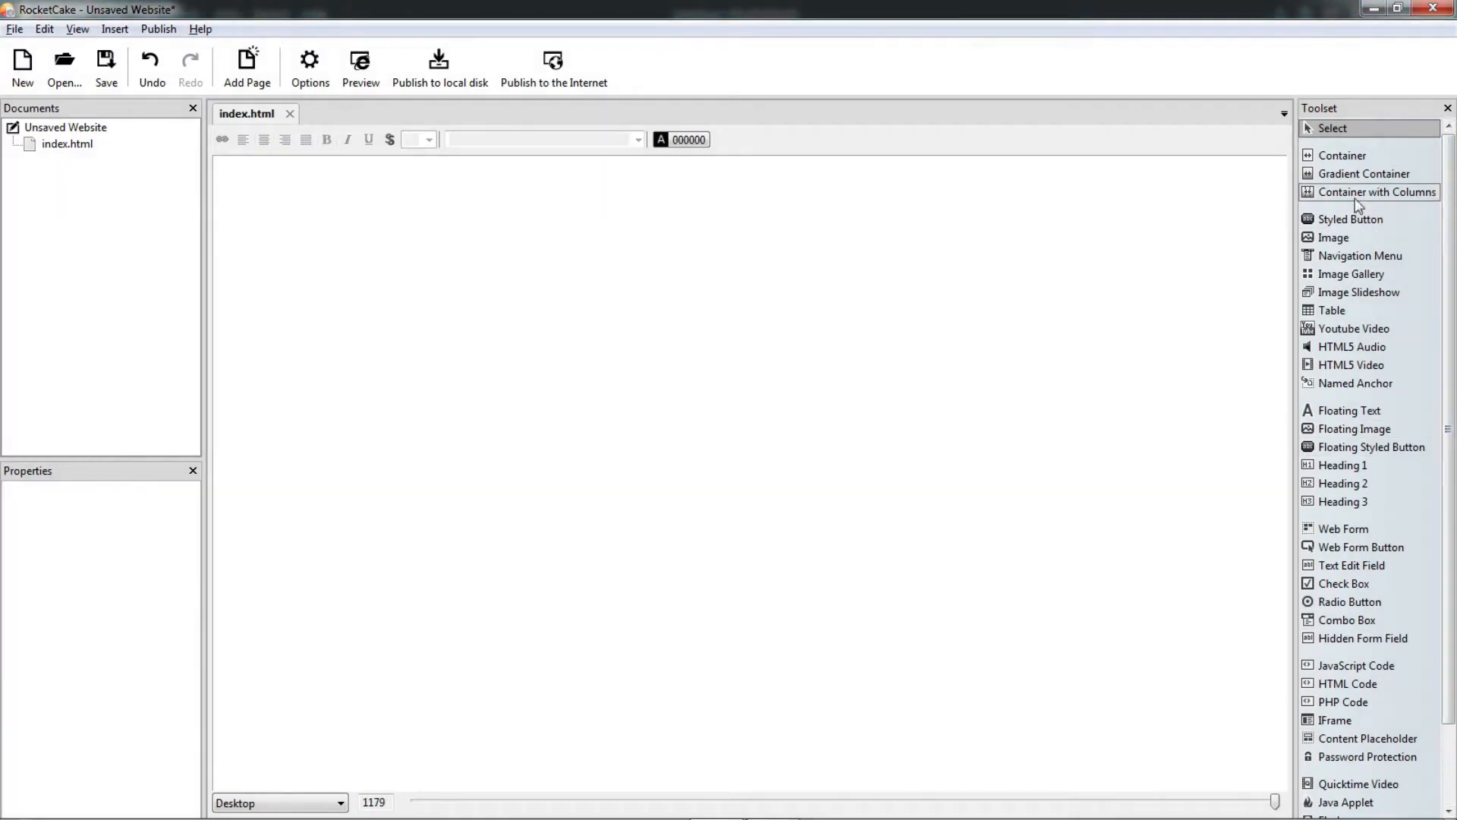
- Place a container about 522 high on the empty page and insert a styled button with the first grey style in it
{"action": "left_click_drag", "start_coordinate": [1343, 155], "coordinate": [717, 637]}
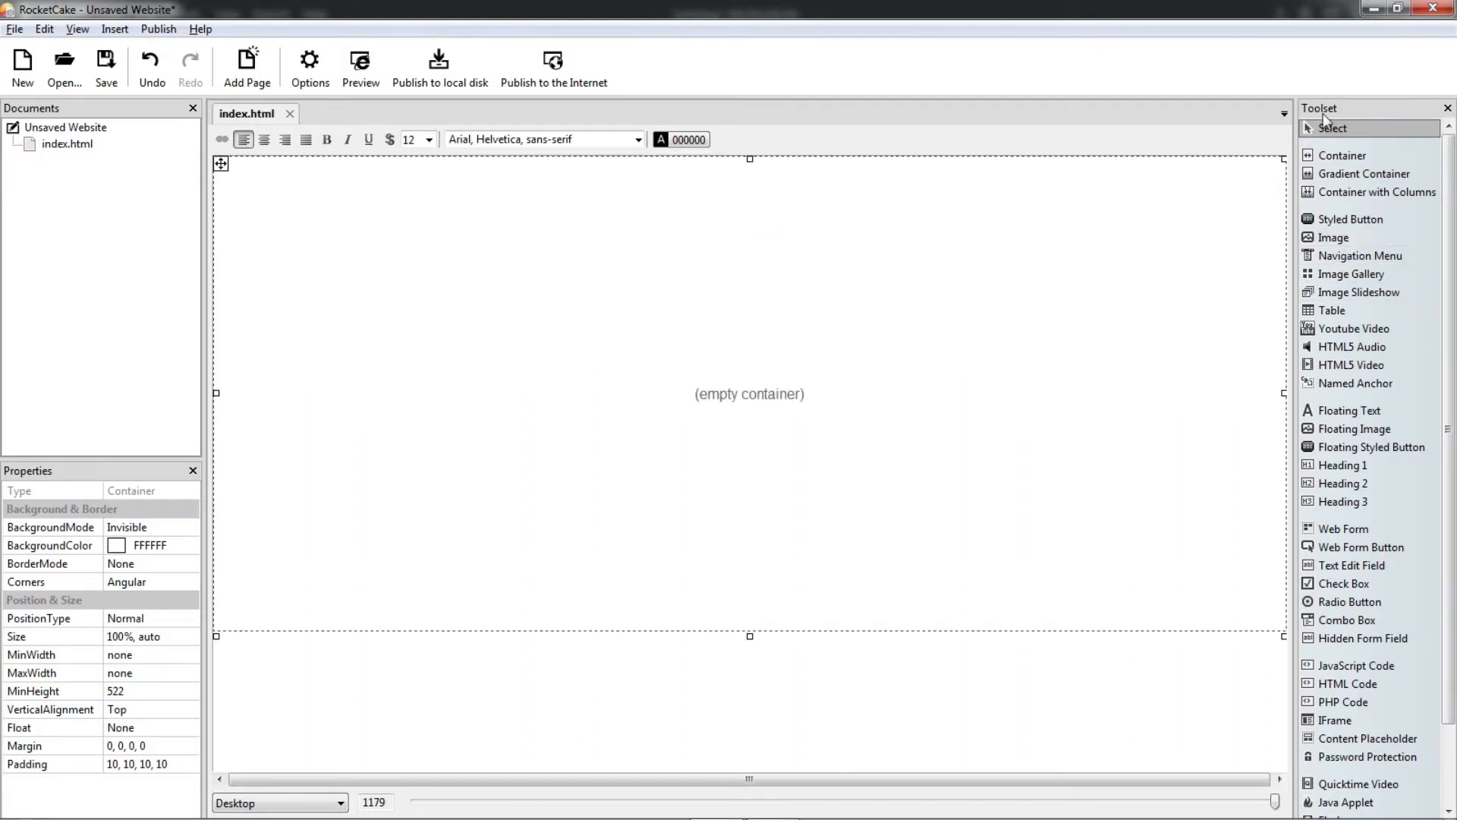
{"action": "left_click", "coordinate": [1369, 227]}
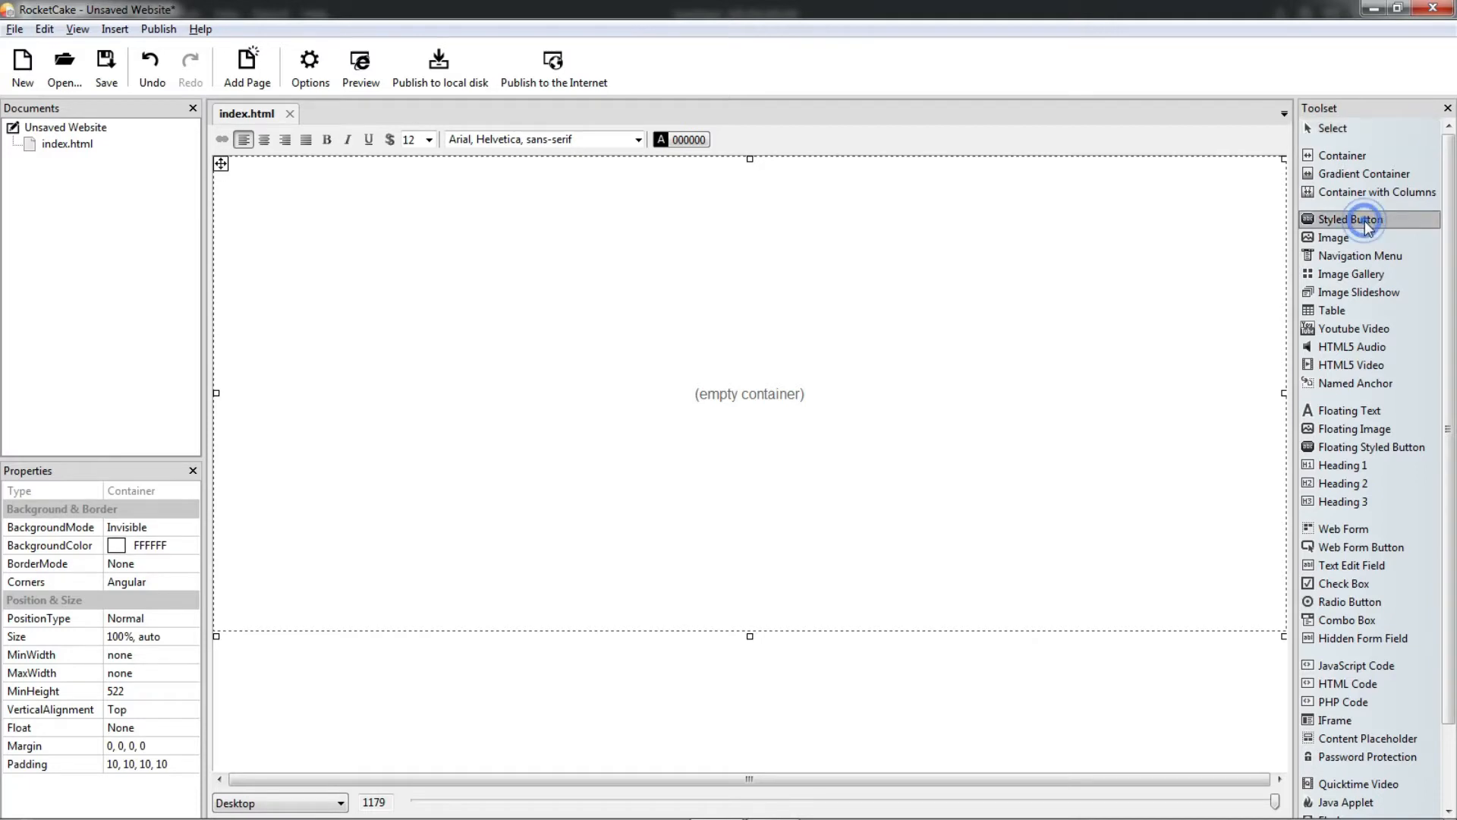
{"action": "left_click", "coordinate": [717, 347]}
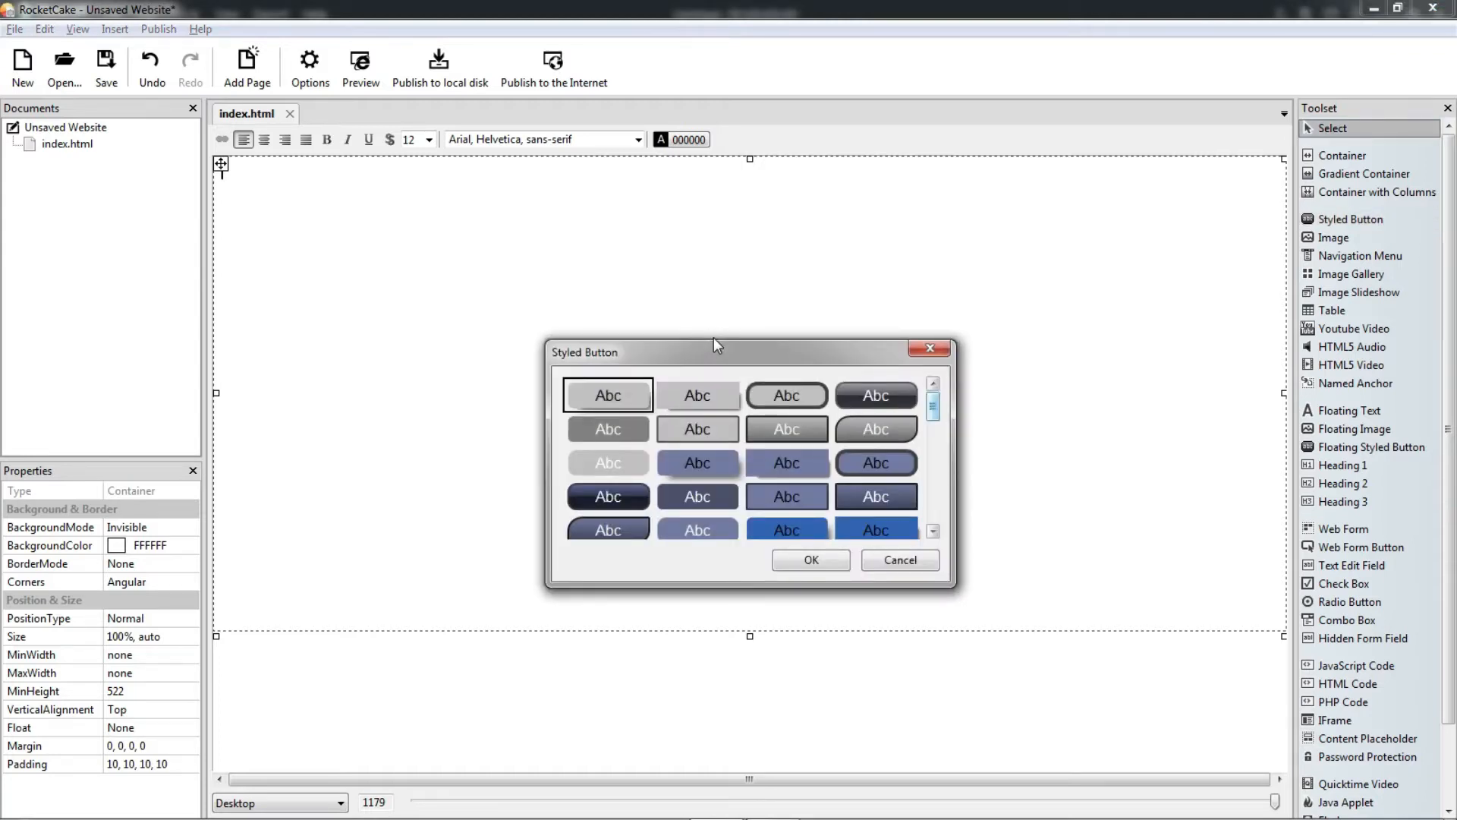
{"action": "mouse_move", "coordinate": [933, 408]}
{"action": "left_mouse_down"}
{"action": "mouse_move", "coordinate": [934, 511]}
{"action": "mouse_move", "coordinate": [933, 393]}
{"action": "left_mouse_up"}
{"action": "left_click", "coordinate": [599, 391]}
{"action": "left_click", "coordinate": [802, 556]}
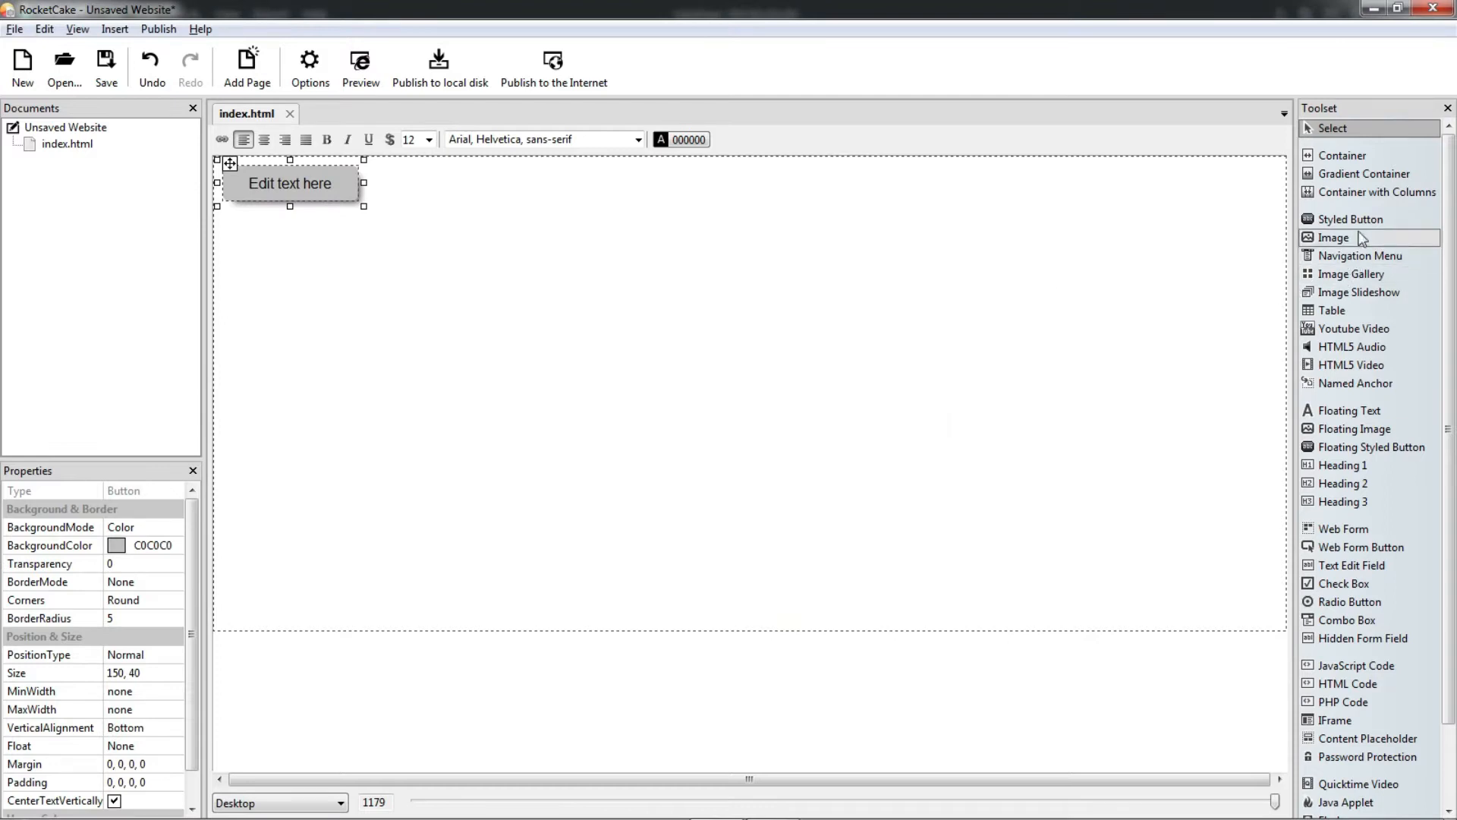
- Add a second styled button beside the grey one, using the dark green gradient style with two rounded corners
{"action": "left_click_drag", "start_coordinate": [1351, 219], "coordinate": [733, 248]}
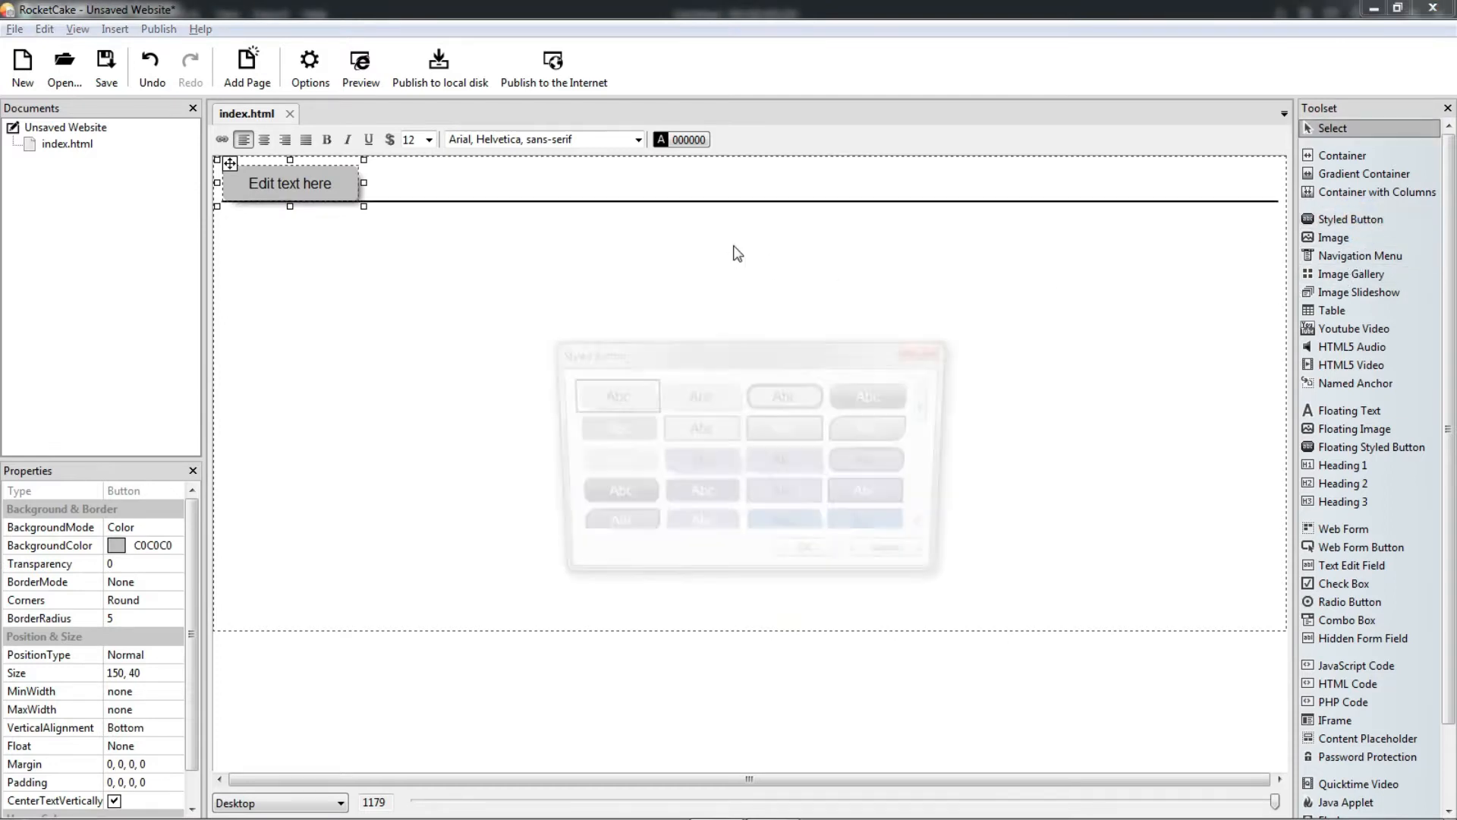
{"action": "left_click_drag", "start_coordinate": [932, 396], "coordinate": [950, 499]}
{"action": "left_click", "coordinate": [876, 504]}
{"action": "left_click", "coordinate": [812, 560]}
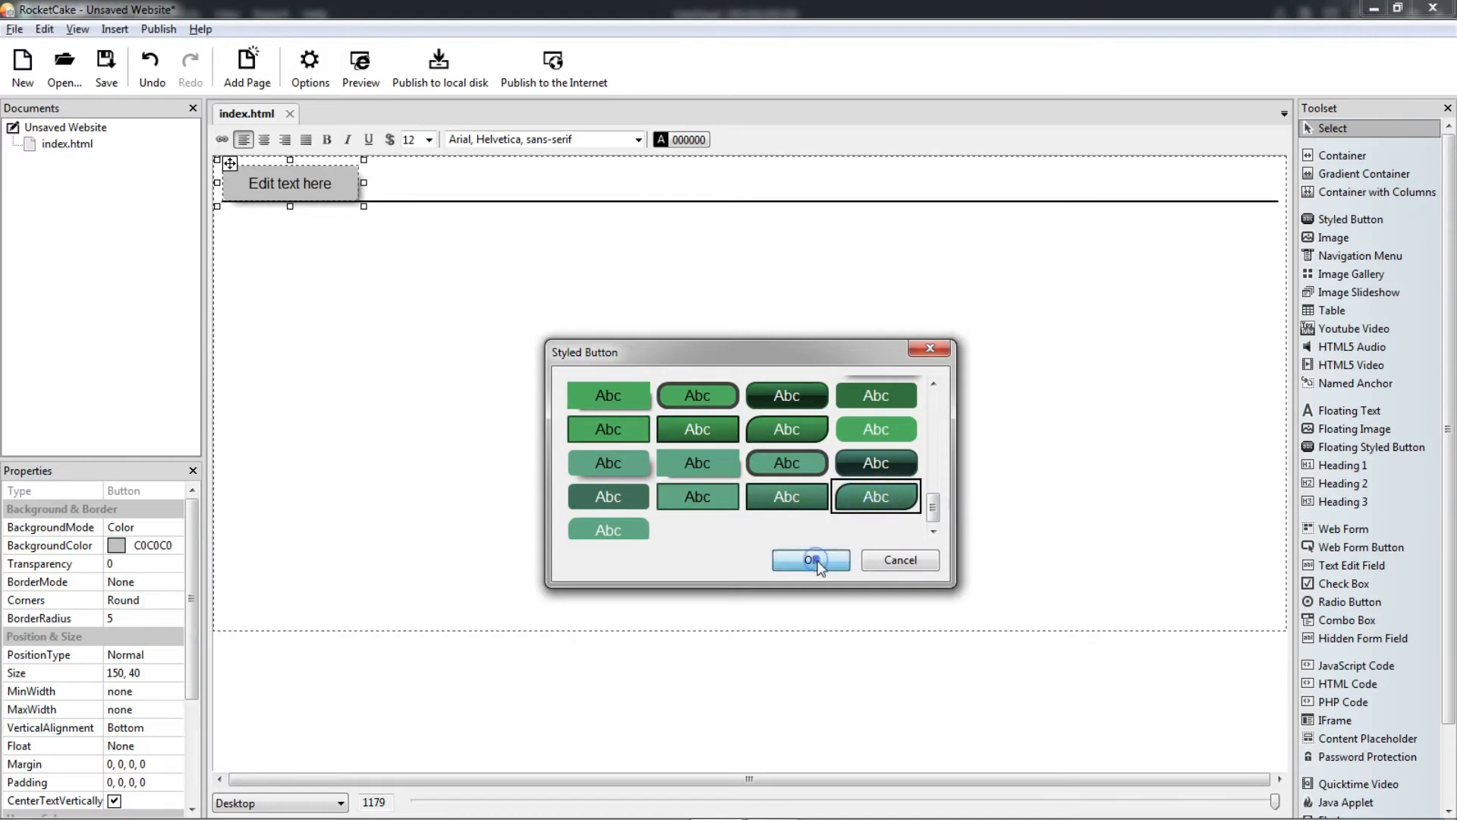
- Centre the two buttons in the container and use line breaks to put them on separate lines with space between them
{"action": "left_click", "coordinate": [606, 298]}
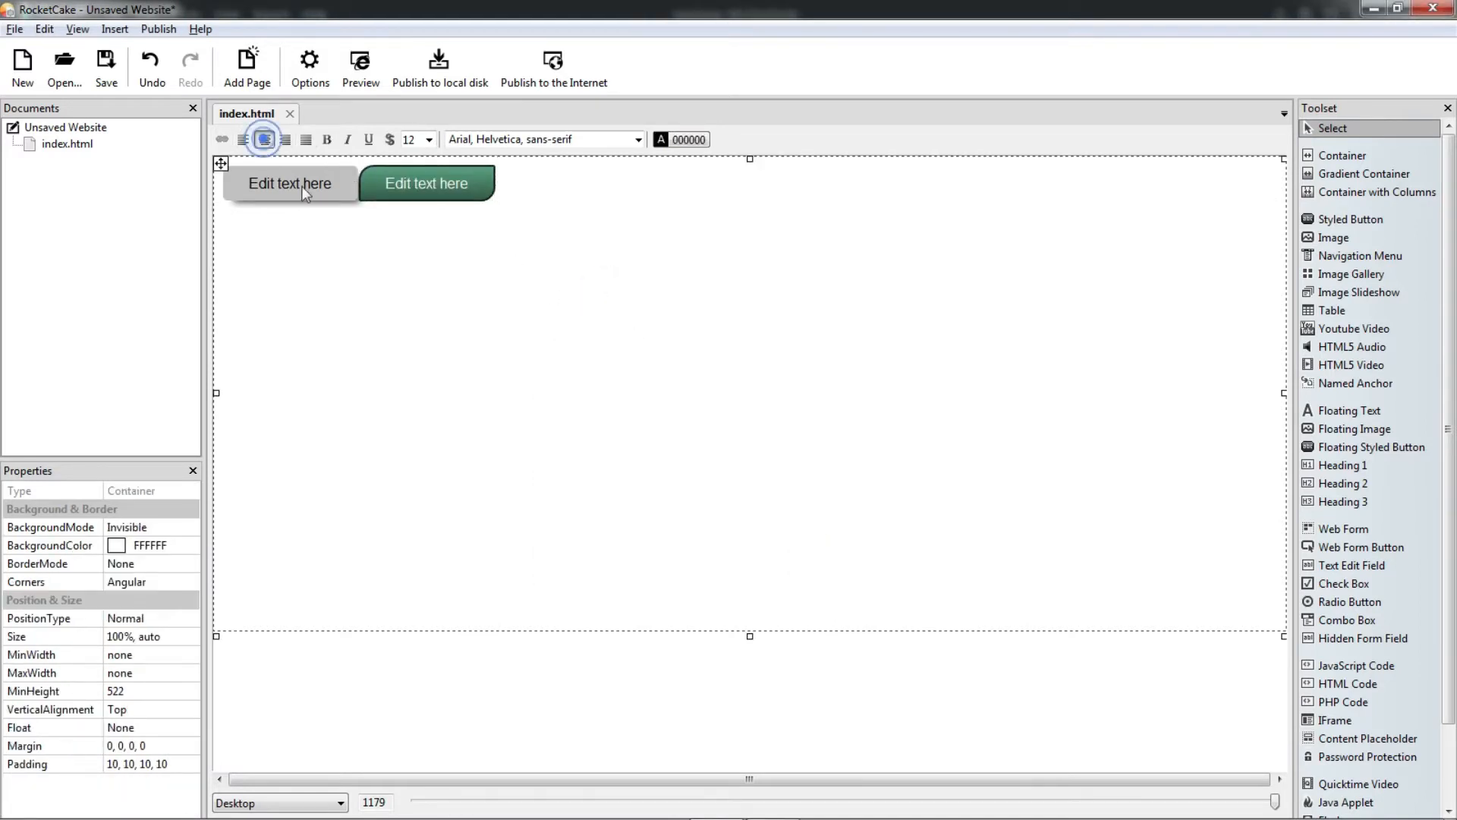
{"action": "left_click", "coordinate": [264, 139]}
{"action": "key", "text": "Return"}
{"action": "key", "text": "Return"}
{"action": "key", "text": "Return"}
{"action": "key", "text": "Return"}
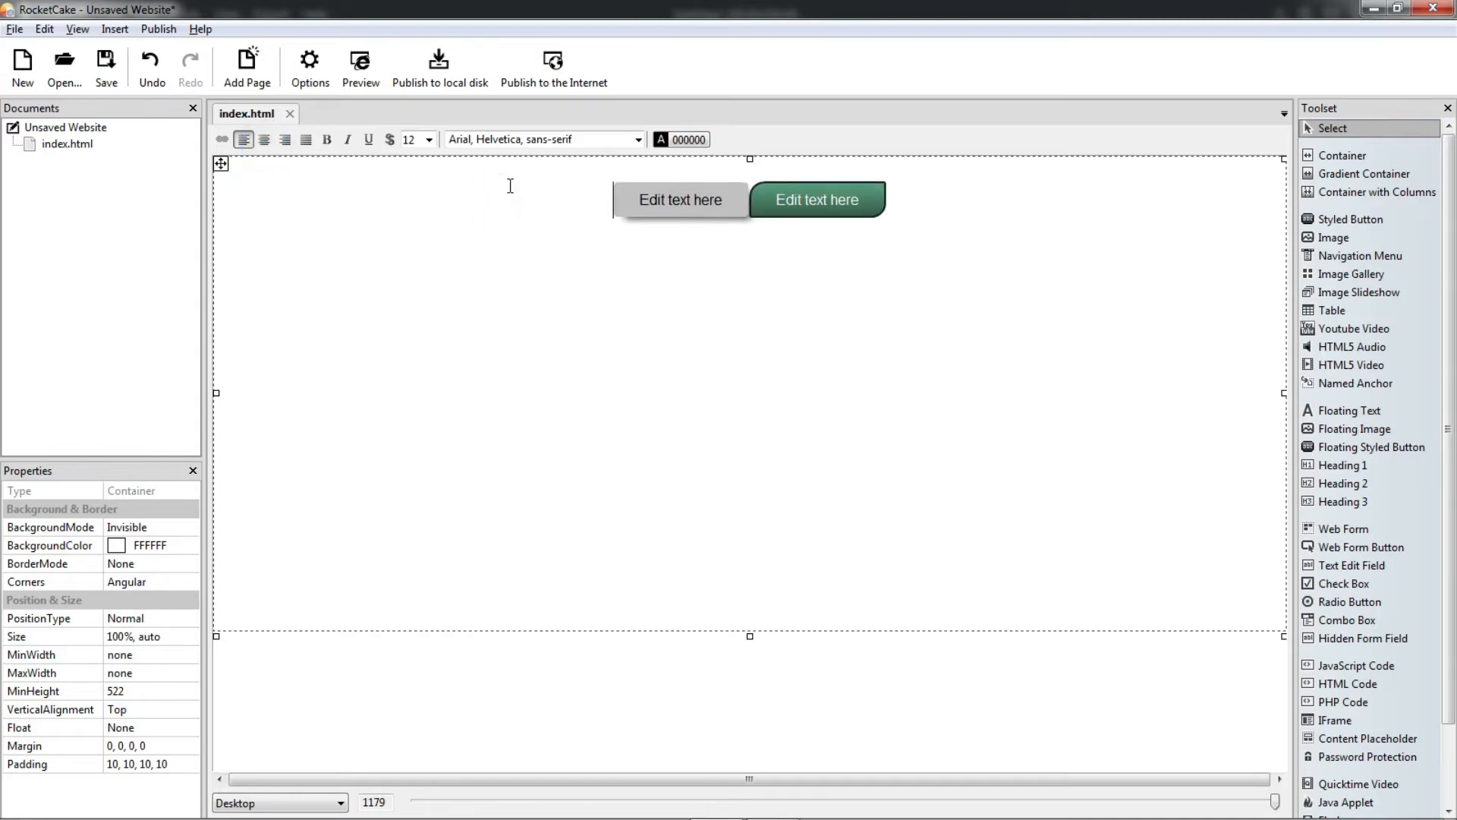
{"action": "key", "text": "Return"}
{"action": "key", "text": "Return"}
{"action": "key", "text": "Return"}
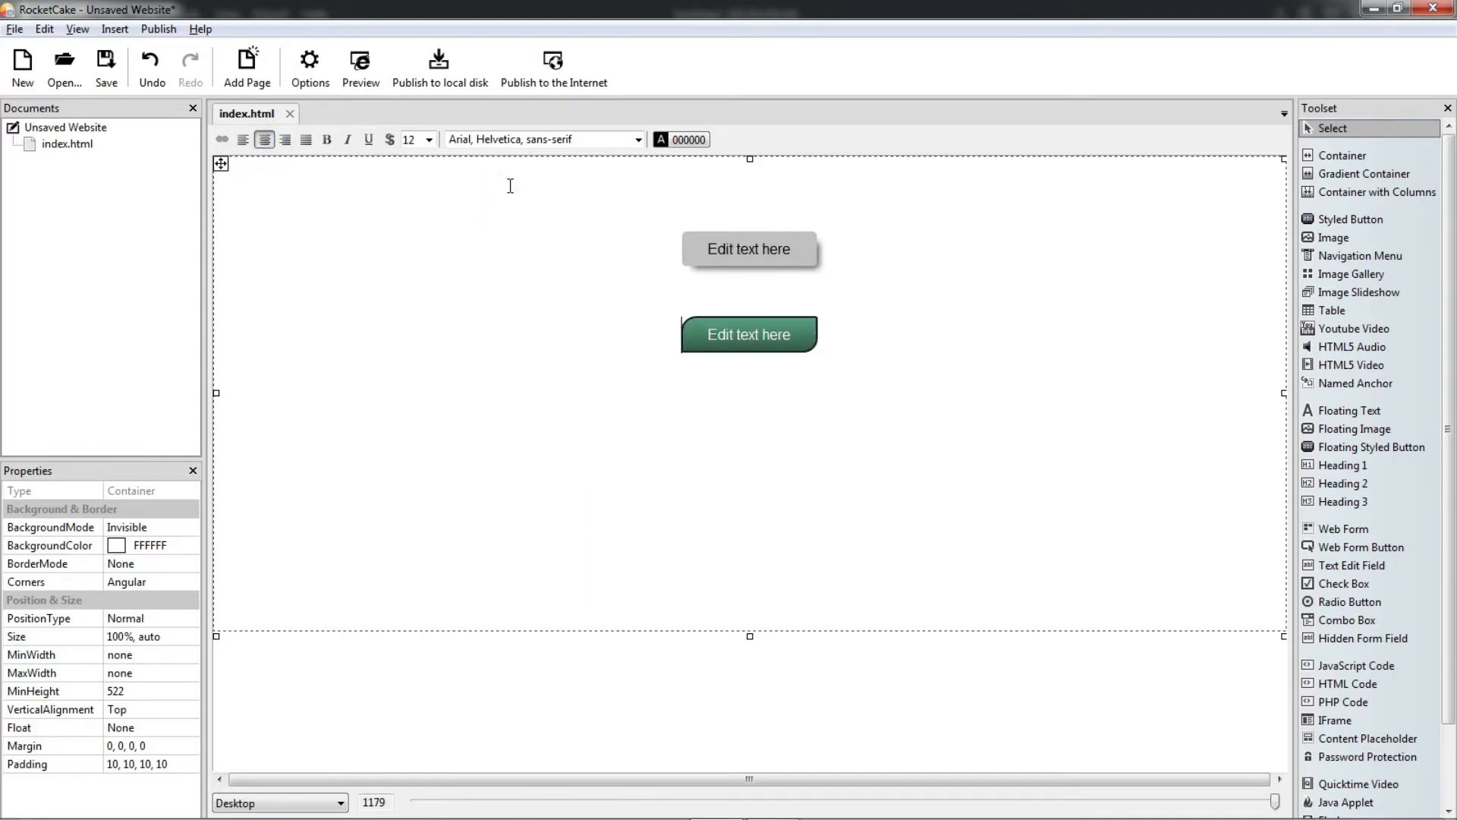
- Insert three more blank lines above the grey button
{"action": "left_click", "coordinate": [571, 205]}
{"action": "key", "text": "Return"}
{"action": "key", "text": "Return"}
{"action": "key", "text": "Return"}
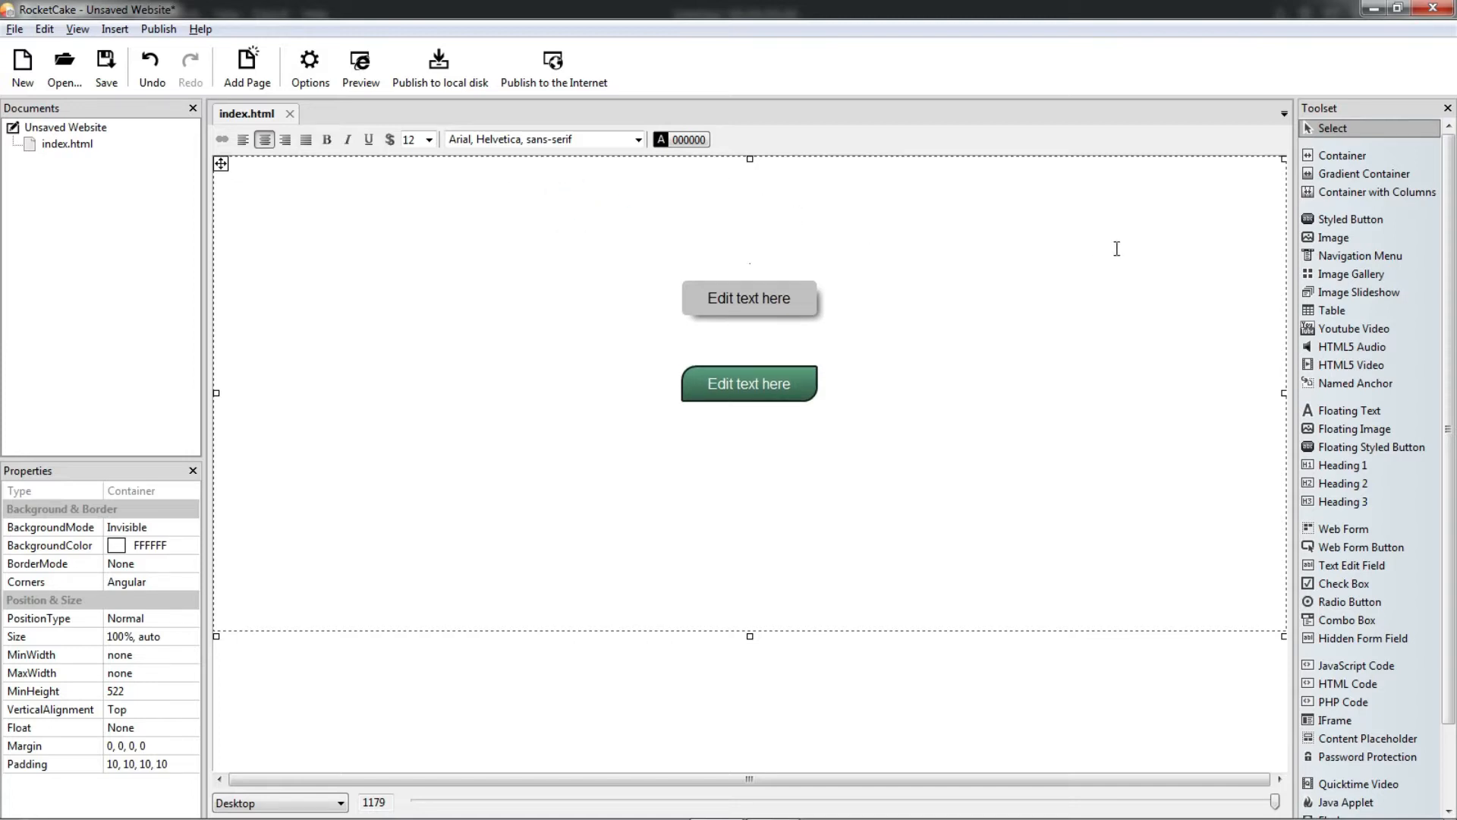
- Make the Properties area taller and wider, and view the properties of both buttons
{"action": "left_click_drag", "start_coordinate": [143, 460], "coordinate": [141, 378]}
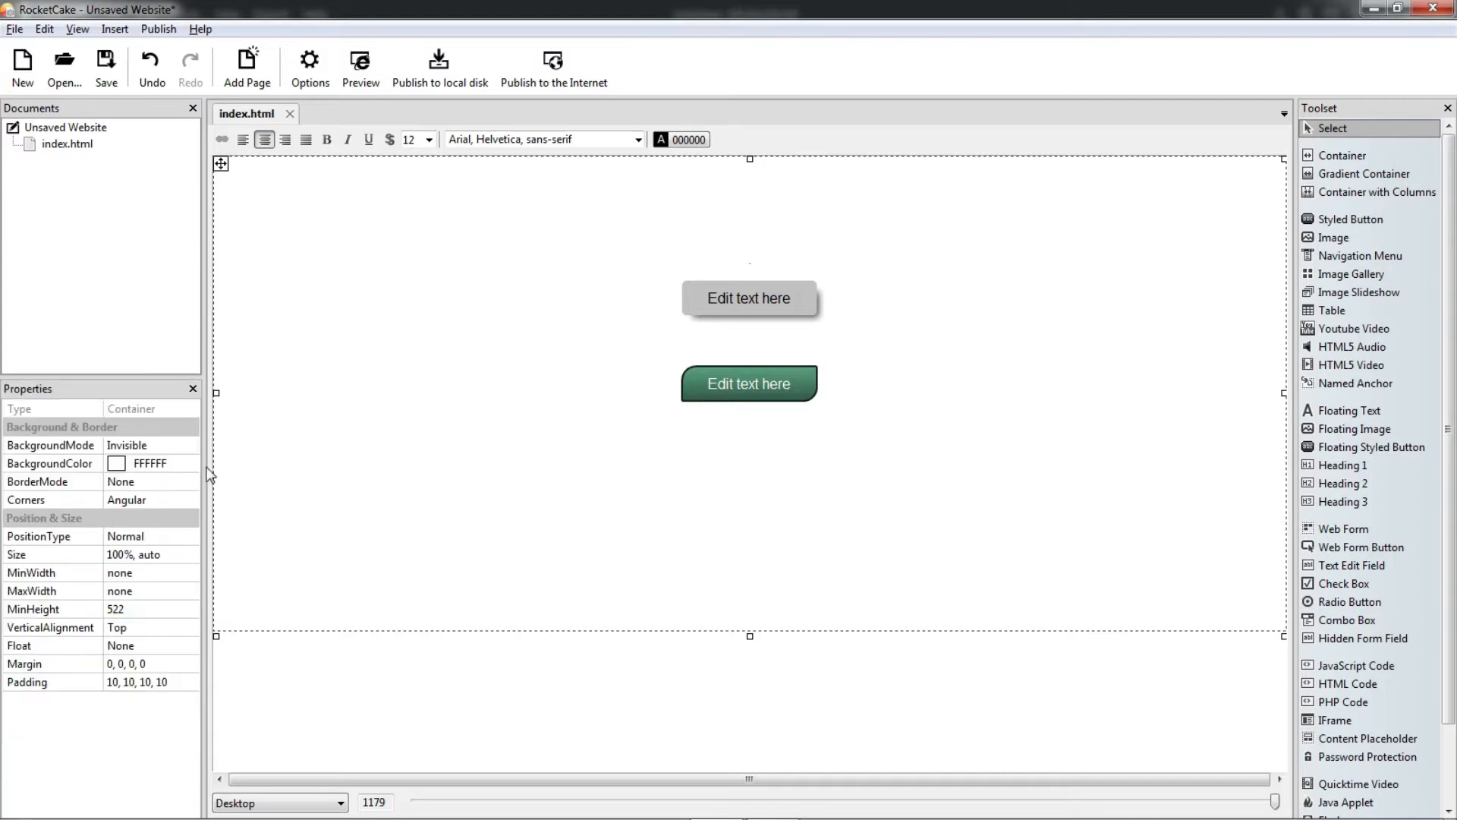
{"action": "left_click_drag", "start_coordinate": [205, 466], "coordinate": [306, 462]}
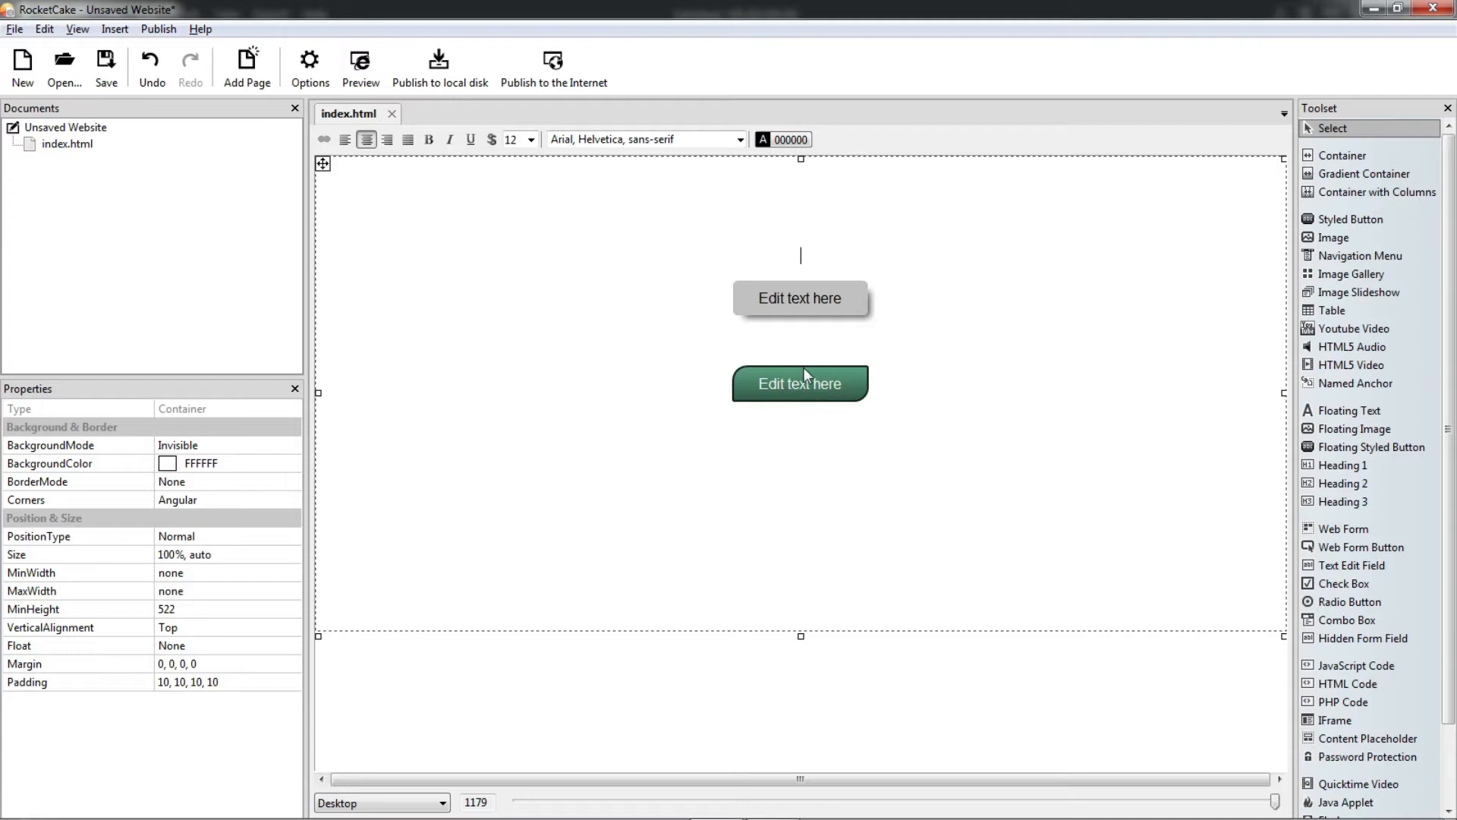
{"action": "left_click", "coordinate": [846, 311]}
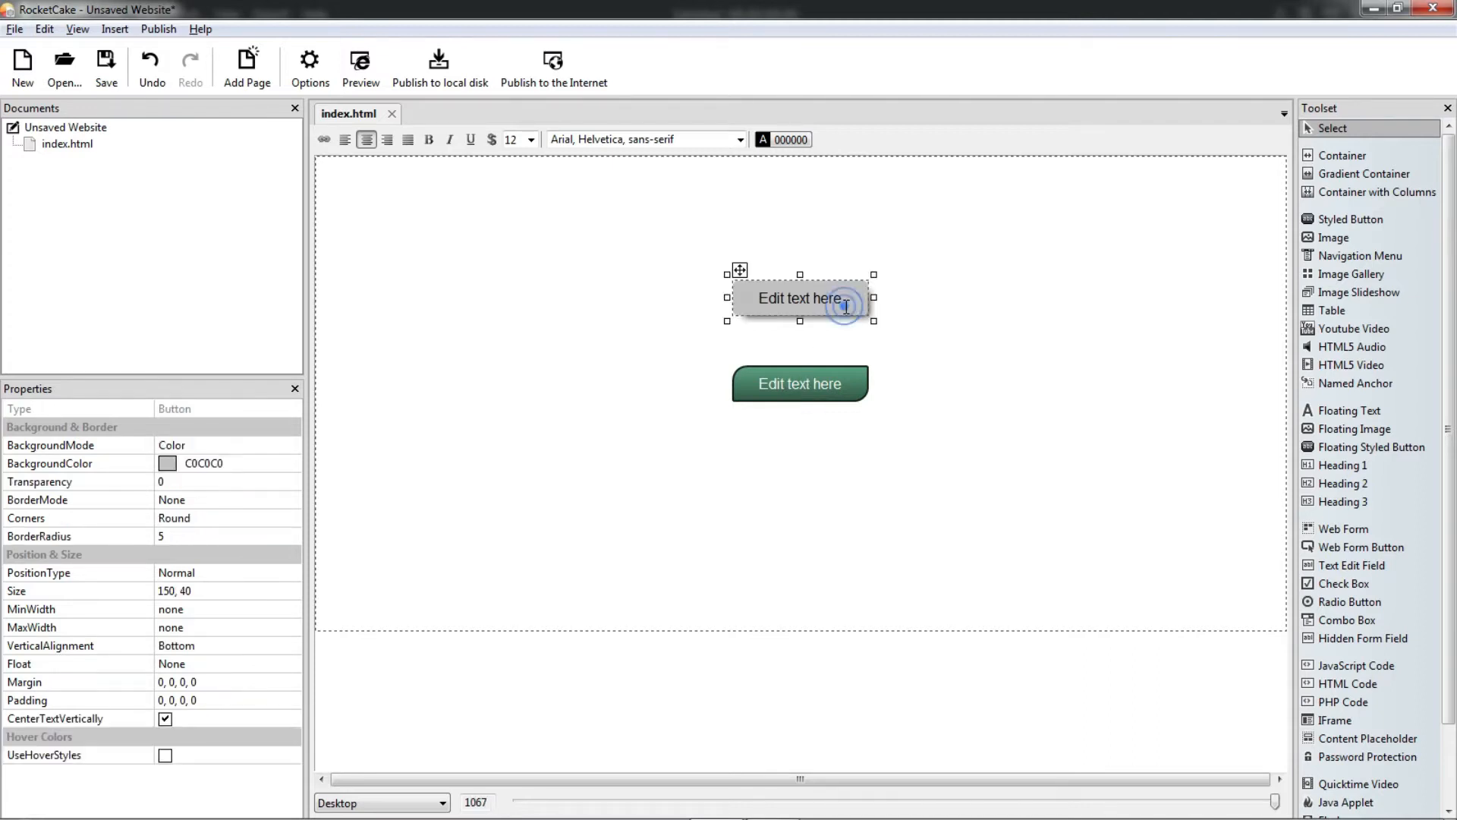
{"action": "left_click", "coordinate": [839, 394]}
- Disable the box shadow of the grey button
{"action": "left_click", "coordinate": [838, 300]}
{"action": "right_click", "coordinate": [848, 295]}
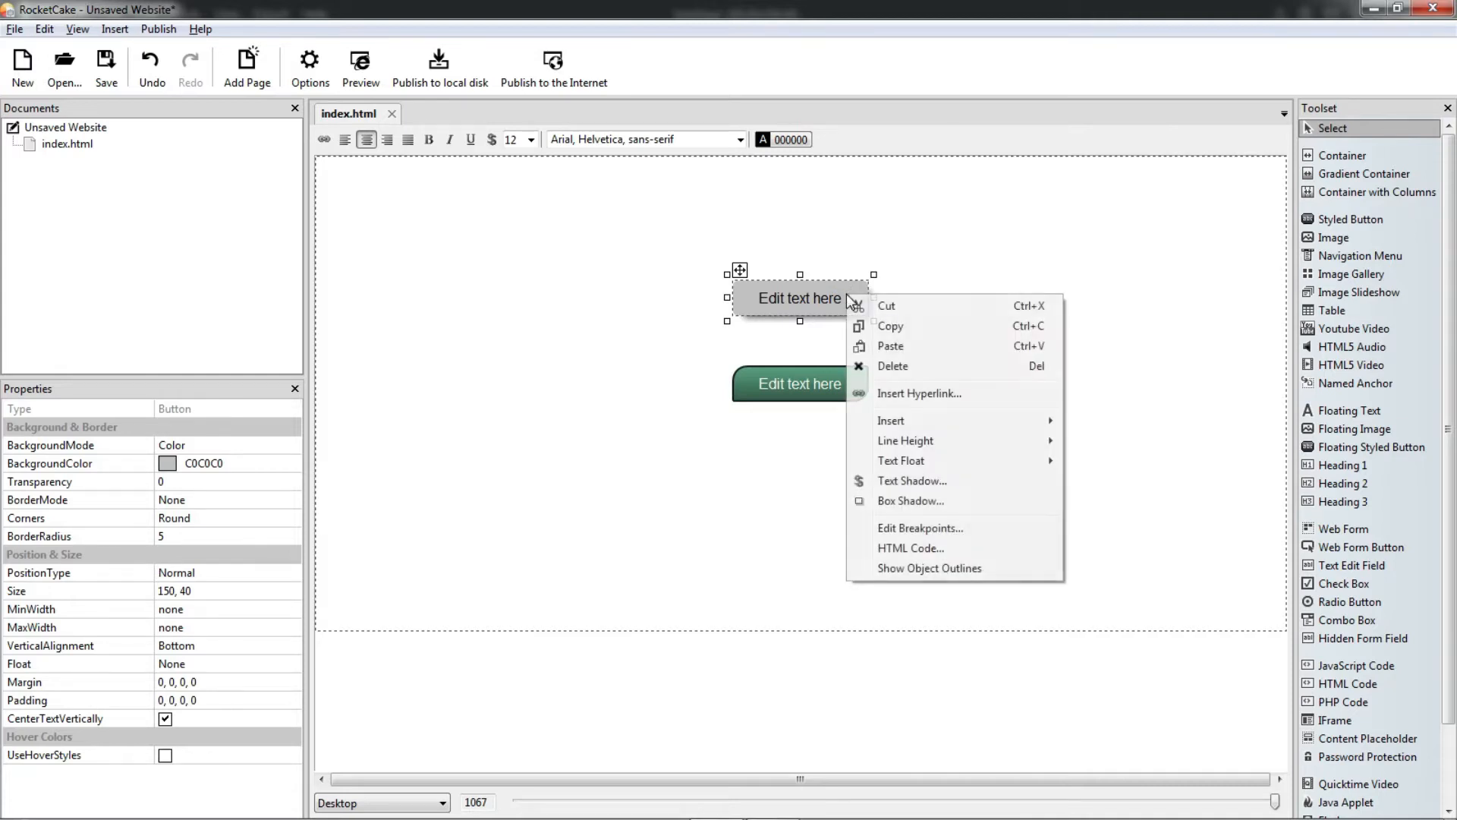
{"action": "left_click", "coordinate": [908, 504]}
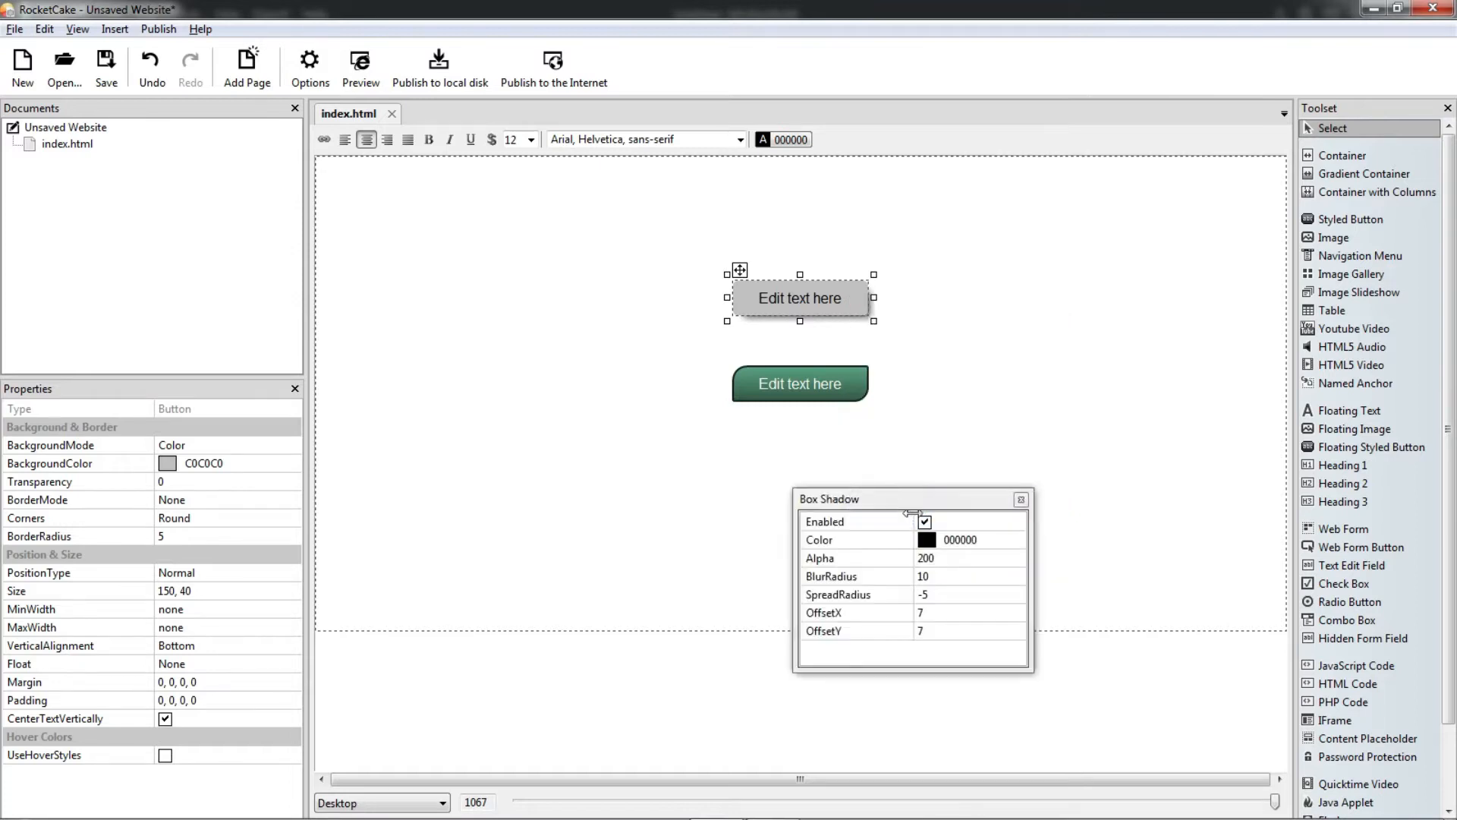
{"action": "left_click", "coordinate": [924, 522]}
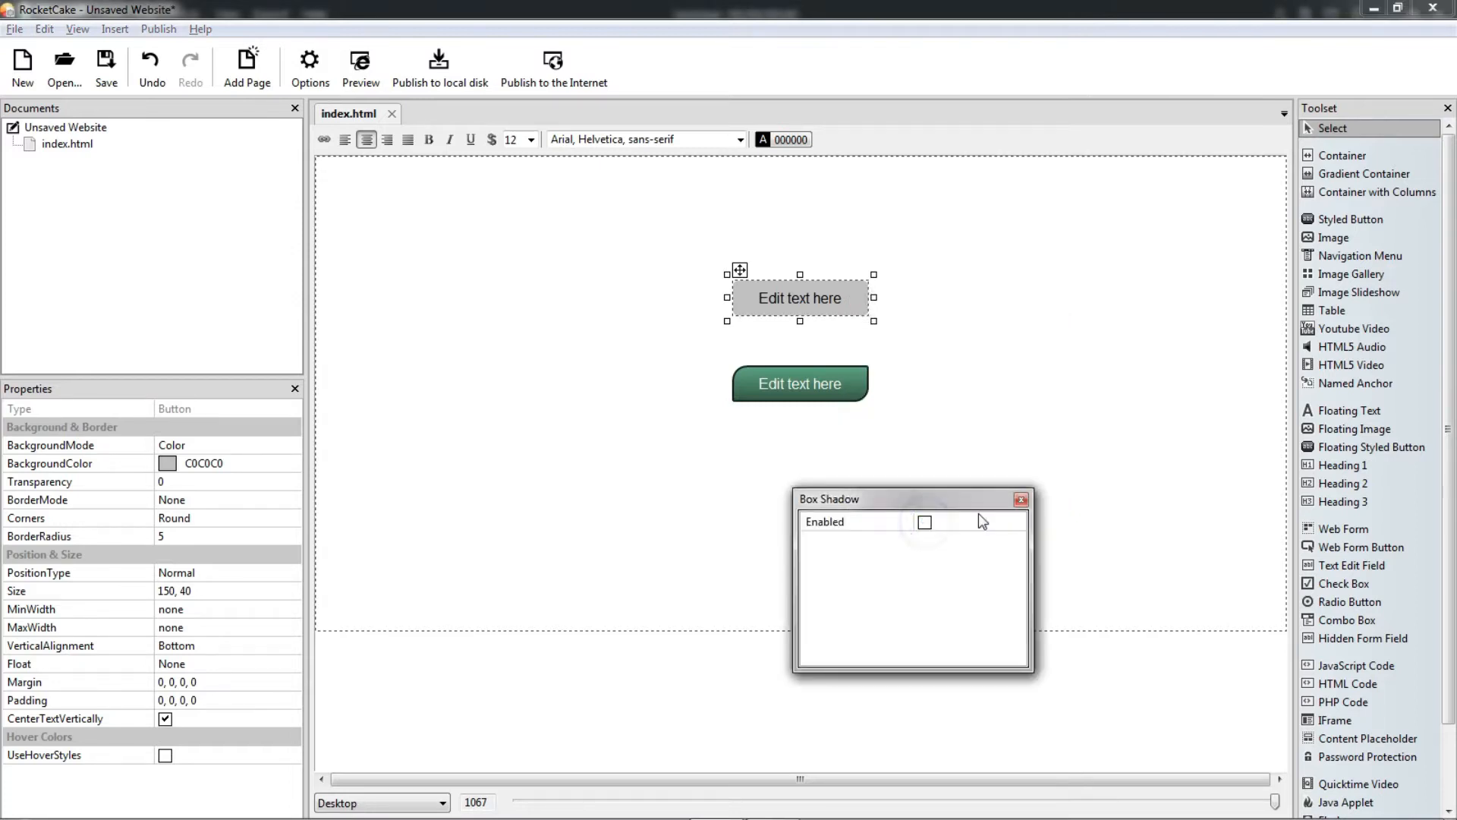
{"action": "left_click", "coordinate": [1020, 501]}
{"action": "left_click", "coordinate": [1041, 412]}
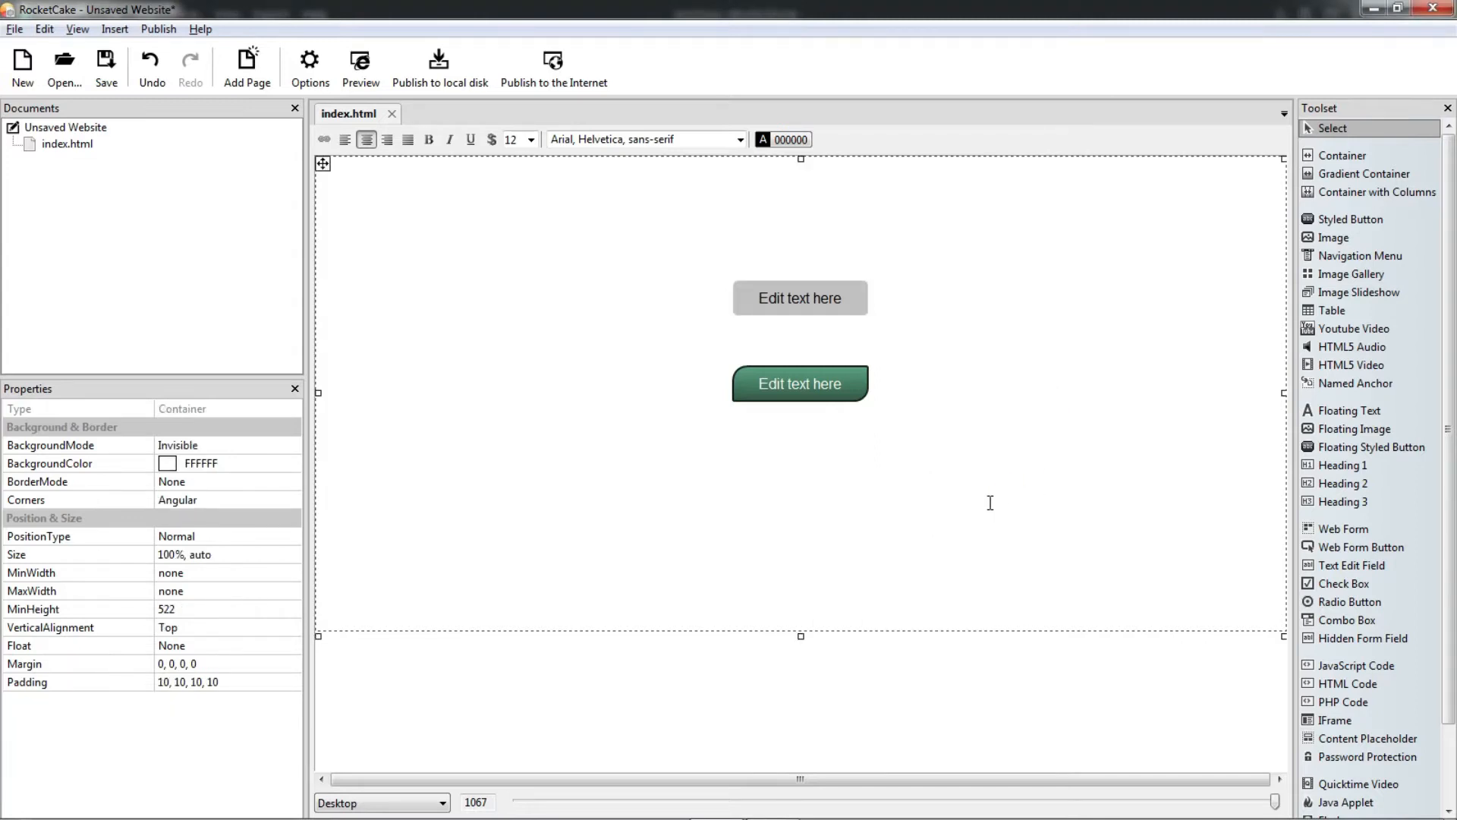
- Compare the background properties of both buttons and set the grey button's background mode to Gradient
{"action": "left_click", "coordinate": [845, 296]}
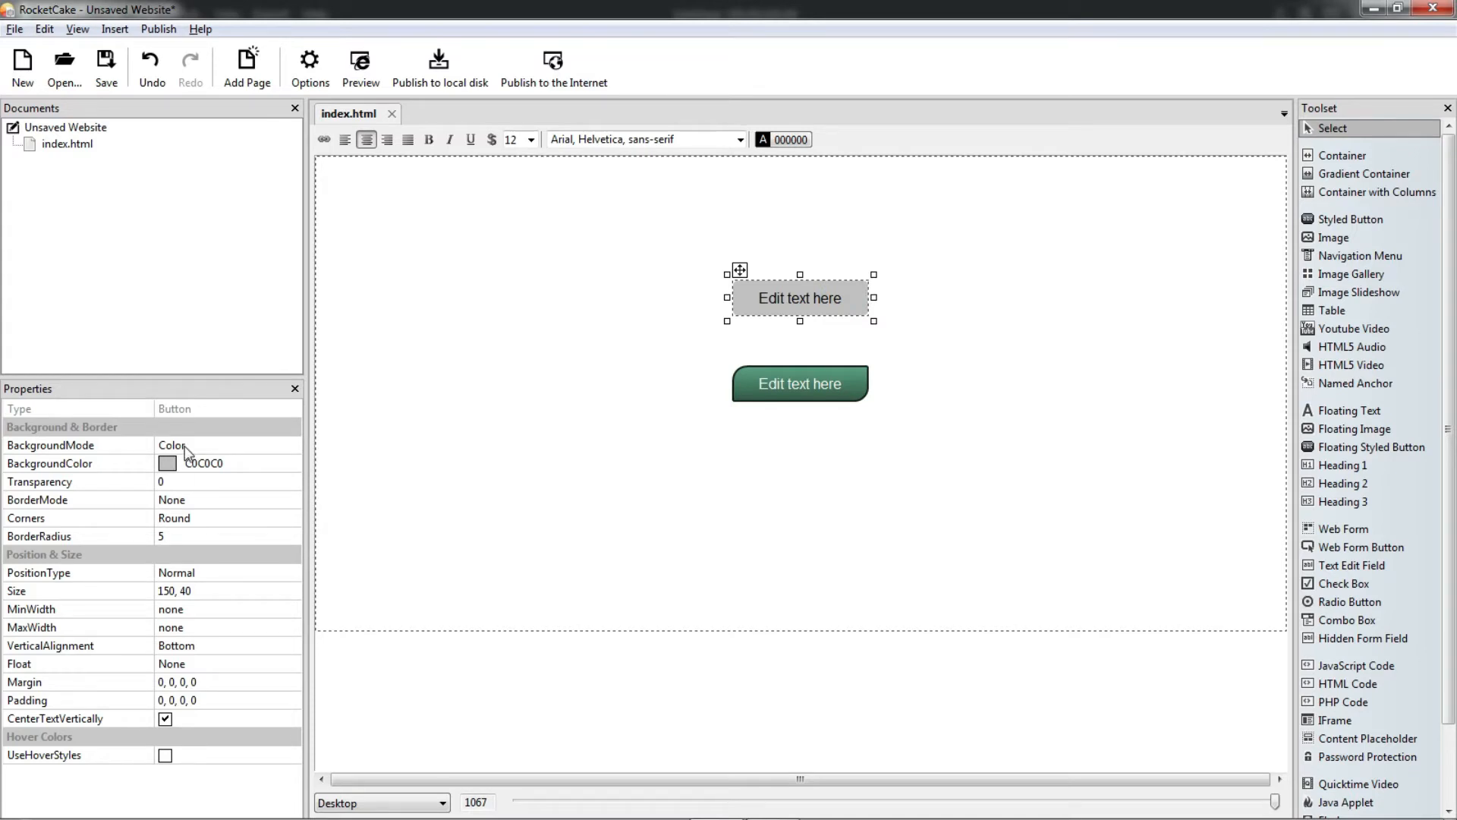
{"action": "left_click", "coordinate": [800, 384]}
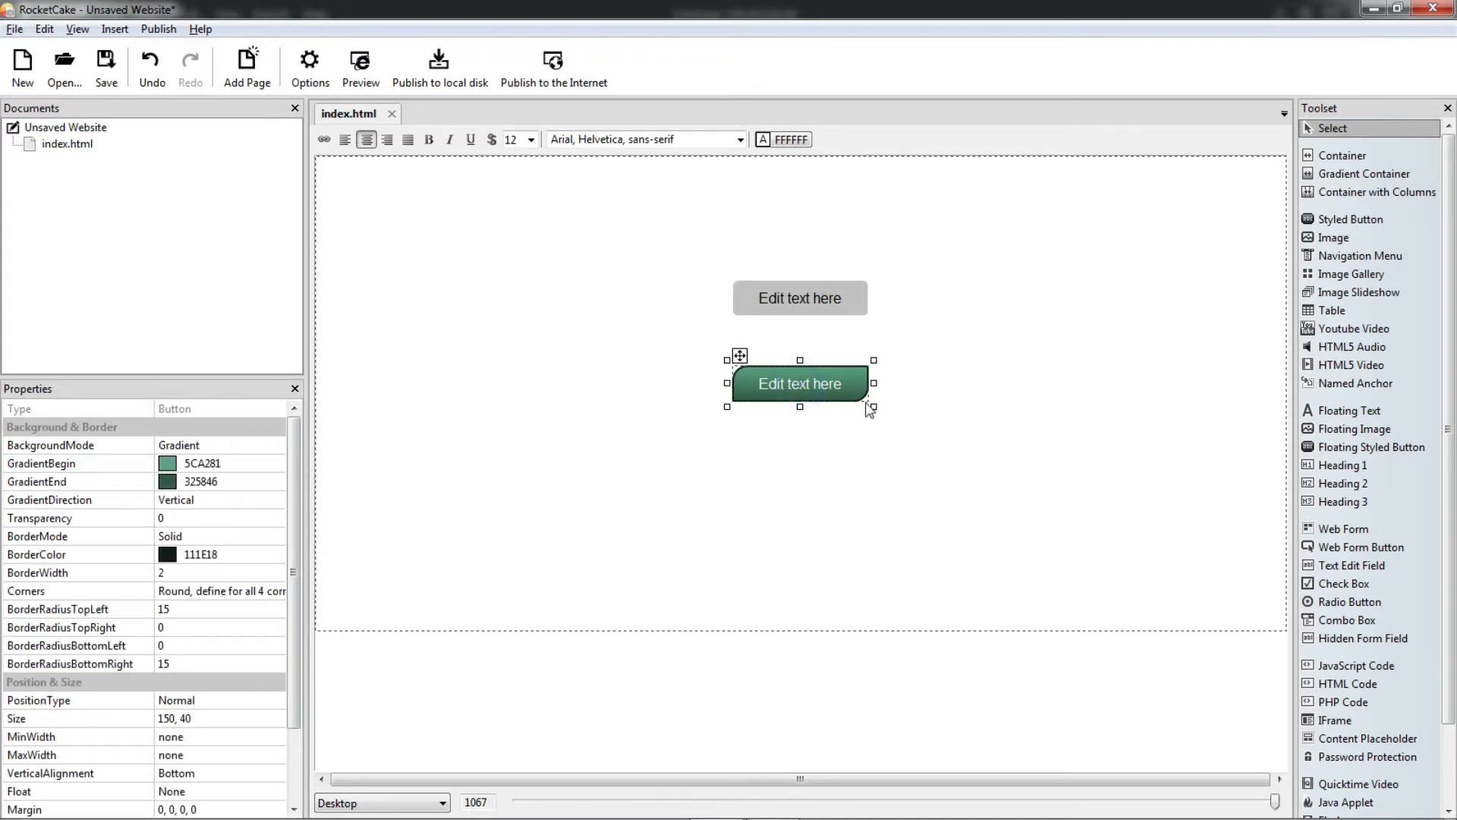
{"action": "left_click", "coordinate": [841, 298]}
{"action": "left_click", "coordinate": [292, 446]}
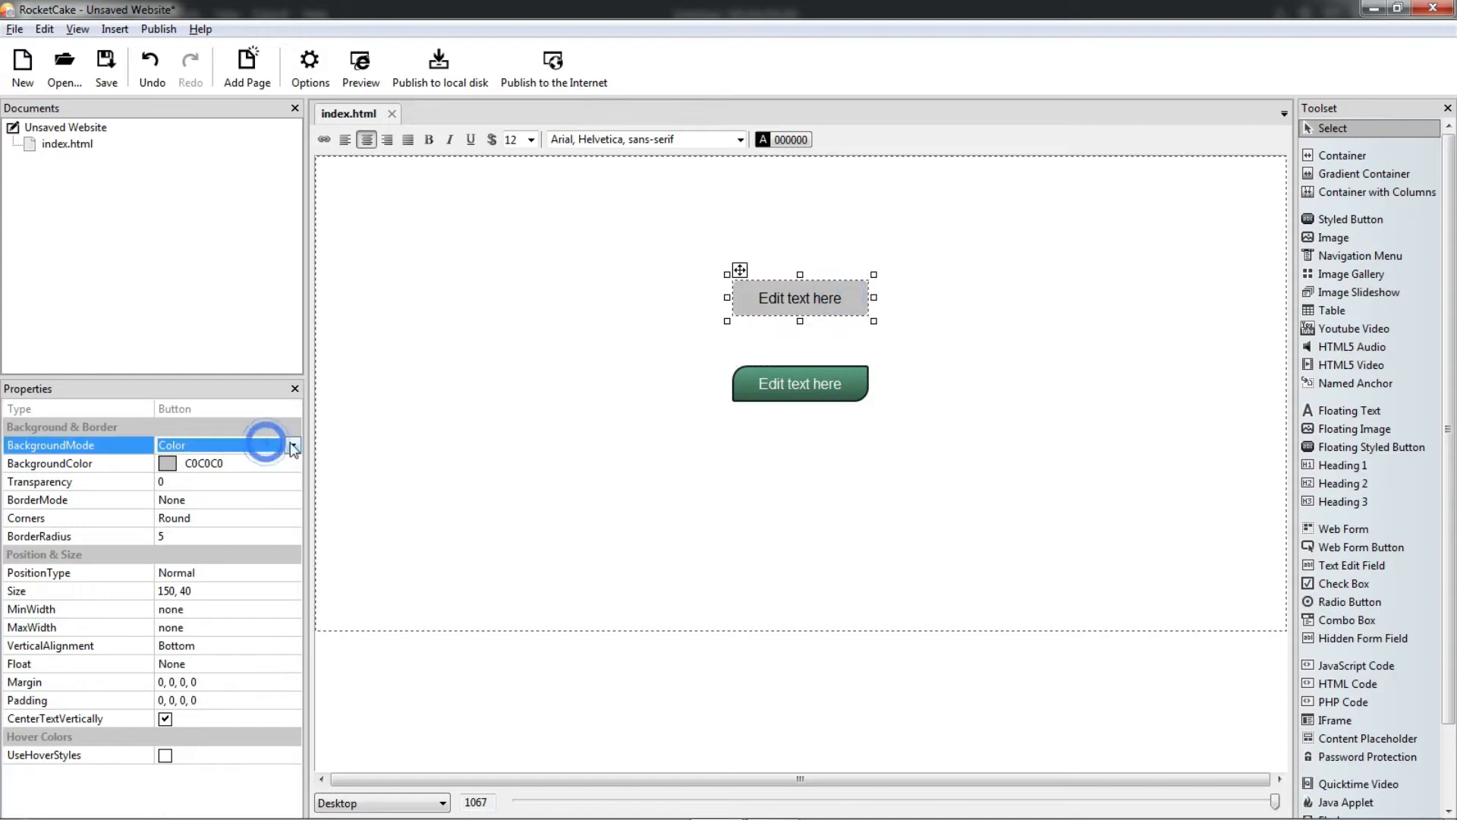
{"action": "left_click", "coordinate": [221, 516]}
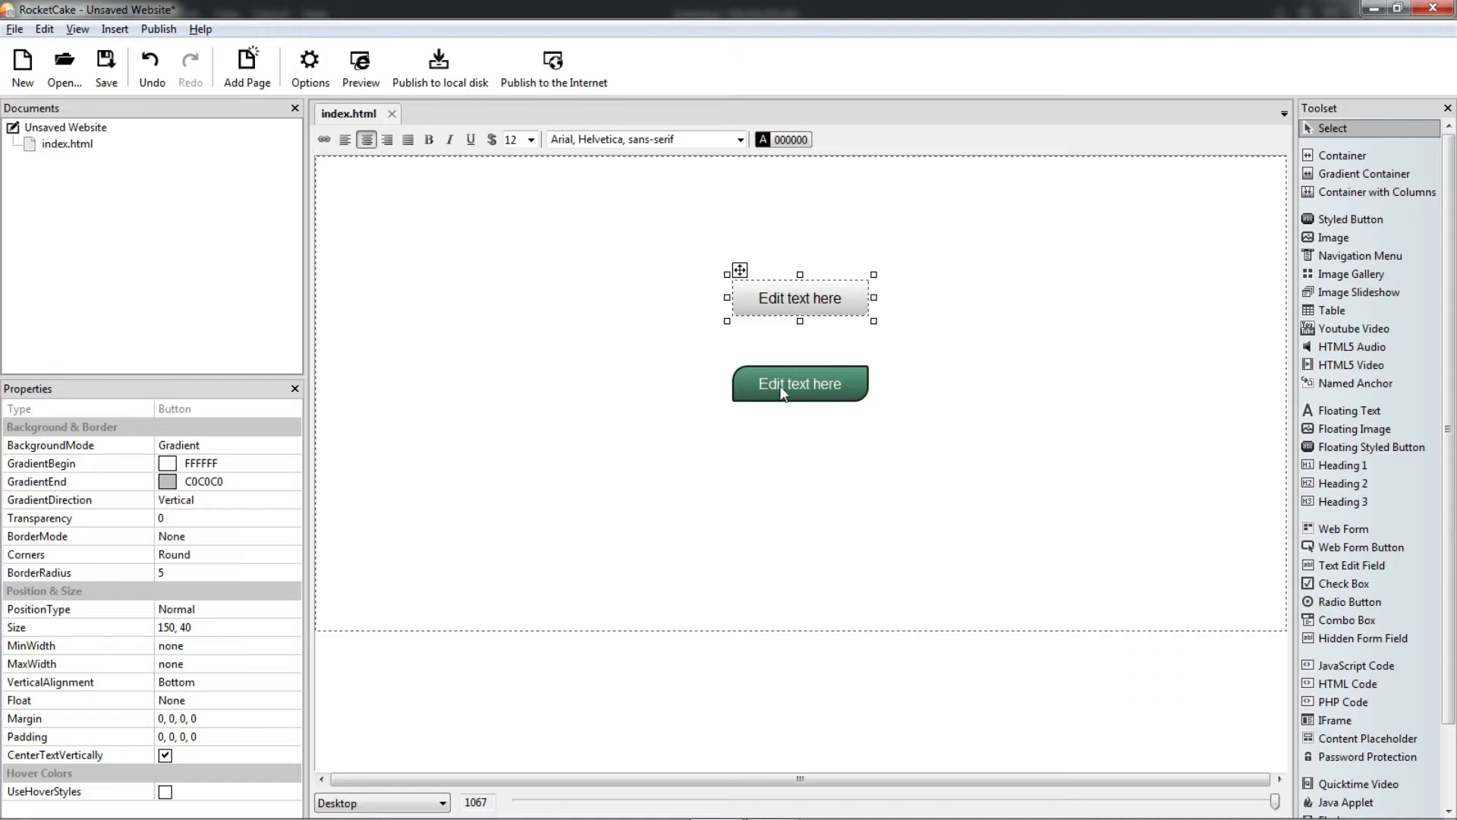
- Copy the green button's gradient begin colour, 5CA281, to the gradient begin colour of the upper button
{"action": "left_click", "coordinate": [808, 375]}
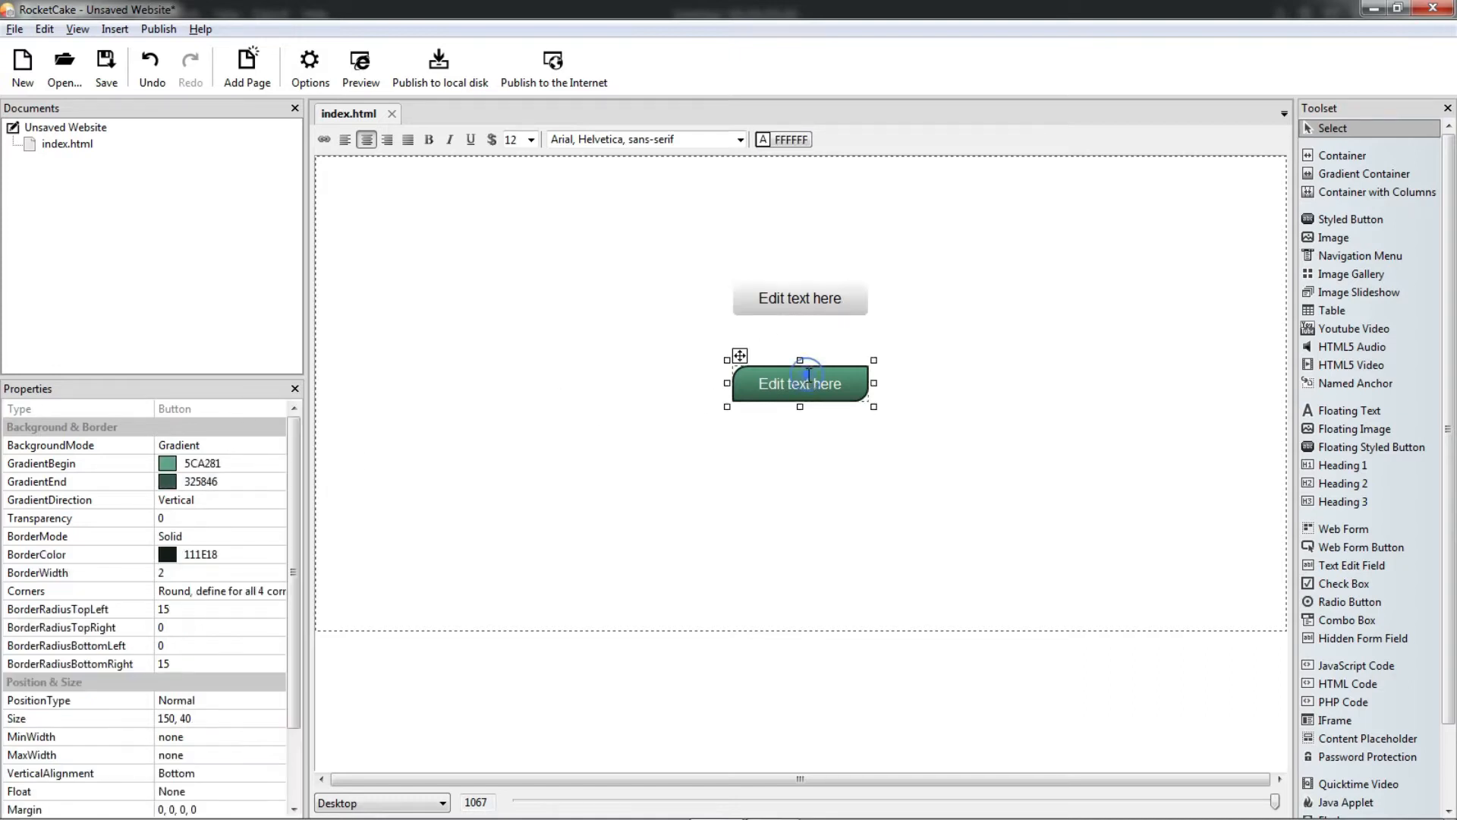
{"action": "left_click", "coordinate": [211, 466]}
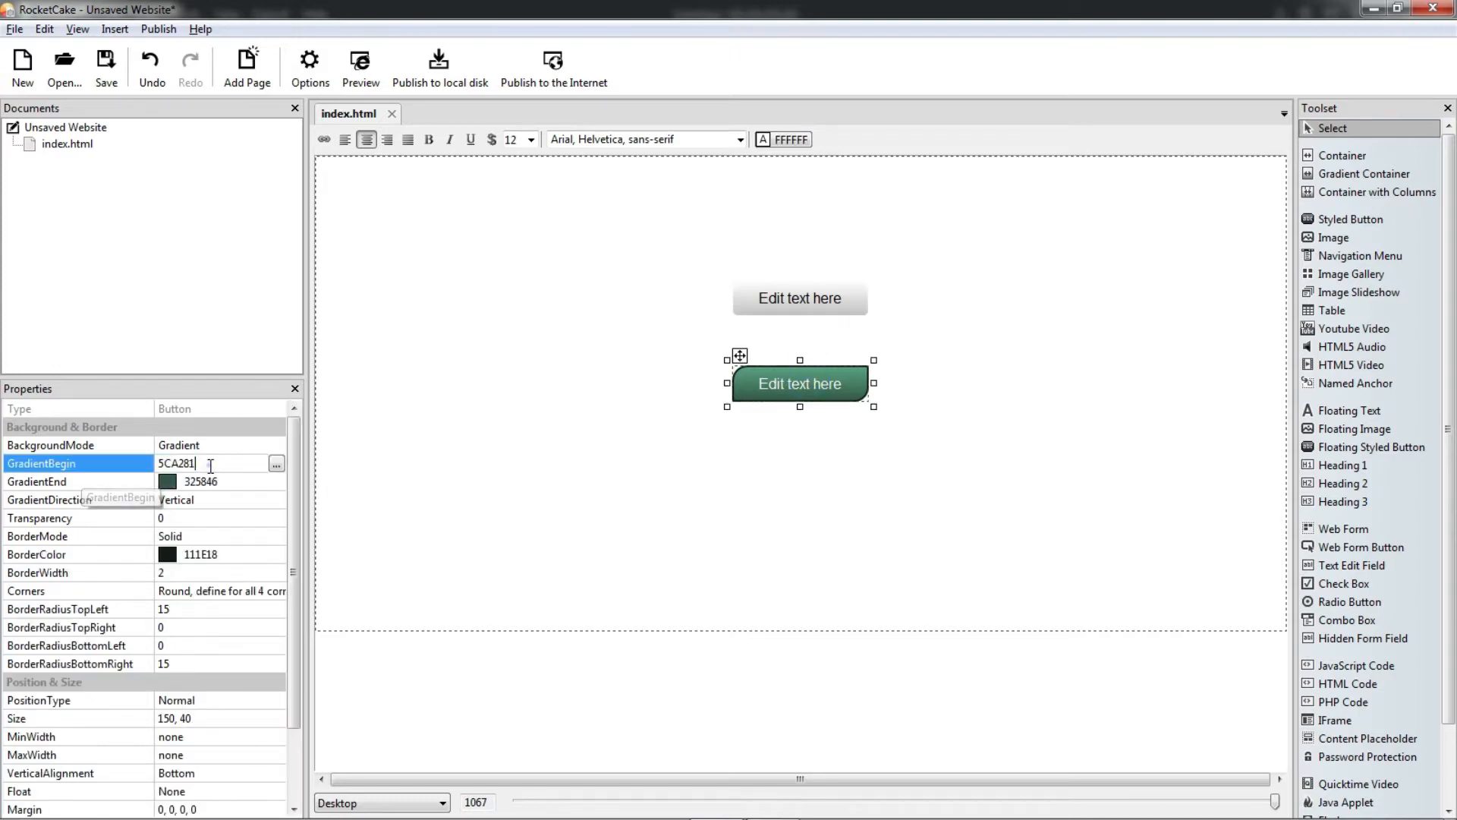
{"action": "key", "text": "ctrl+a"}
{"action": "key", "text": "ctrl+c"}
{"action": "left_click", "coordinate": [825, 311]}
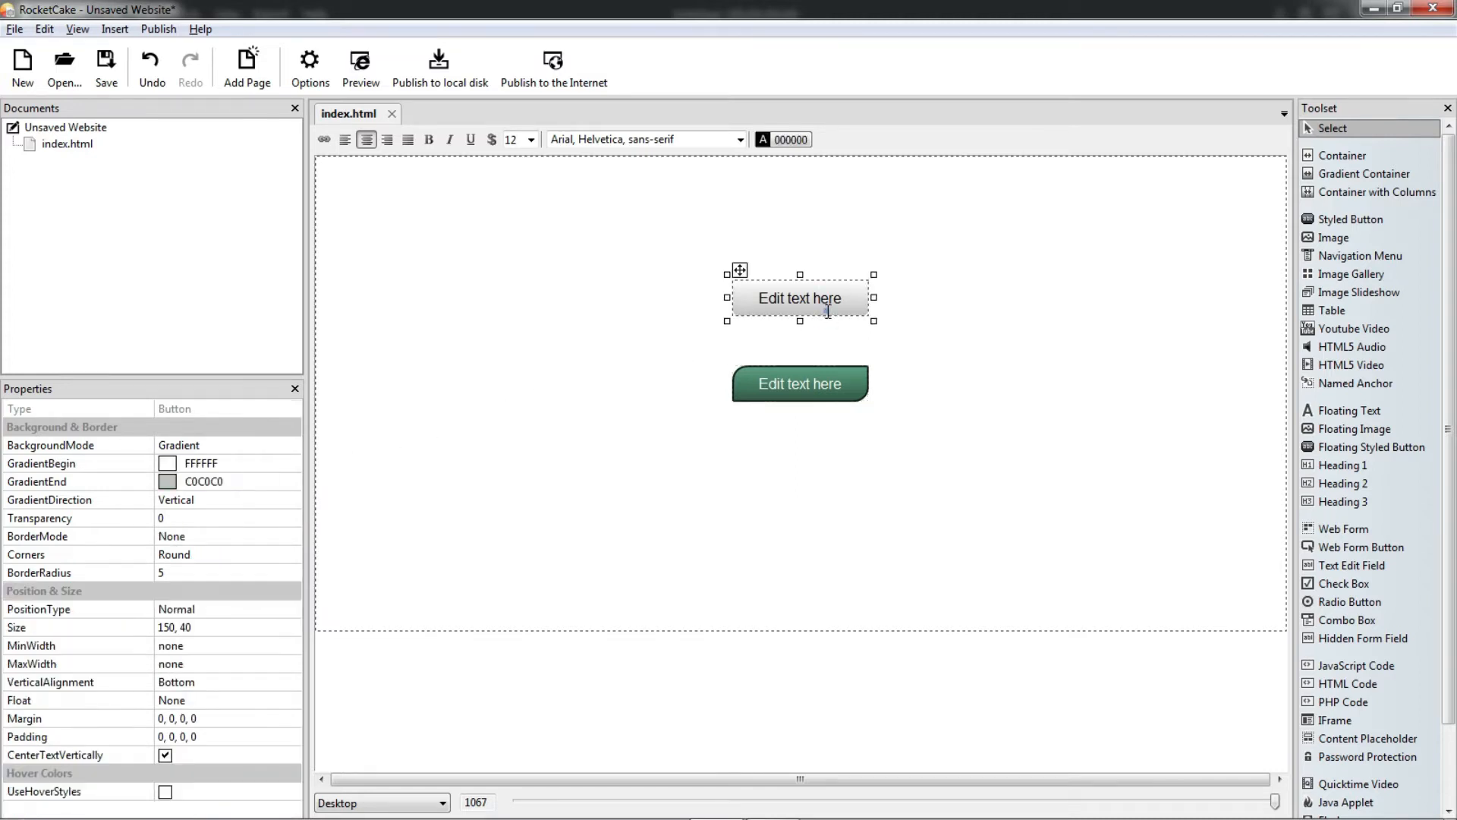
{"action": "left_click", "coordinate": [211, 463]}
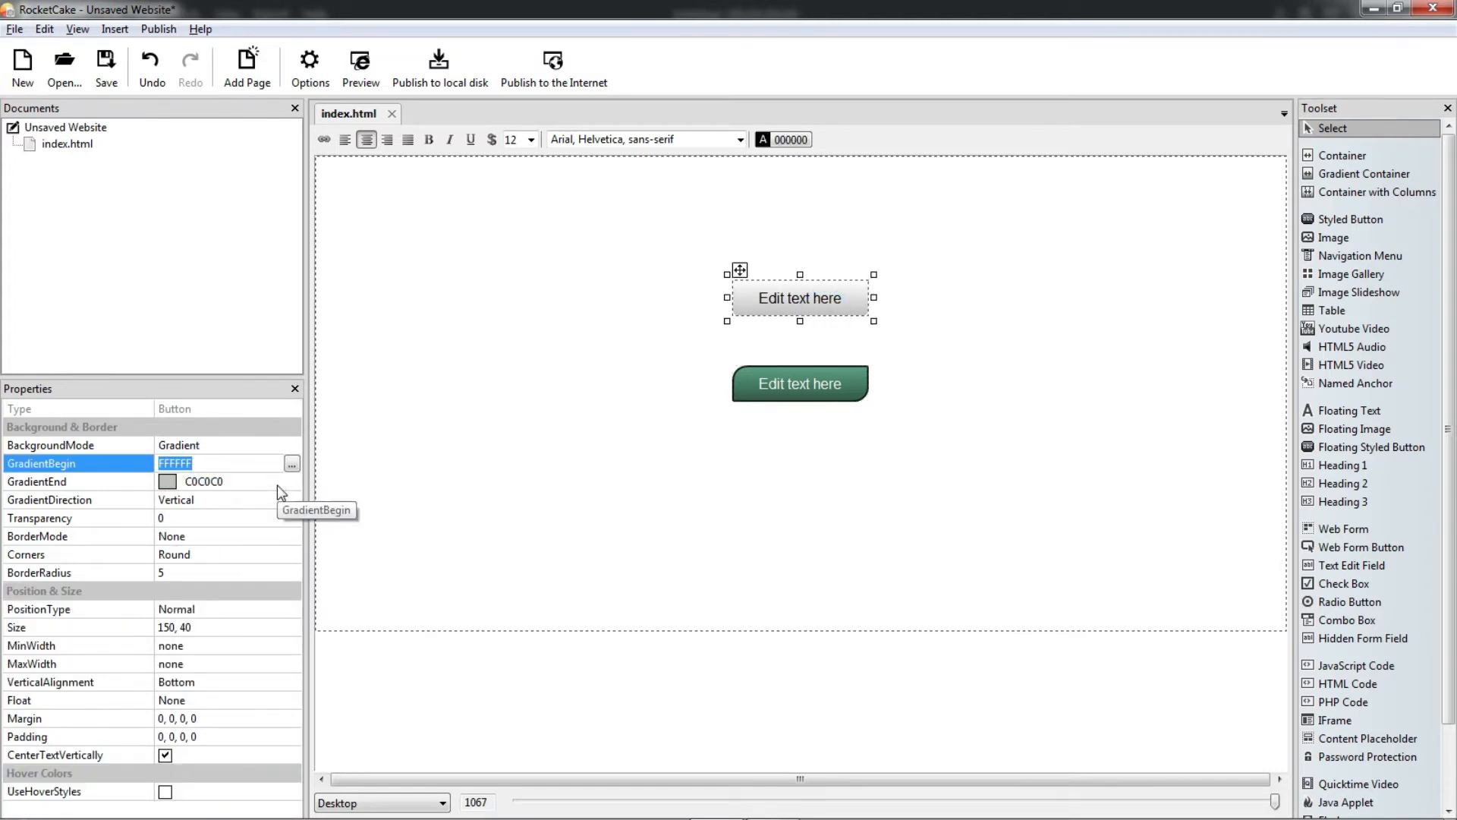
{"action": "key", "text": "ctrl+v"}
{"action": "key", "text": "Return"}
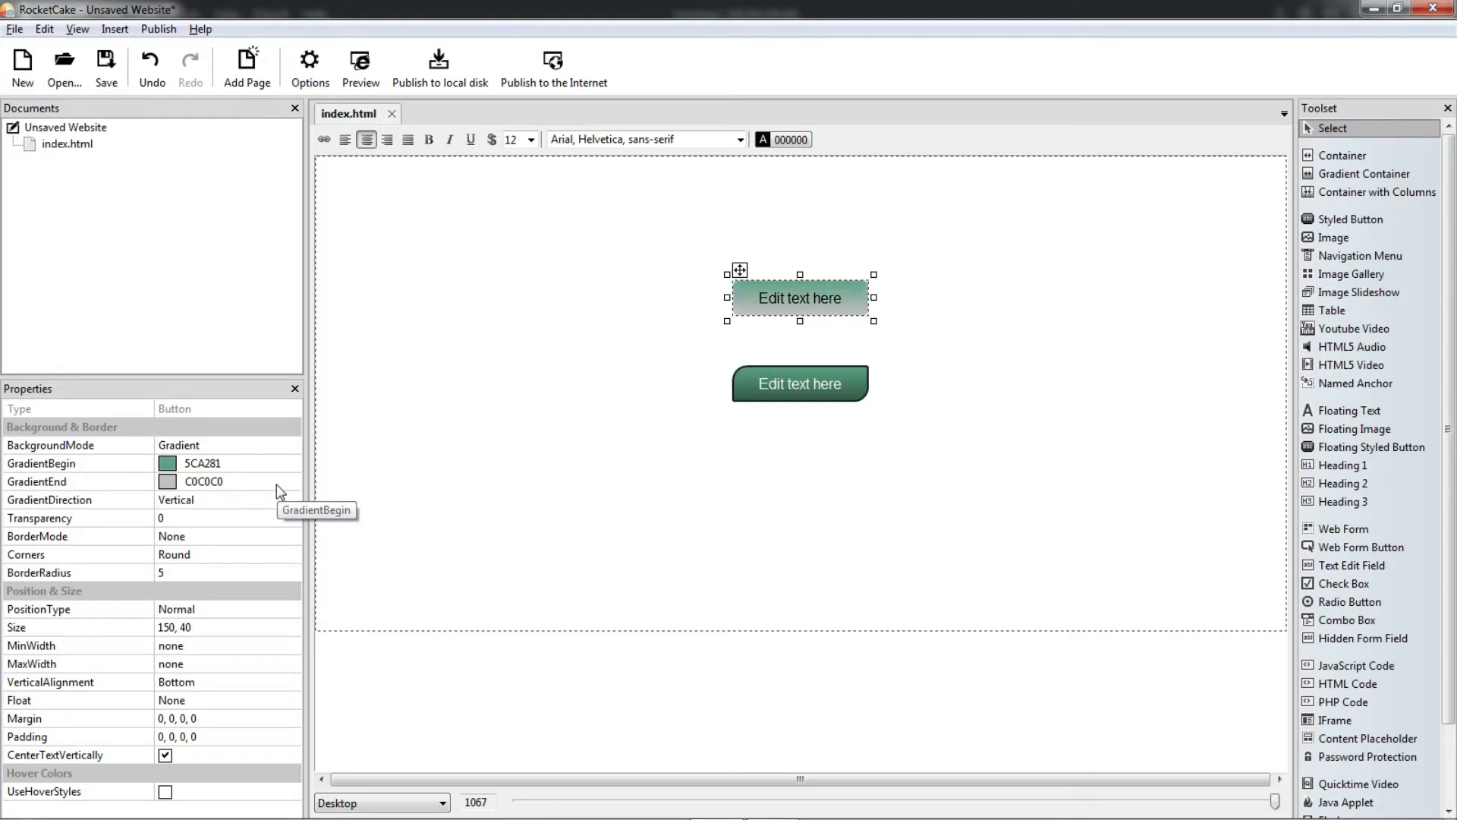
- Copy the green button's gradient end colour, 325846, to the gradient end colour of the upper button
{"action": "left_click", "coordinate": [787, 377]}
{"action": "left_click", "coordinate": [196, 481]}
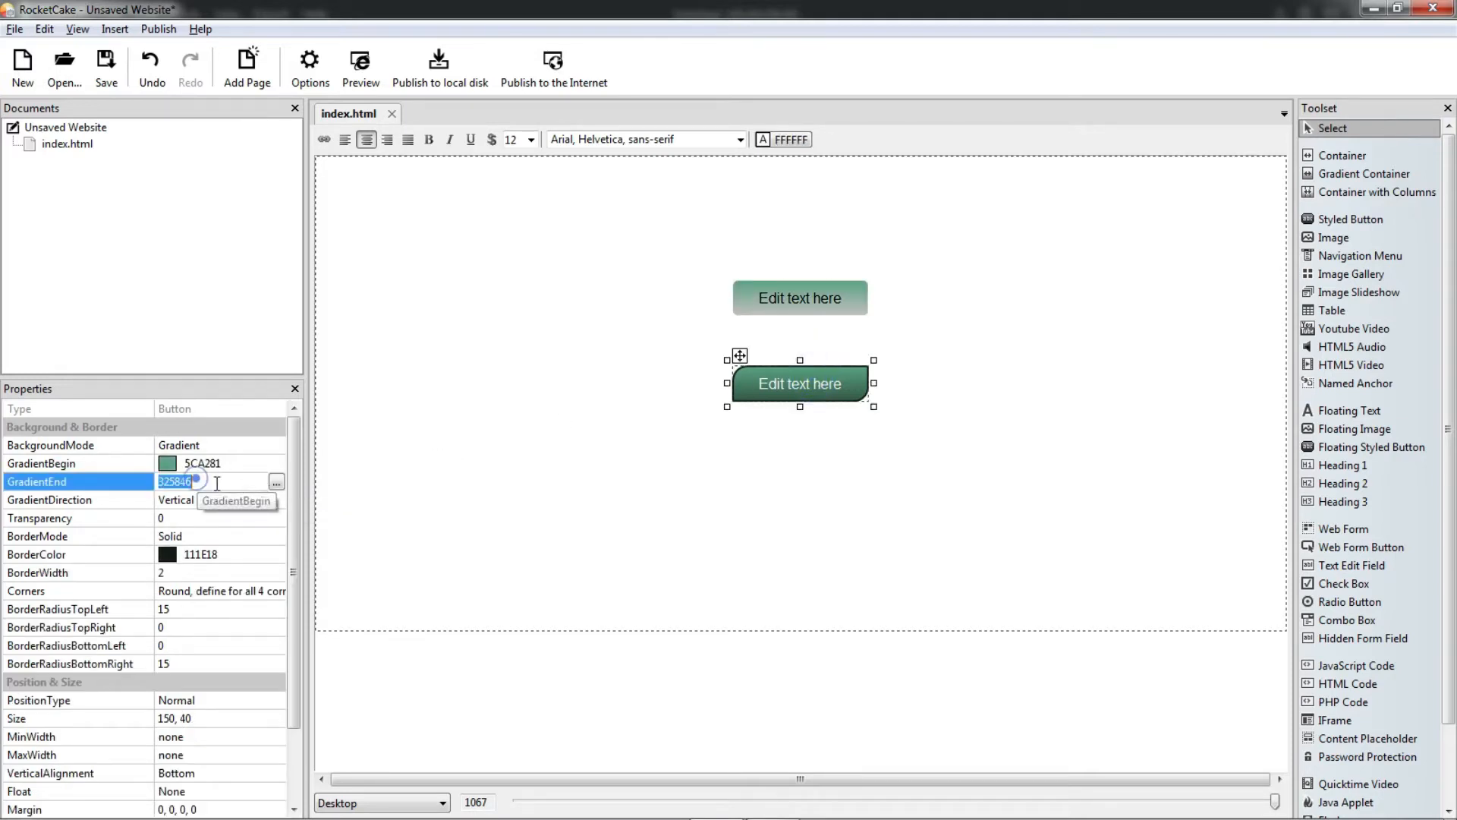
{"action": "left_click", "coordinate": [275, 483]}
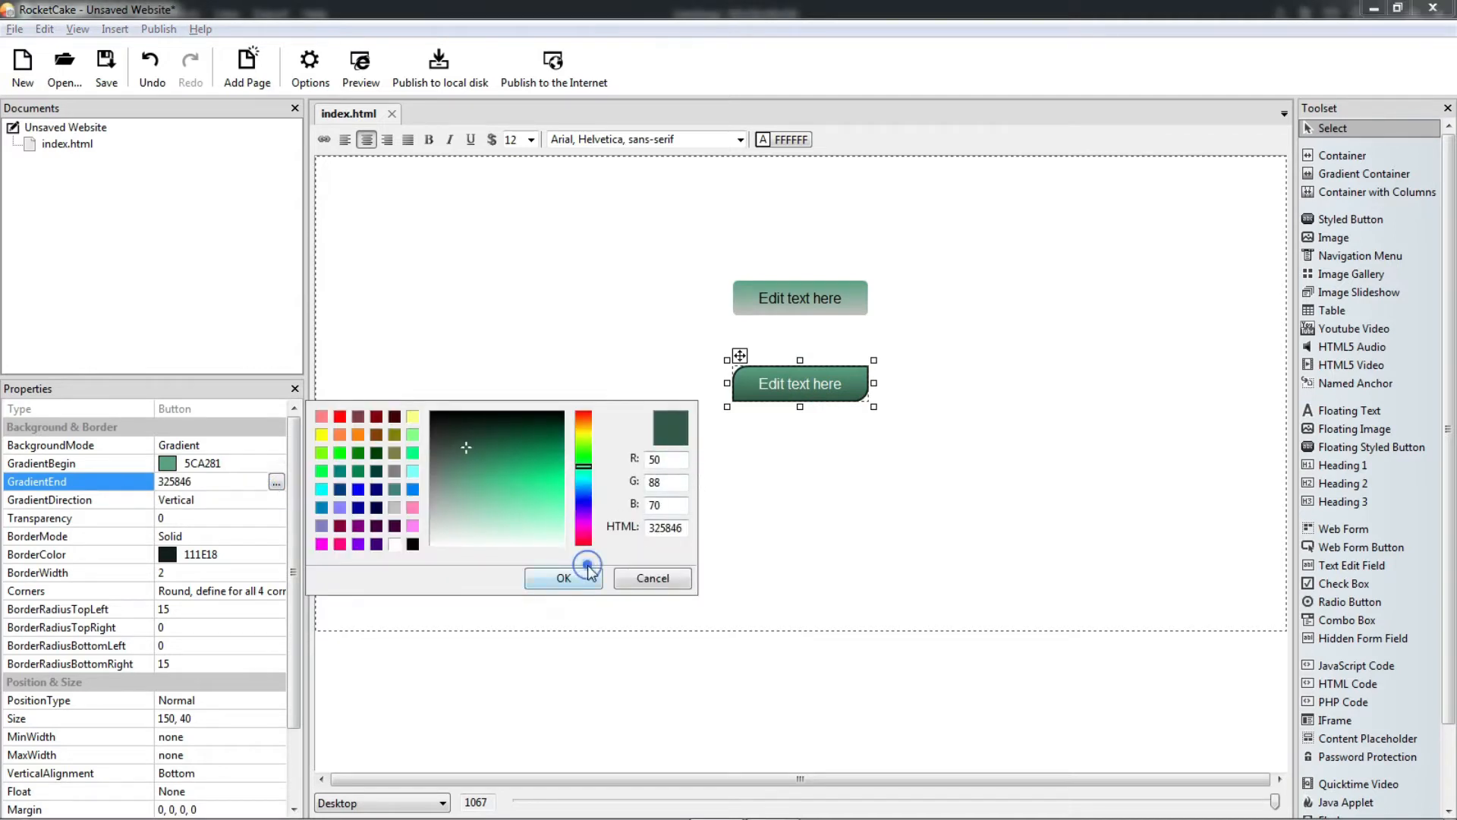
{"action": "left_click", "coordinate": [579, 577]}
{"action": "key", "text": "ctrl+c"}
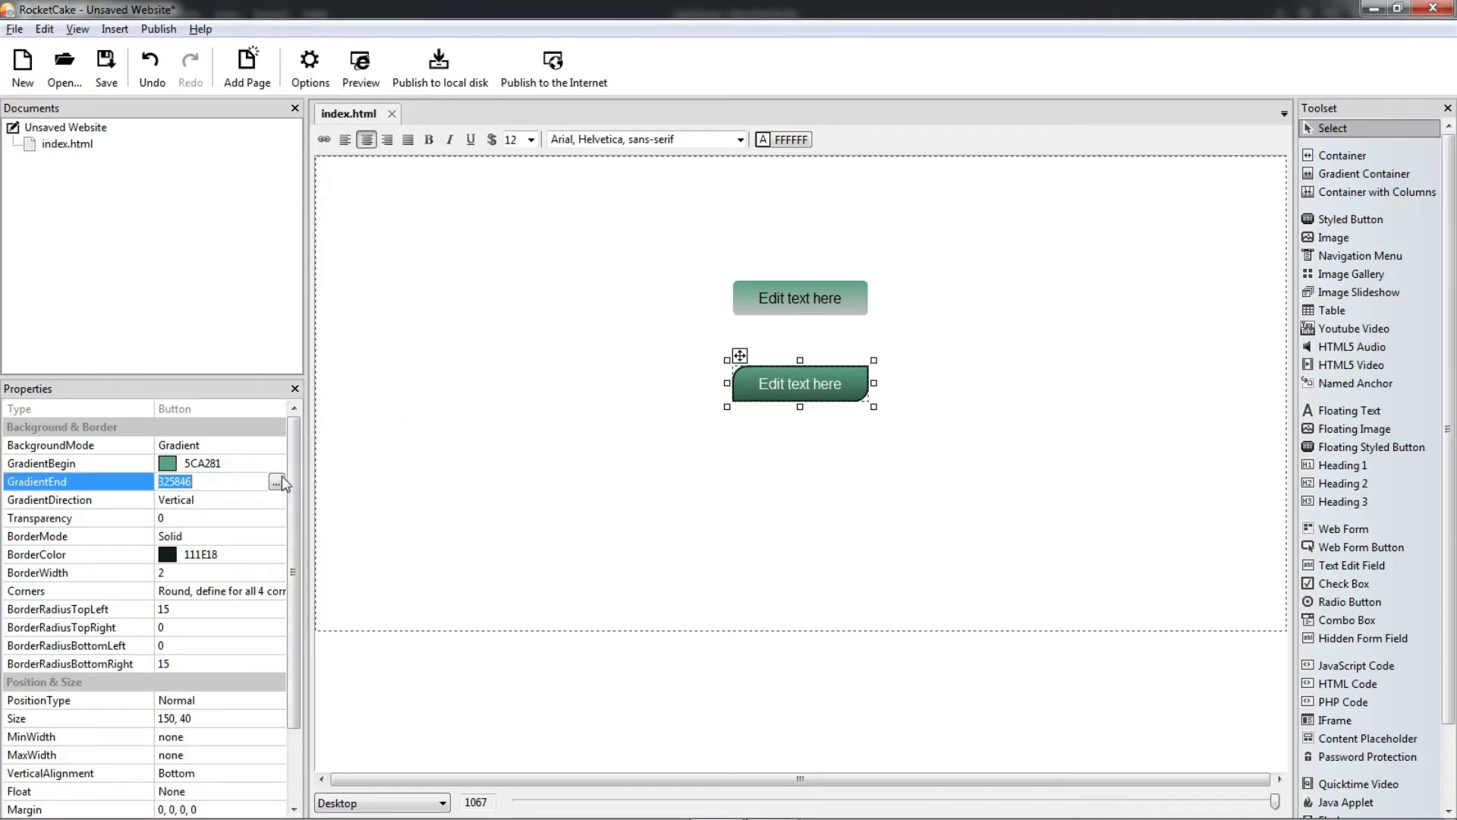
{"action": "left_click", "coordinate": [775, 308]}
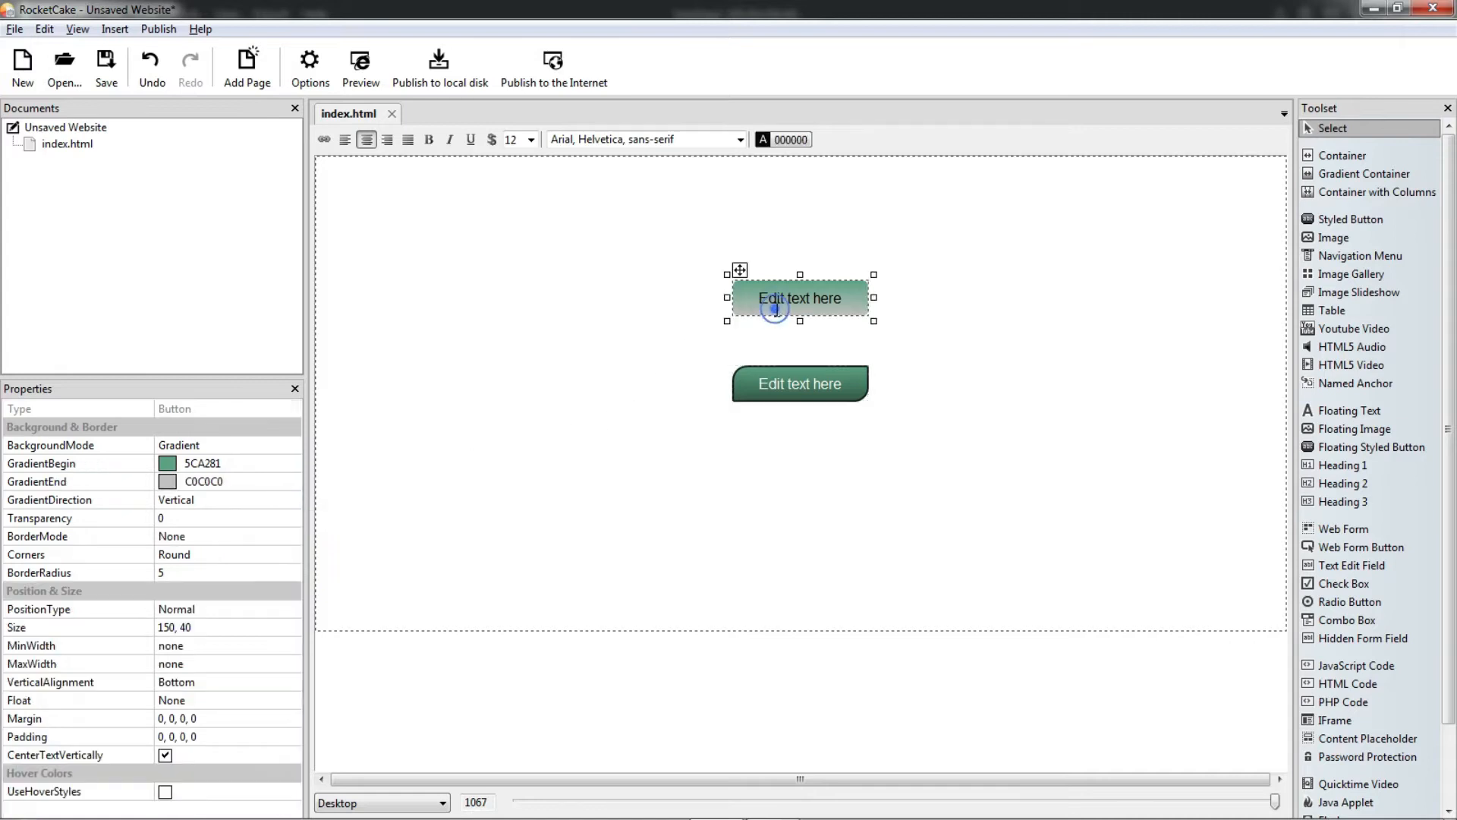
{"action": "left_click", "coordinate": [222, 480]}
{"action": "key", "text": "ctrl+v"}
{"action": "key", "text": "Return"}
{"action": "left_click", "coordinate": [1030, 356]}
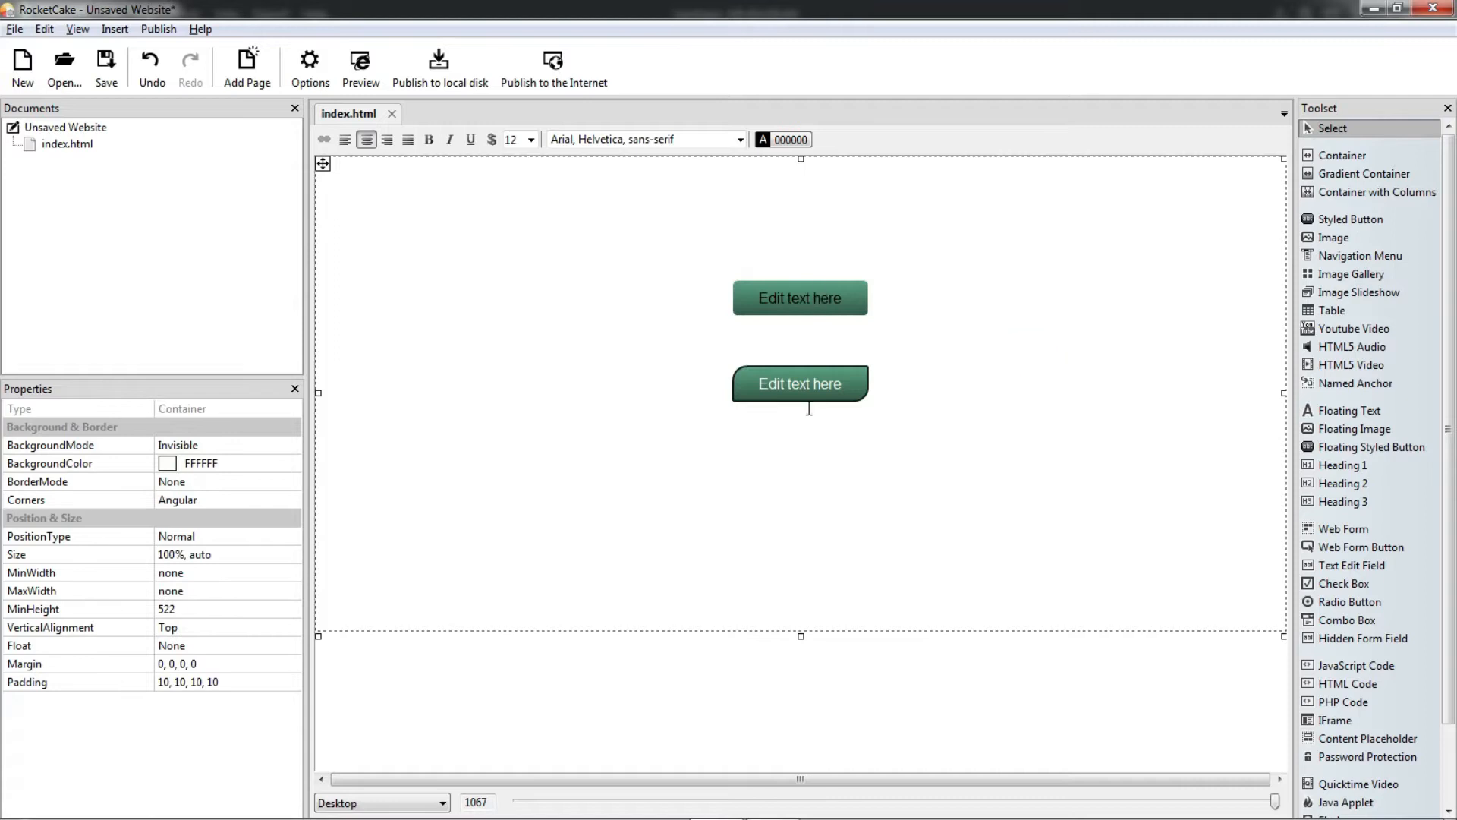
- Compare the border properties of both buttons and set the upper button's border mode to Solid
{"action": "left_click", "coordinate": [816, 289]}
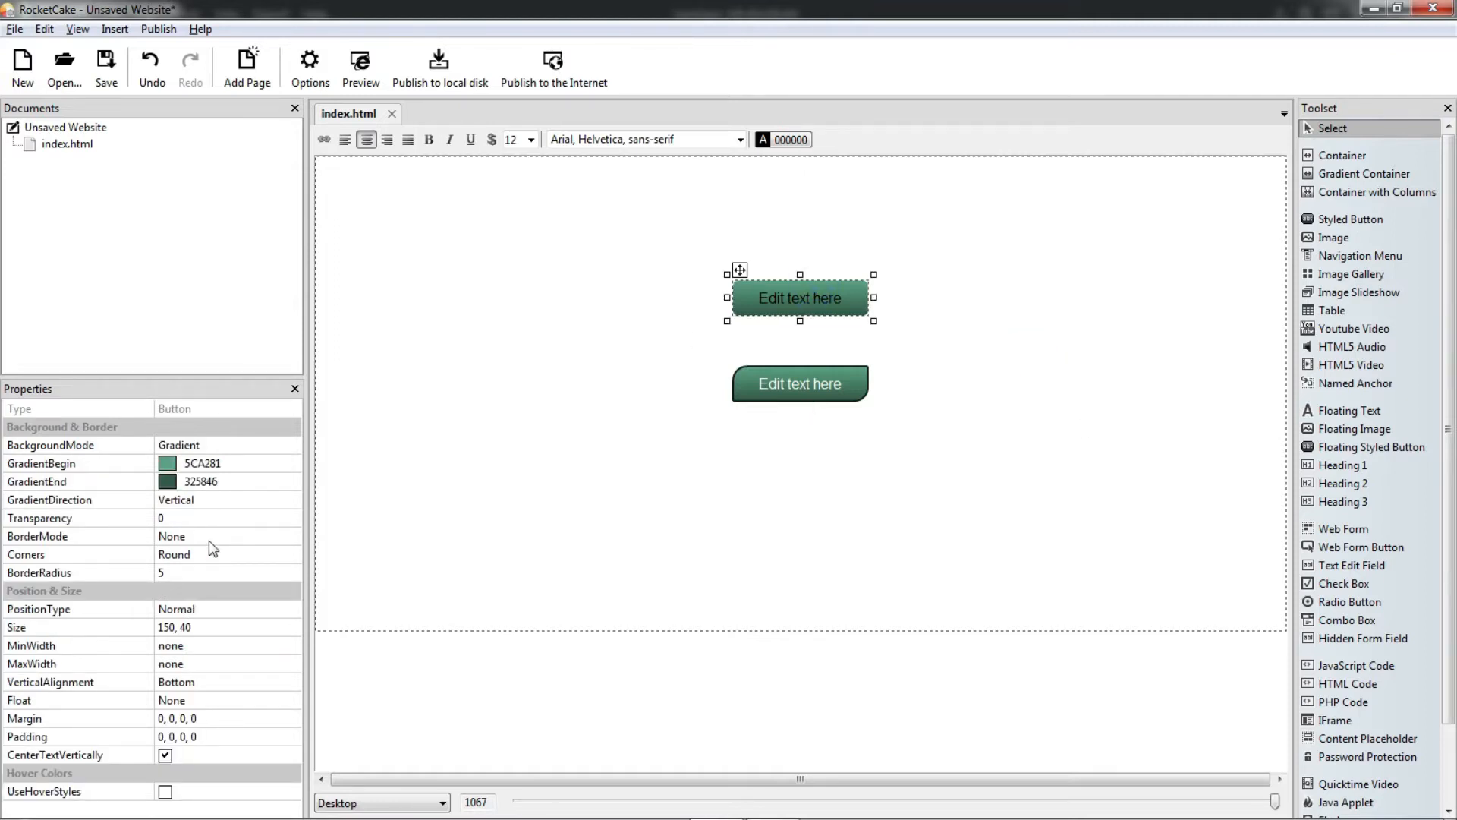
{"action": "left_click", "coordinate": [797, 388]}
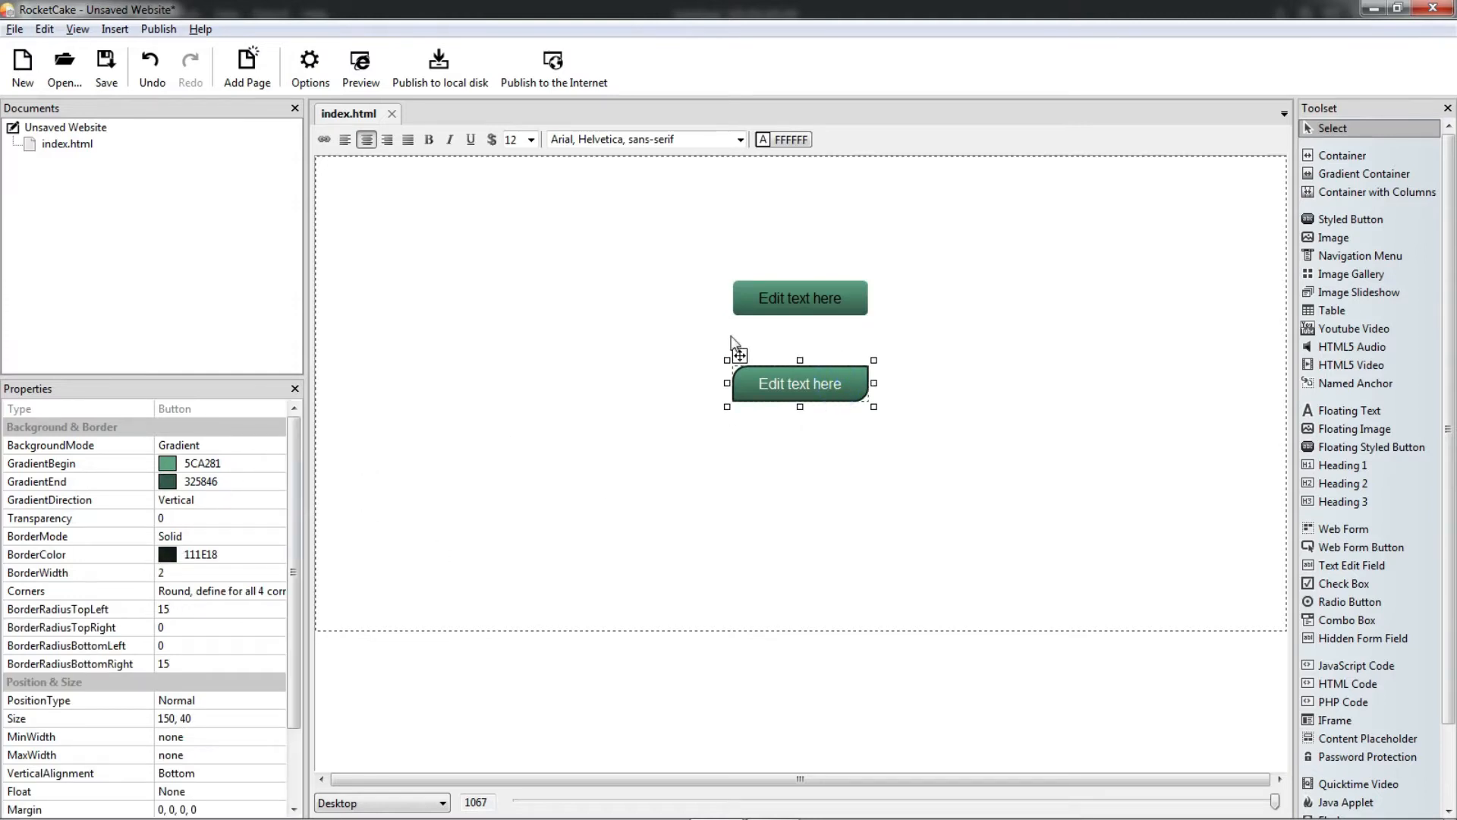
{"action": "left_click", "coordinate": [777, 297]}
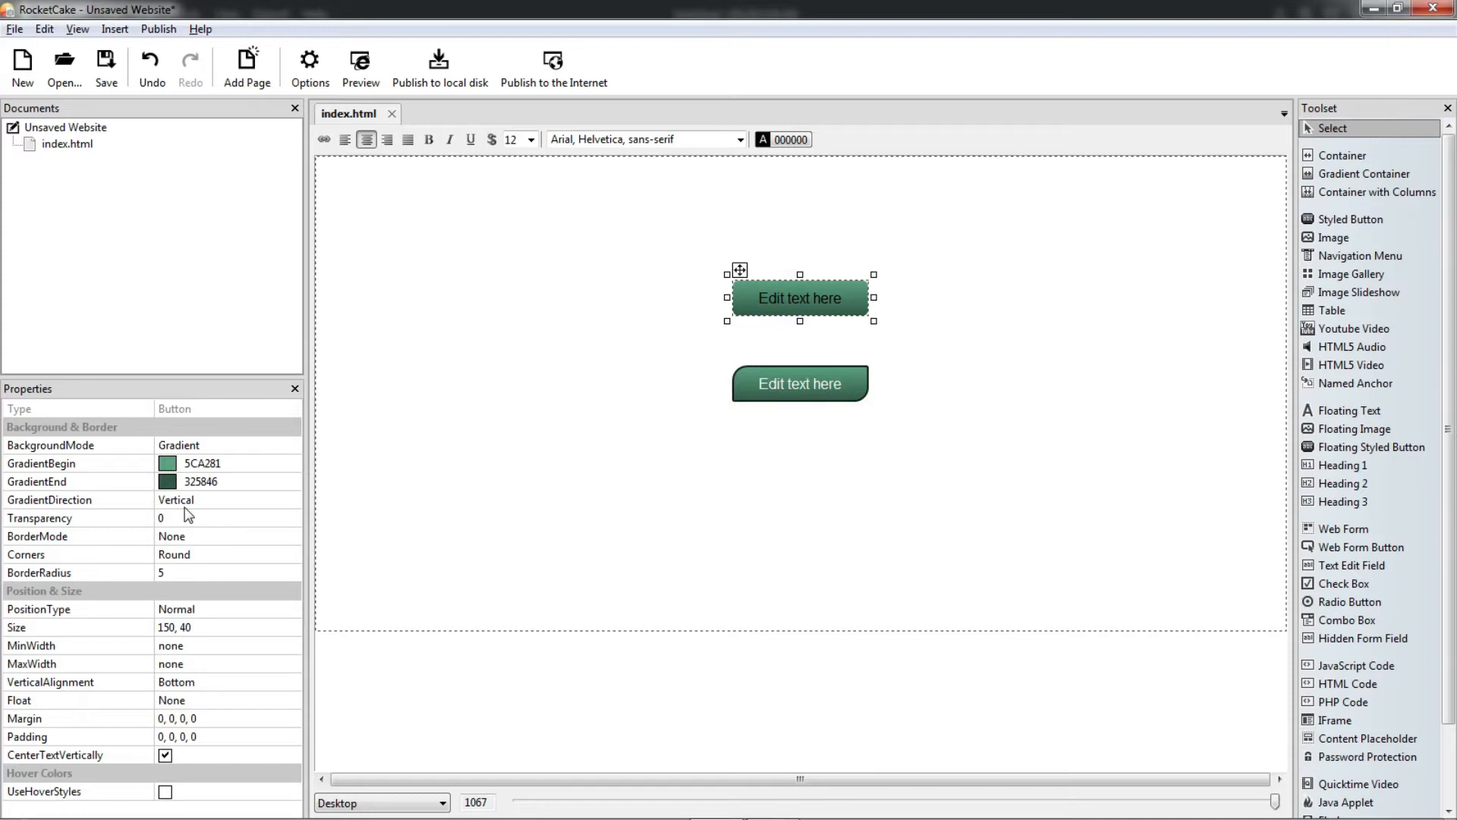
{"action": "left_click", "coordinate": [228, 536]}
{"action": "left_click", "coordinate": [295, 536]}
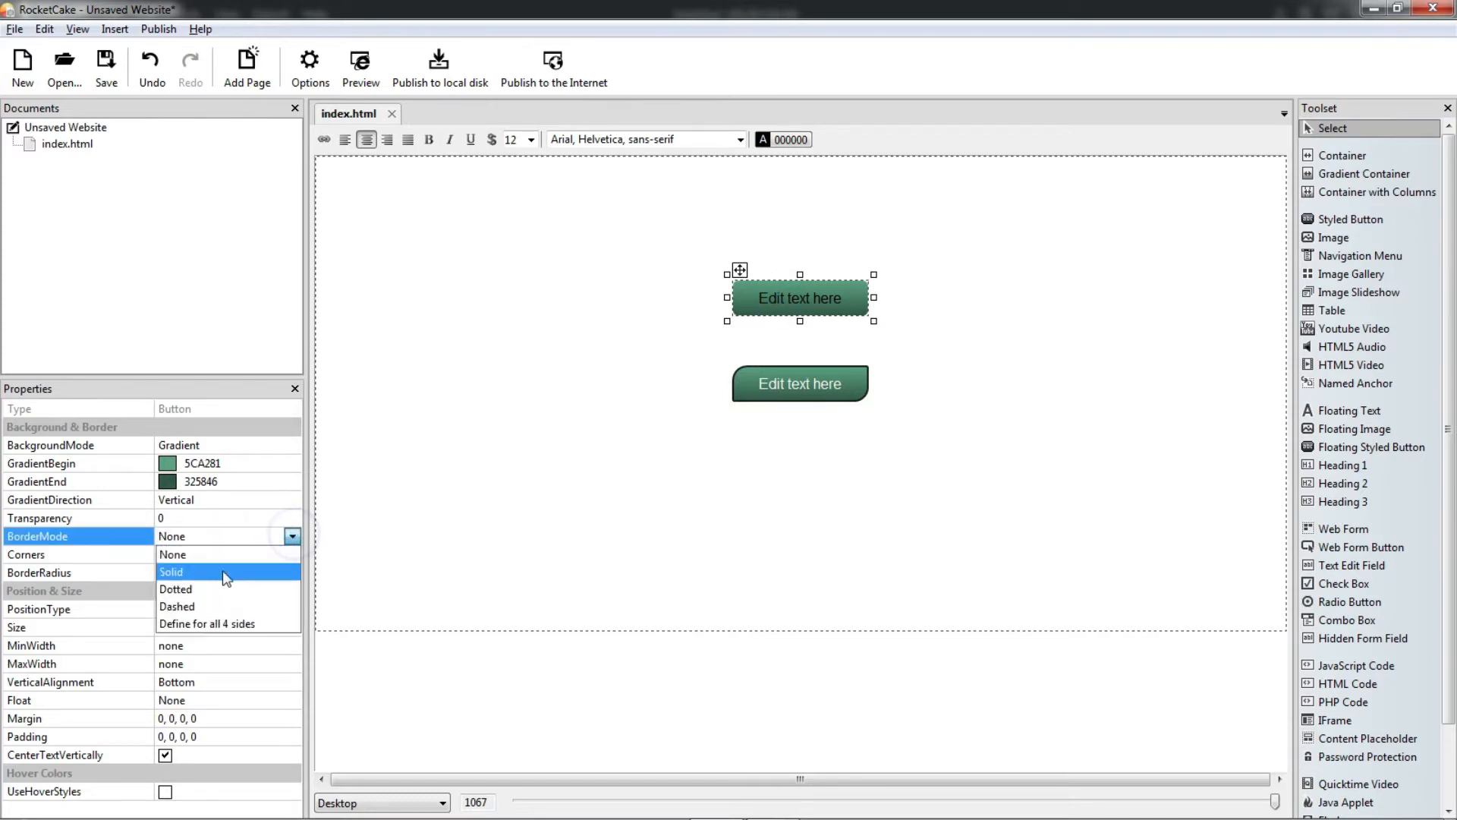
{"action": "left_click", "coordinate": [221, 571]}
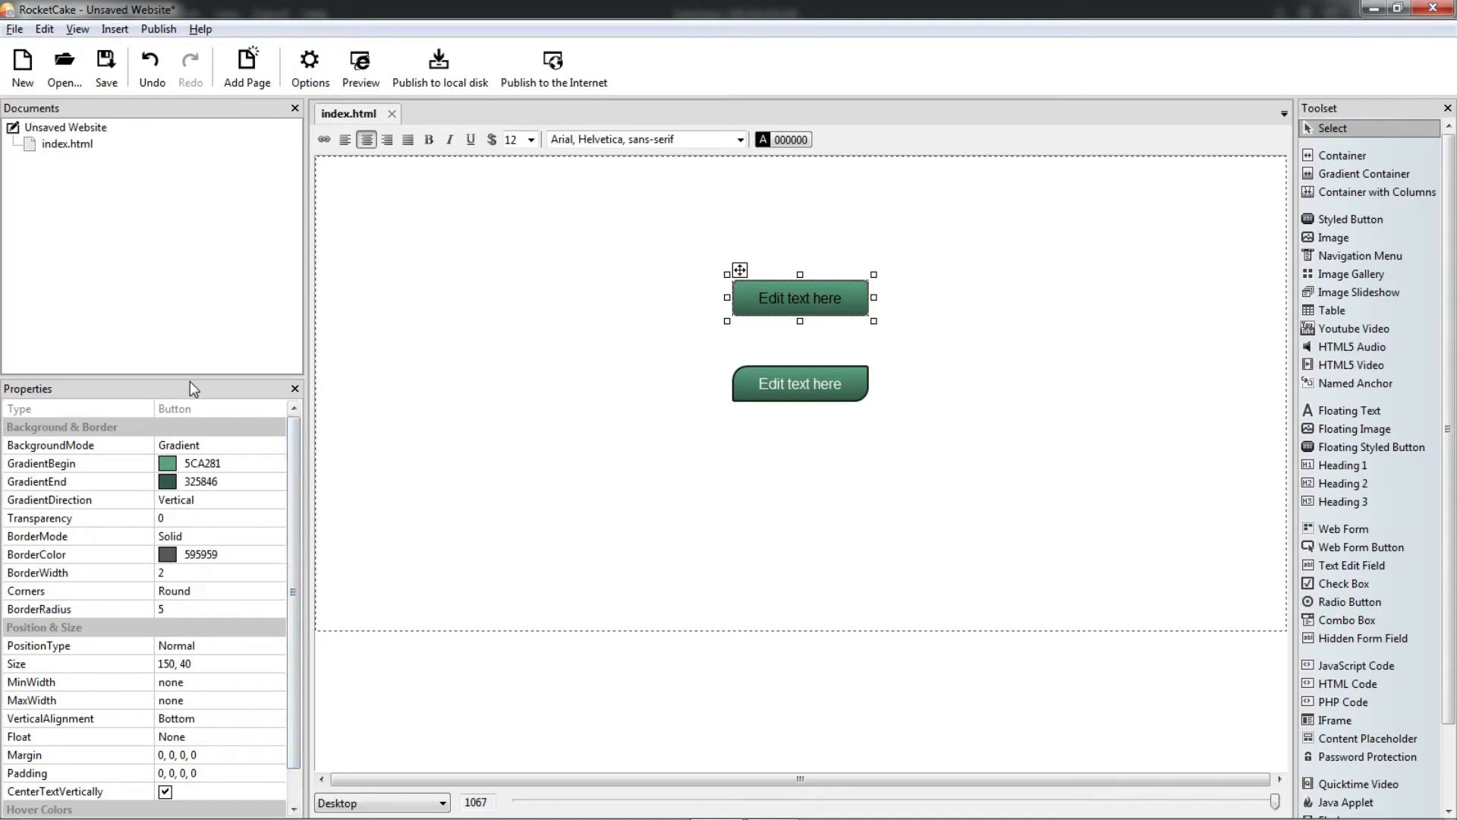
- Copy the lower green button's border colour, 111E18, to the border colour of the upper button
{"action": "left_click_drag", "start_coordinate": [192, 376], "coordinate": [189, 287]}
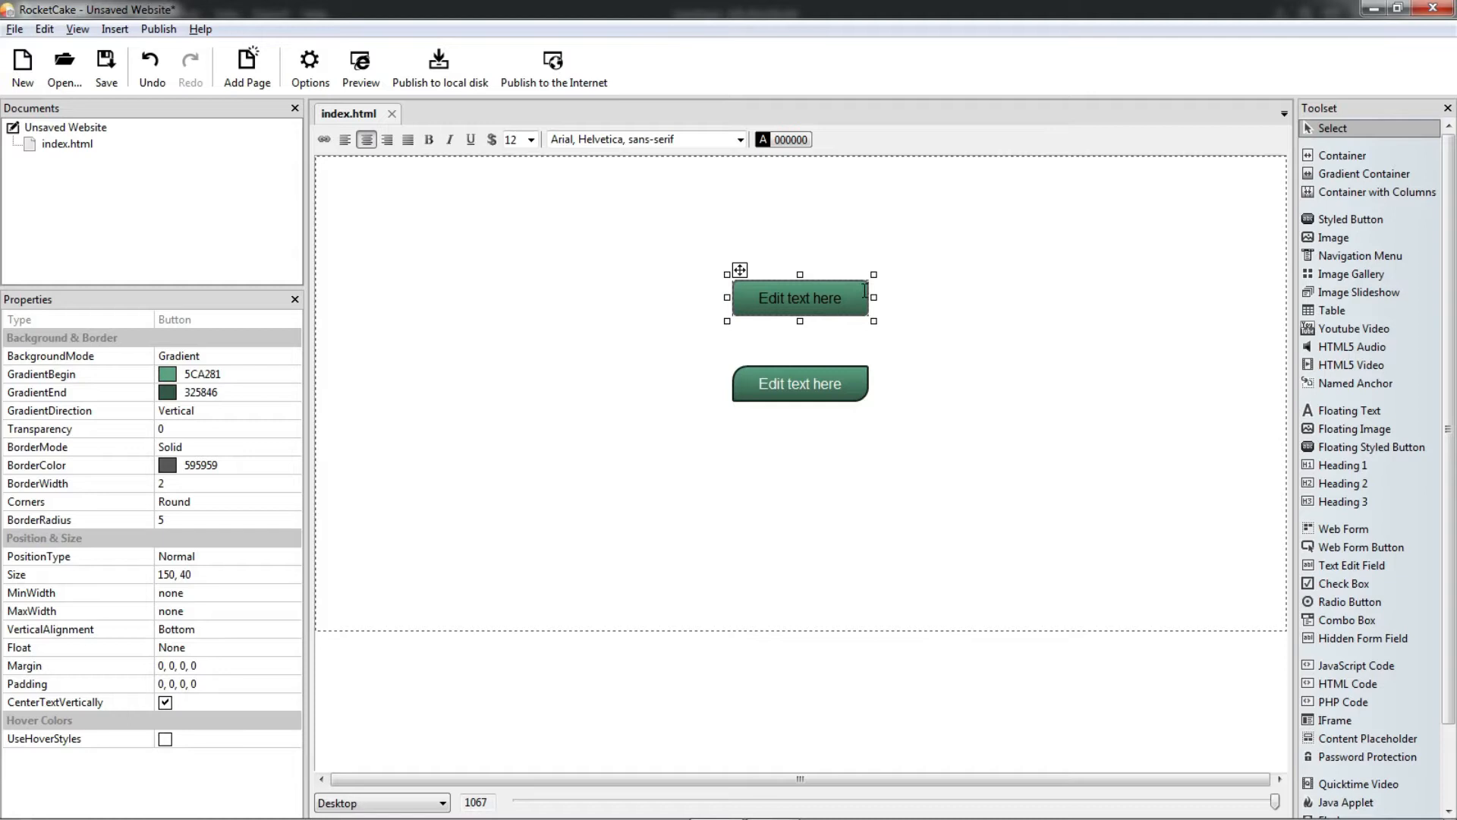
{"action": "left_click", "coordinate": [811, 384]}
{"action": "left_click", "coordinate": [196, 464]}
{"action": "key", "text": "ctrl+c"}
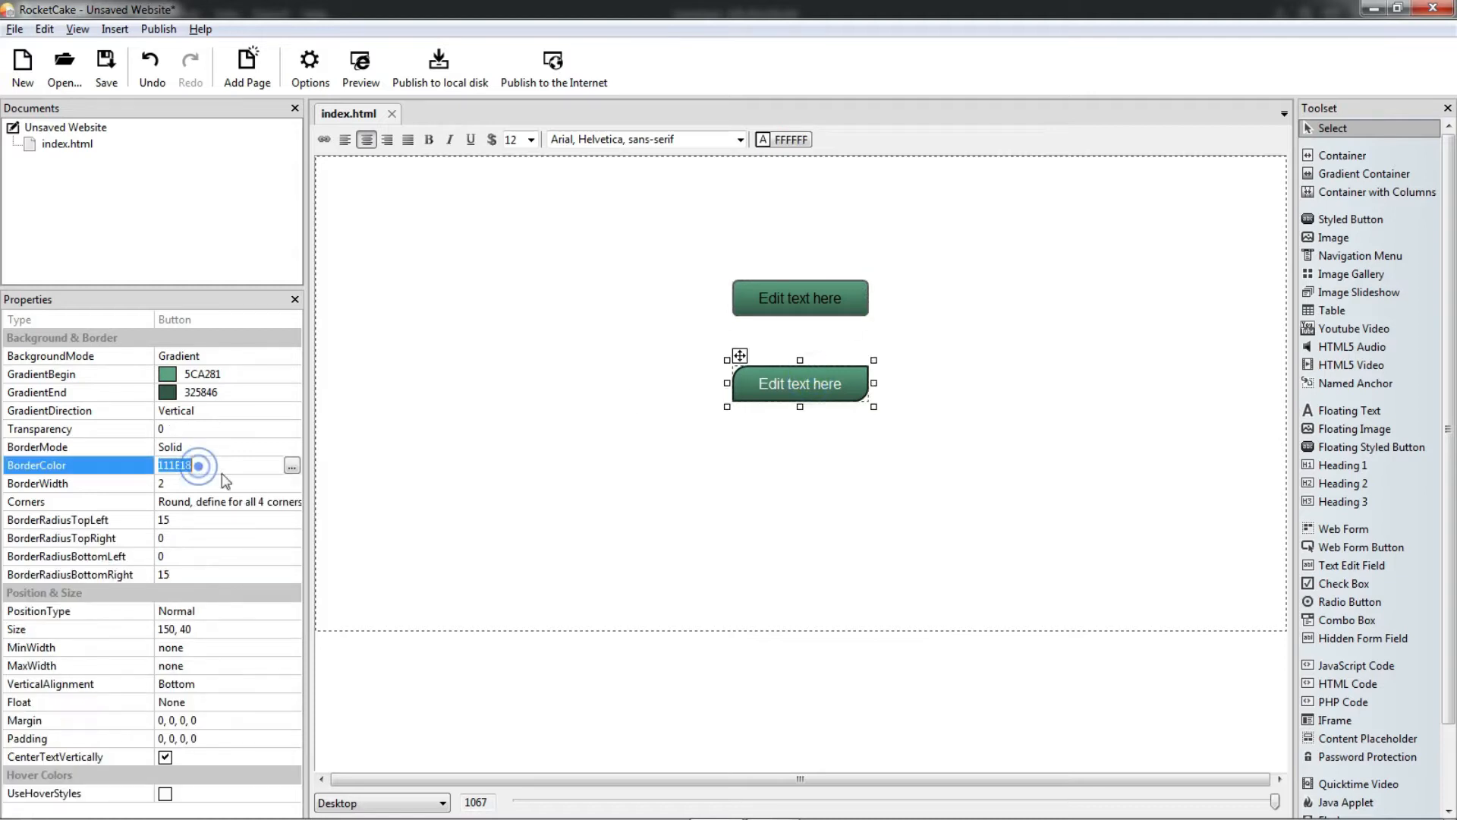
{"action": "left_click", "coordinate": [760, 304]}
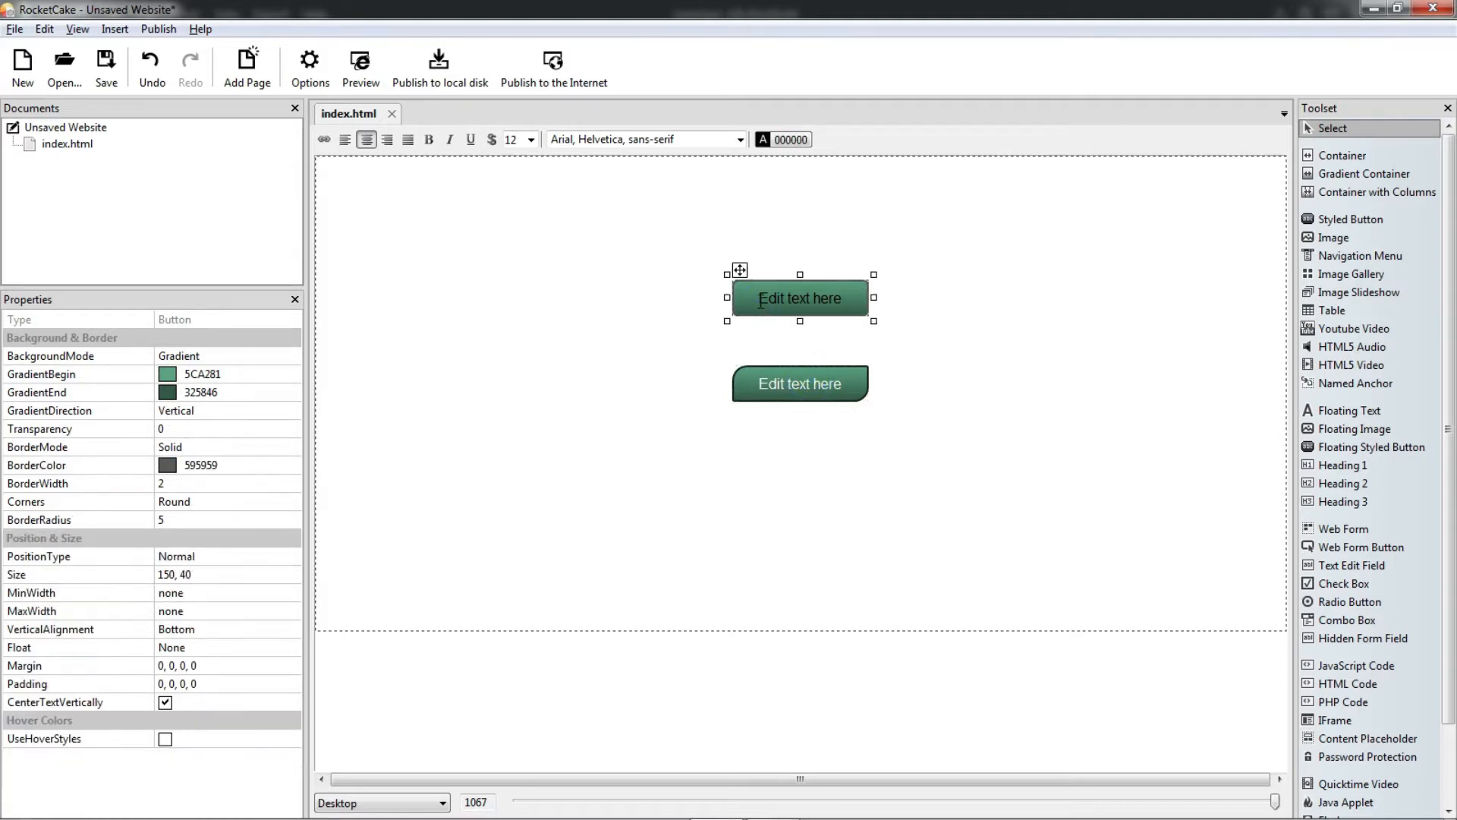
{"action": "left_click", "coordinate": [204, 467]}
{"action": "key", "text": "ctrl+v"}
{"action": "key", "text": "Return"}
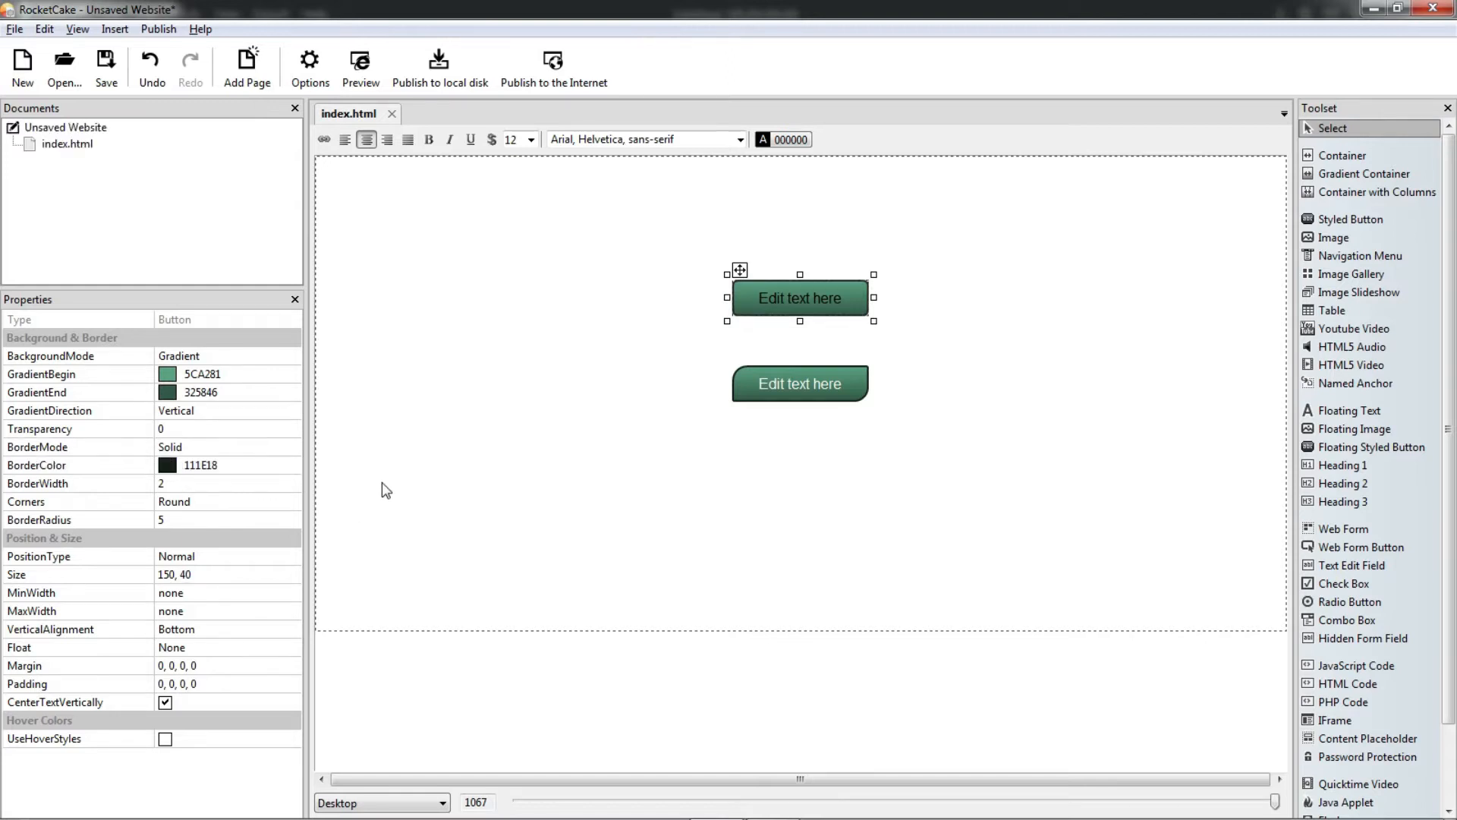
- Check the lower button's corner settings and set the upper button's corners to "Round, define for all 4 corners"
{"action": "left_click", "coordinate": [473, 484]}
{"action": "left_click", "coordinate": [848, 311]}
{"action": "left_click", "coordinate": [854, 379]}
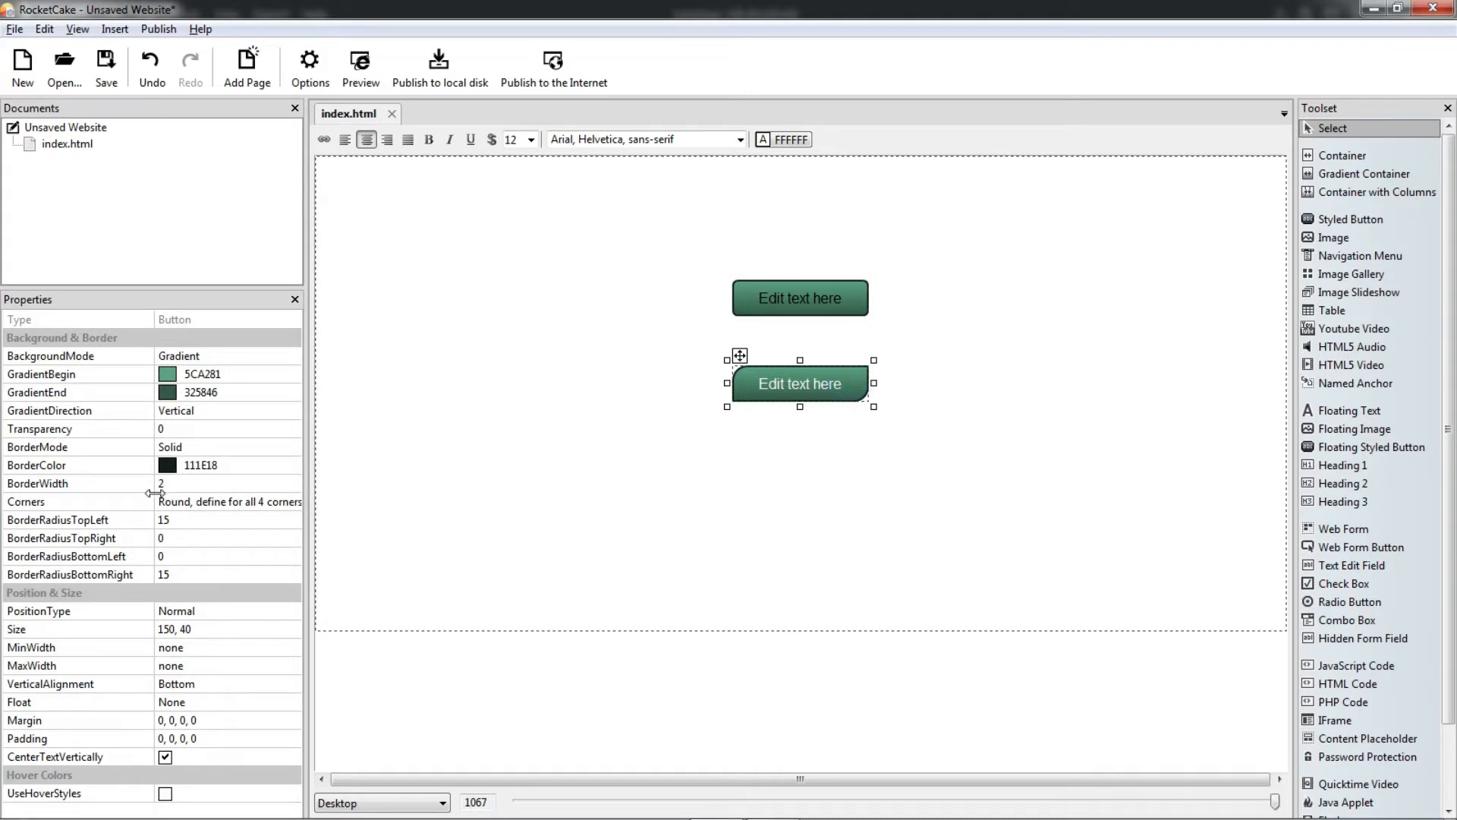
{"action": "left_click_drag", "start_coordinate": [306, 459], "coordinate": [369, 454]}
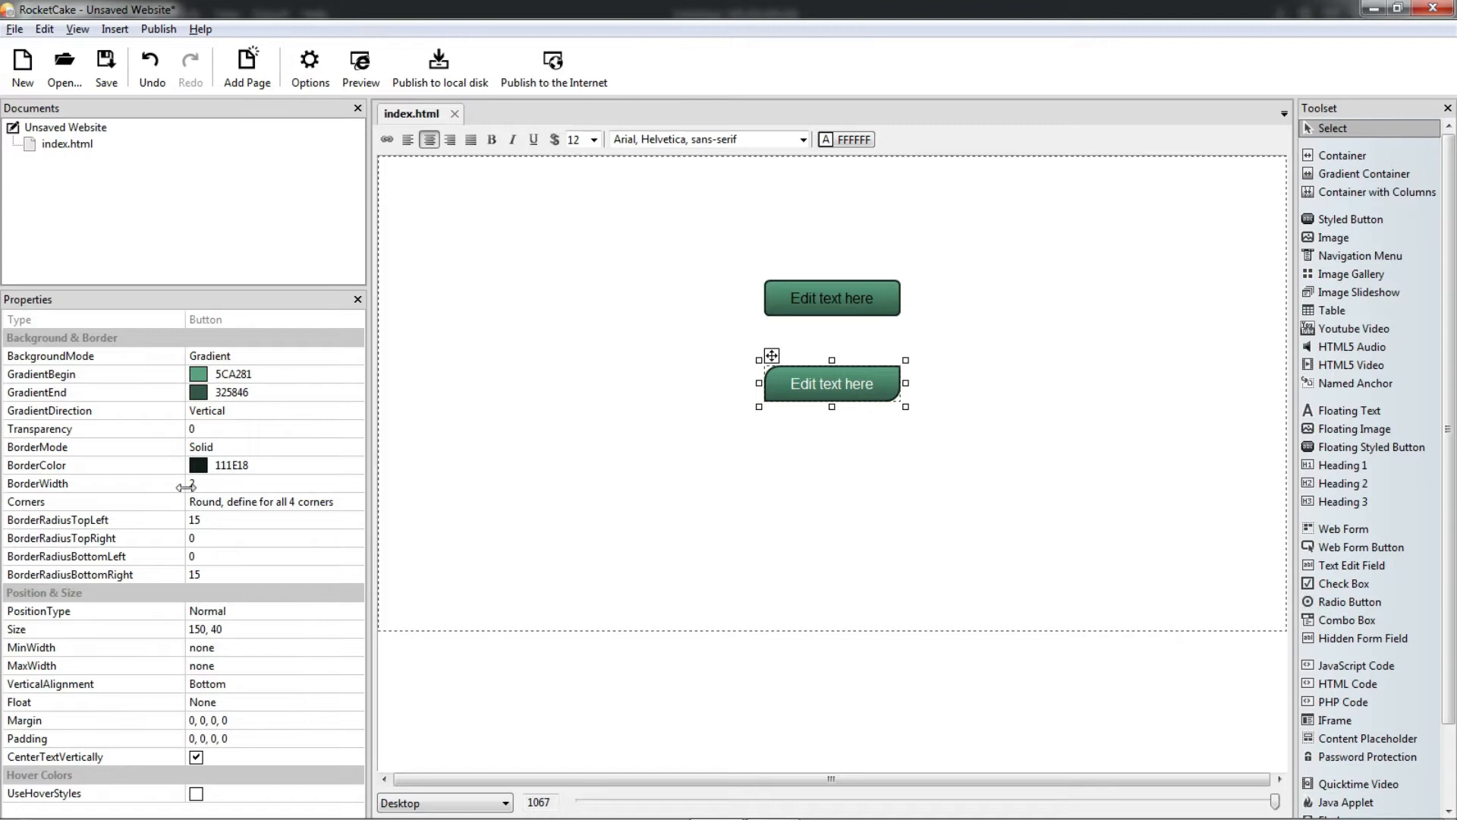
{"action": "left_click_drag", "start_coordinate": [186, 486], "coordinate": [160, 477]}
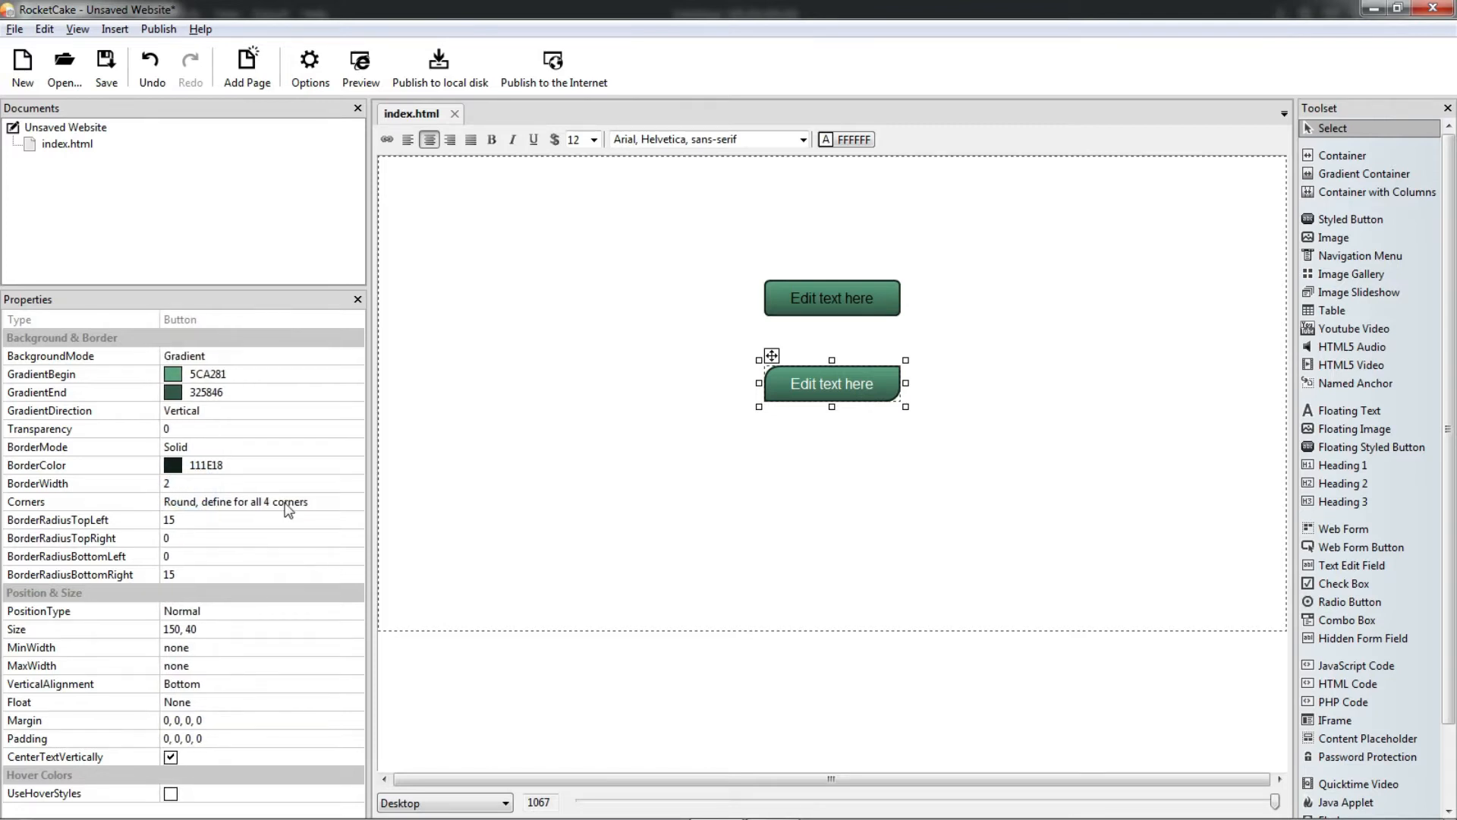
{"action": "left_click", "coordinate": [841, 307]}
{"action": "left_click", "coordinate": [209, 501]}
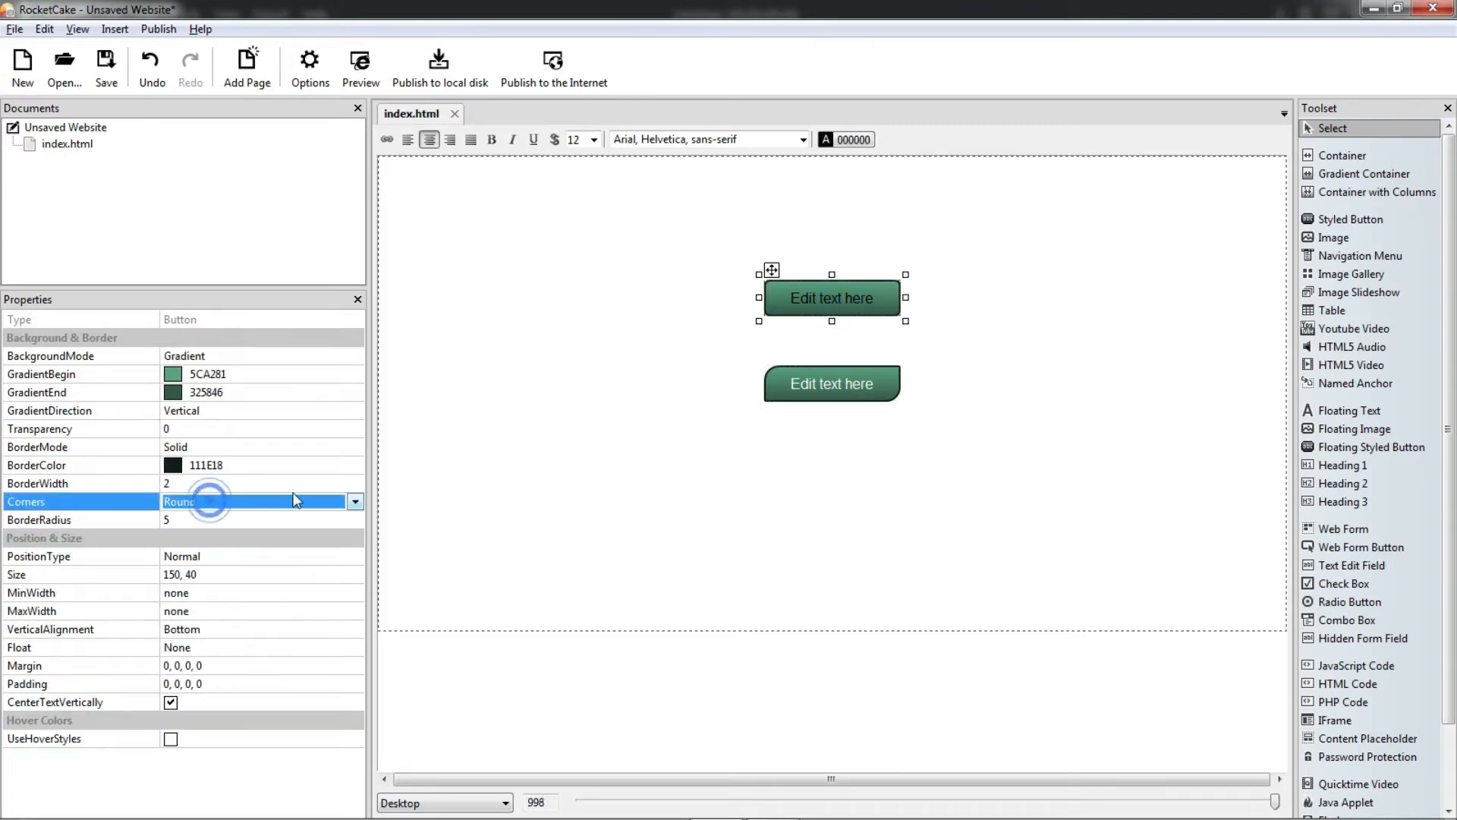
{"action": "left_click", "coordinate": [355, 501]}
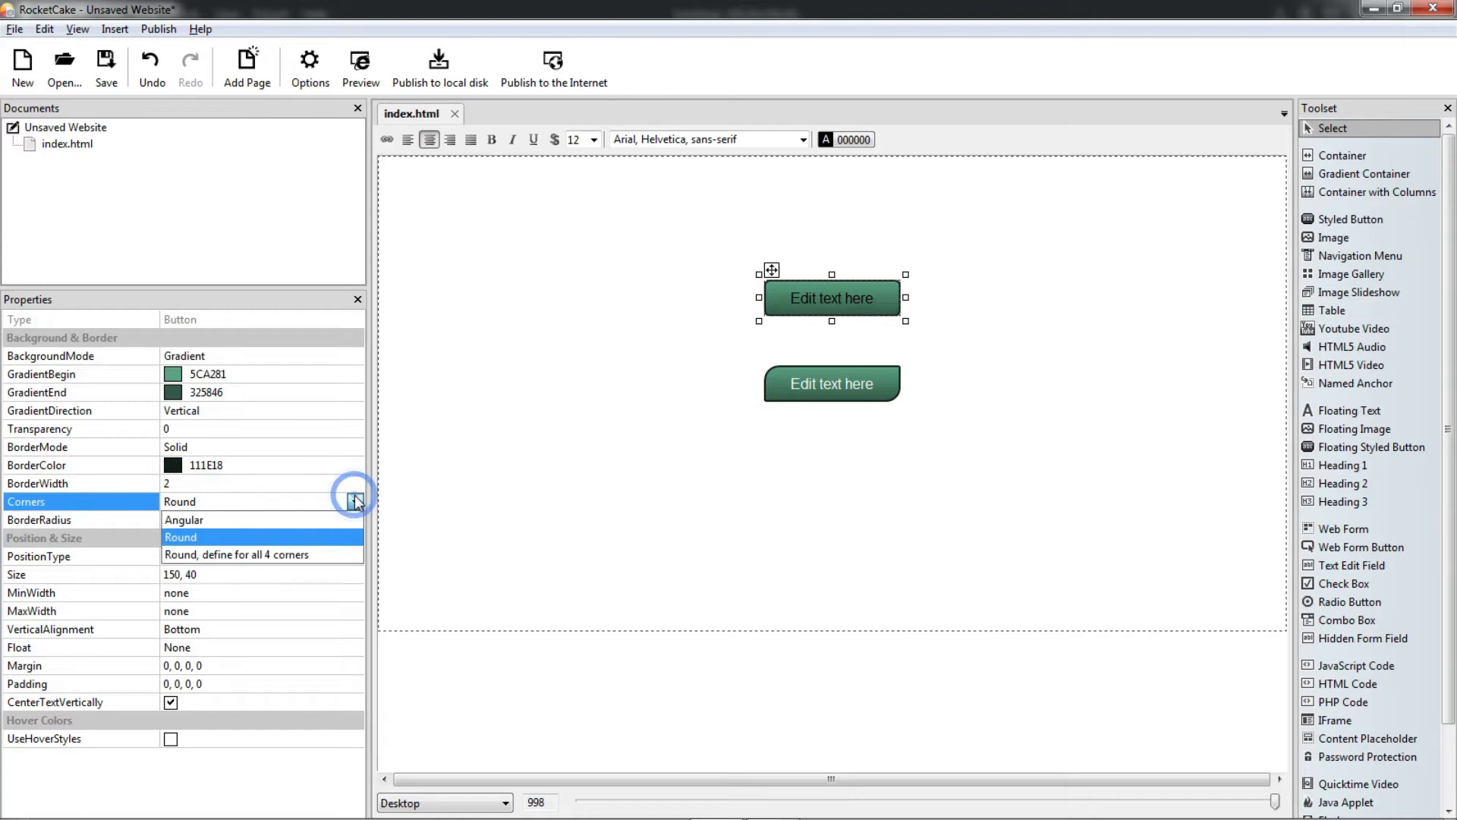
{"action": "left_click", "coordinate": [267, 555]}
- Set the upper button's top-right and bottom-left border radii to 0, following the lower button's corner radii
{"action": "left_click", "coordinate": [863, 394]}
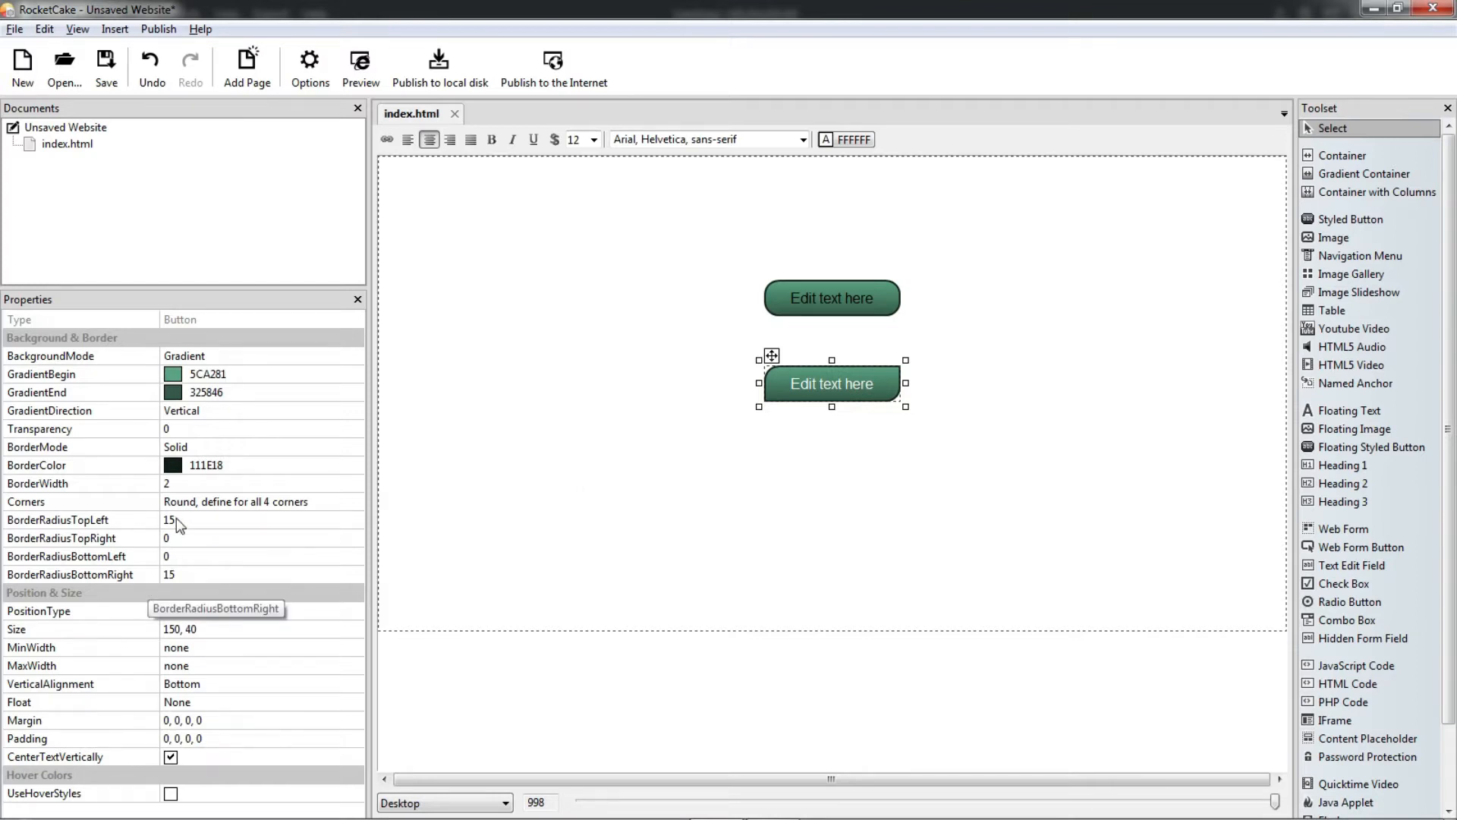
{"action": "left_click", "coordinate": [832, 307]}
{"action": "left_click", "coordinate": [212, 539]}
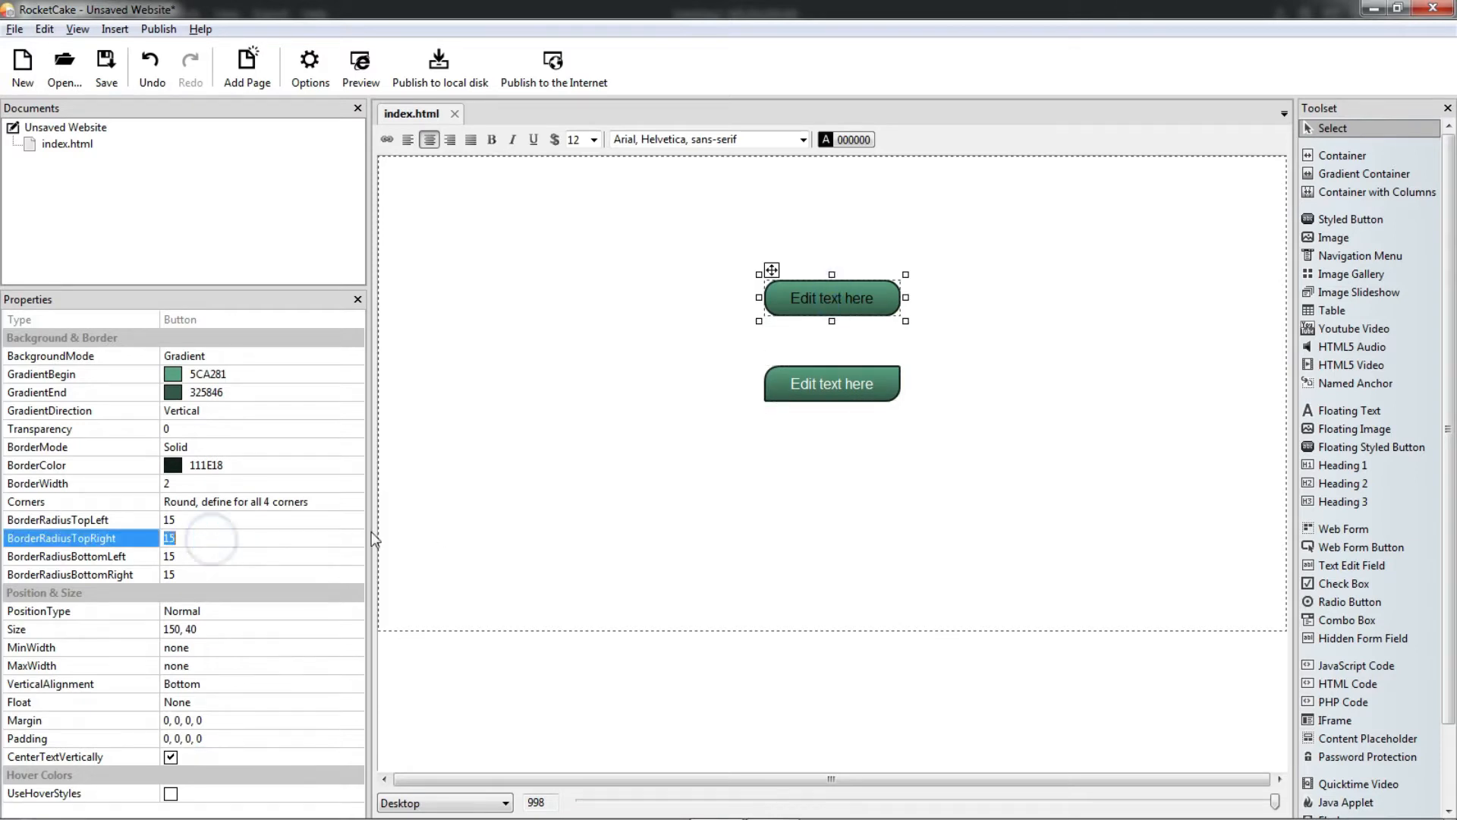
{"action": "type", "text": "0"}
{"action": "key", "text": "Return"}
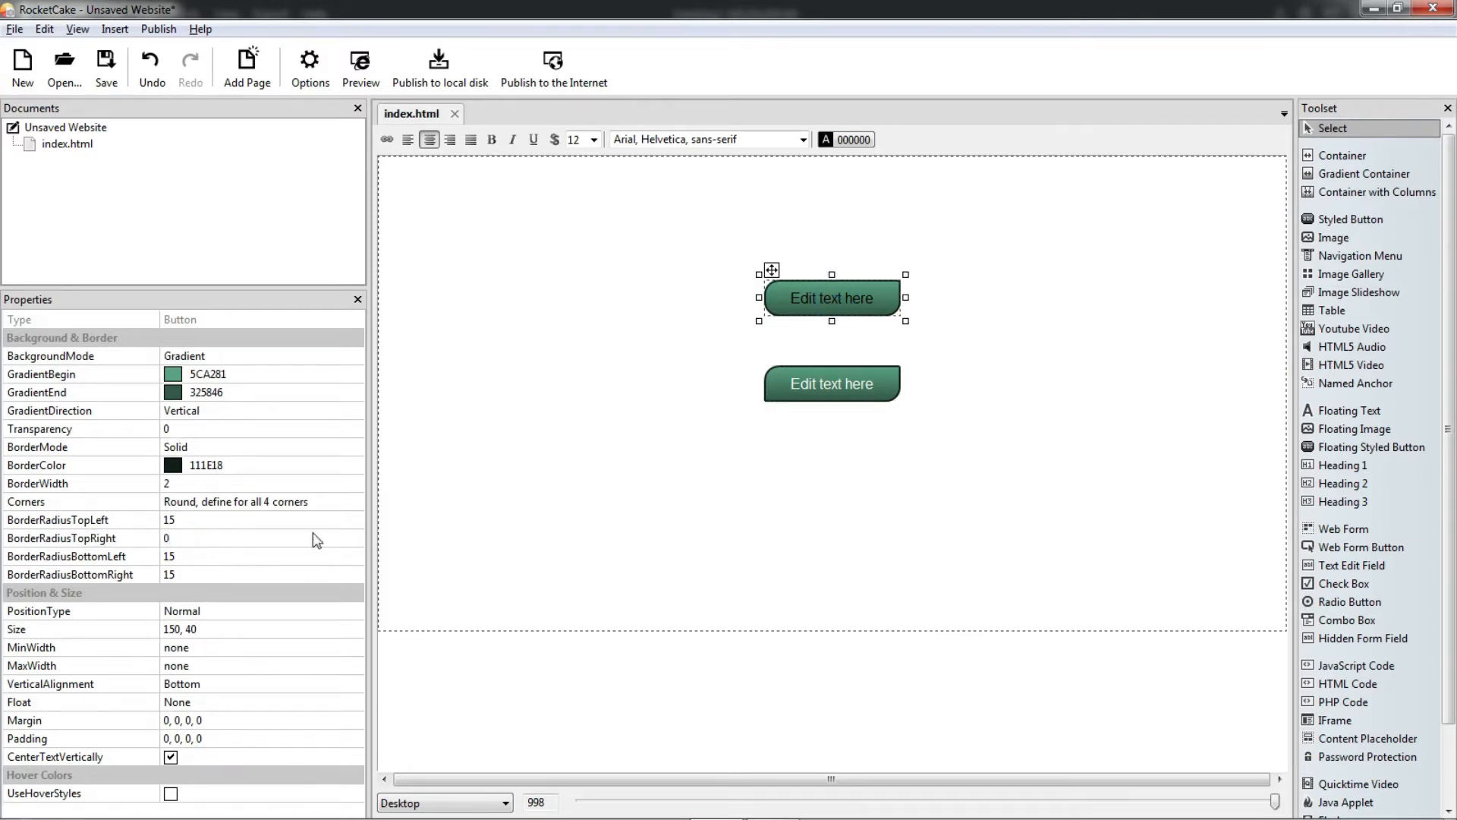
{"action": "left_click", "coordinate": [278, 555]}
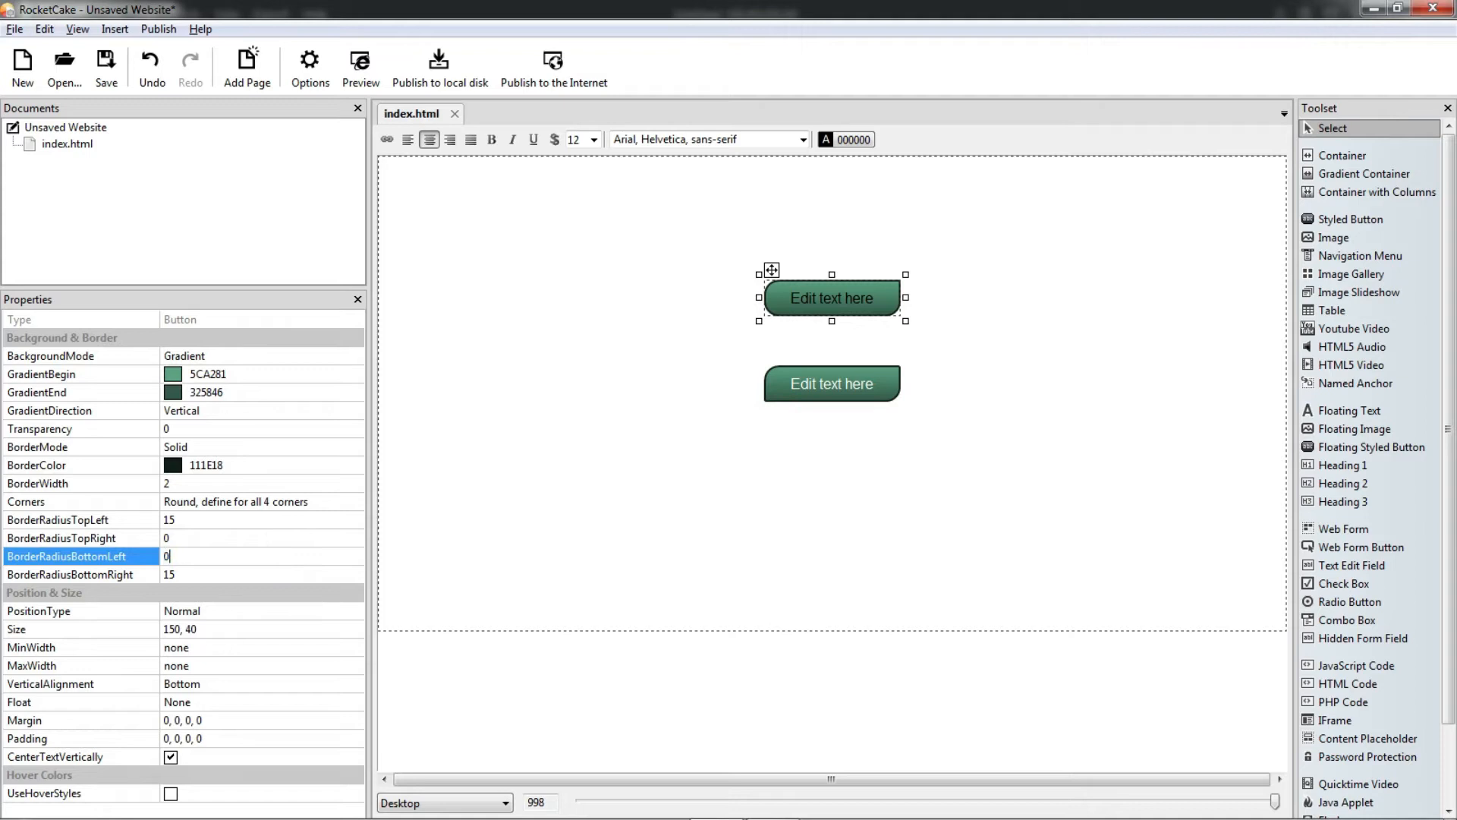
{"action": "left_click", "coordinate": [974, 430]}
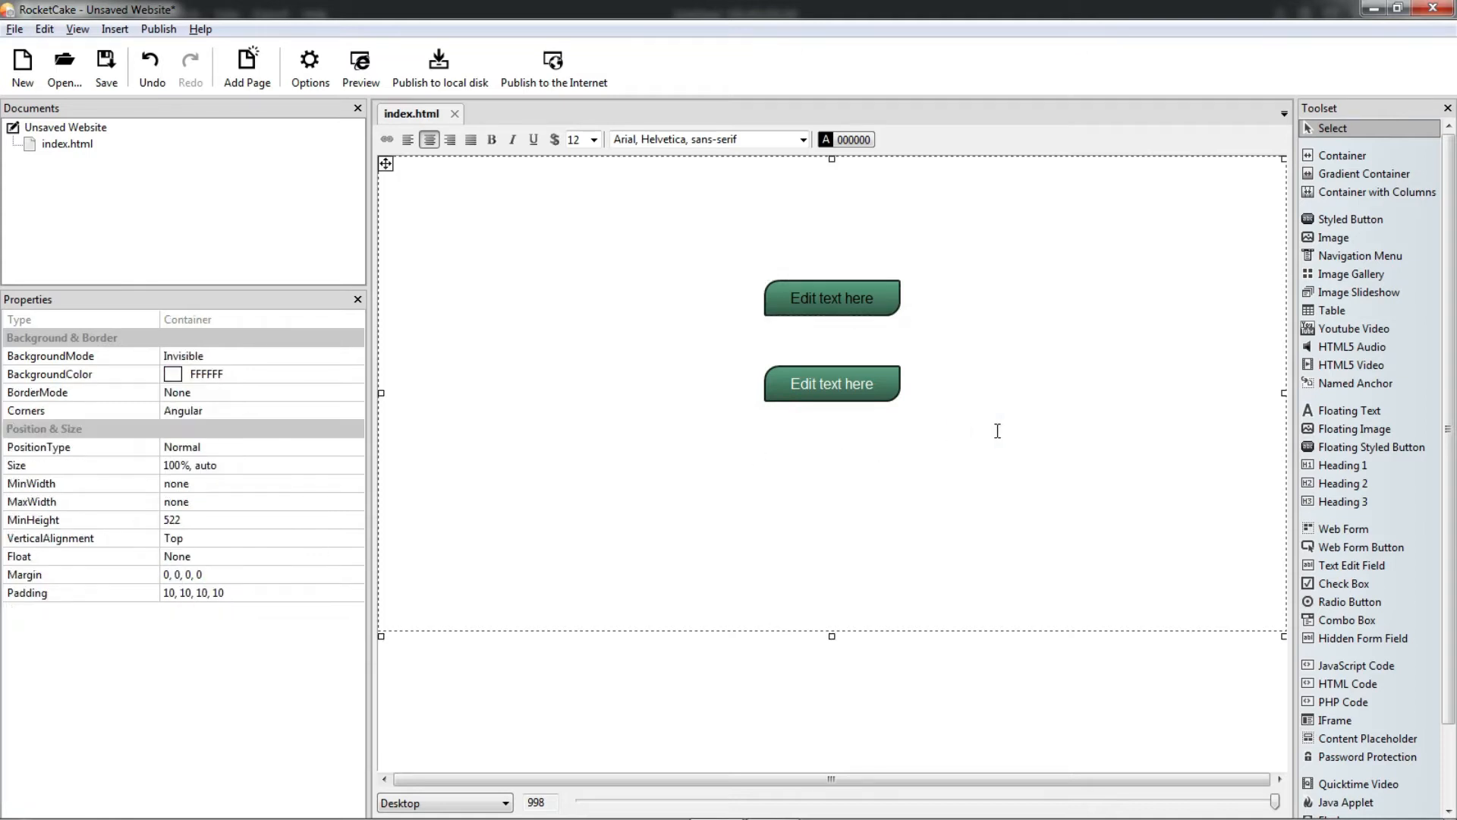
- Check the lower button's text colour and set the upper button's text colour to white
{"action": "left_click", "coordinate": [856, 295]}
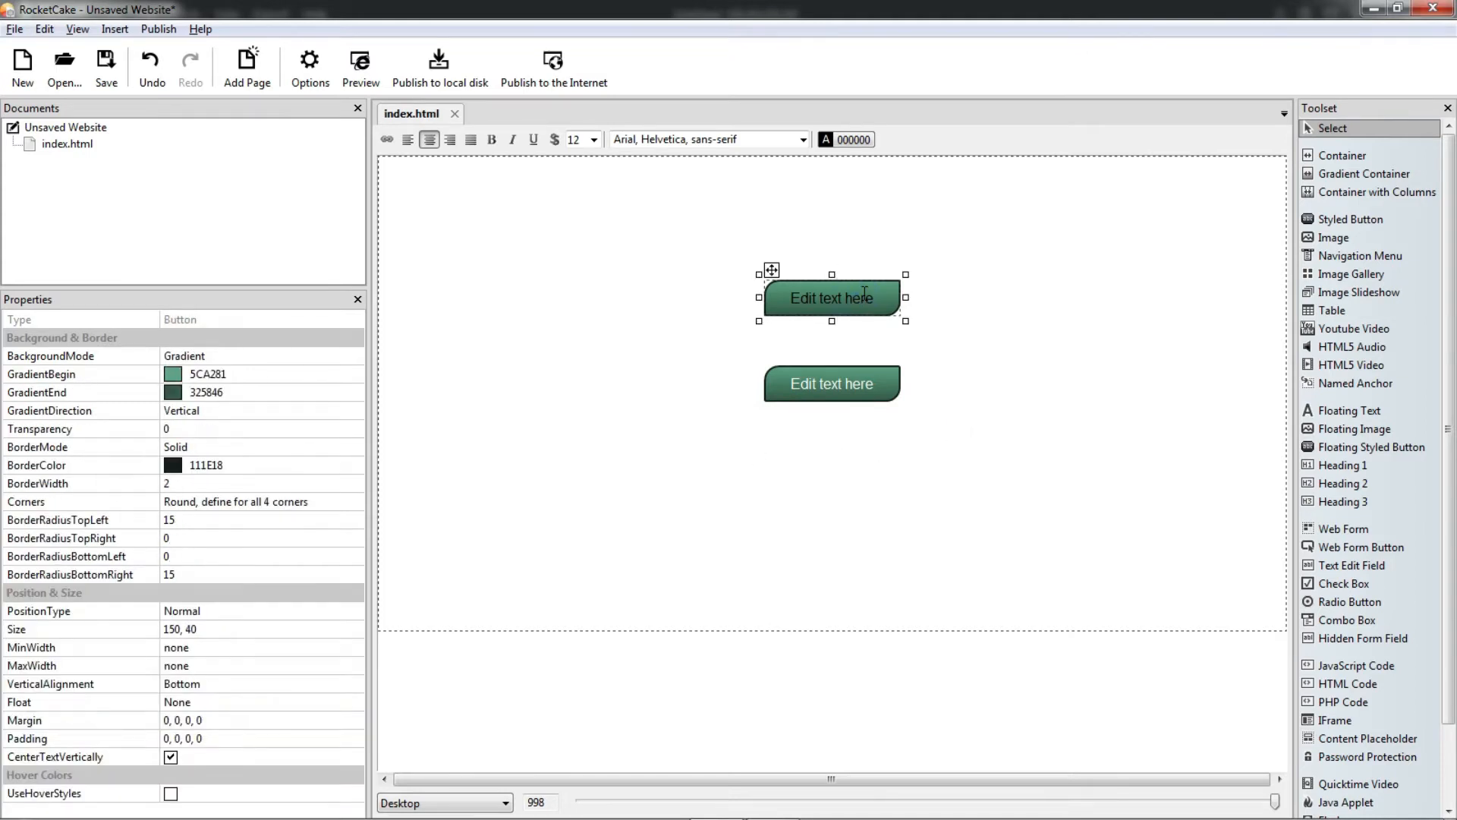
{"action": "left_click", "coordinate": [845, 382]}
{"action": "left_click", "coordinate": [854, 384]}
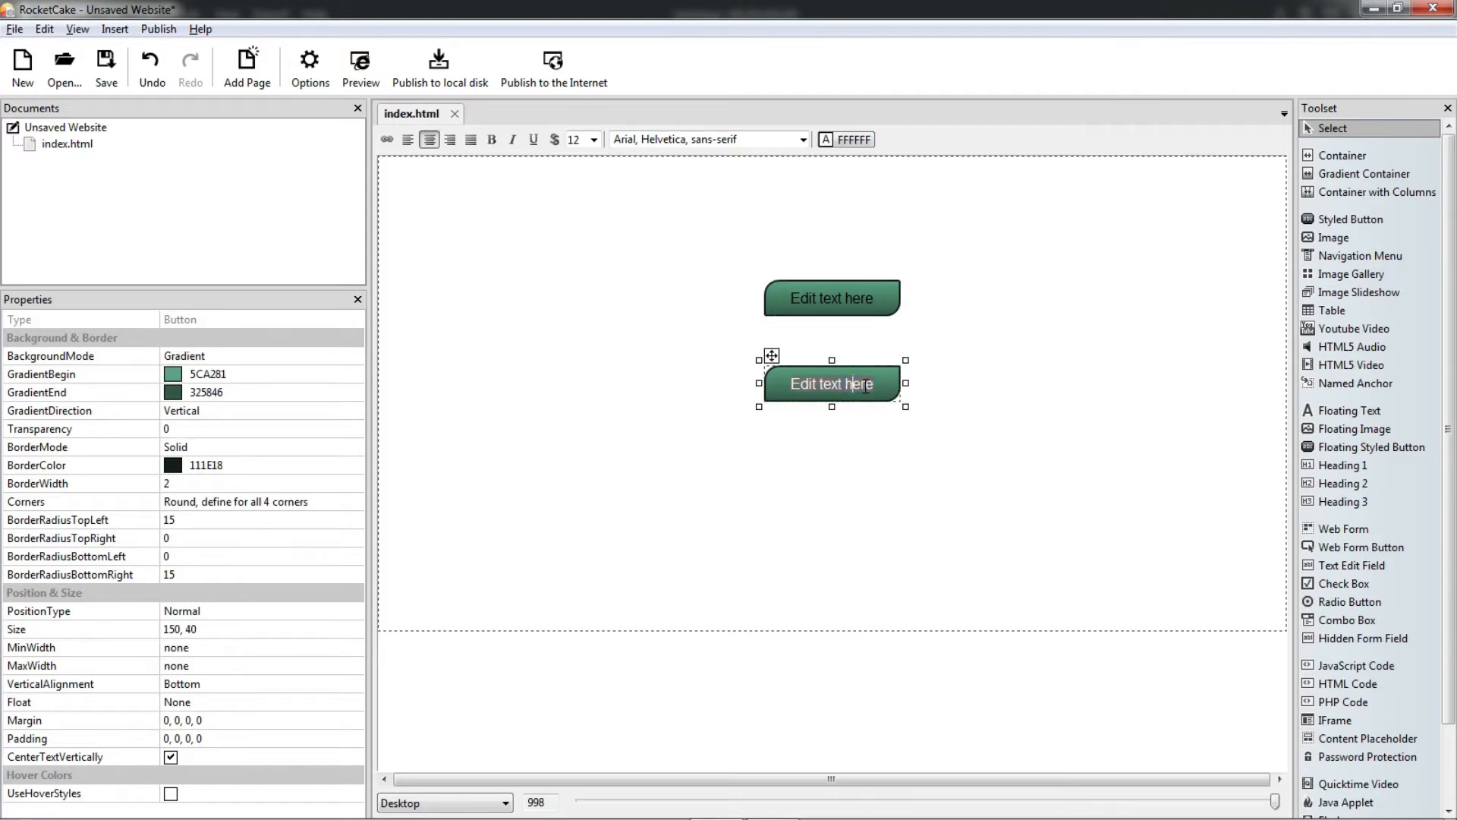
{"action": "left_click", "coordinate": [844, 139]}
{"action": "left_click", "coordinate": [926, 320]}
{"action": "left_click", "coordinate": [835, 297]}
{"action": "left_click", "coordinate": [843, 293]}
{"action": "left_click", "coordinate": [848, 140]}
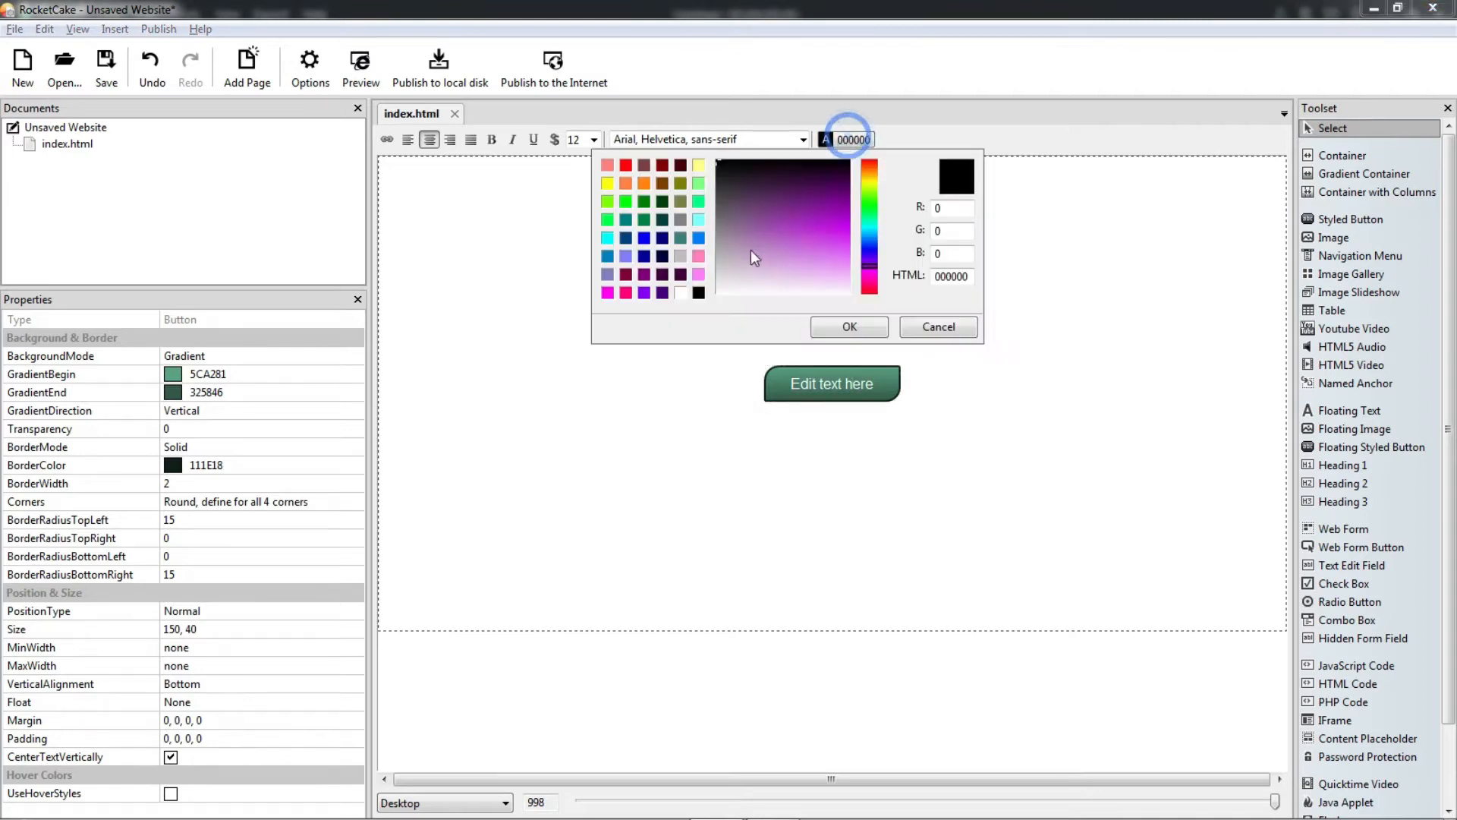
{"action": "left_click", "coordinate": [681, 293]}
{"action": "left_click", "coordinate": [873, 326]}
{"action": "left_click", "coordinate": [1017, 390]}
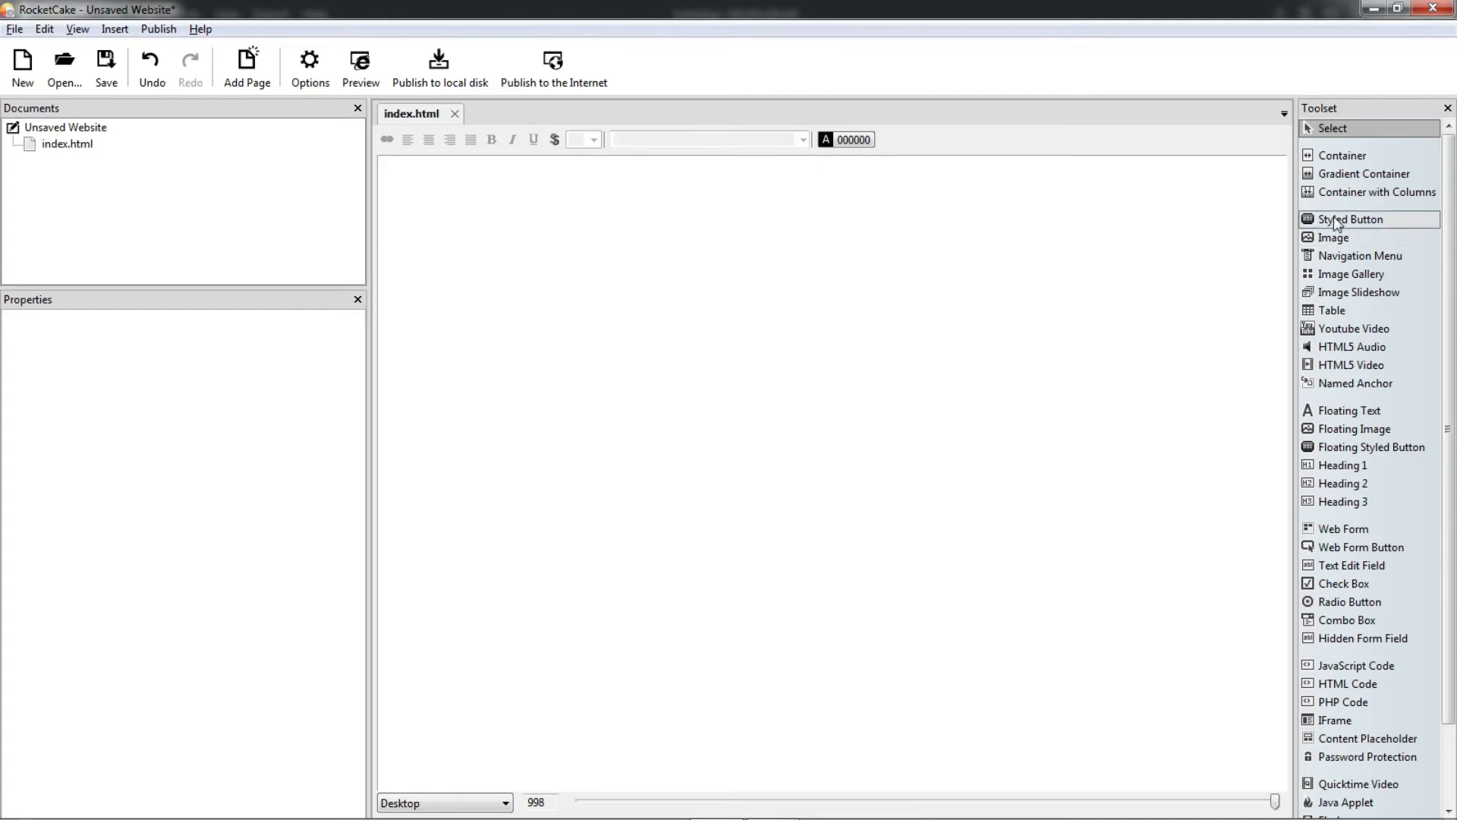
- Insert a container on the empty page and stretch it downward to a minimum height of about 518
{"action": "left_click", "coordinate": [1369, 151]}
{"action": "left_click", "coordinate": [699, 371]}
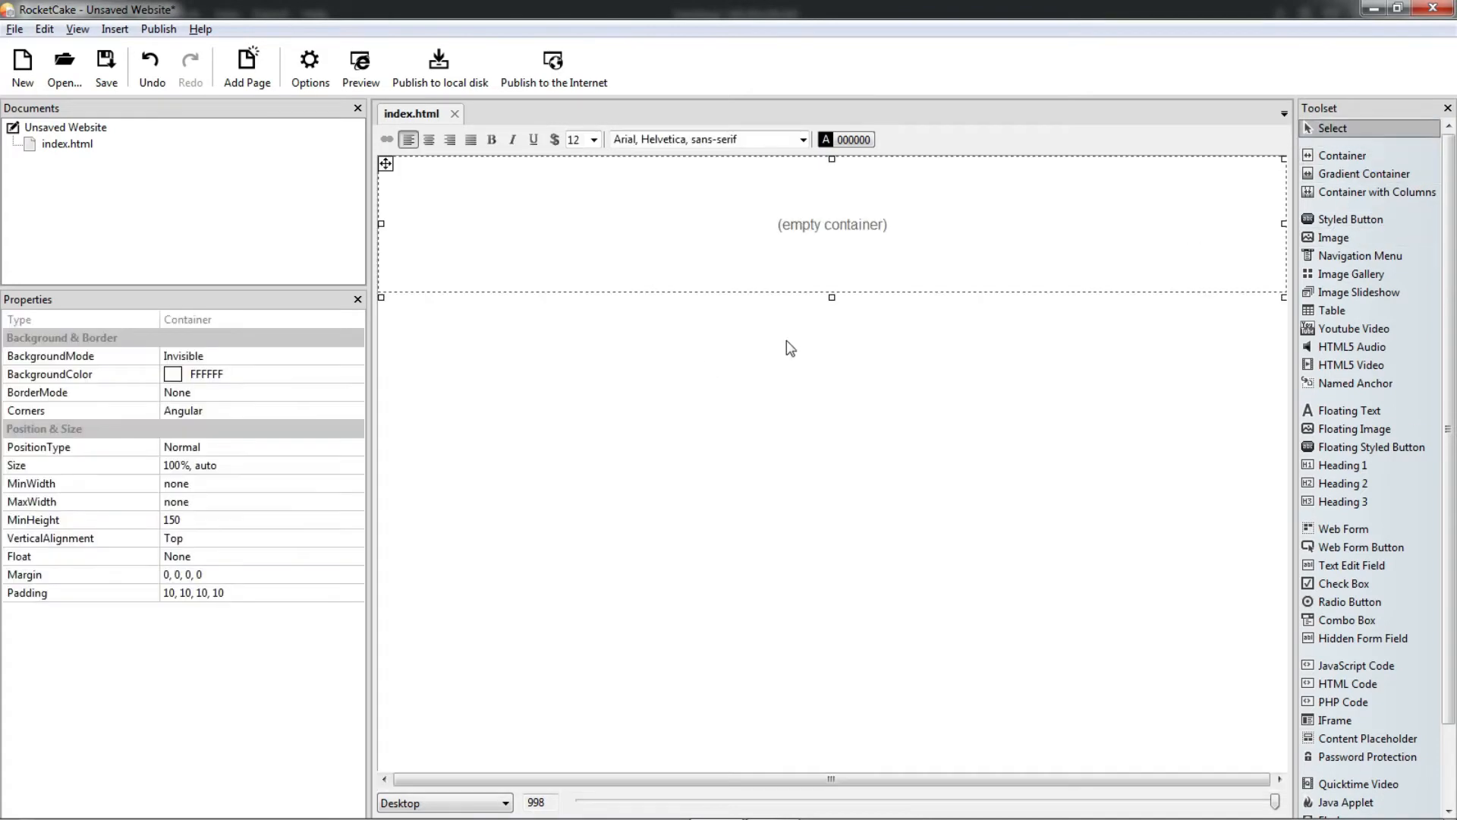
{"action": "left_click_drag", "start_coordinate": [833, 296], "coordinate": [807, 633]}
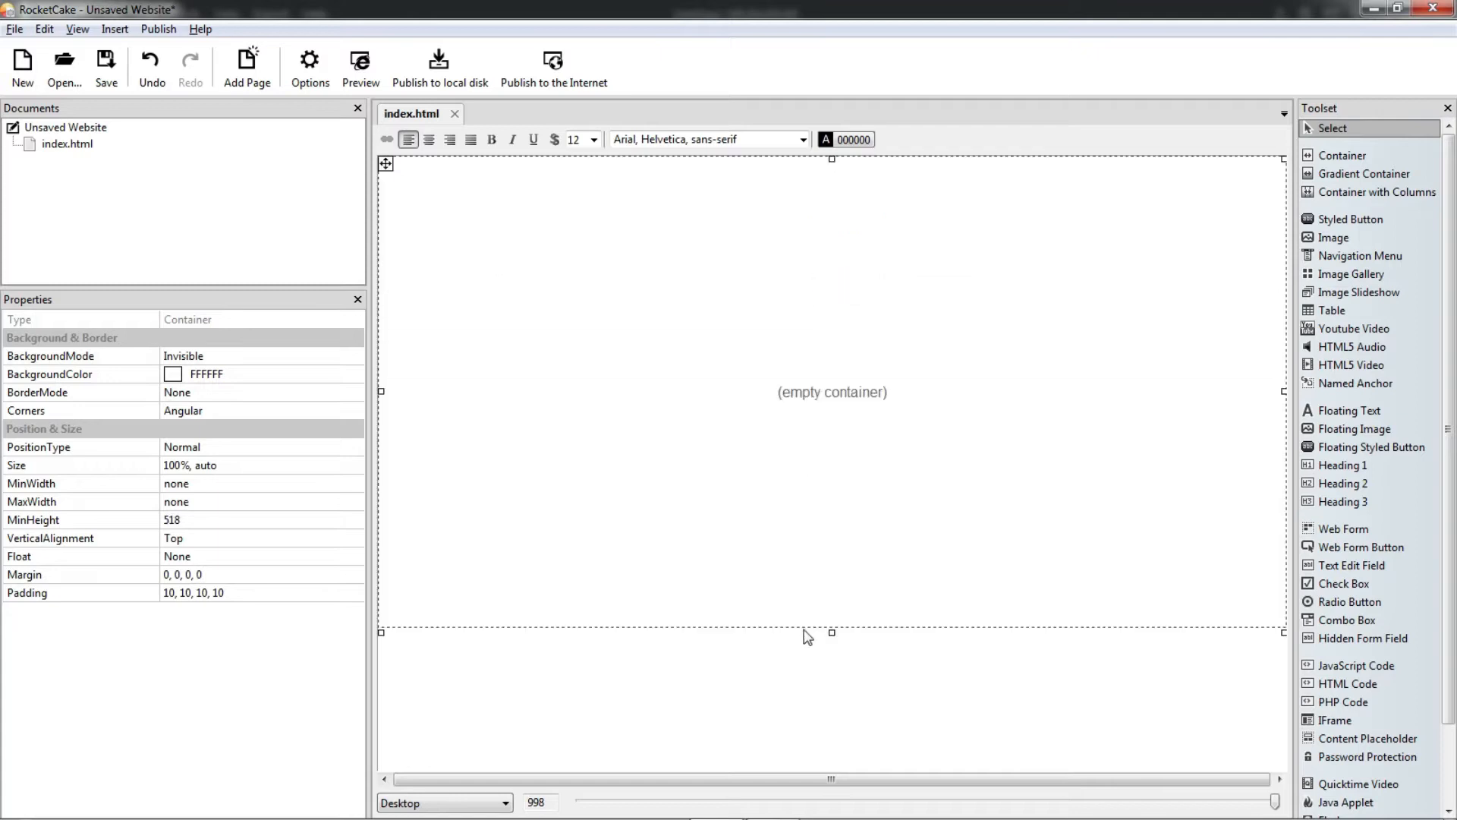
- Insert two light grey styled buttons side by side in the container, the first with rounded corners and the second with angular corners
{"action": "left_click", "coordinate": [1398, 225]}
{"action": "left_click", "coordinate": [771, 295]}
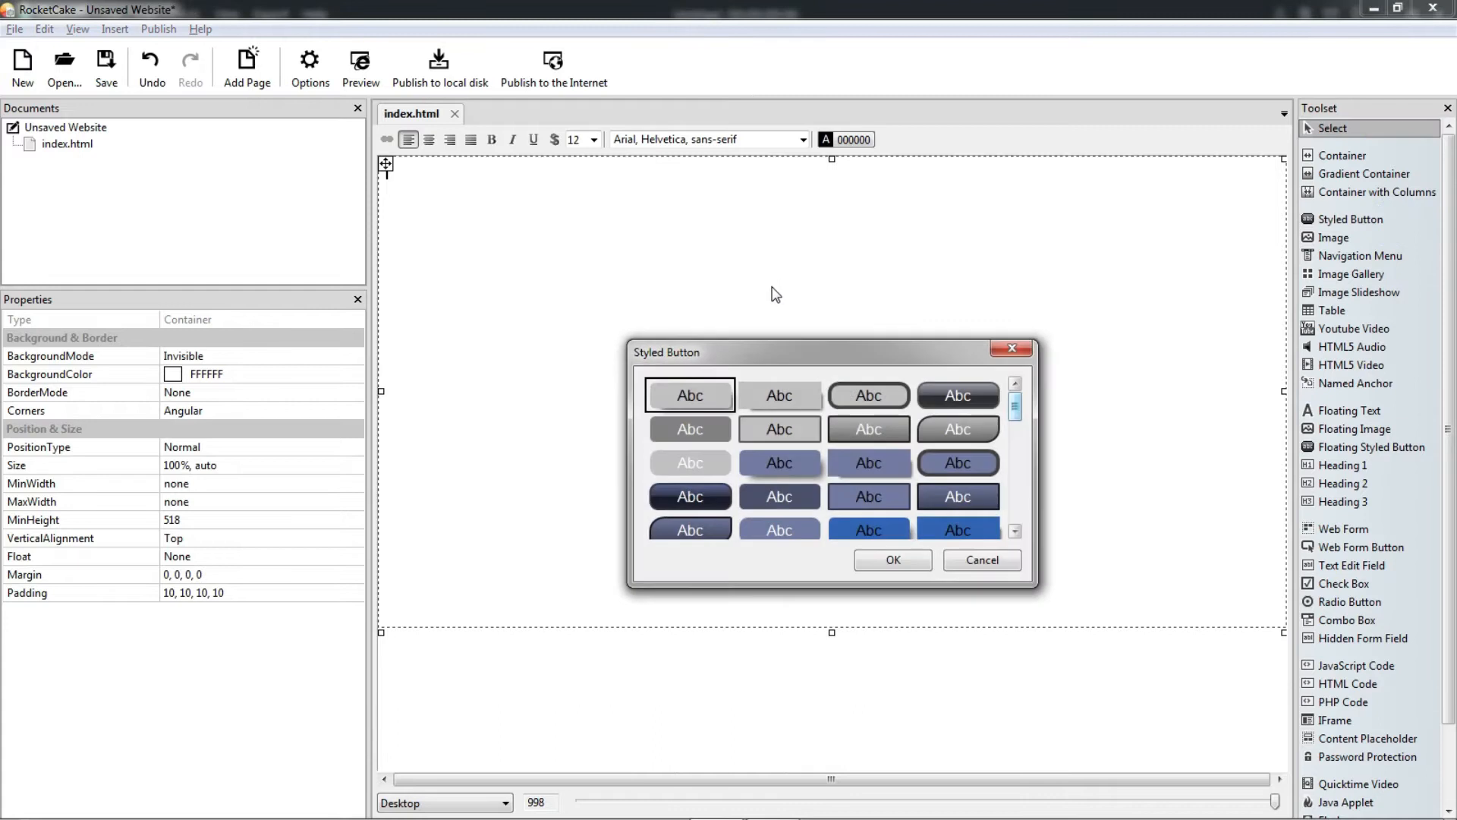
{"action": "left_click", "coordinate": [893, 560]}
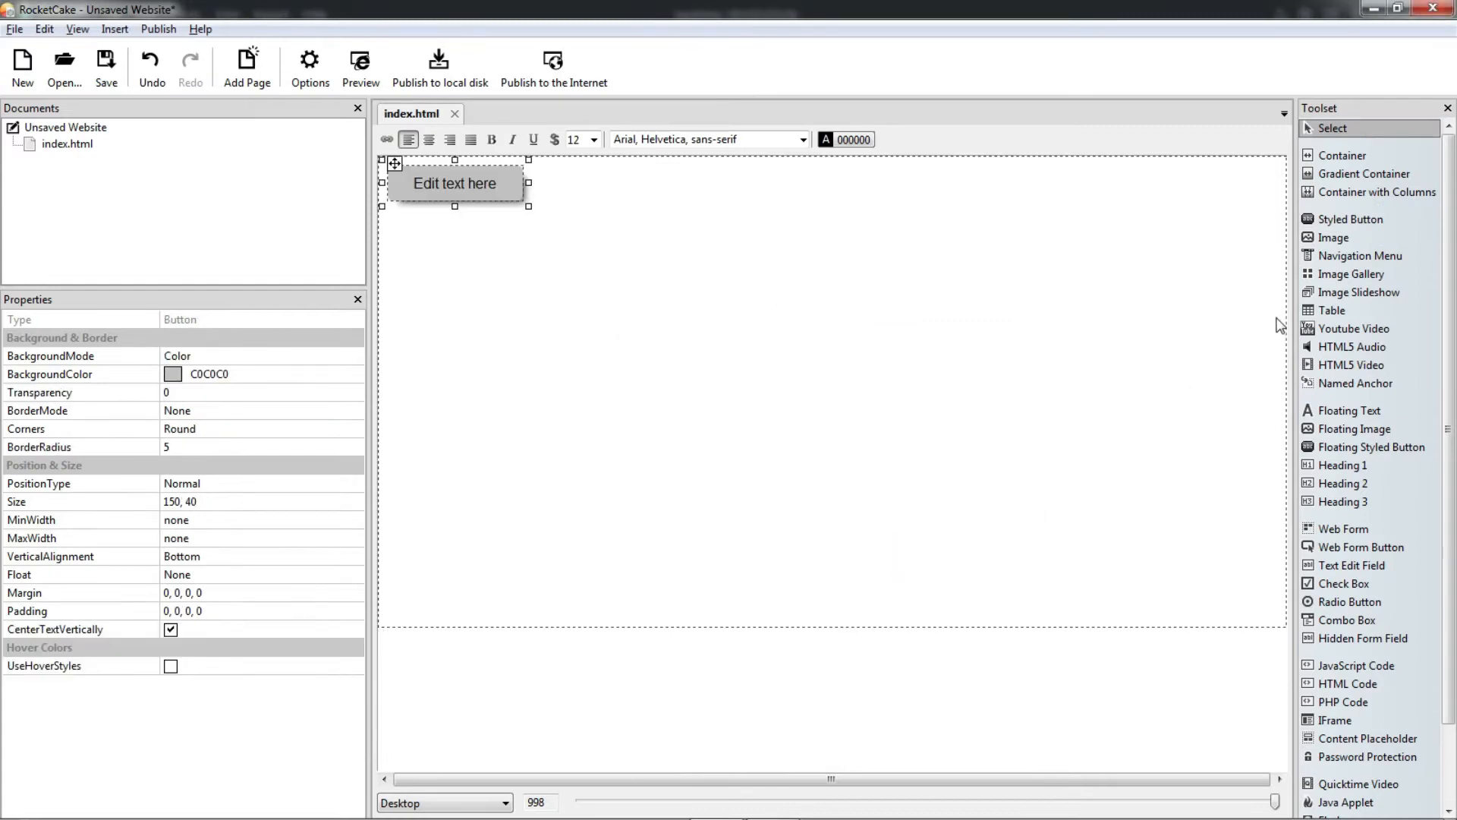
{"action": "left_click", "coordinate": [1359, 227]}
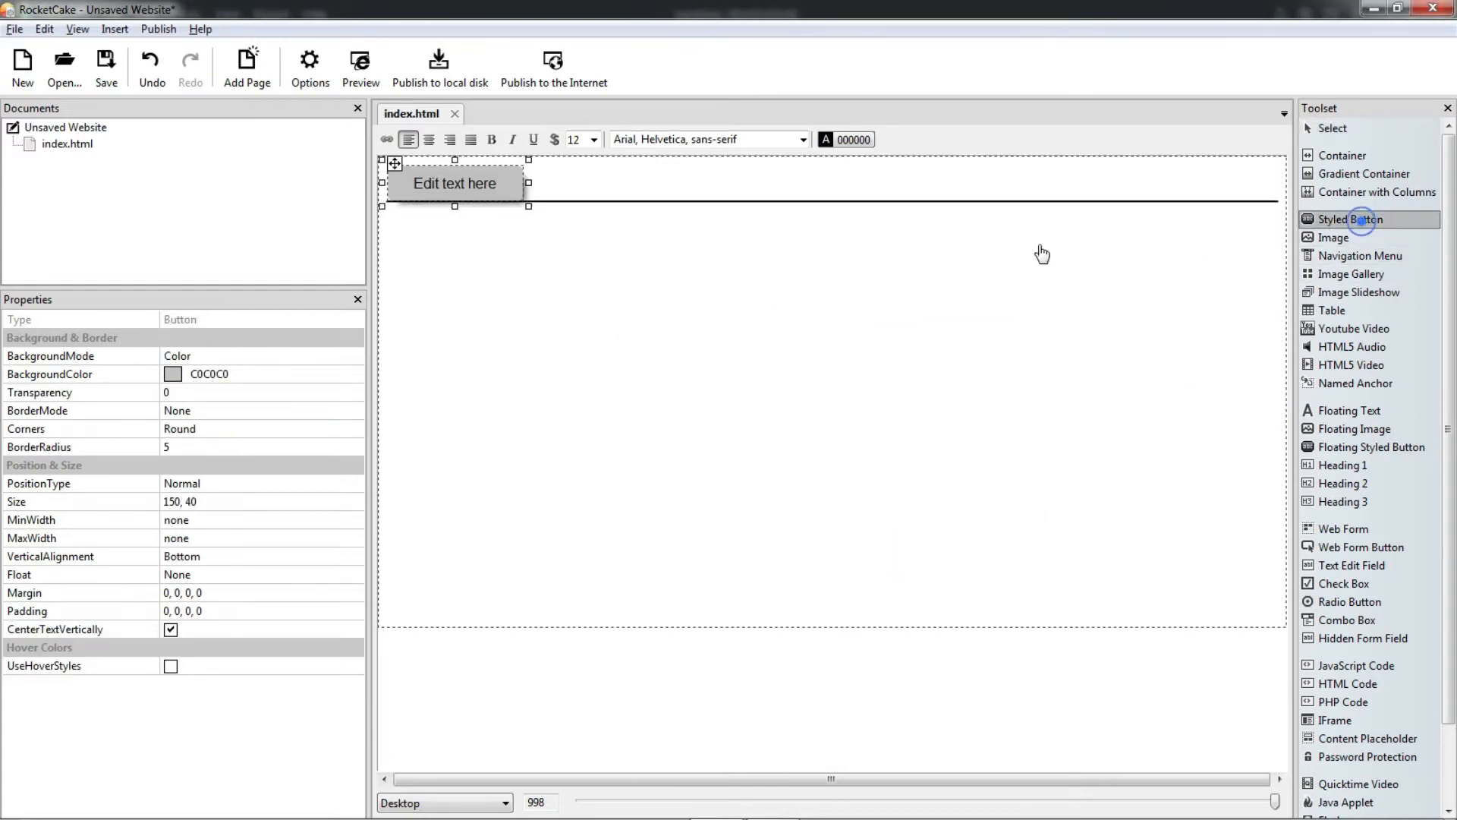
{"action": "left_click", "coordinate": [905, 245]}
{"action": "left_click", "coordinate": [779, 395]}
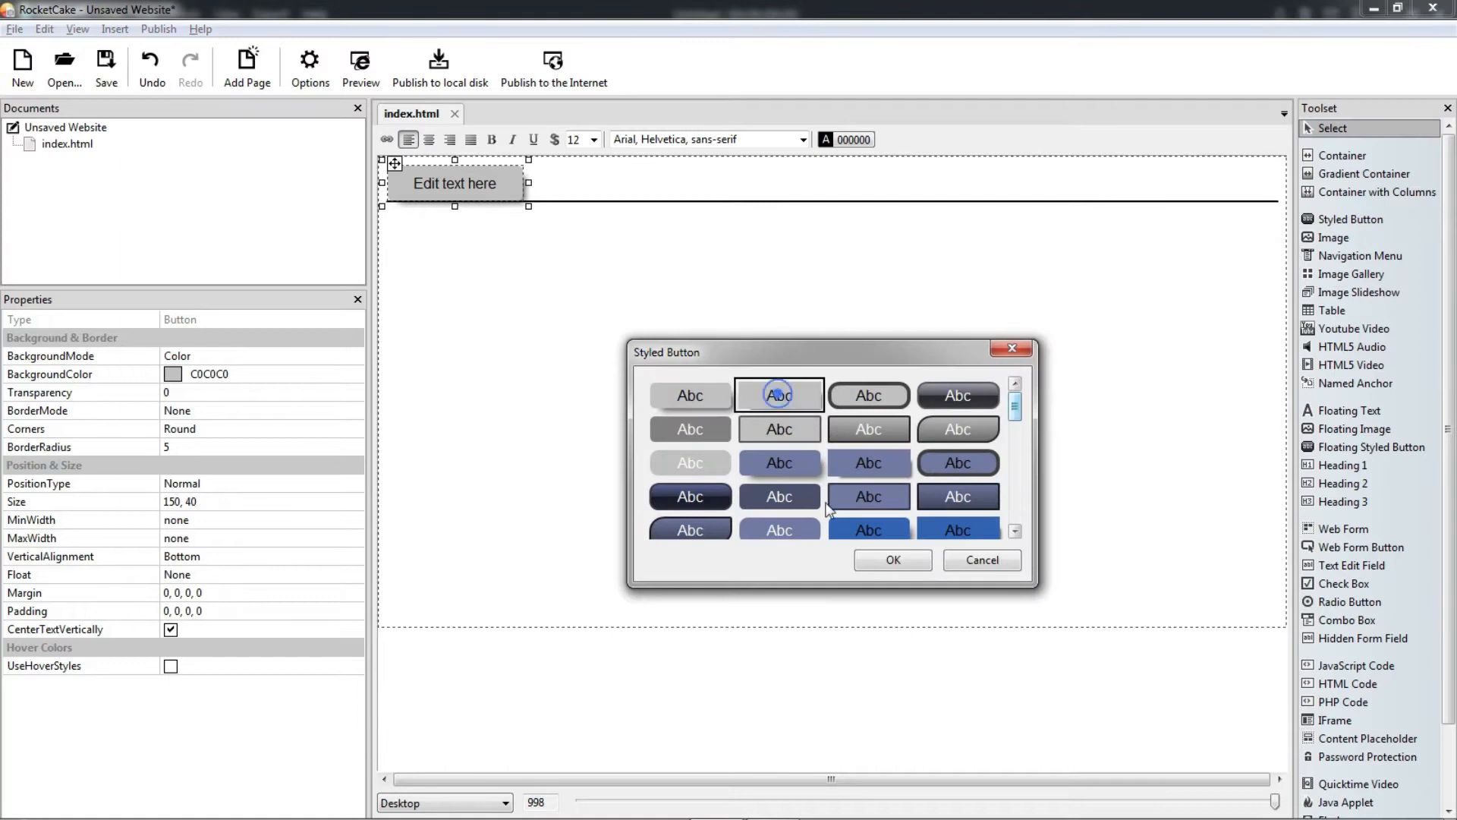
{"action": "left_click", "coordinate": [893, 560]}
- Add a grey styled button with a thick dark rounded border and a glossy dark styled button to the row
{"action": "left_click", "coordinate": [1343, 226]}
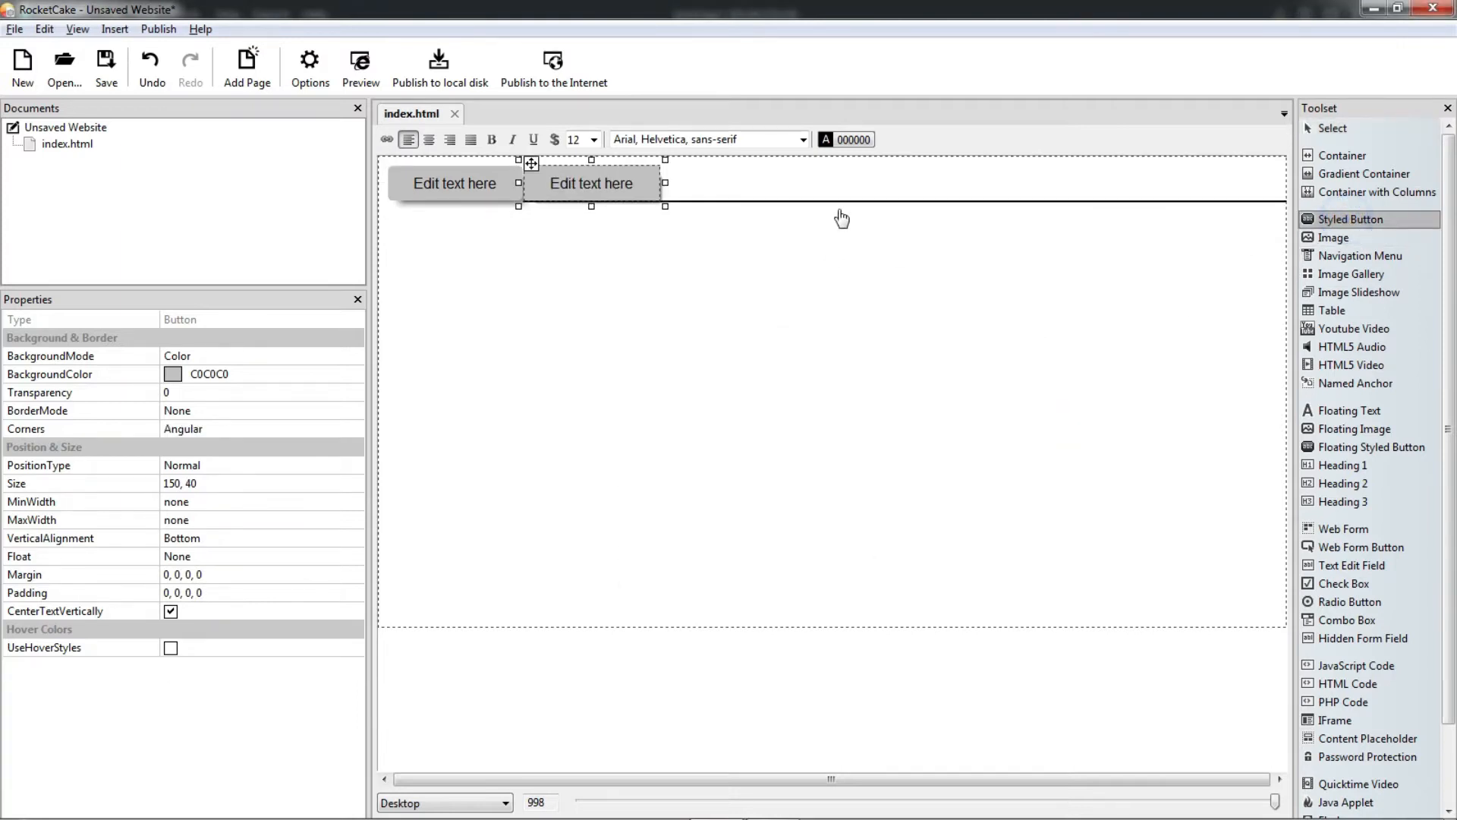
{"action": "left_click", "coordinate": [836, 220]}
{"action": "left_click", "coordinate": [865, 396]}
{"action": "left_click", "coordinate": [919, 562]}
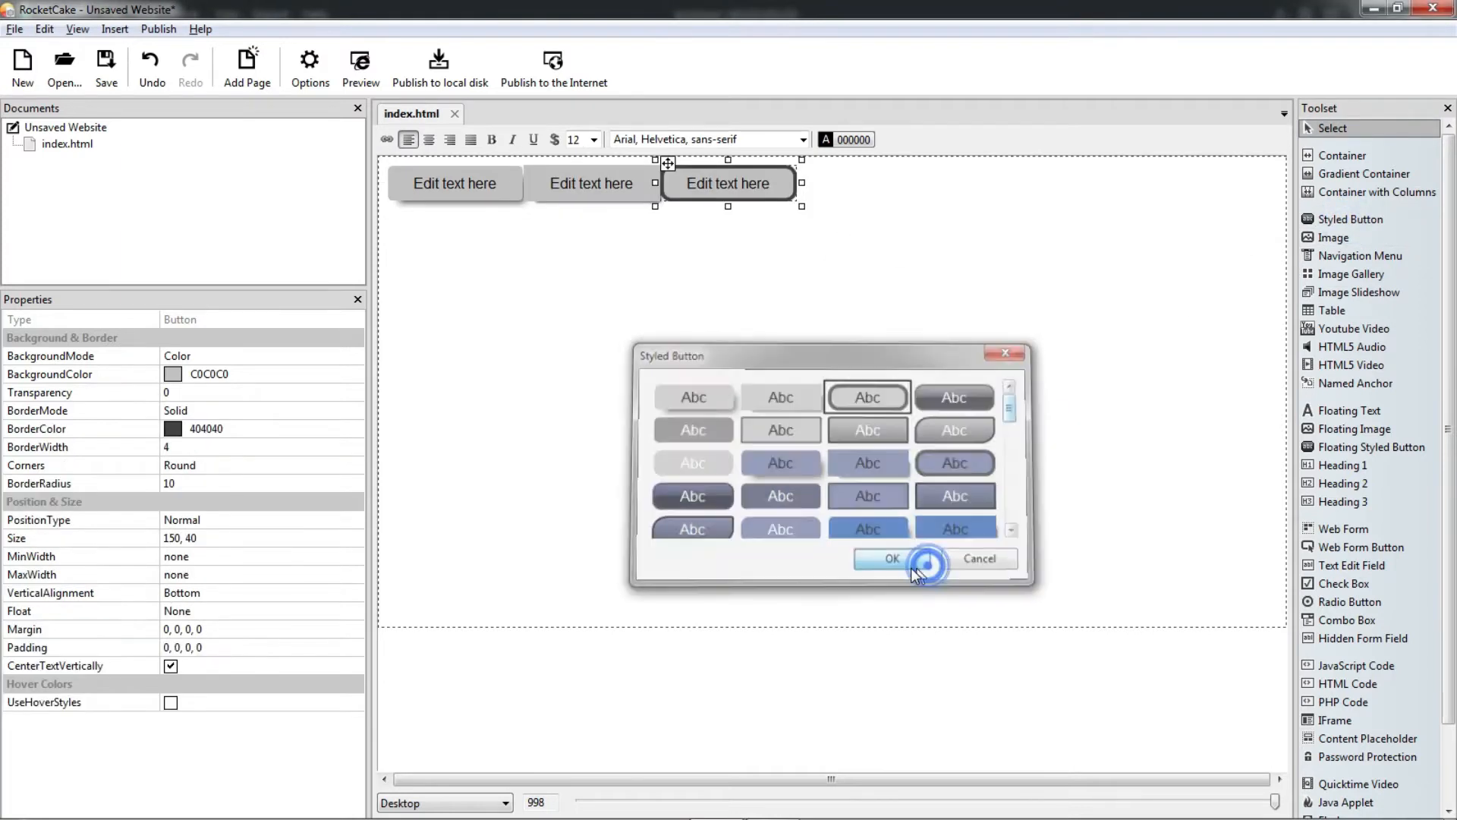
{"action": "left_click", "coordinate": [1344, 226]}
{"action": "left_click", "coordinate": [917, 215]}
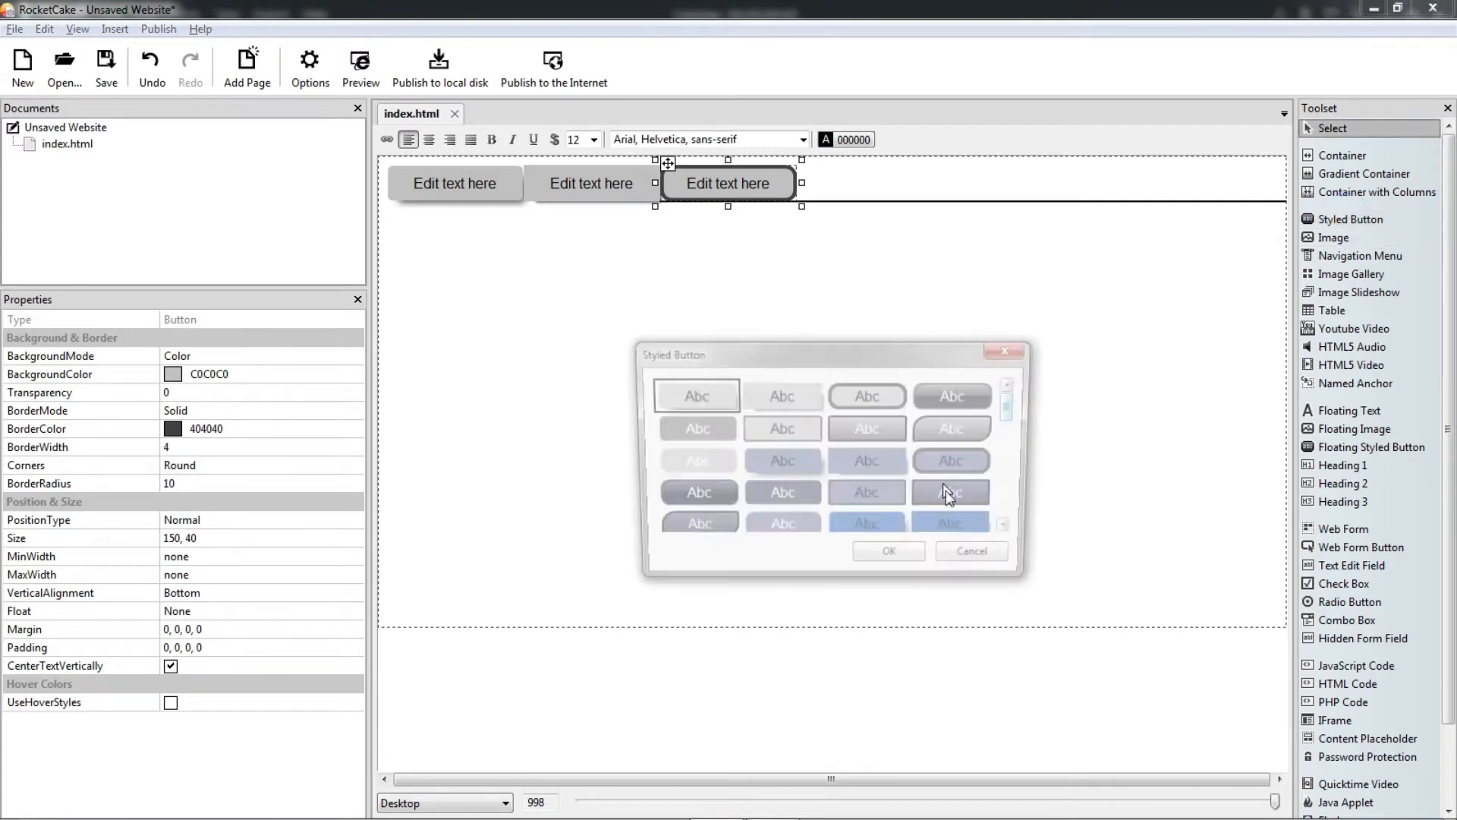
{"action": "left_click", "coordinate": [958, 396]}
{"action": "left_click", "coordinate": [919, 562]}
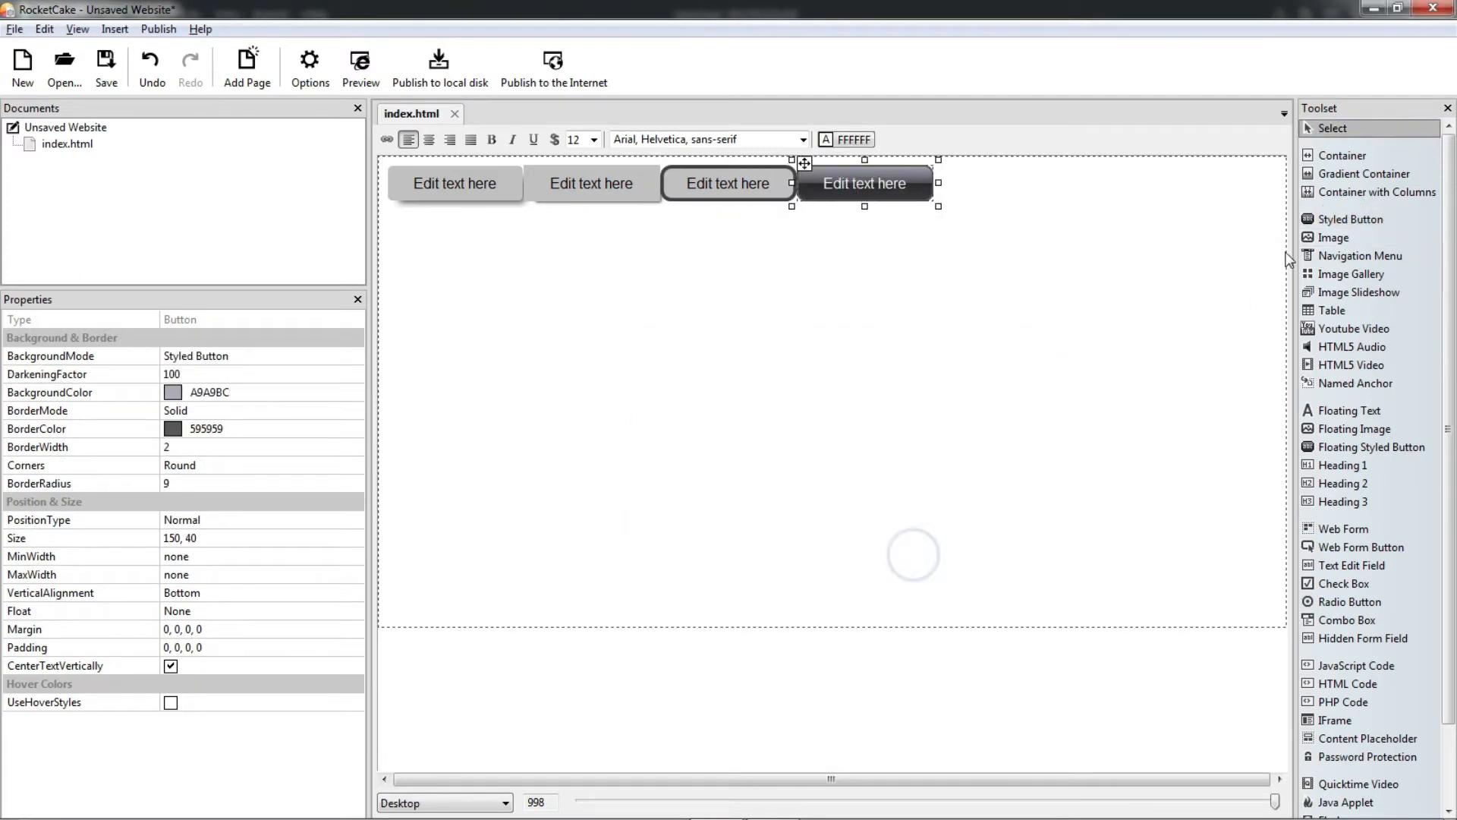
- Add a flat dark grey styled button with rounded corners and a light grey angular one with a thin dark border to the row
{"action": "left_click", "coordinate": [1344, 220]}
{"action": "left_click", "coordinate": [1124, 237]}
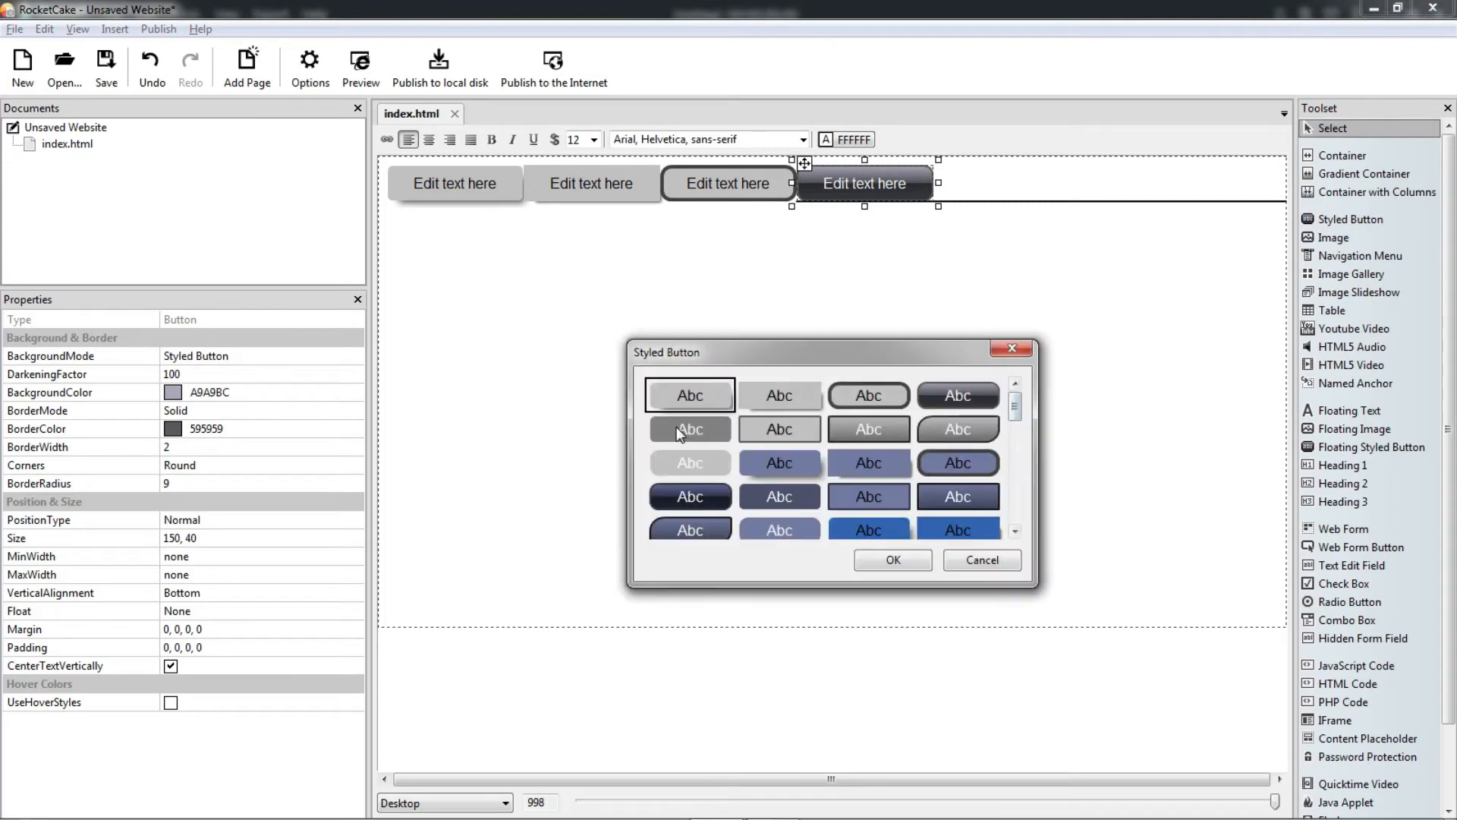
{"action": "left_click", "coordinate": [676, 426]}
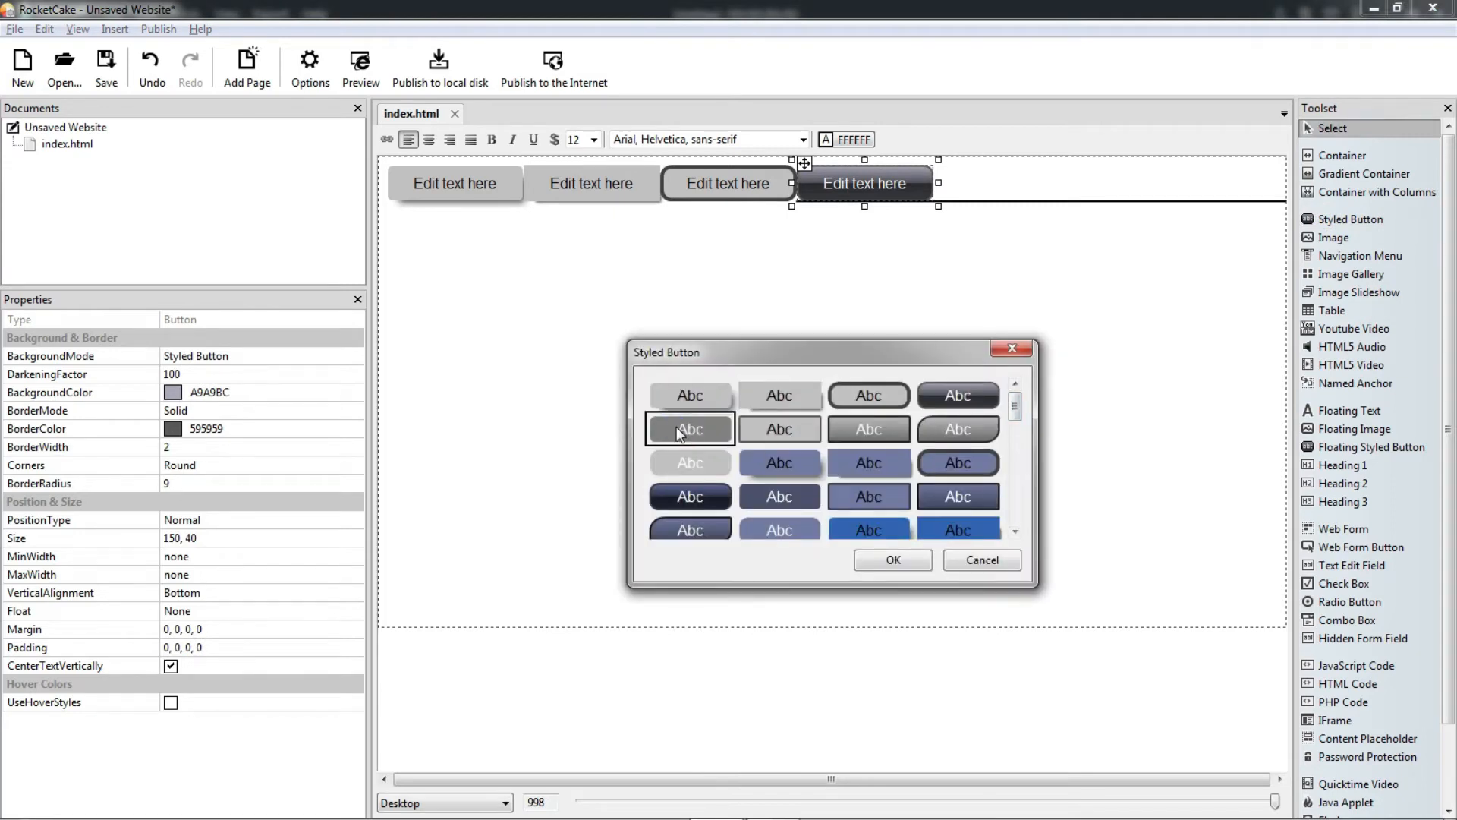
{"action": "left_click", "coordinate": [918, 562]}
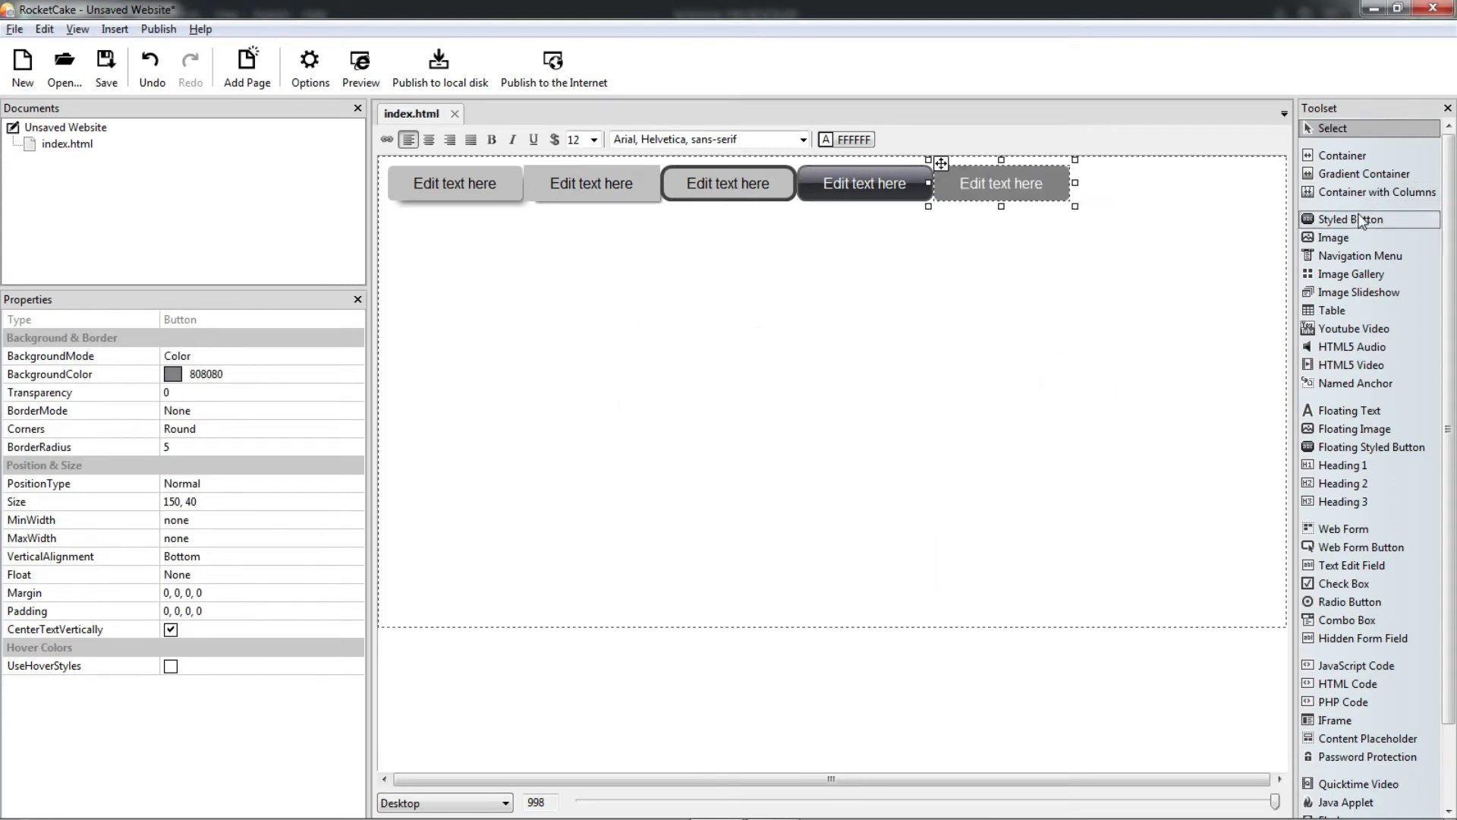
{"action": "left_click", "coordinate": [1349, 220]}
{"action": "left_click", "coordinate": [1181, 258]}
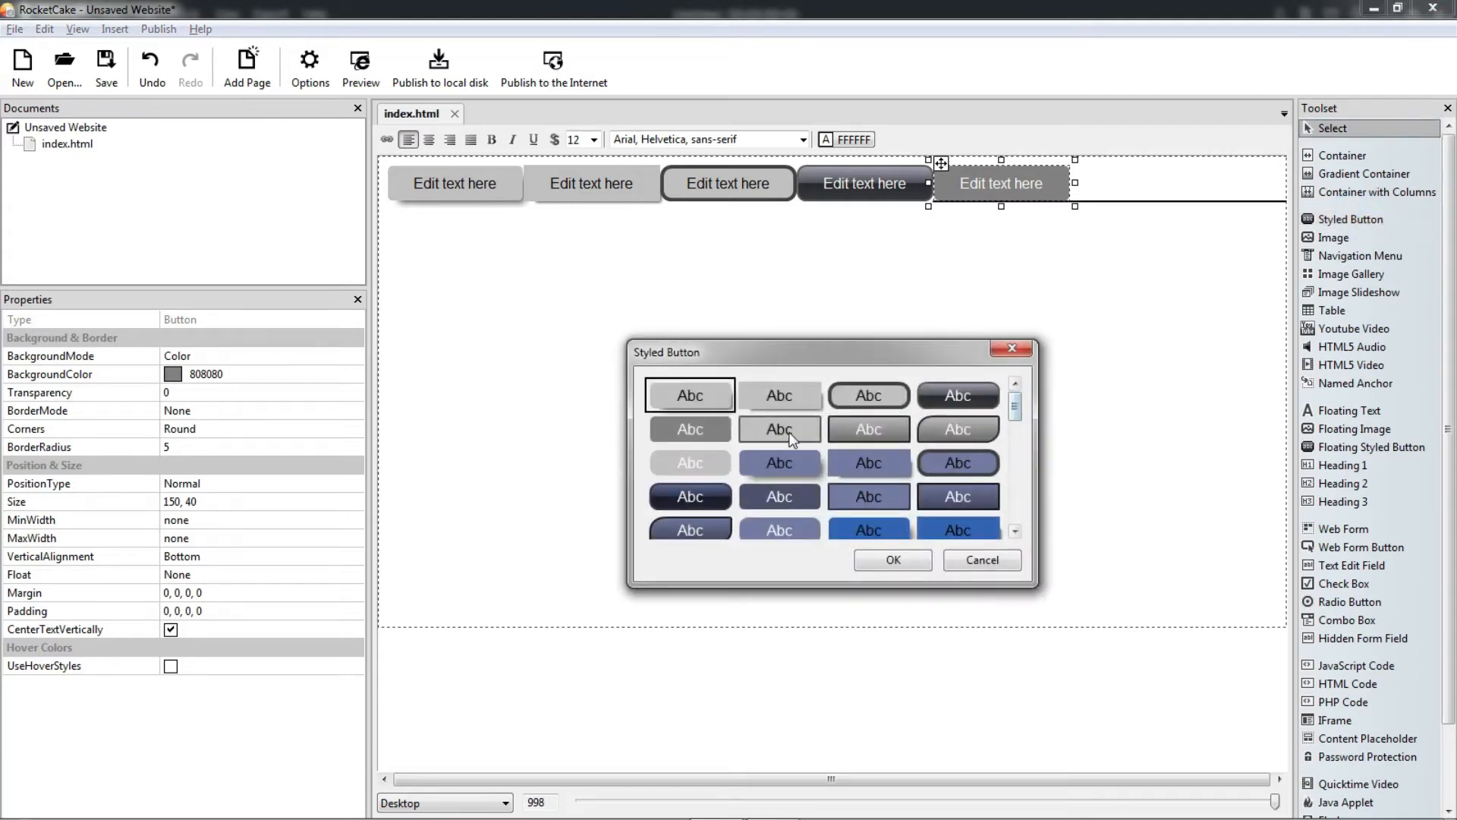
{"action": "left_click", "coordinate": [784, 437]}
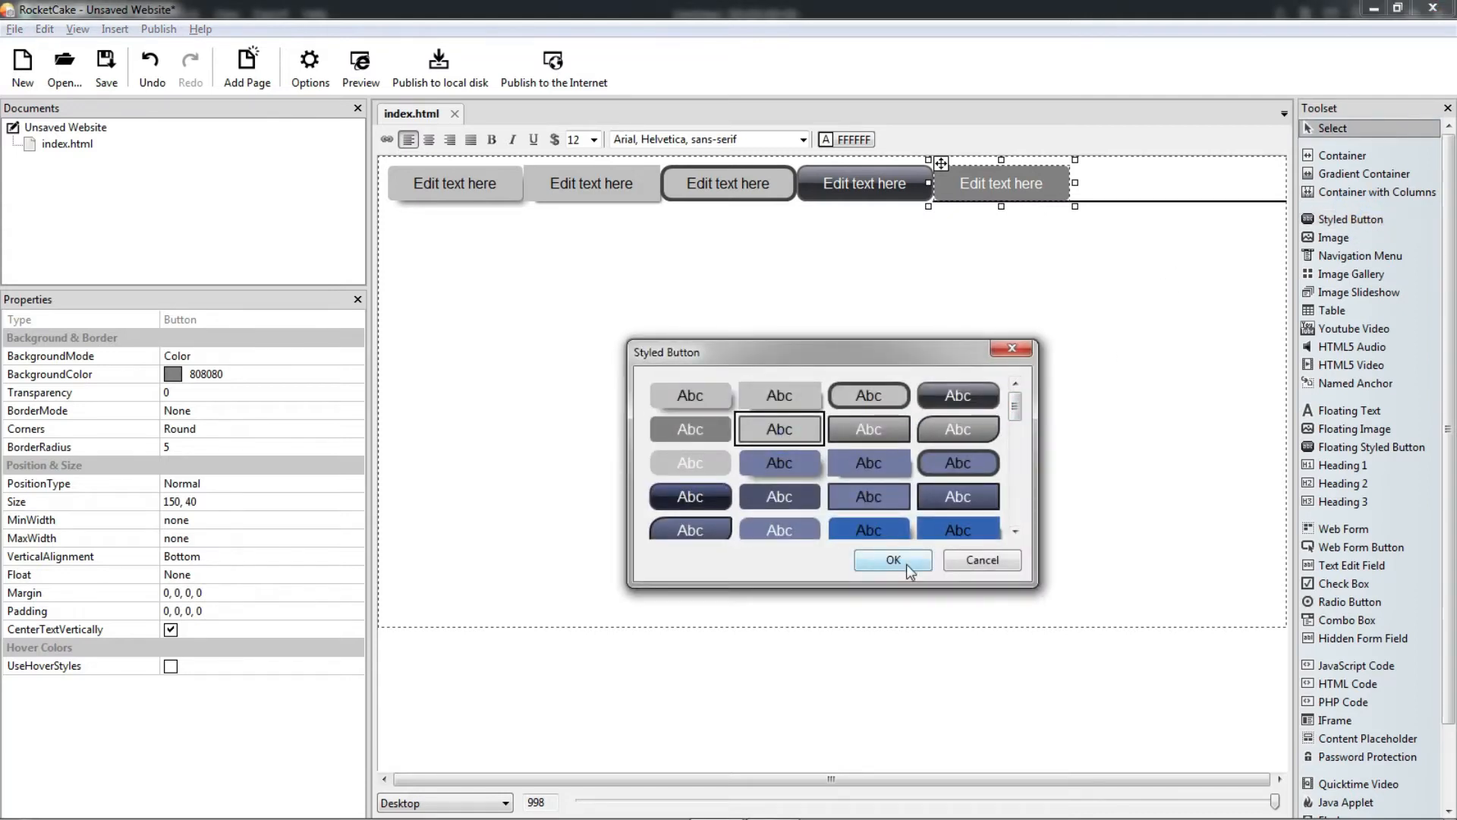
{"action": "left_click", "coordinate": [893, 561]}
- Insert line breaks between the six buttons so that each stands on its own line in the container
{"action": "left_click", "coordinate": [499, 251]}
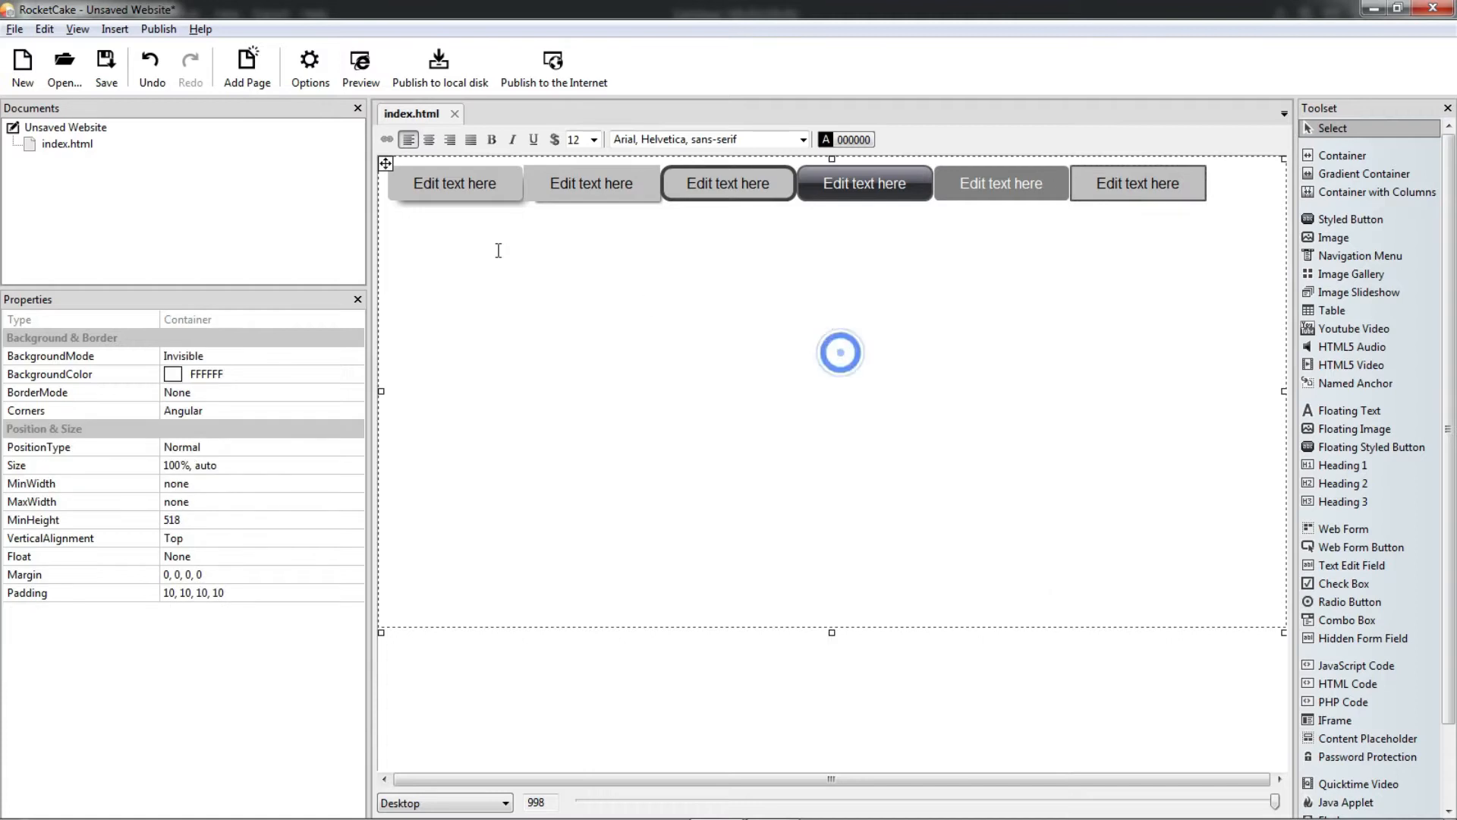
{"action": "left_click", "coordinate": [412, 231]}
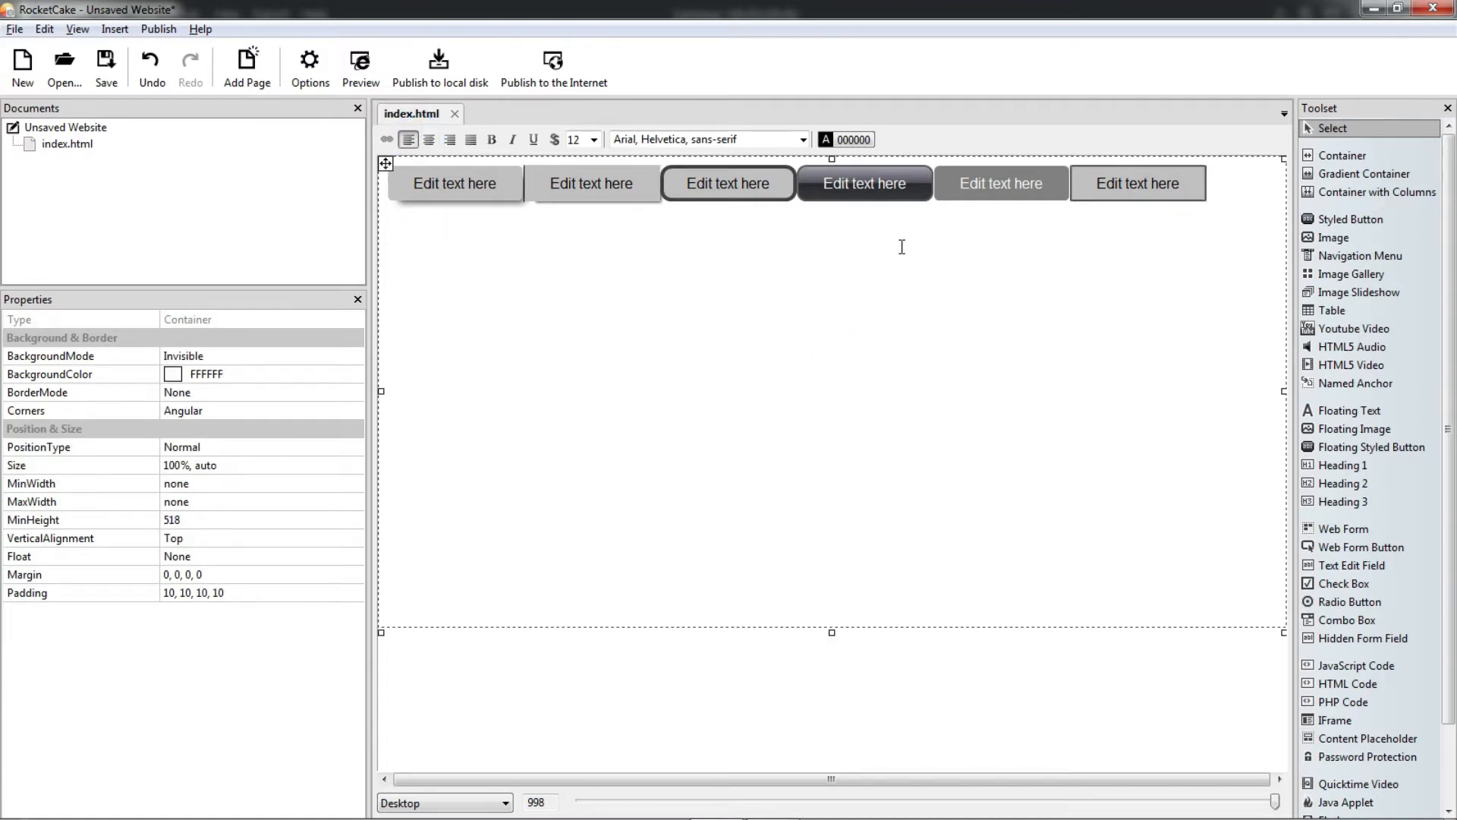
{"action": "key", "text": "Return"}
{"action": "key", "text": "Right"}
{"action": "key", "text": "Return"}
{"action": "key", "text": "Right"}
{"action": "key", "text": "Right"}
{"action": "key", "text": "Left"}
{"action": "key", "text": "Return"}
{"action": "key", "text": "Left"}
{"action": "key", "text": "Return"}
{"action": "key", "text": "Right"}
{"action": "key", "text": "Left"}
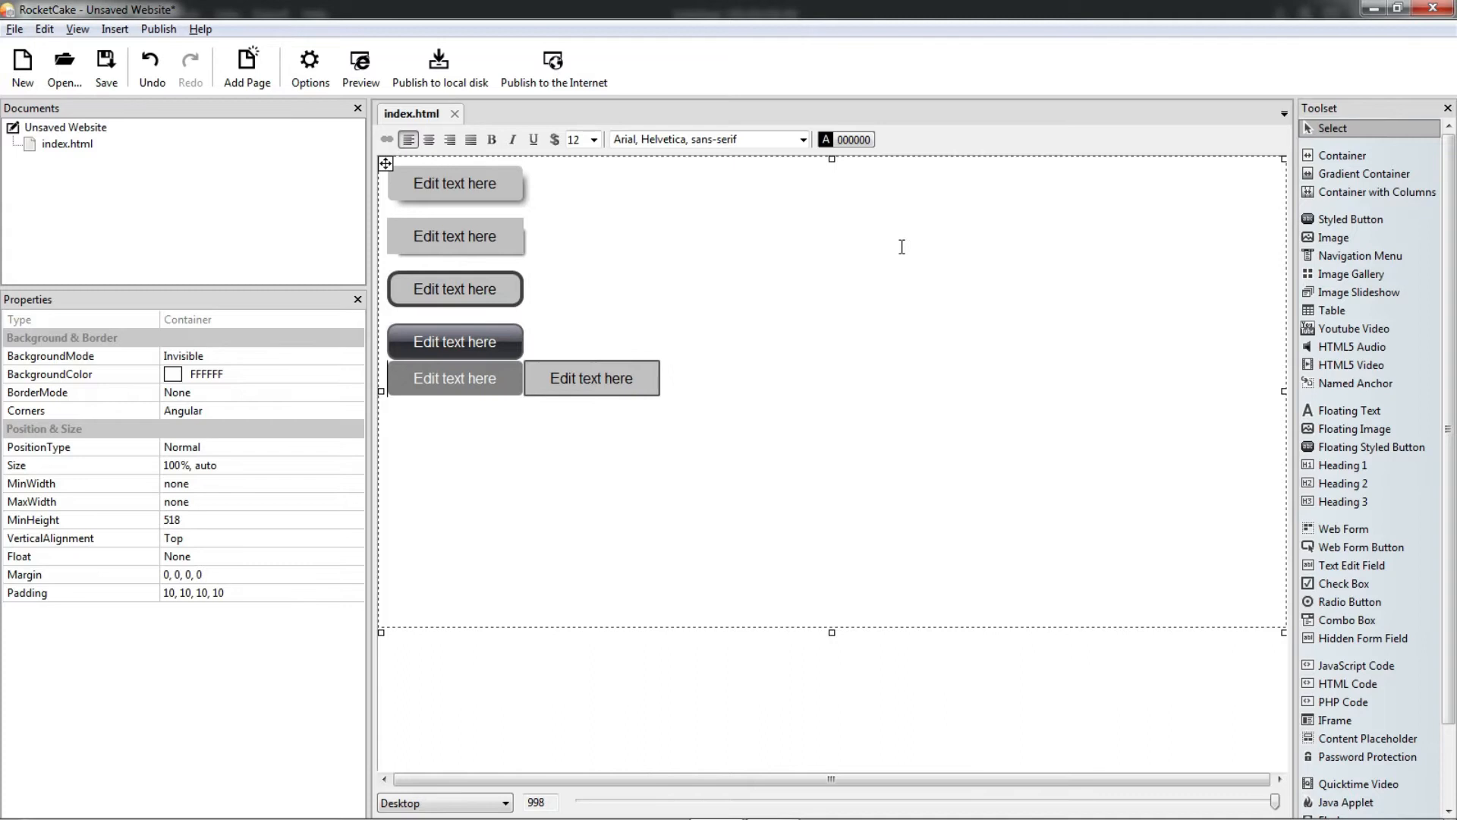
{"action": "key", "text": "Return"}
{"action": "key", "text": "Right"}
{"action": "key", "text": "Return"}
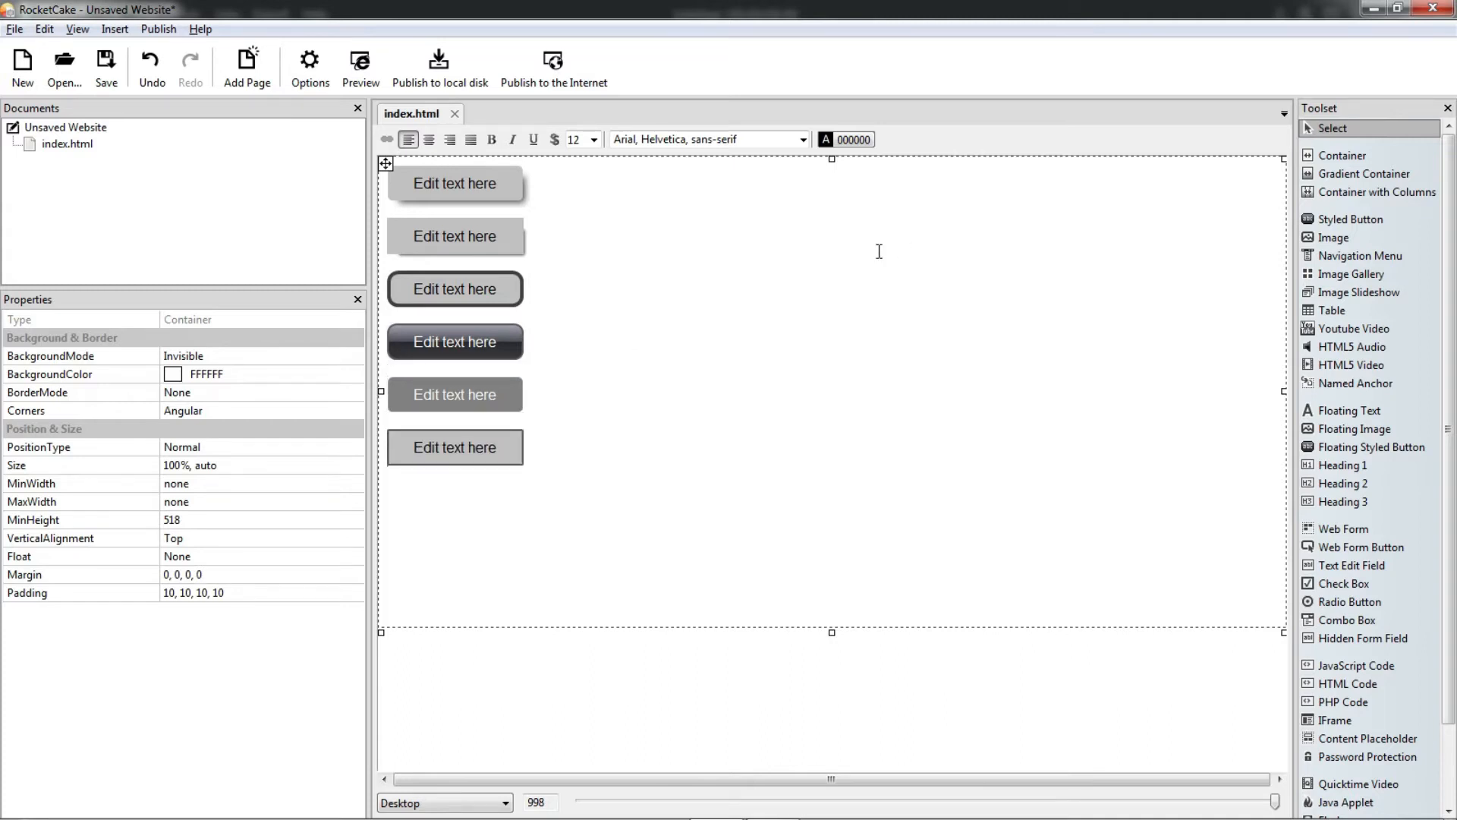
- Centre the stacked buttons horizontally and move them down with two blank lines above the first button
{"action": "left_click", "coordinate": [428, 141]}
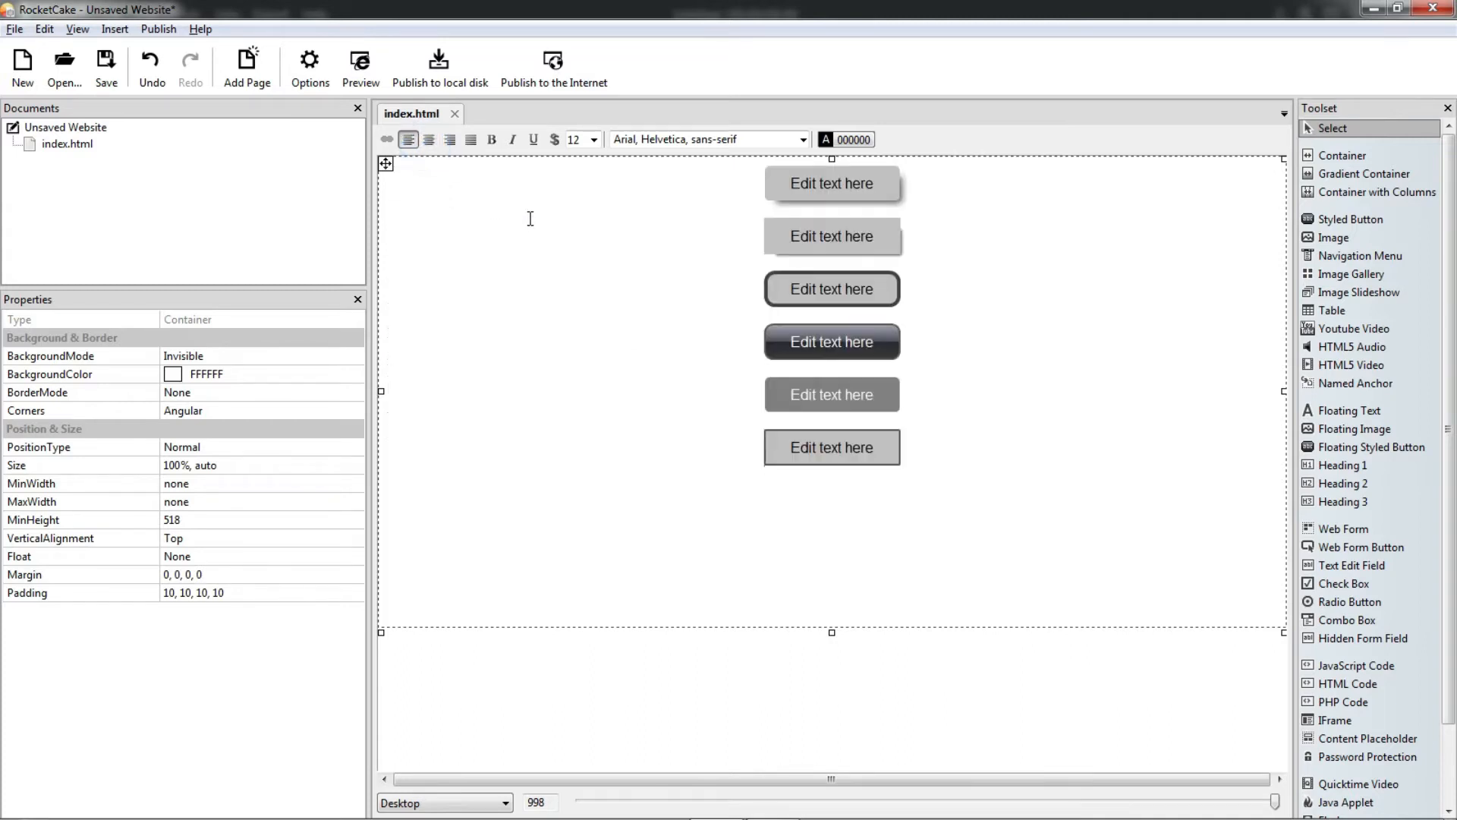
{"action": "left_click", "coordinate": [490, 193]}
{"action": "key", "text": "Return"}
{"action": "key", "text": "Return"}
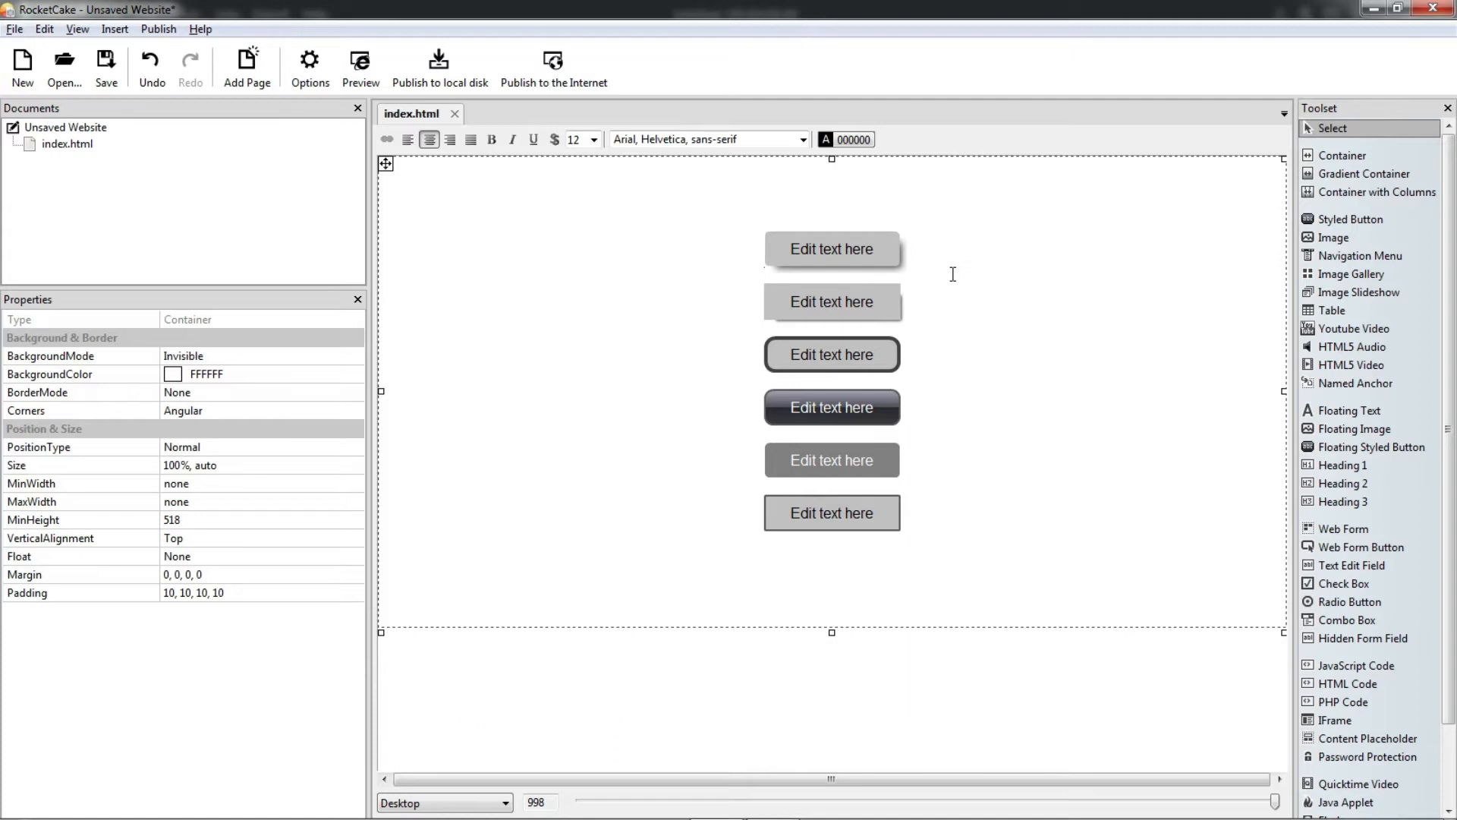
- Delete the two borderless light grey buttons at the top of the stack
{"action": "left_click", "coordinate": [986, 363]}
{"action": "left_click", "coordinate": [873, 260]}
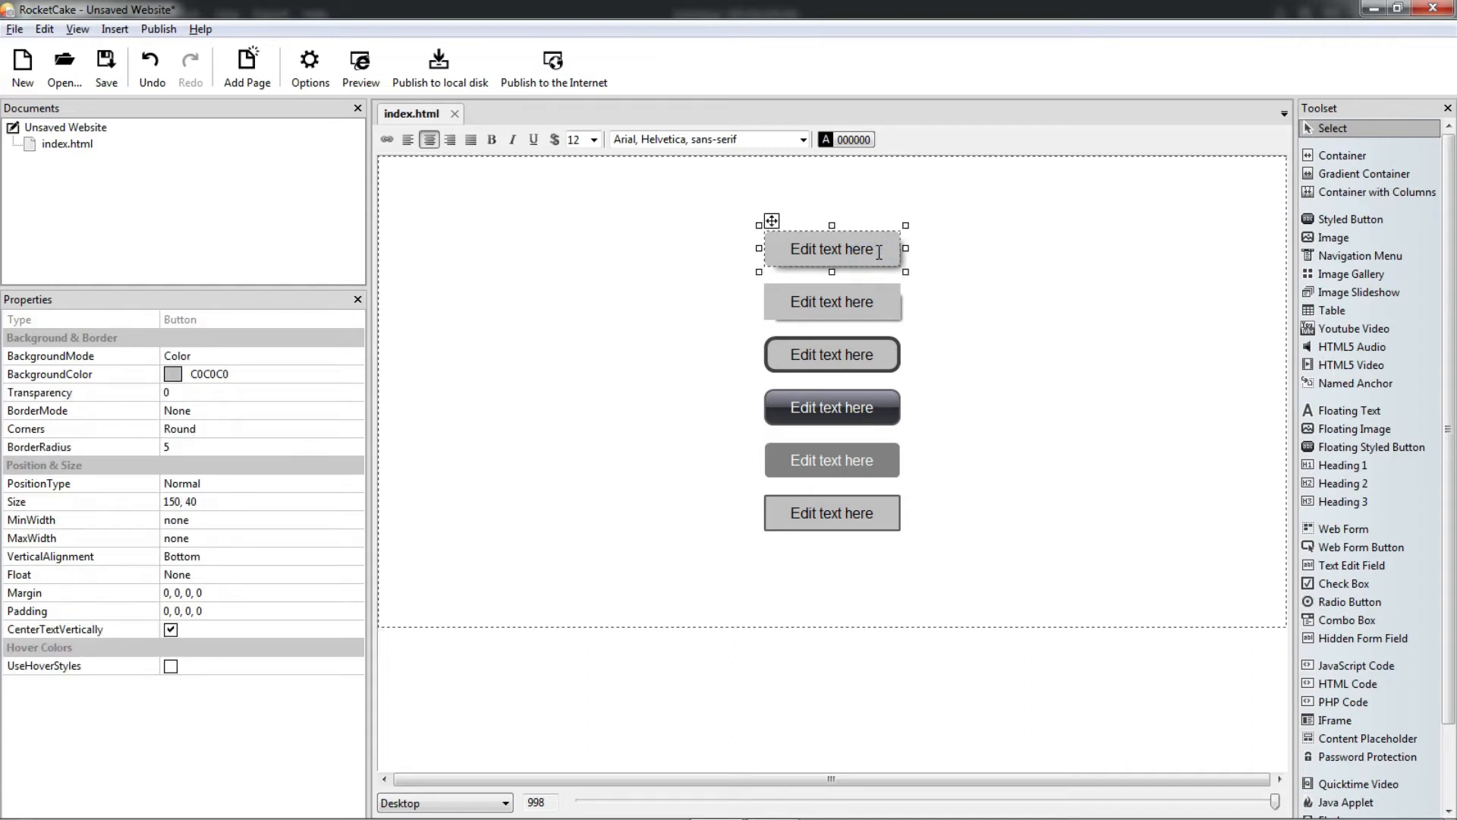
{"action": "left_click", "coordinate": [1099, 277]}
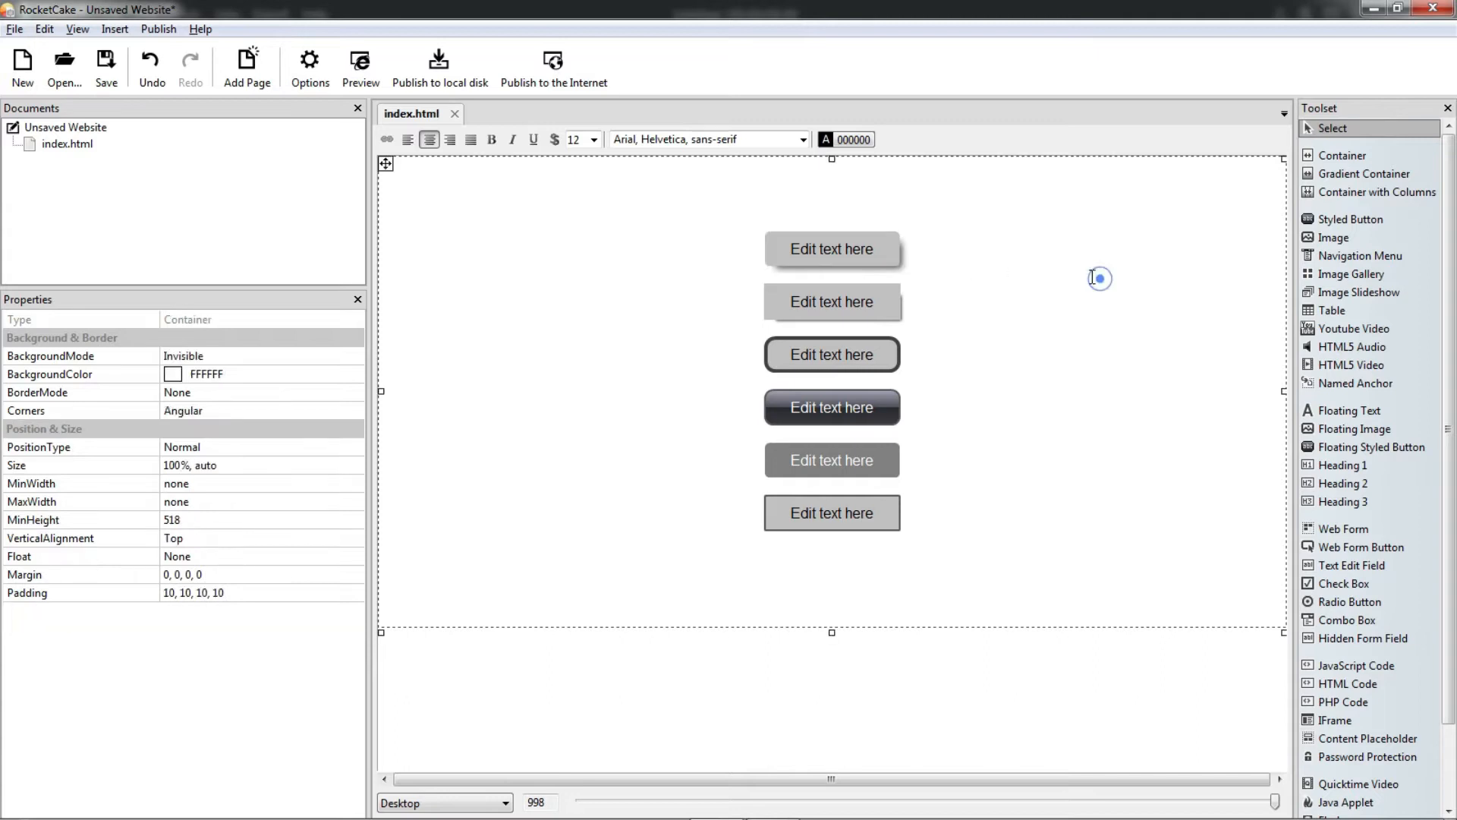
{"action": "left_click", "coordinate": [877, 248]}
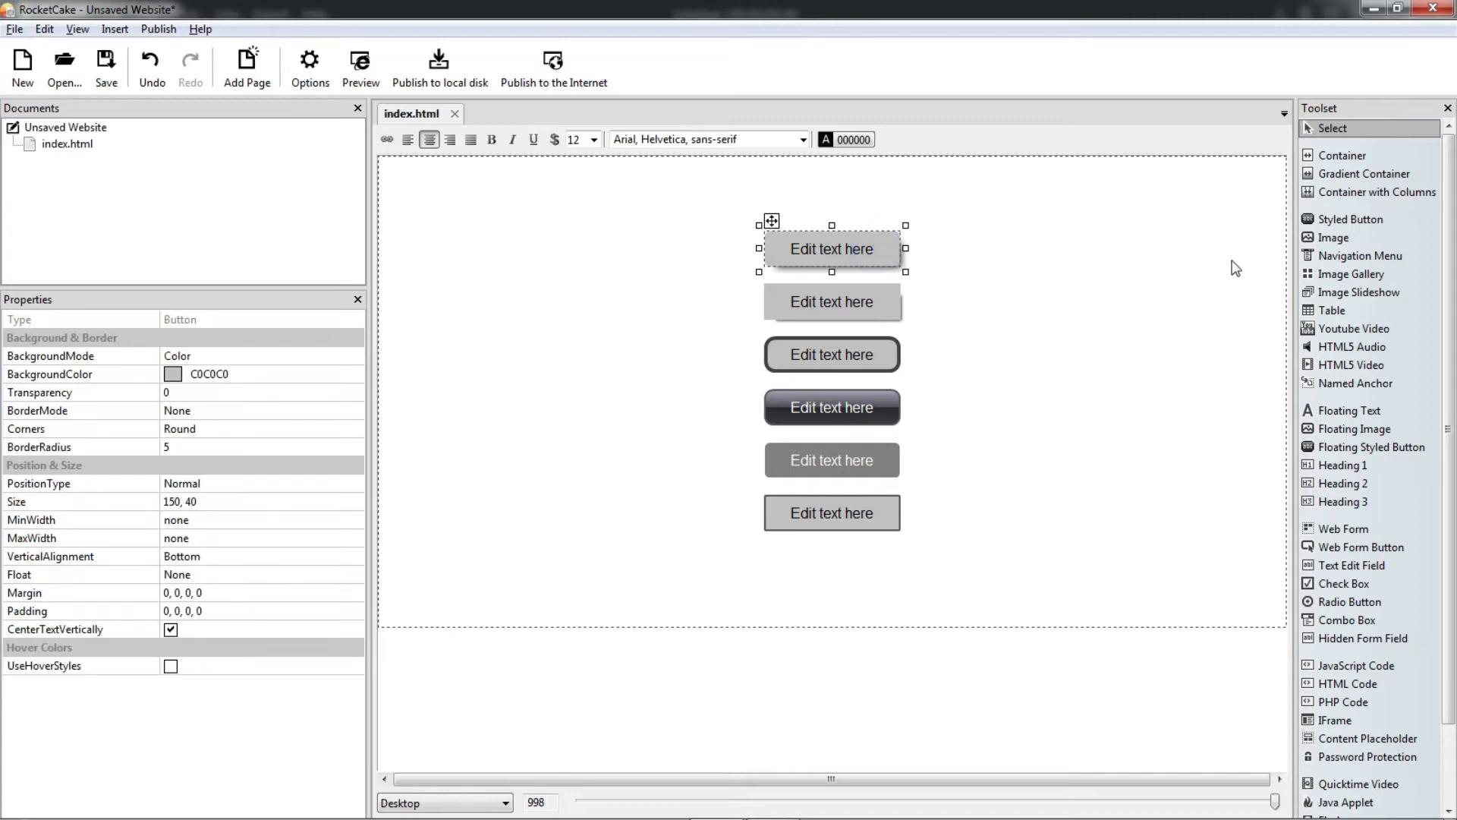
{"action": "key", "text": "Delete"}
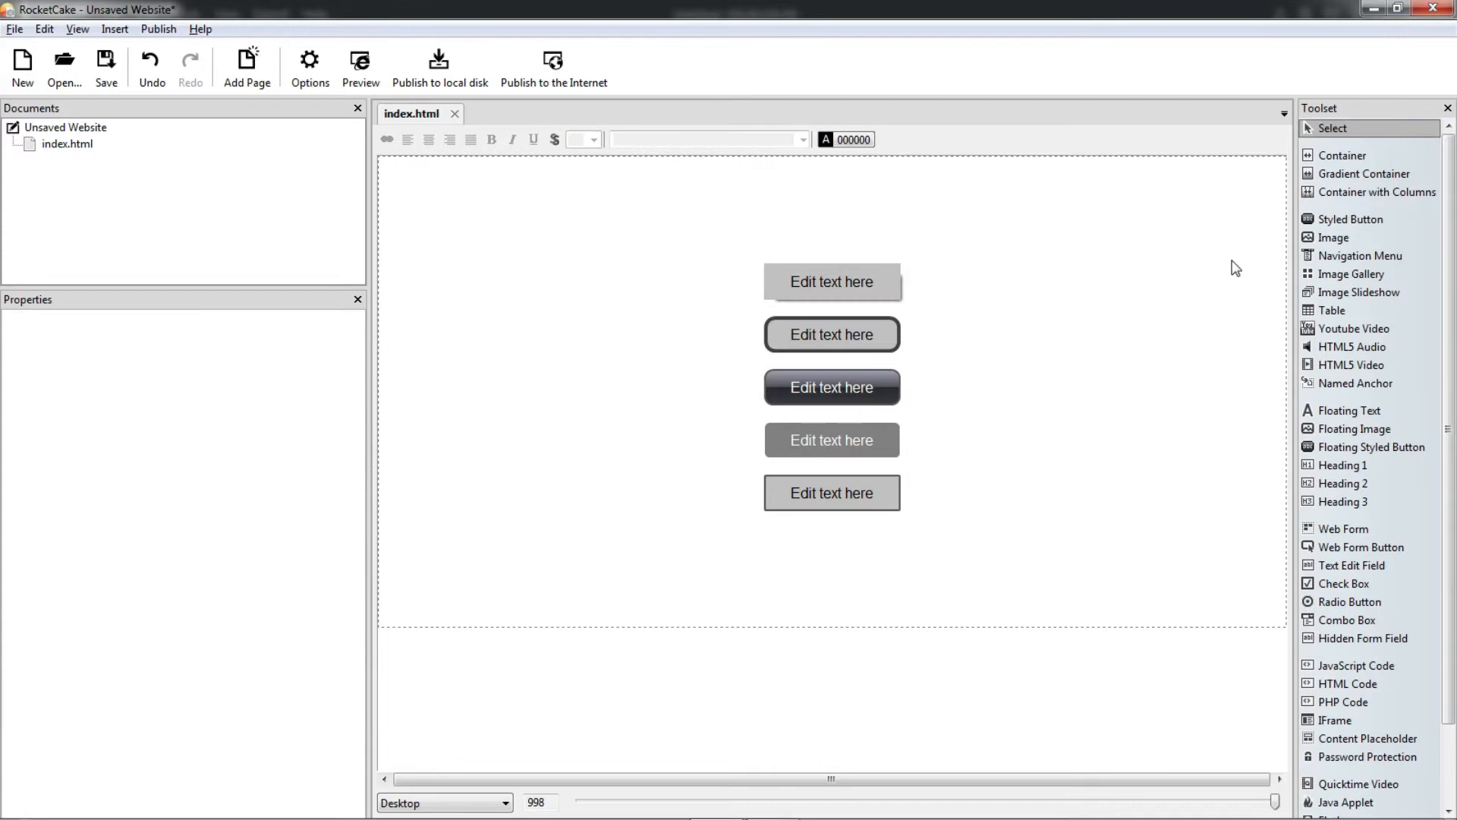
{"action": "left_click", "coordinate": [890, 281]}
{"action": "key", "text": "Delete"}
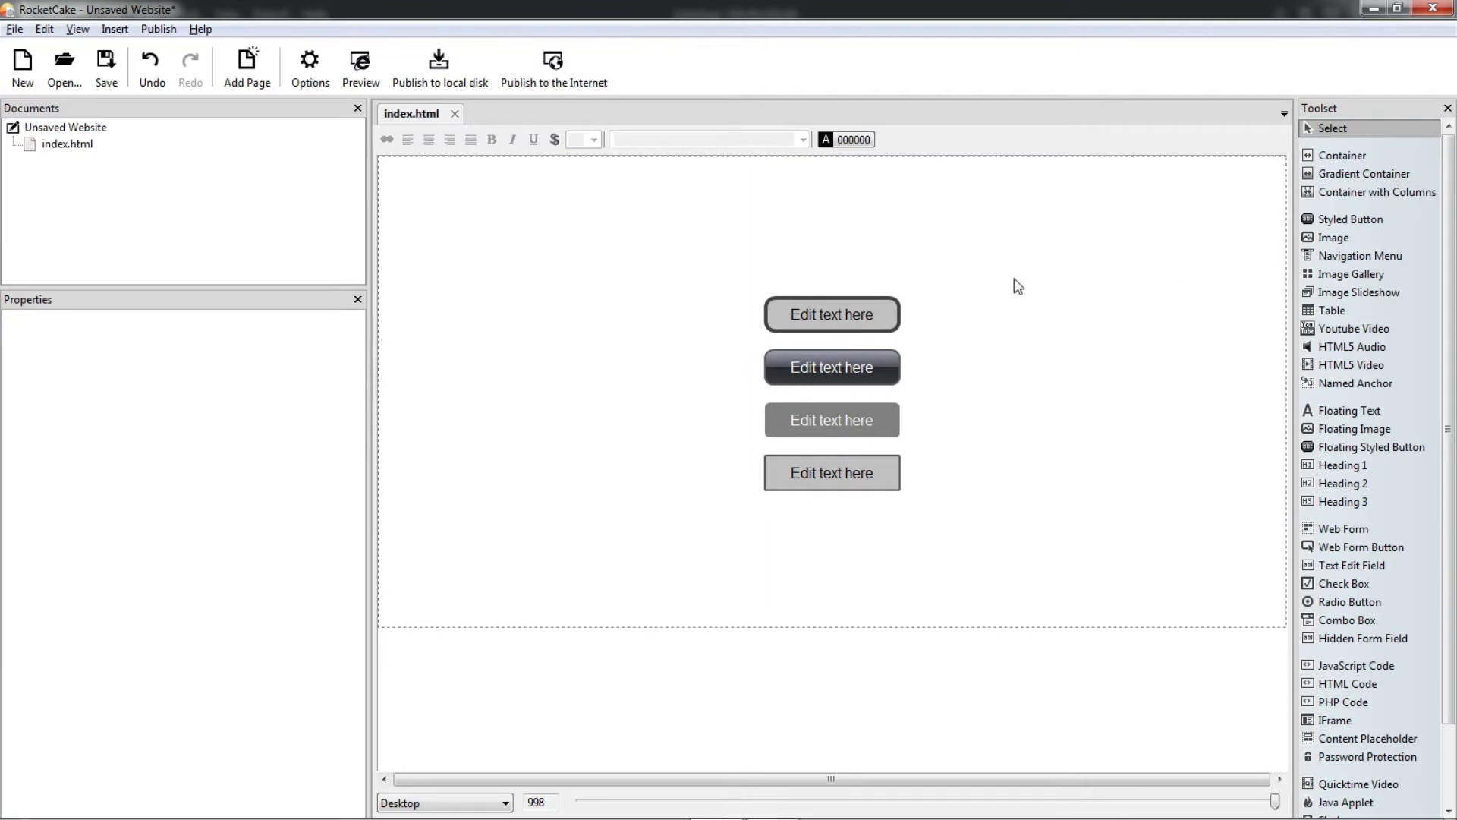
- Check the background mode options of the glossy dark button and delete that button
{"action": "left_click", "coordinate": [879, 304]}
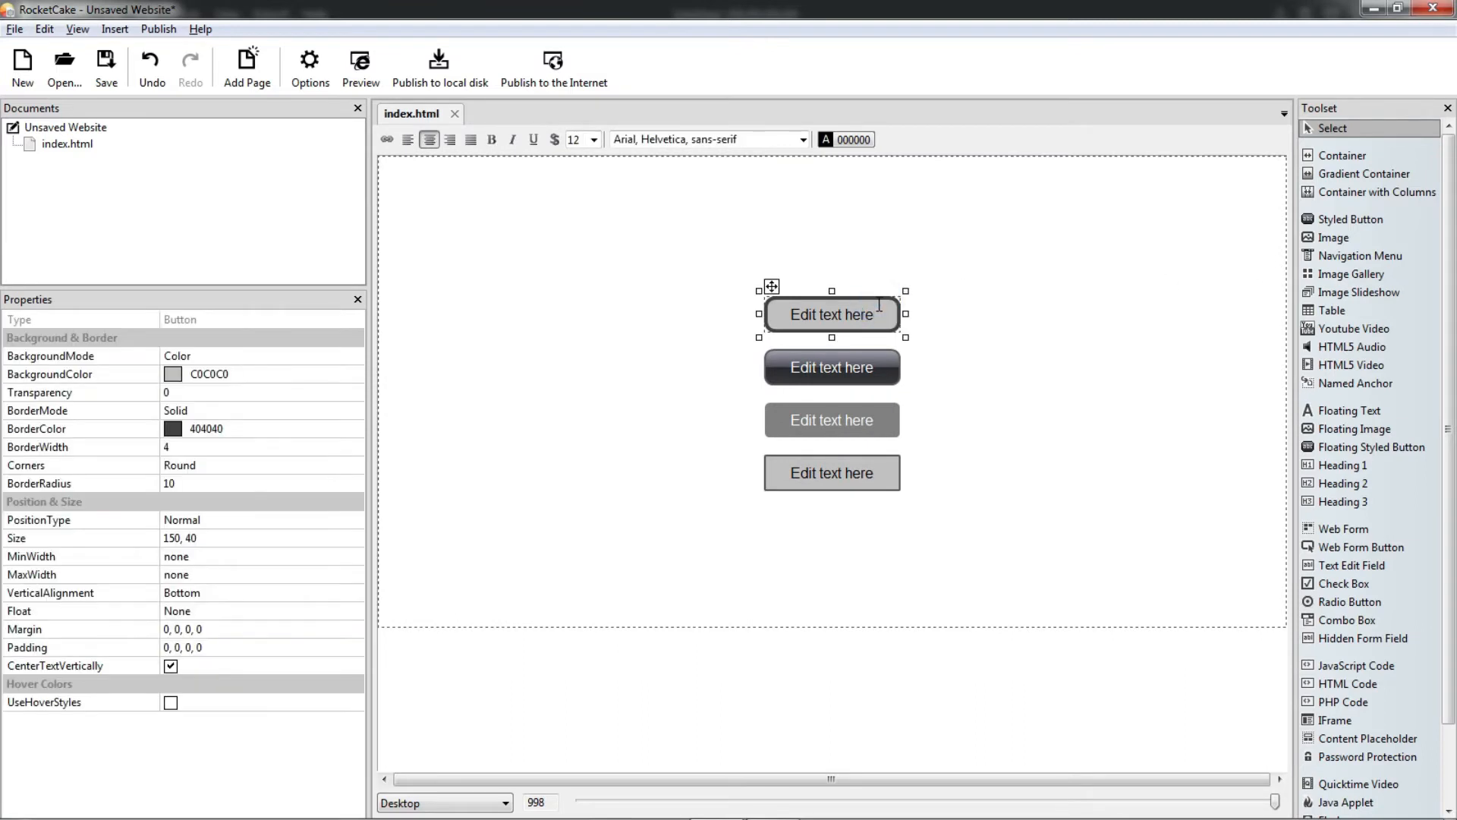
{"action": "left_click", "coordinate": [878, 377]}
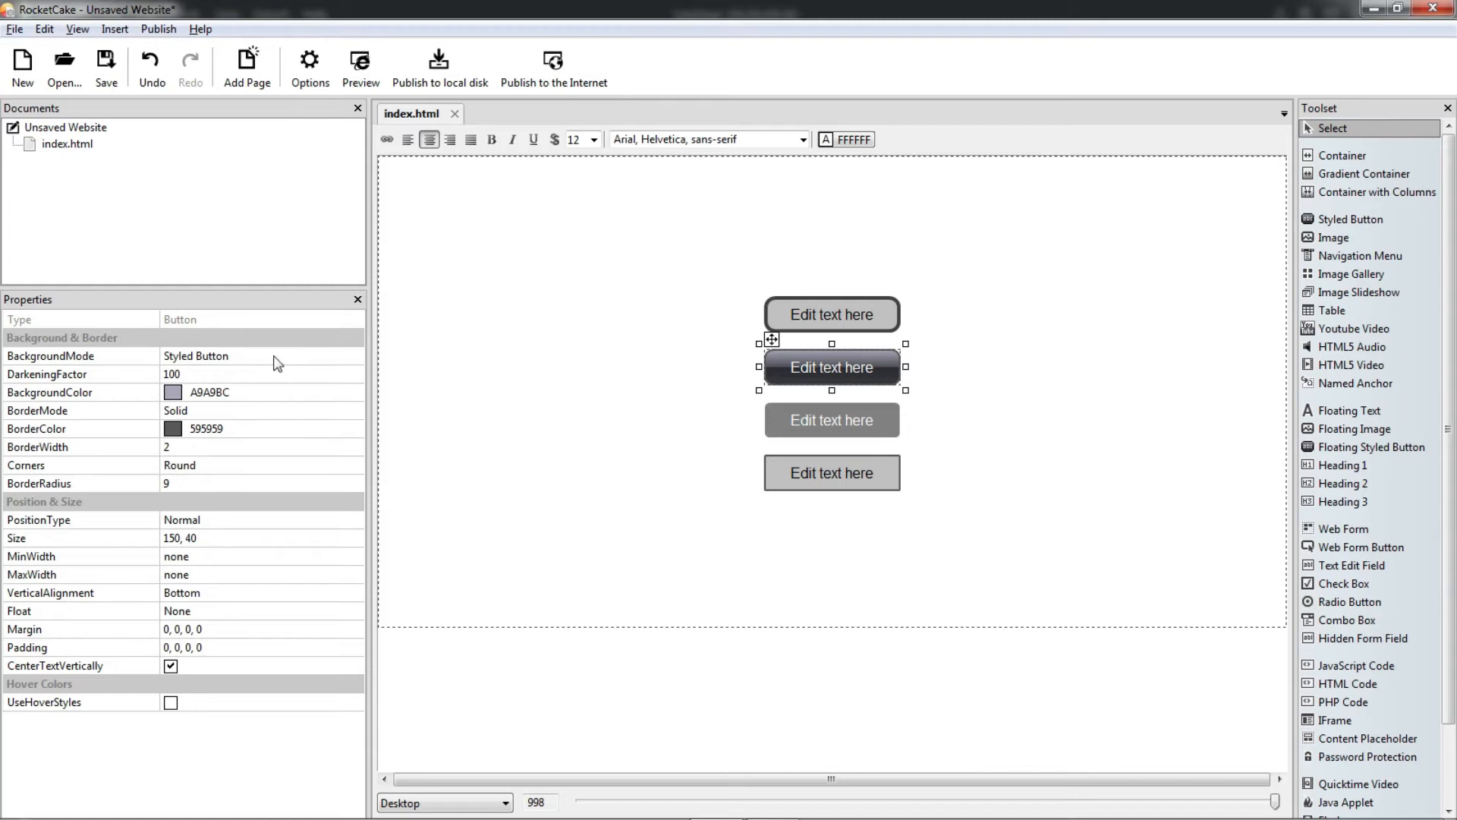
{"action": "left_click", "coordinate": [345, 363]}
{"action": "left_click", "coordinate": [353, 356]}
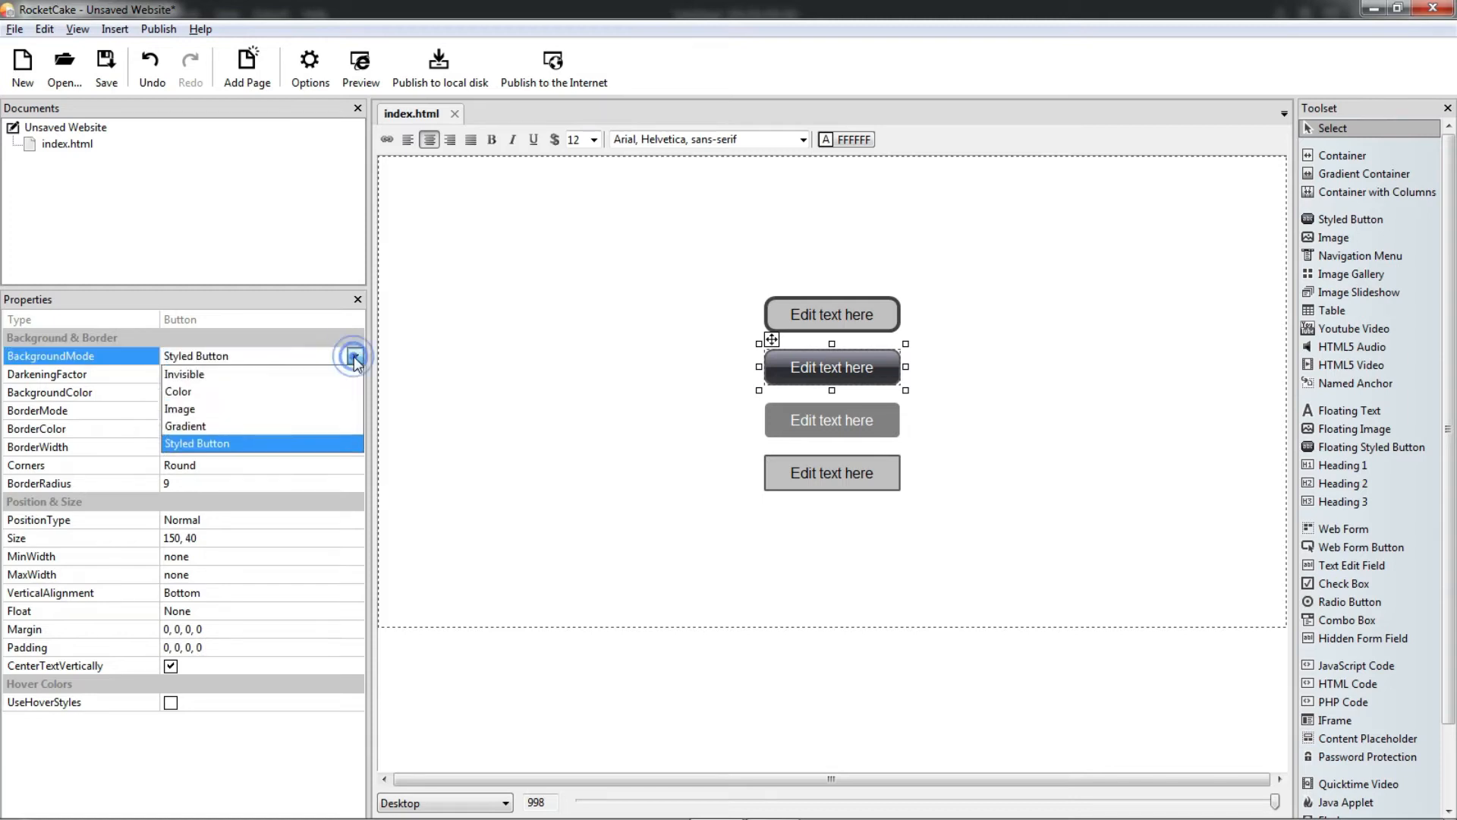
{"action": "left_click", "coordinate": [353, 357]}
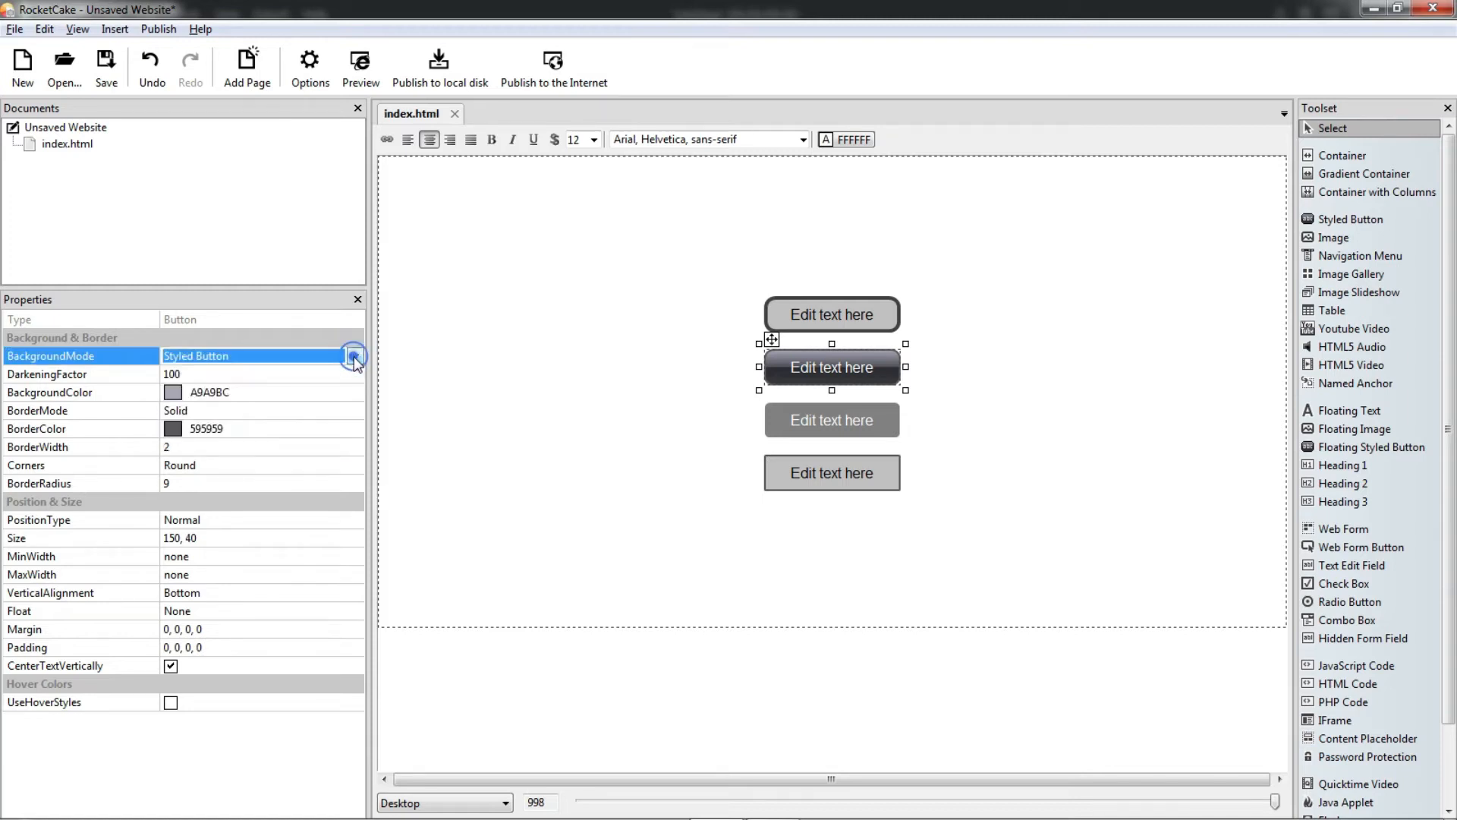
{"action": "left_click", "coordinate": [953, 397]}
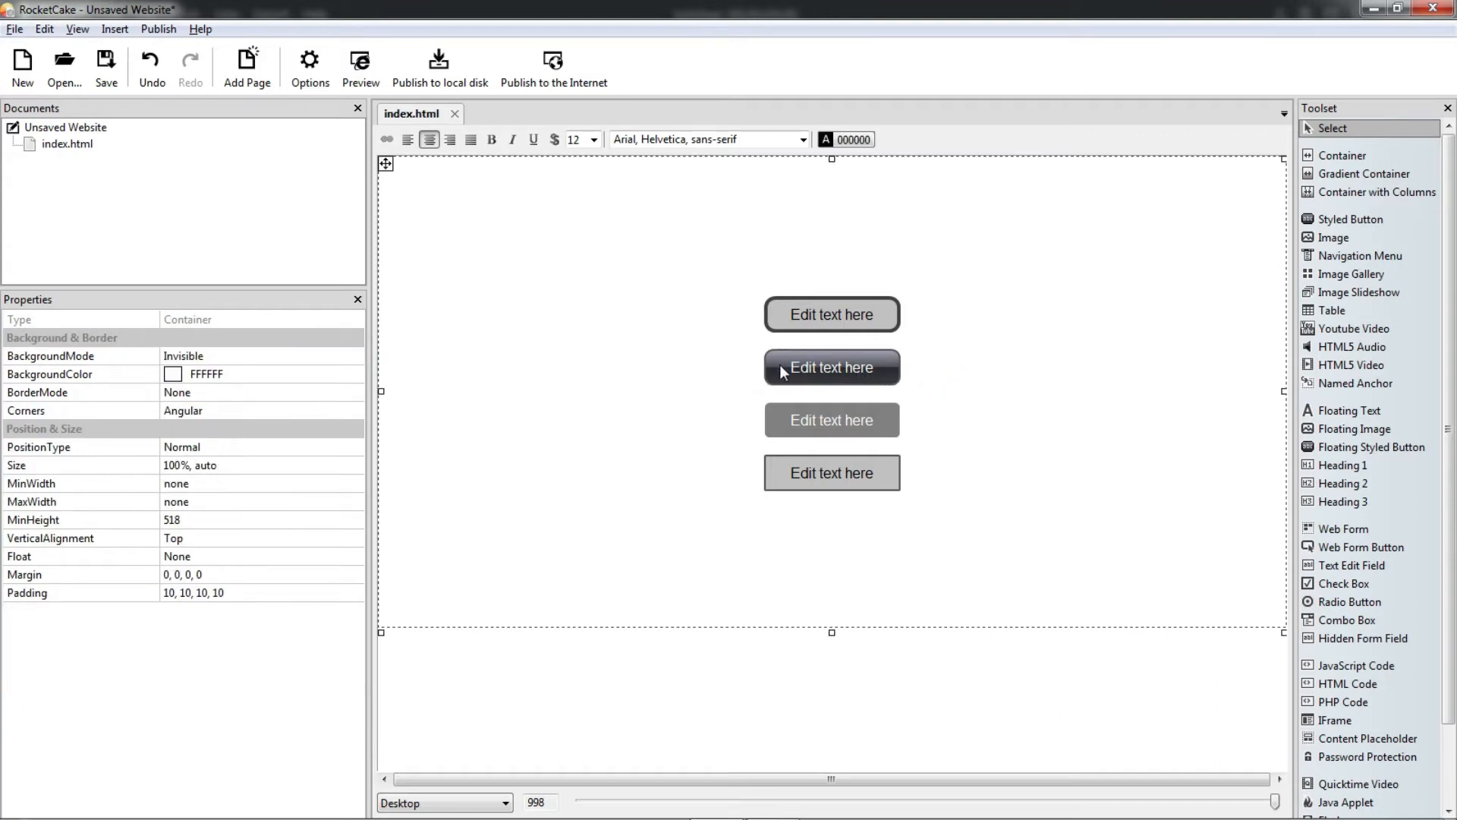
{"action": "left_click", "coordinate": [882, 363]}
{"action": "key", "text": "Delete"}
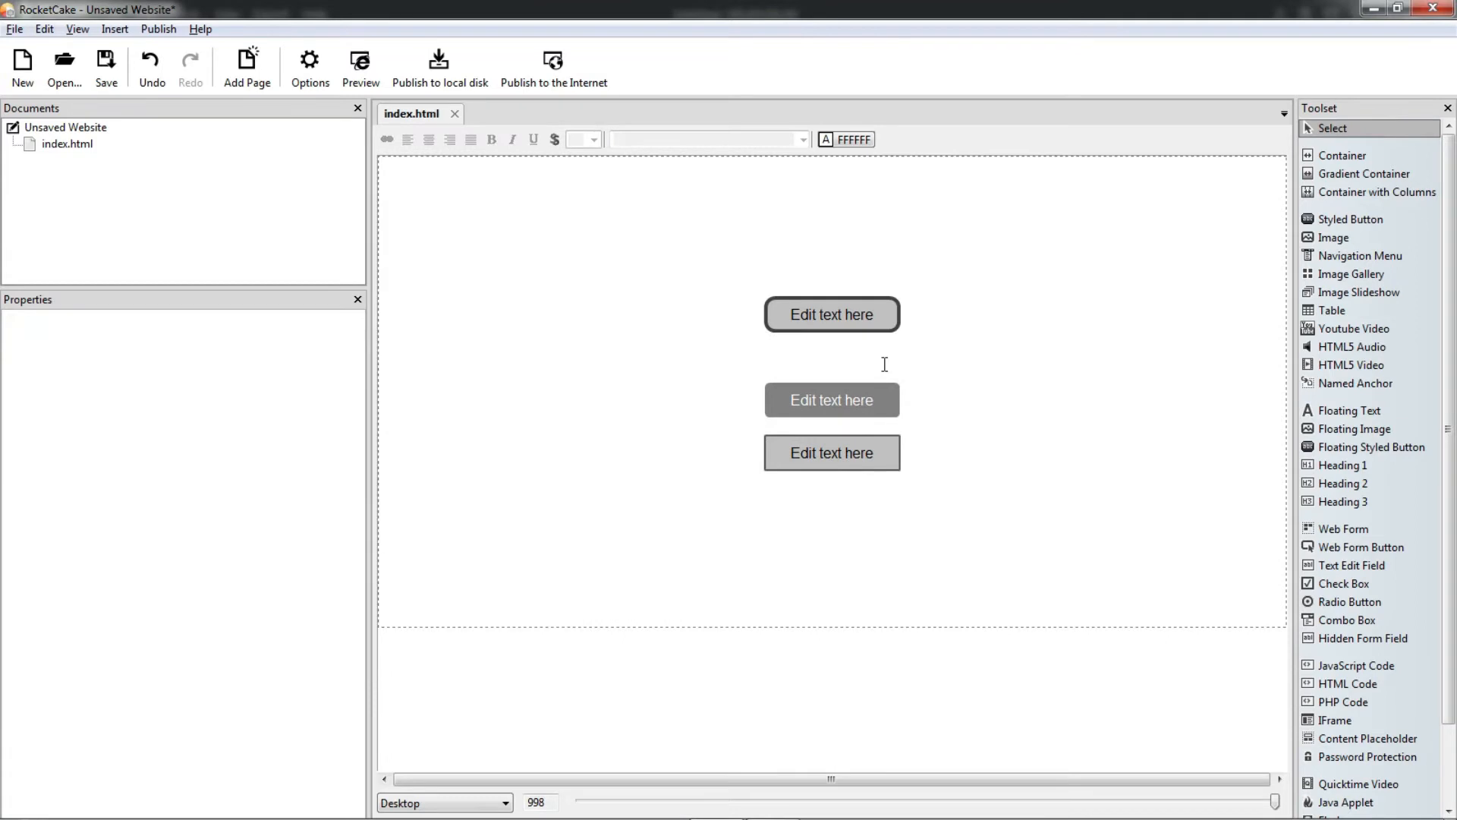
- Insert a blank line between the flat dark grey button and the thin-bordered button below it
{"action": "left_click", "coordinate": [982, 408]}
{"action": "left_click", "coordinate": [878, 404]}
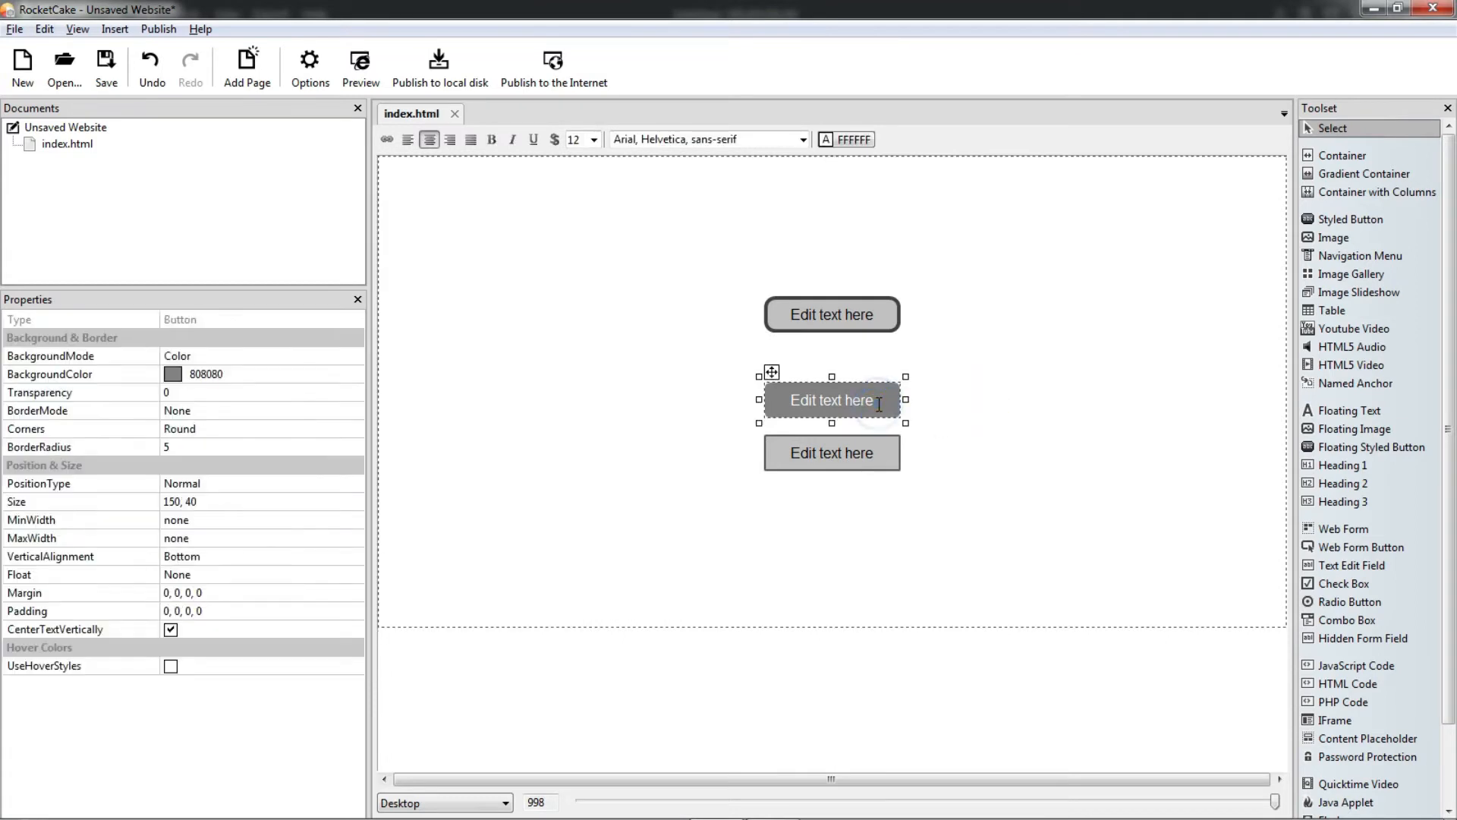
{"action": "left_click", "coordinate": [964, 405]}
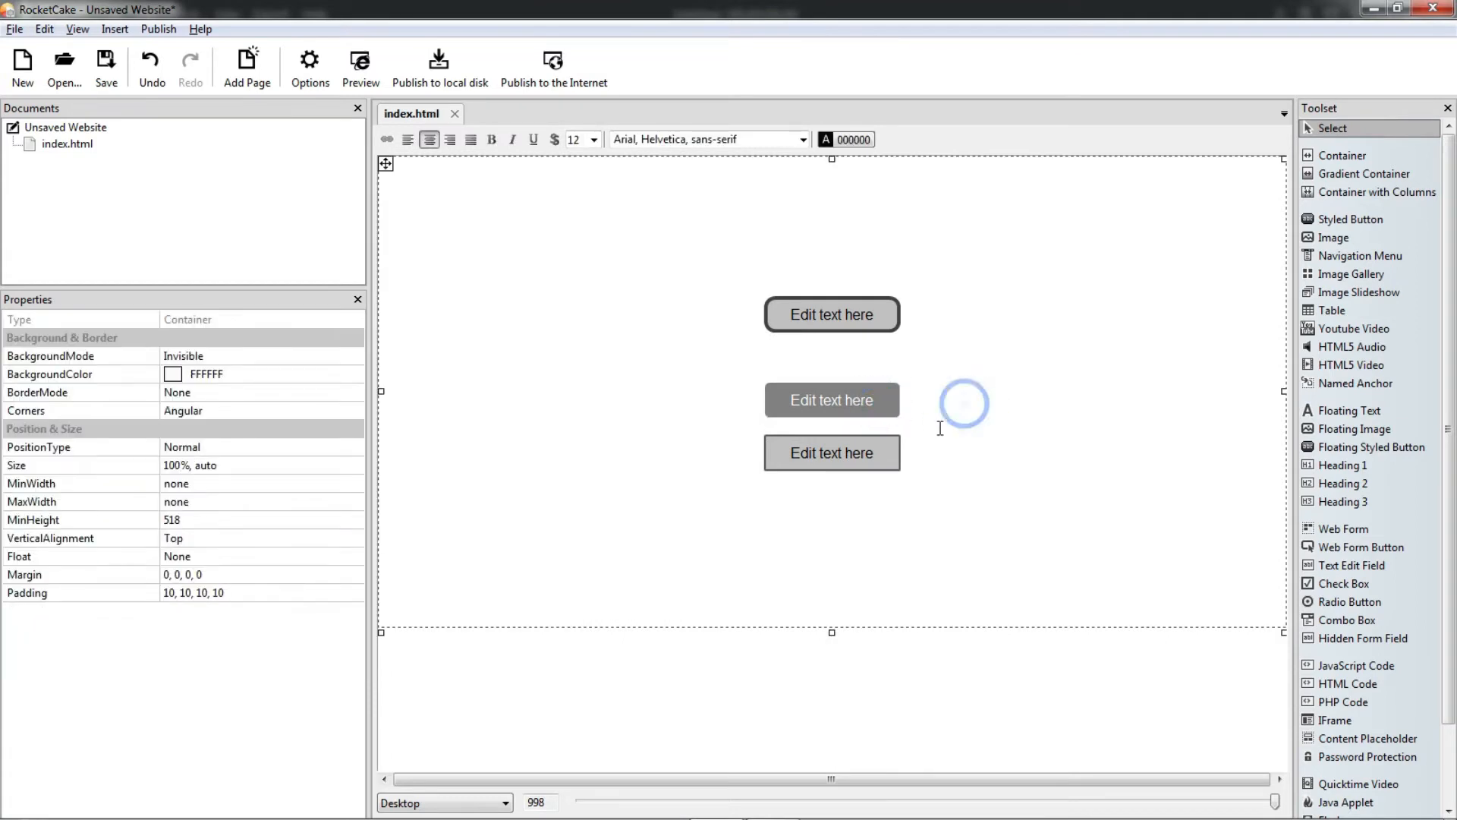
{"action": "left_click", "coordinate": [928, 403]}
{"action": "key", "text": "Return"}
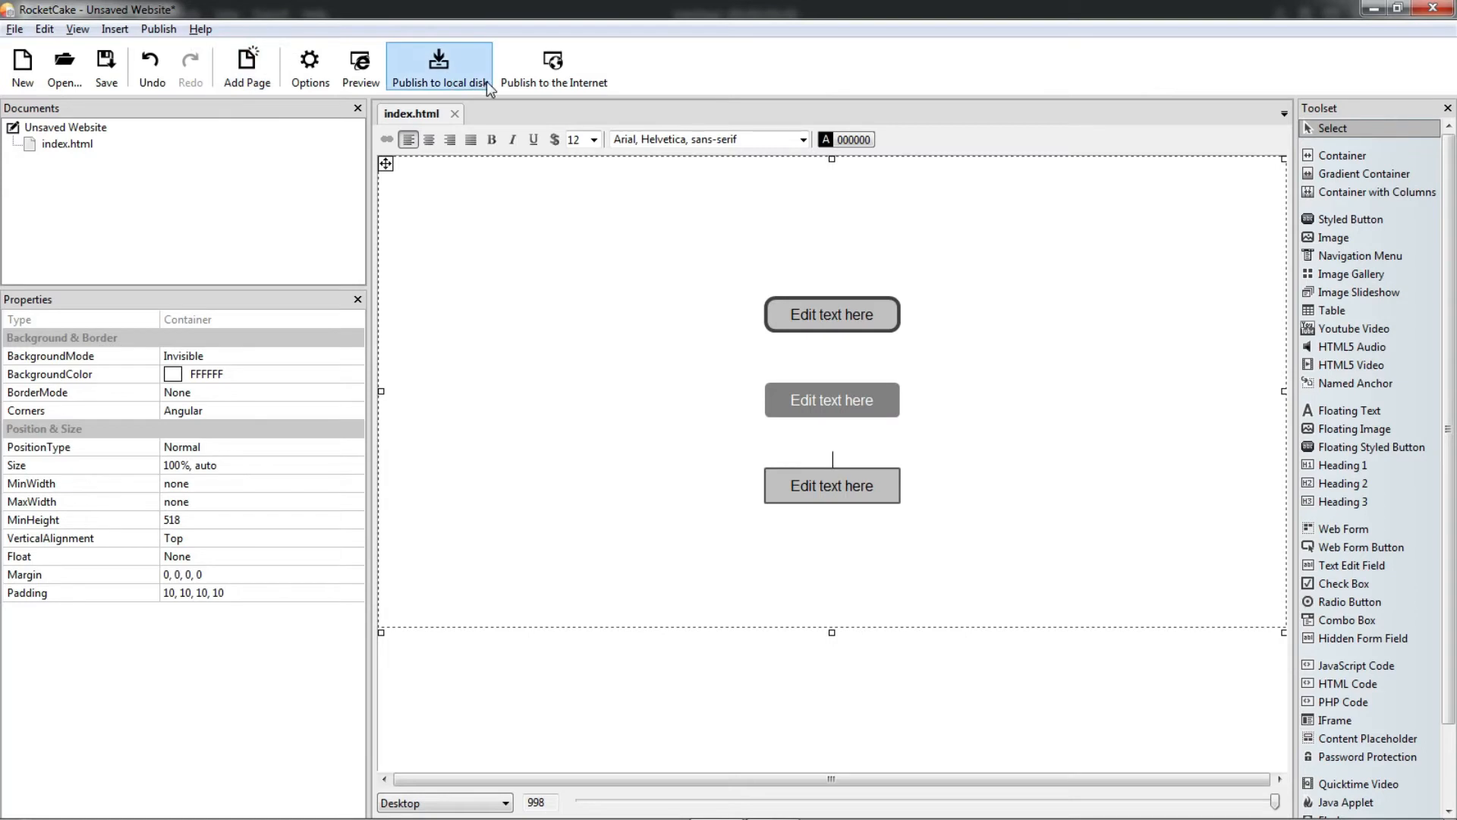
- Replace the text of the thick-bordered top button with "Button" and make it bold
{"action": "left_click", "coordinate": [864, 307]}
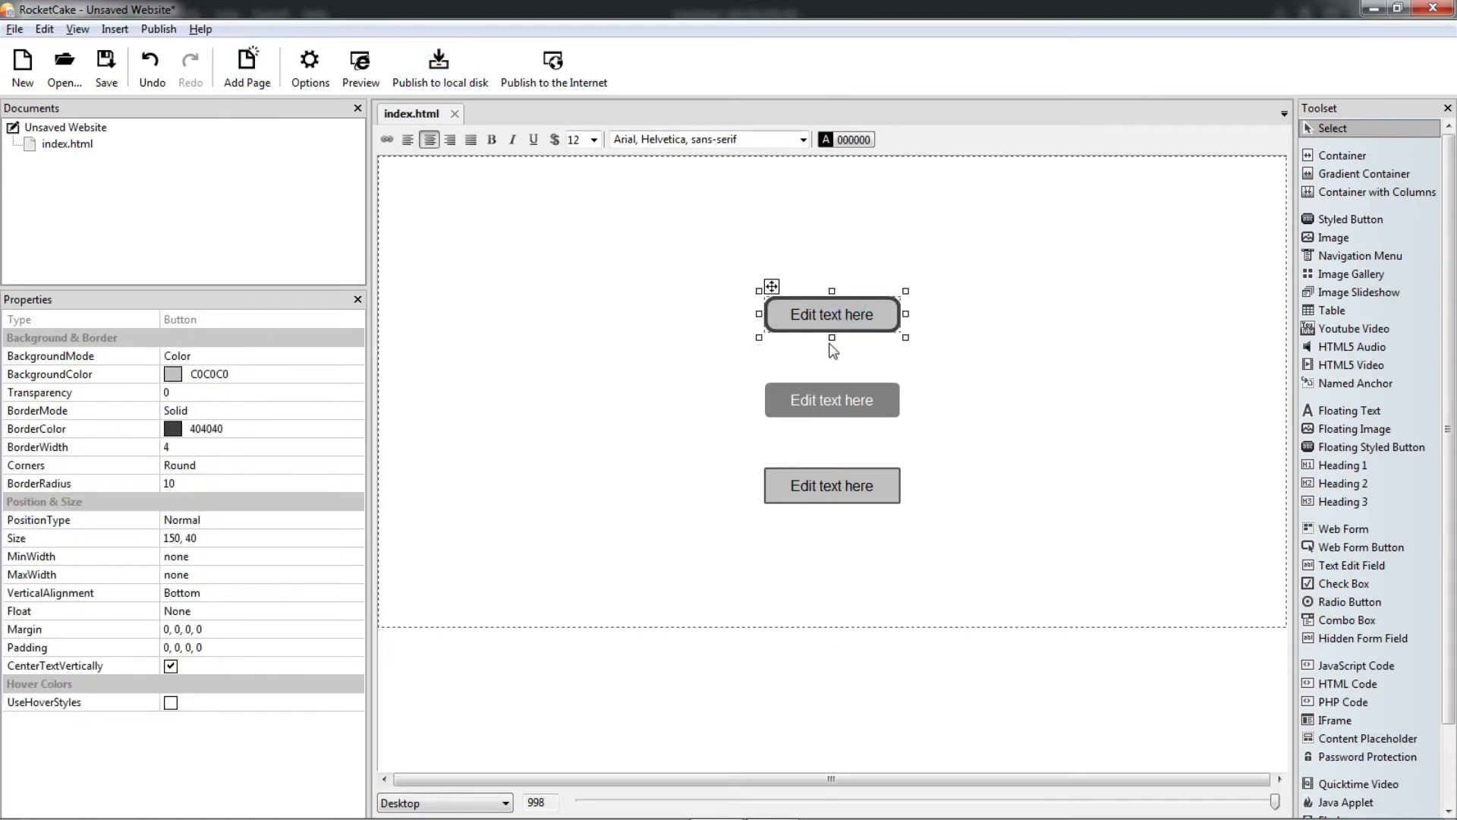
{"action": "triple_click", "coordinate": [815, 316]}
{"action": "type", "text": "Button"}
{"action": "left_click", "coordinate": [490, 140]}
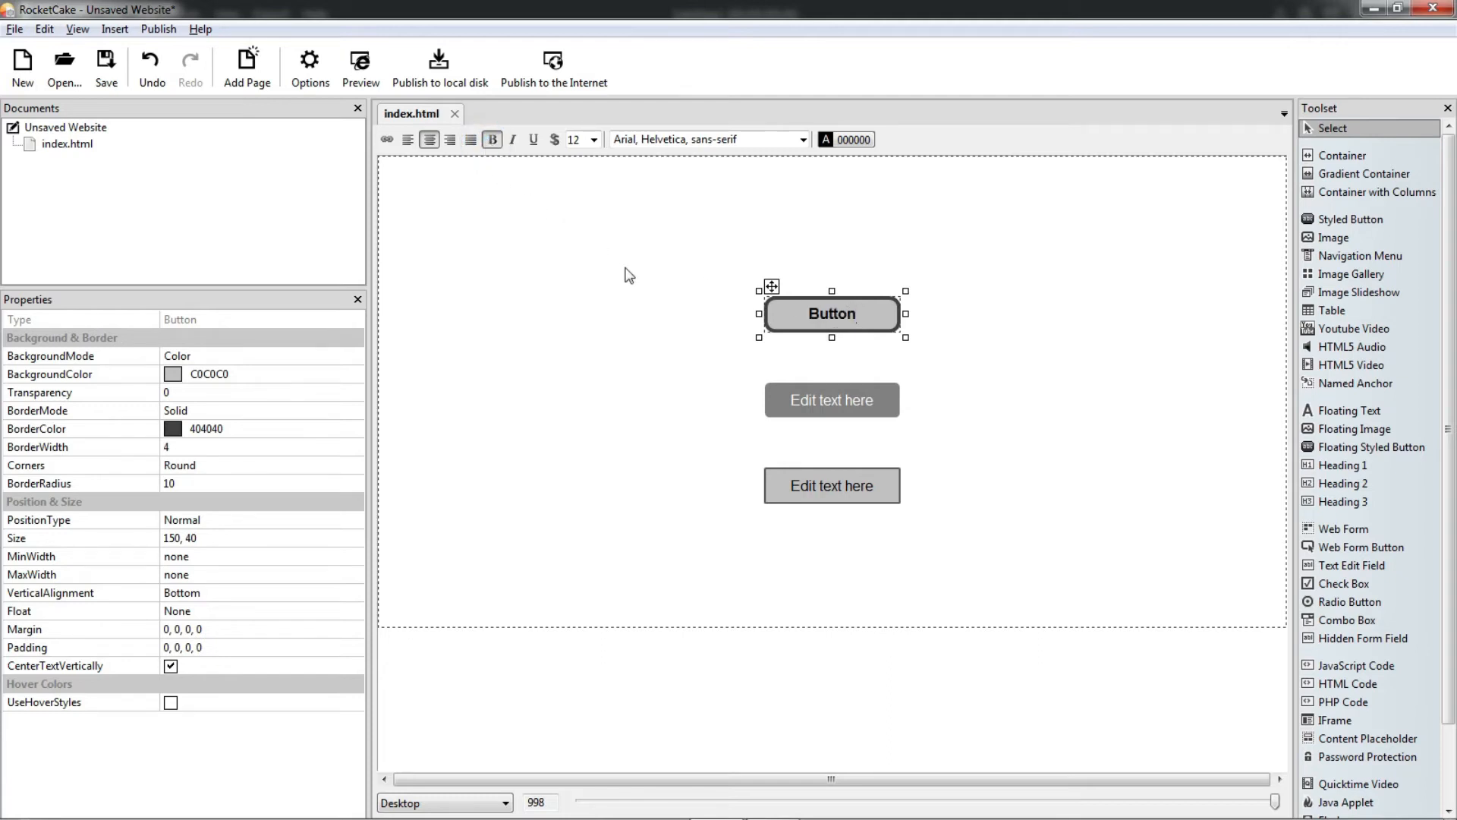
- Set the top button's text colour to blue 0080C0
{"action": "left_click", "coordinate": [871, 144]}
{"action": "left_click", "coordinate": [870, 144]}
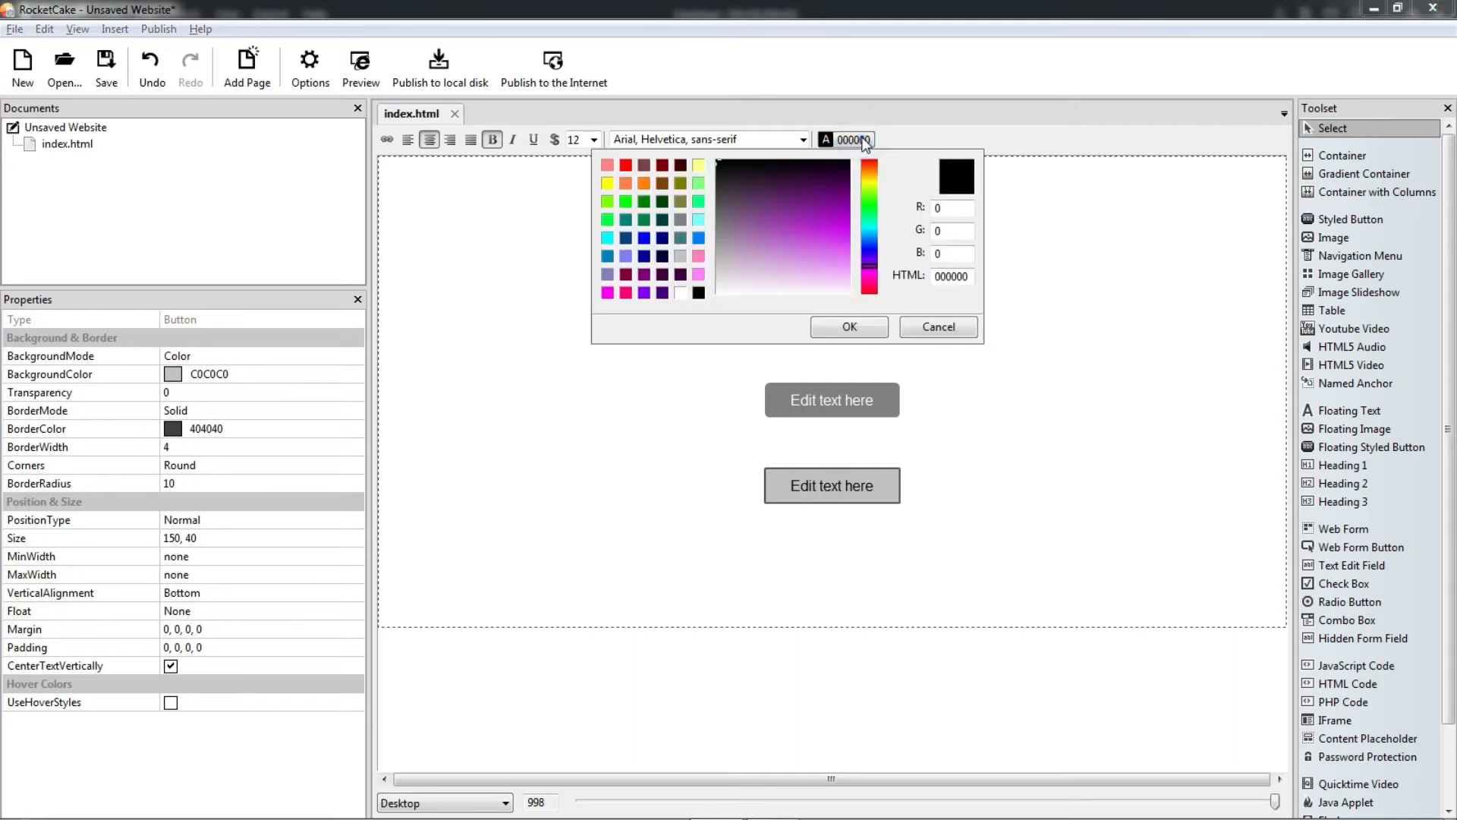
{"action": "left_click", "coordinate": [608, 256]}
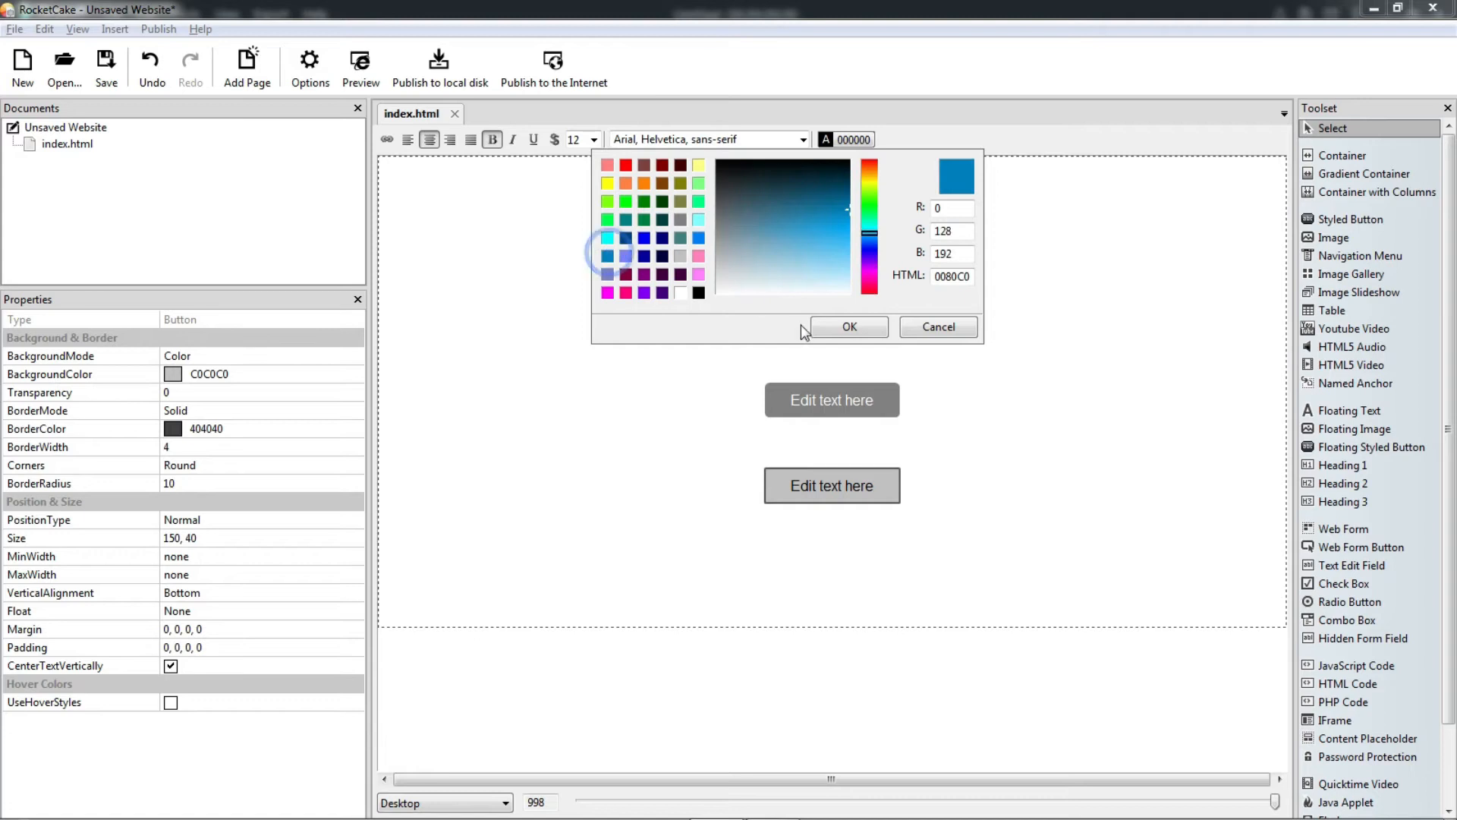
{"action": "left_click", "coordinate": [819, 326]}
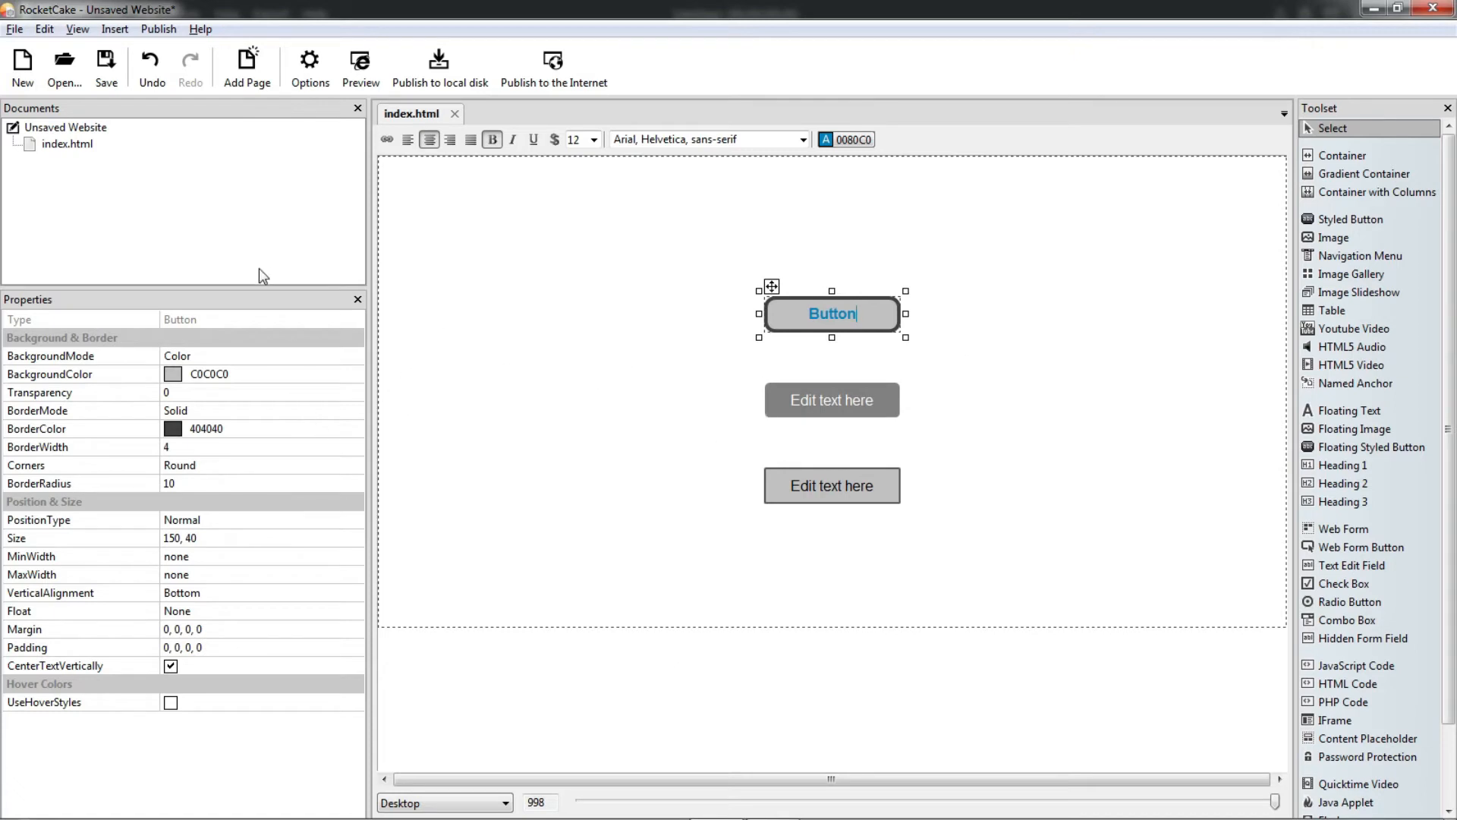
- Set the top button's background mode to Invisible and its border colour to blue 0080C0
{"action": "left_click", "coordinate": [347, 357]}
{"action": "left_click", "coordinate": [349, 358]}
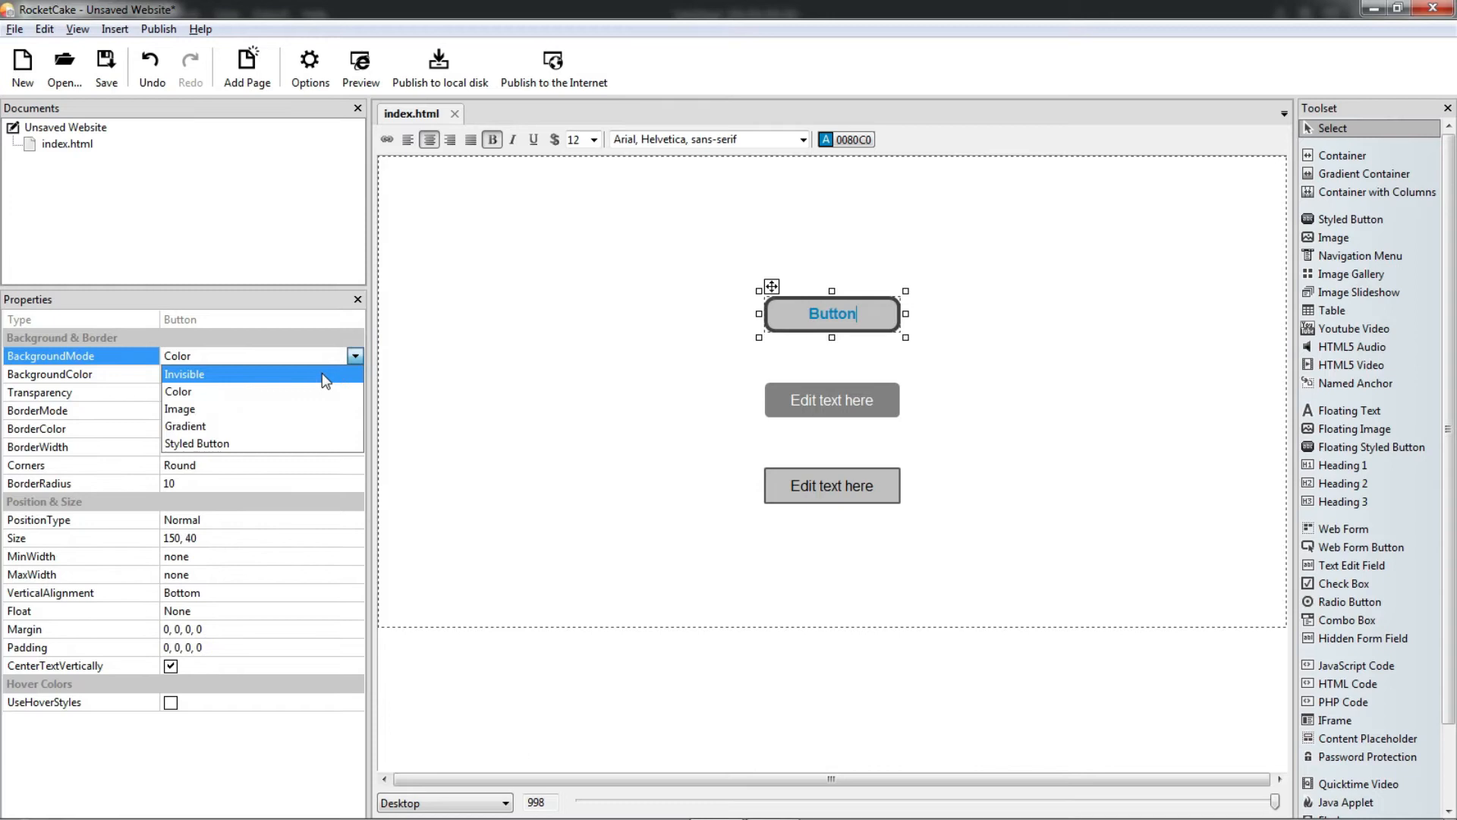
{"action": "left_click", "coordinate": [322, 372]}
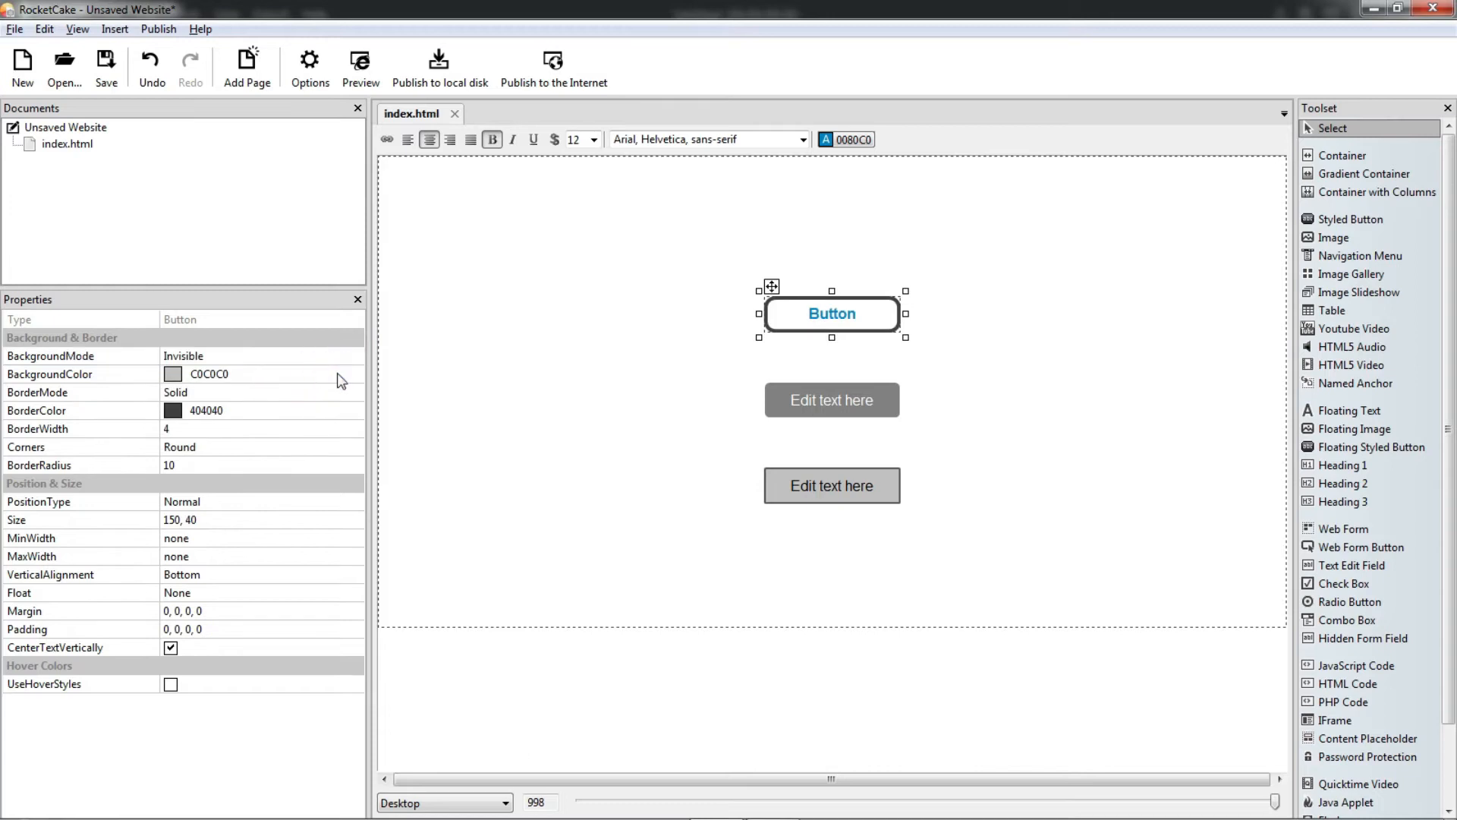
{"action": "left_click", "coordinate": [261, 414]}
{"action": "left_click", "coordinate": [355, 411]}
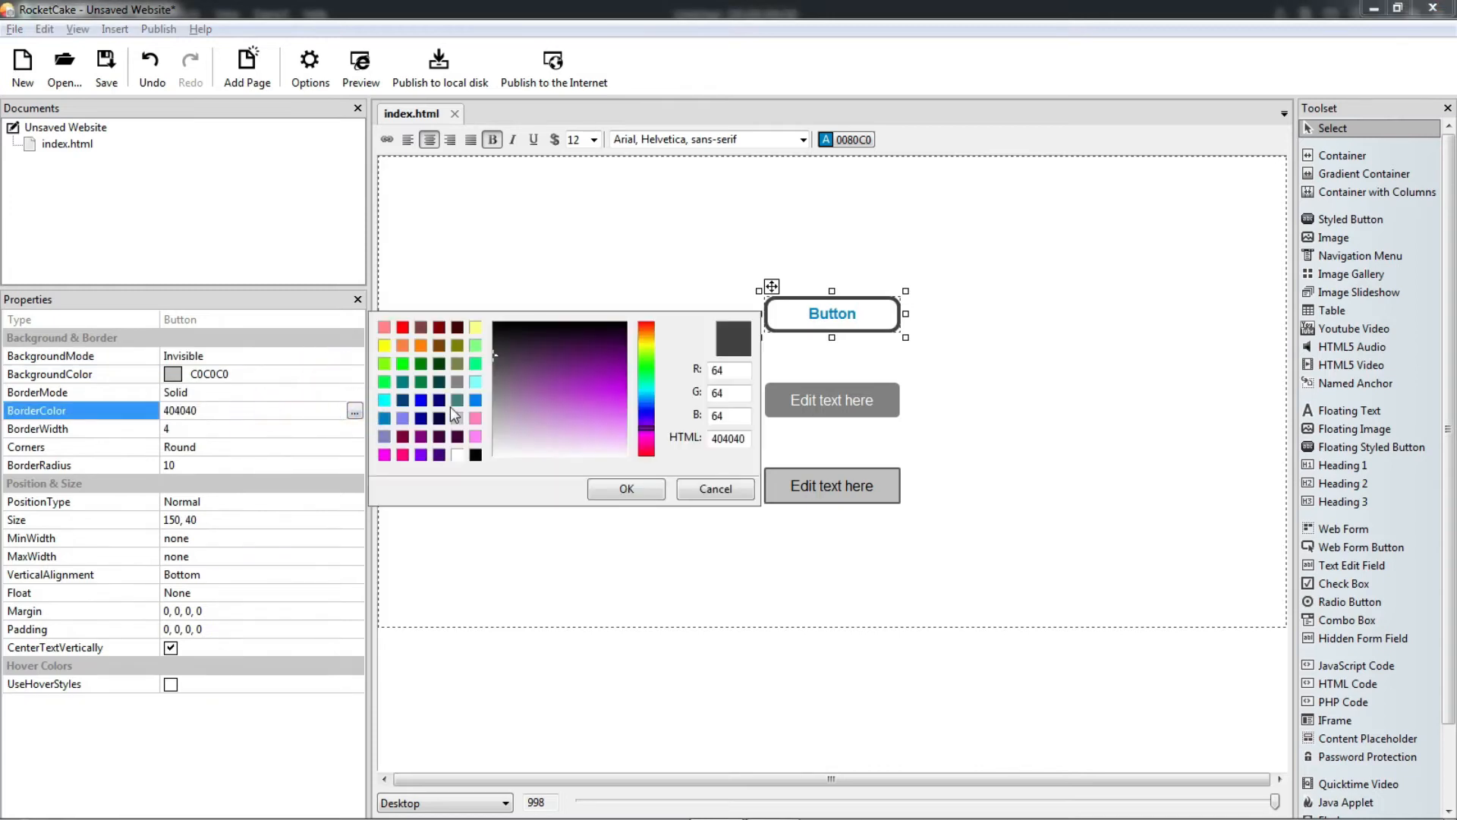
{"action": "left_click", "coordinate": [384, 418]}
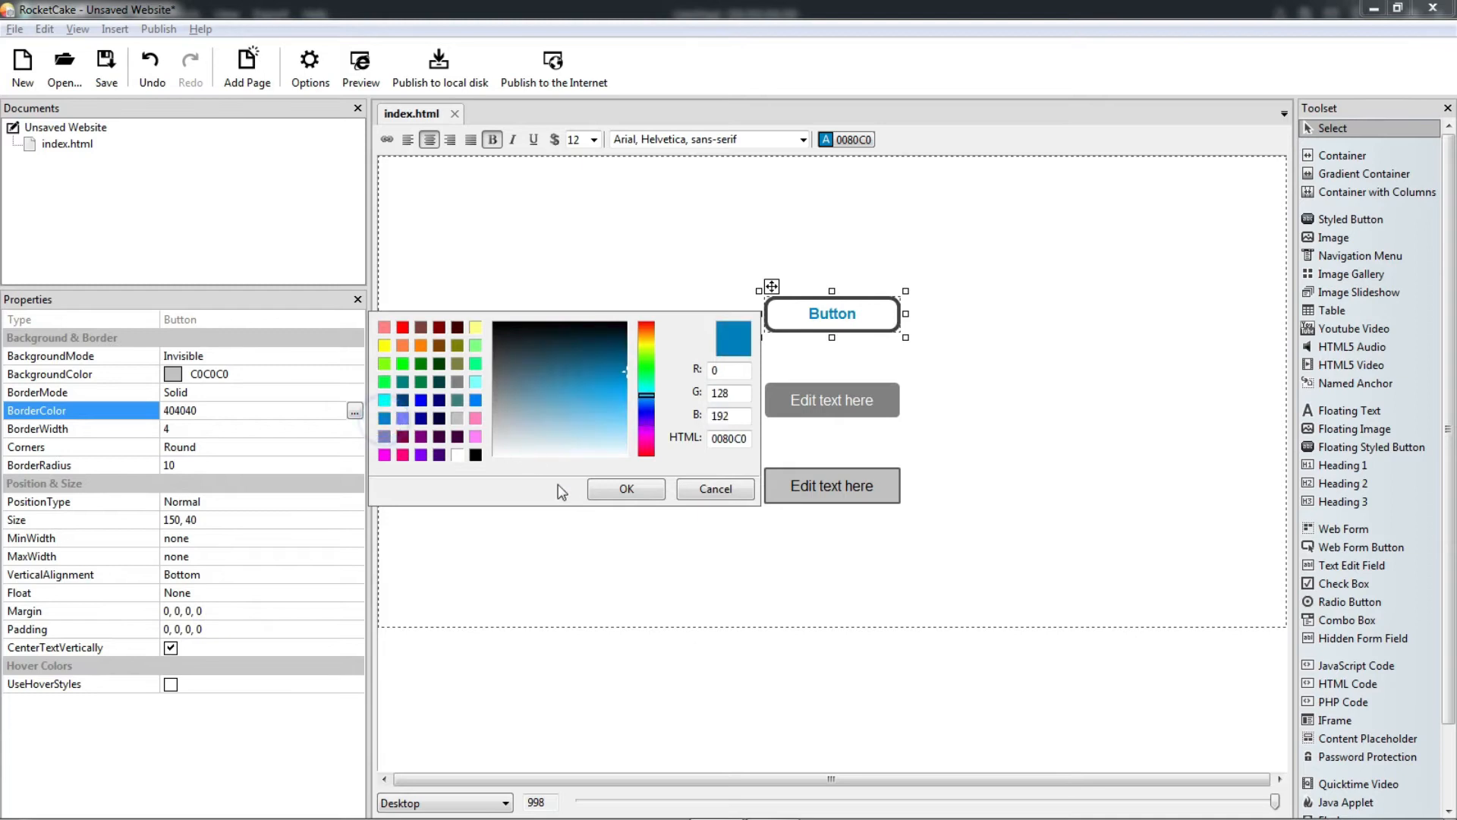
{"action": "left_click", "coordinate": [602, 490]}
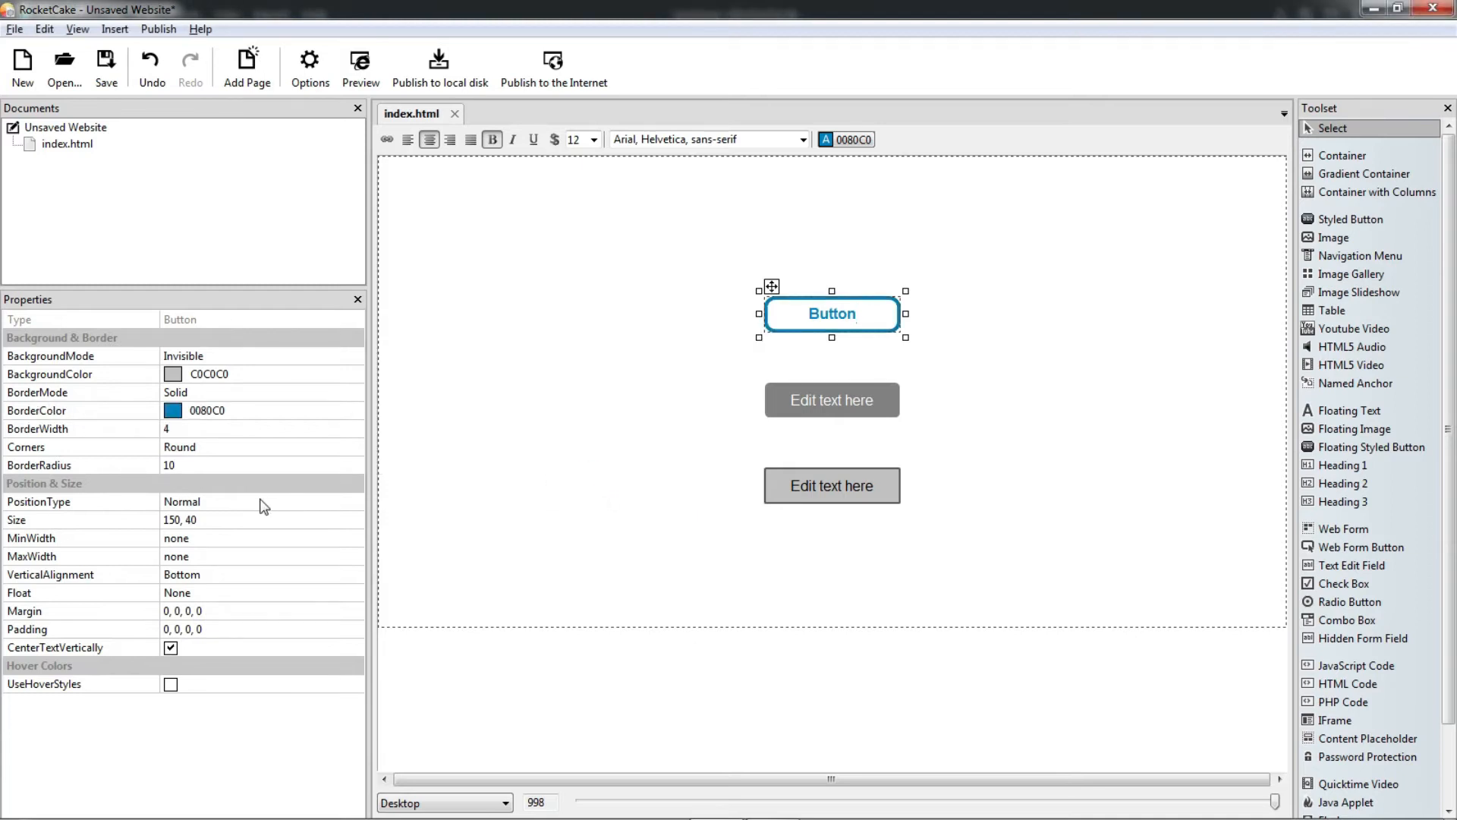
- Set the top button's size to 150, 50 and its font size to 13
{"action": "left_click", "coordinate": [207, 519]}
{"action": "left_click", "coordinate": [211, 515]}
{"action": "type", "text": "50"}
{"action": "key", "text": "Return"}
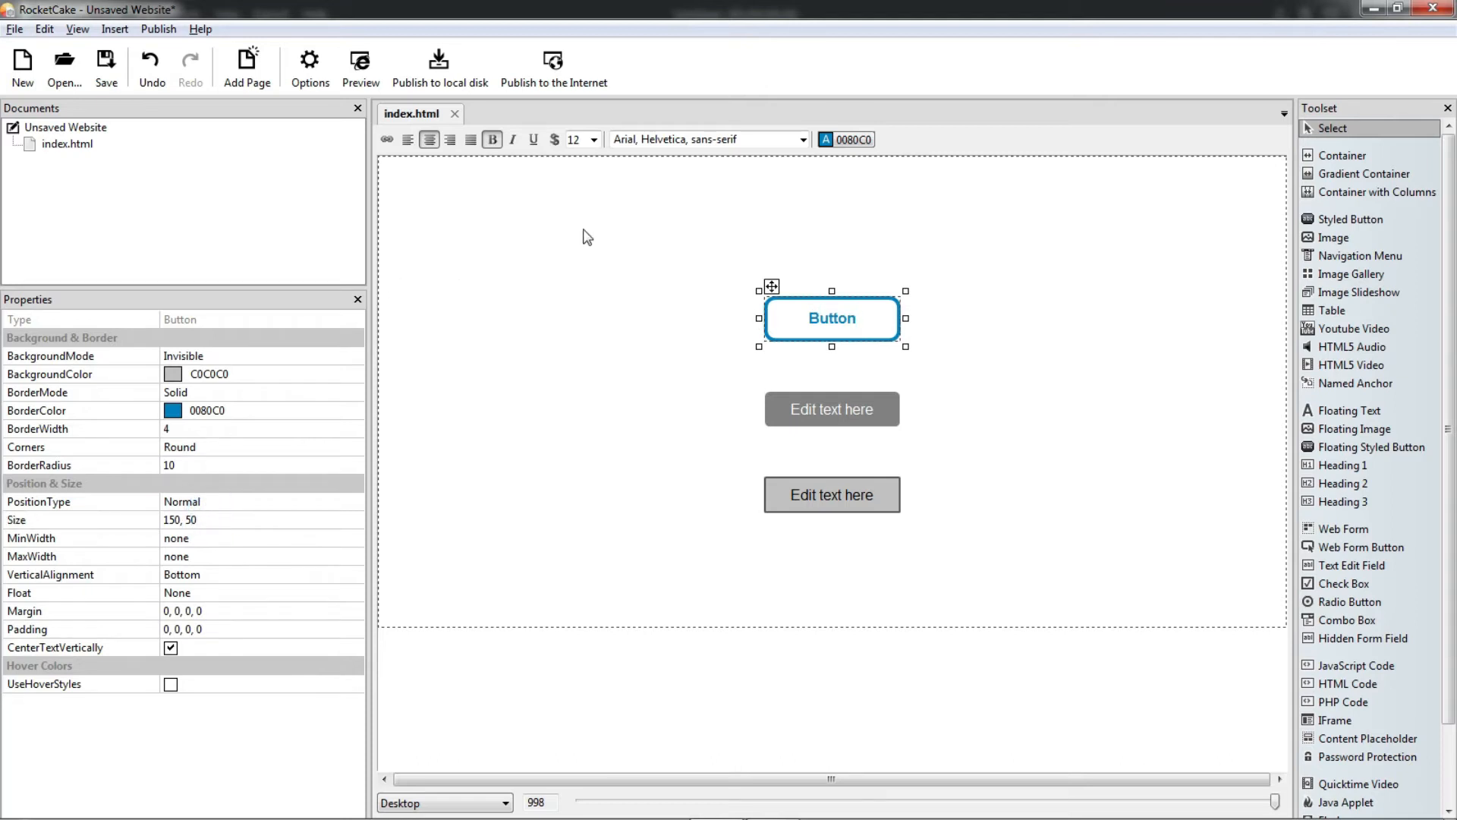
{"action": "left_click", "coordinate": [595, 141]}
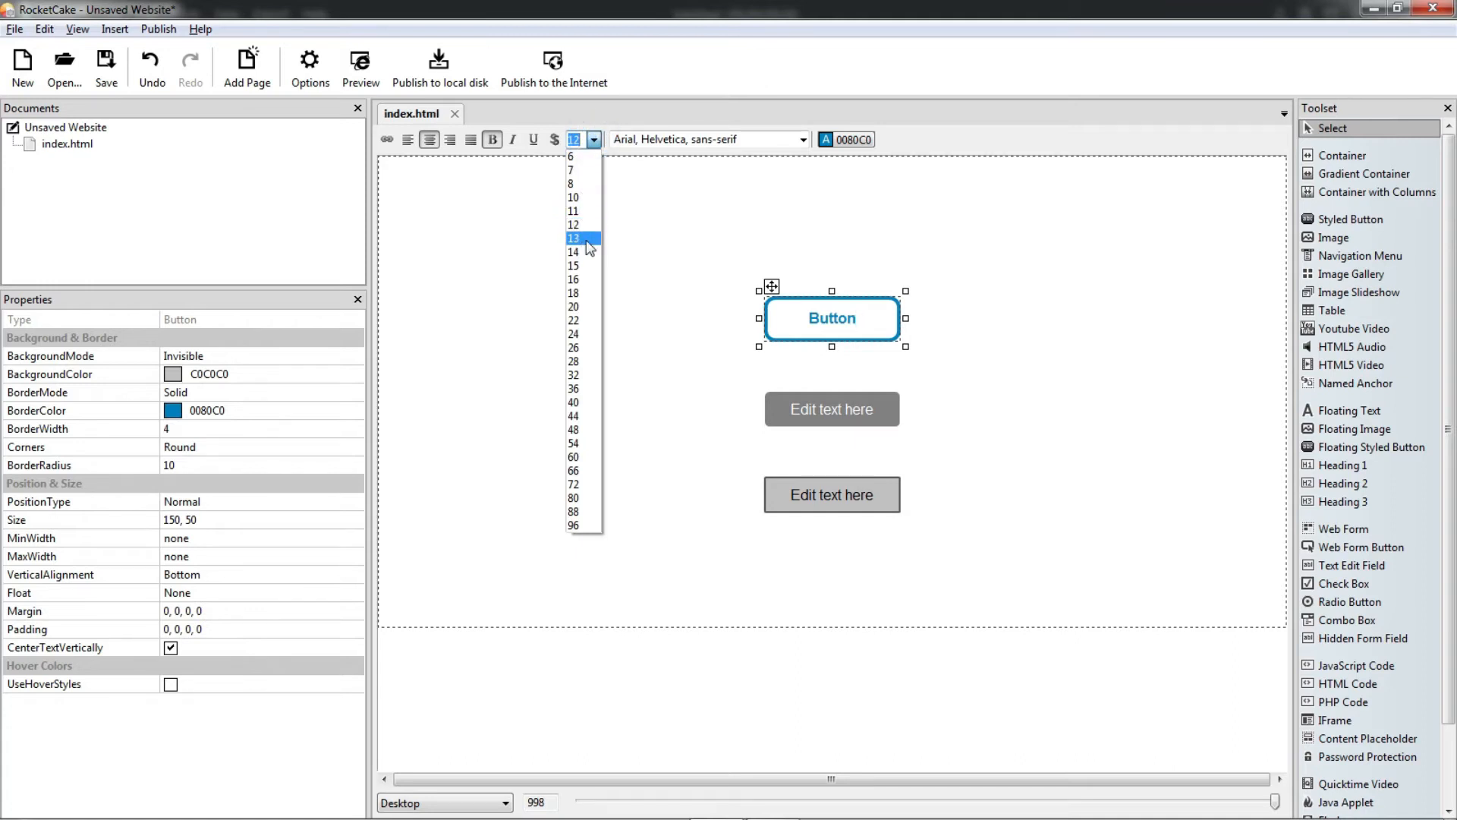
{"action": "left_click", "coordinate": [588, 243]}
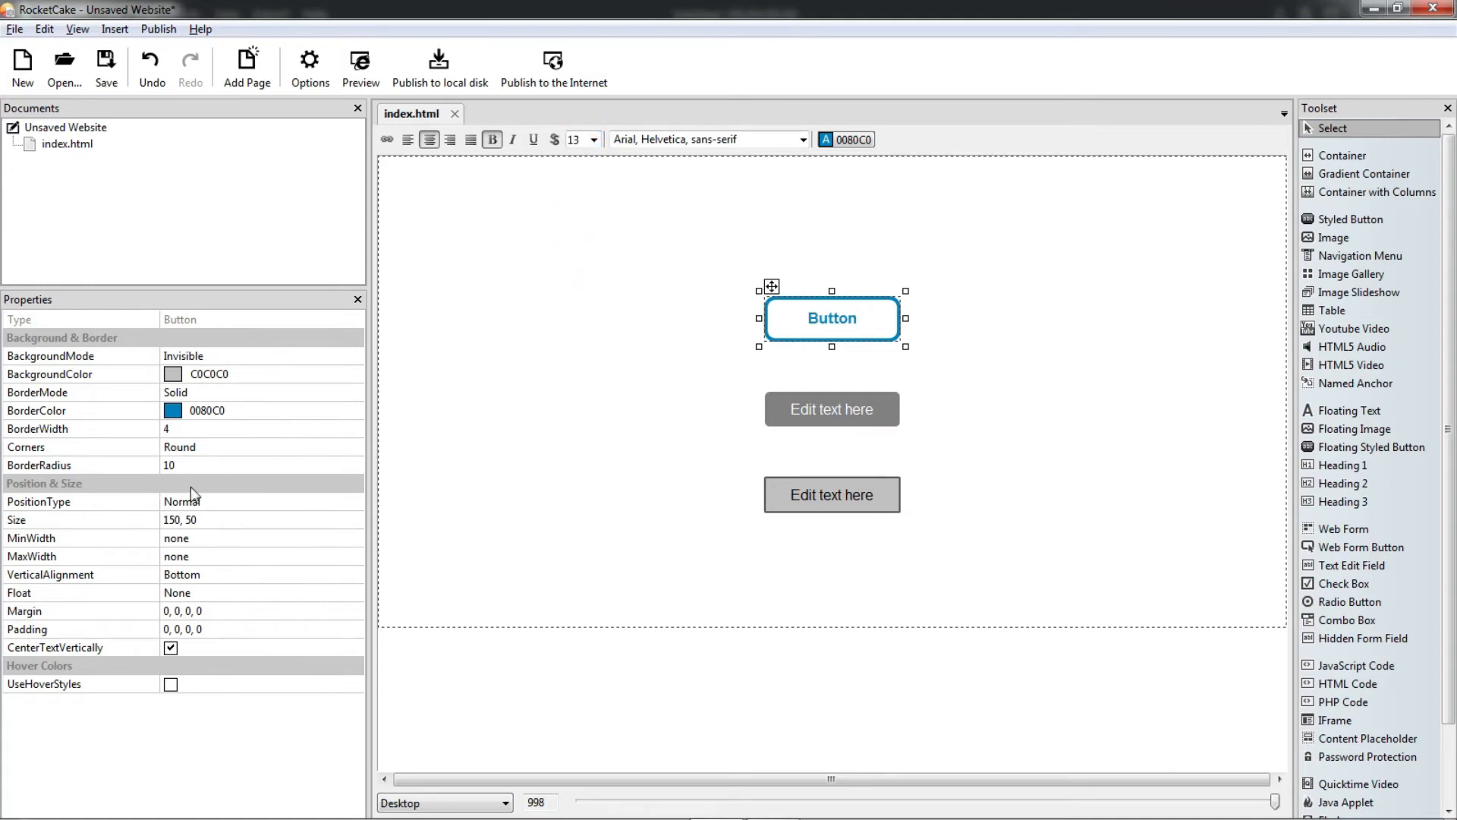
- Set the top button's border radius to 25 and preview the page
{"action": "left_click", "coordinate": [199, 464]}
{"action": "type", "text": "25"}
{"action": "left_click", "coordinate": [1024, 352]}
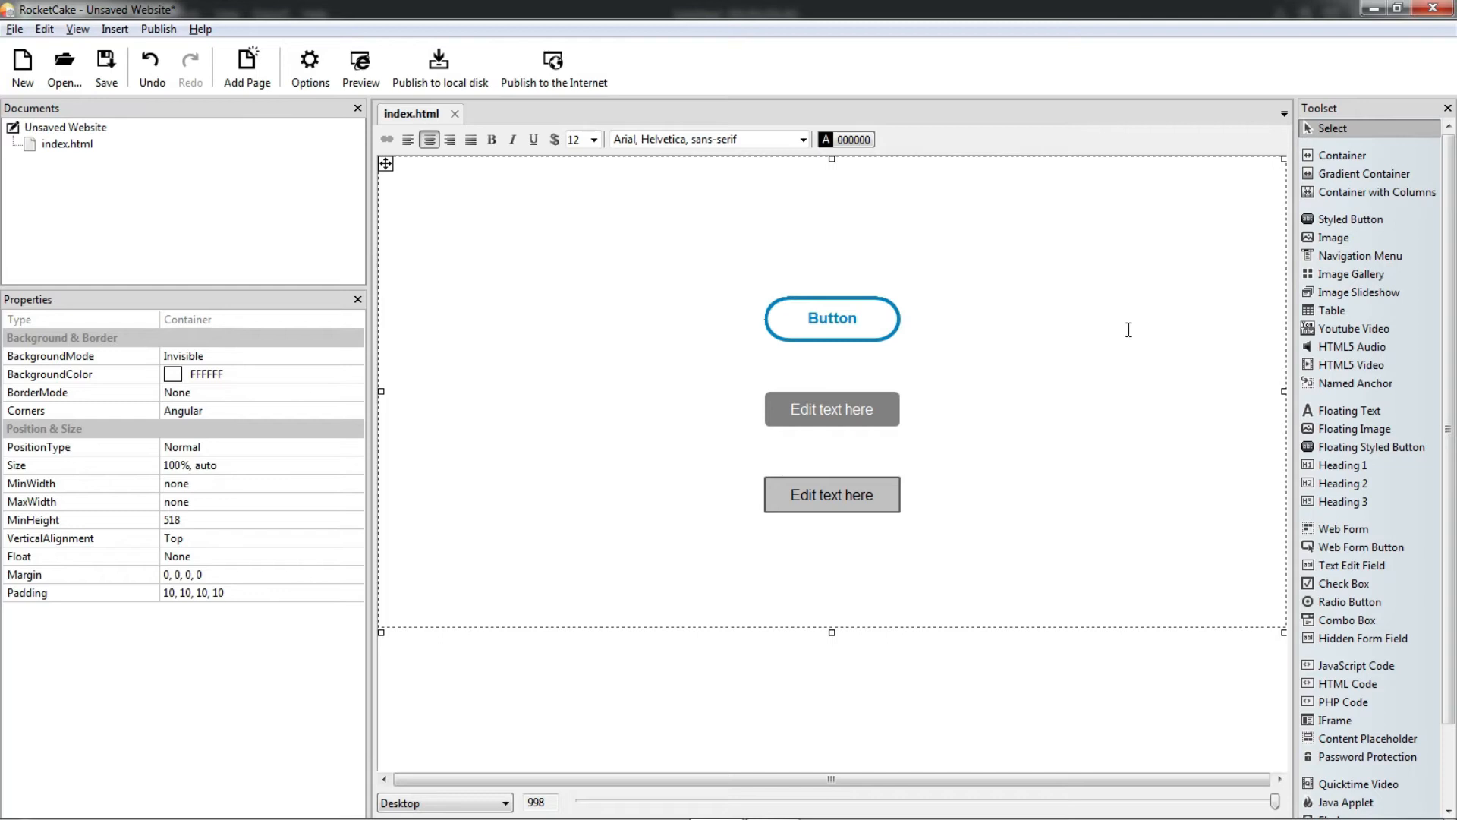
{"action": "left_click", "coordinate": [374, 81]}
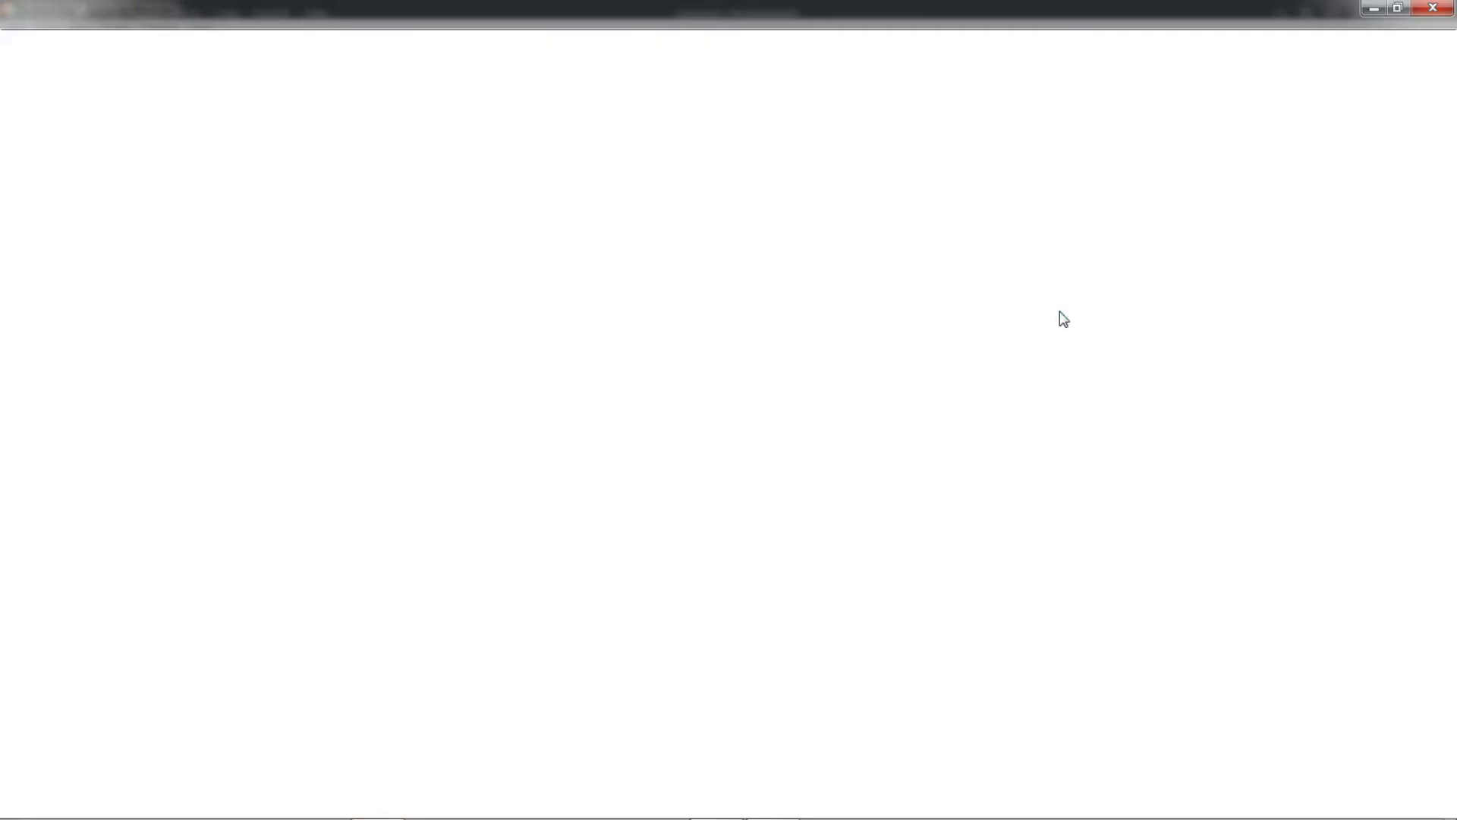
{"action": "left_click", "coordinate": [1434, 8]}
- Replace the dark grey middle button's text with "Button" in bold at font size 13
{"action": "left_click", "coordinate": [834, 430]}
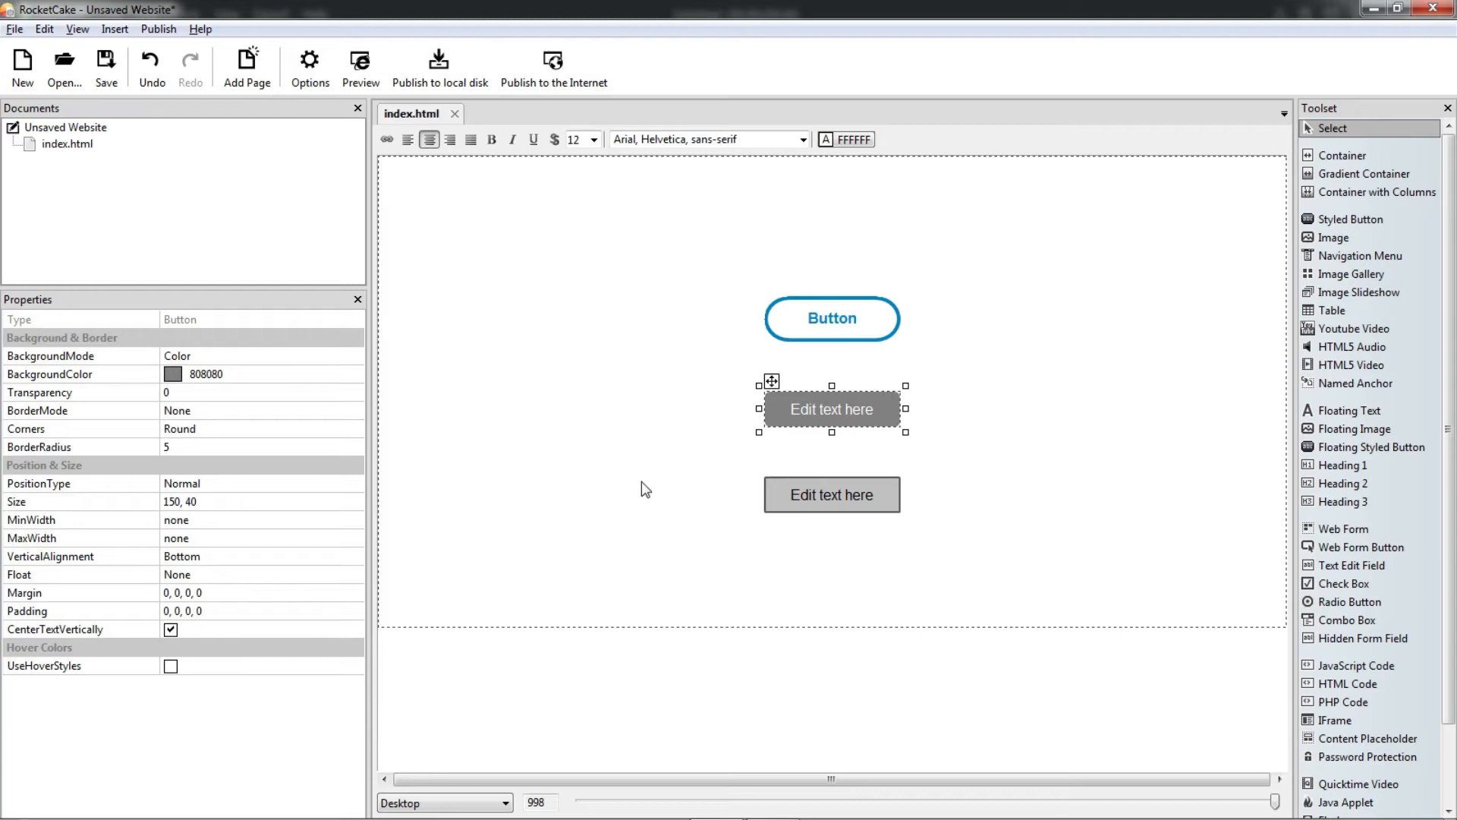
{"action": "left_click", "coordinate": [801, 411]}
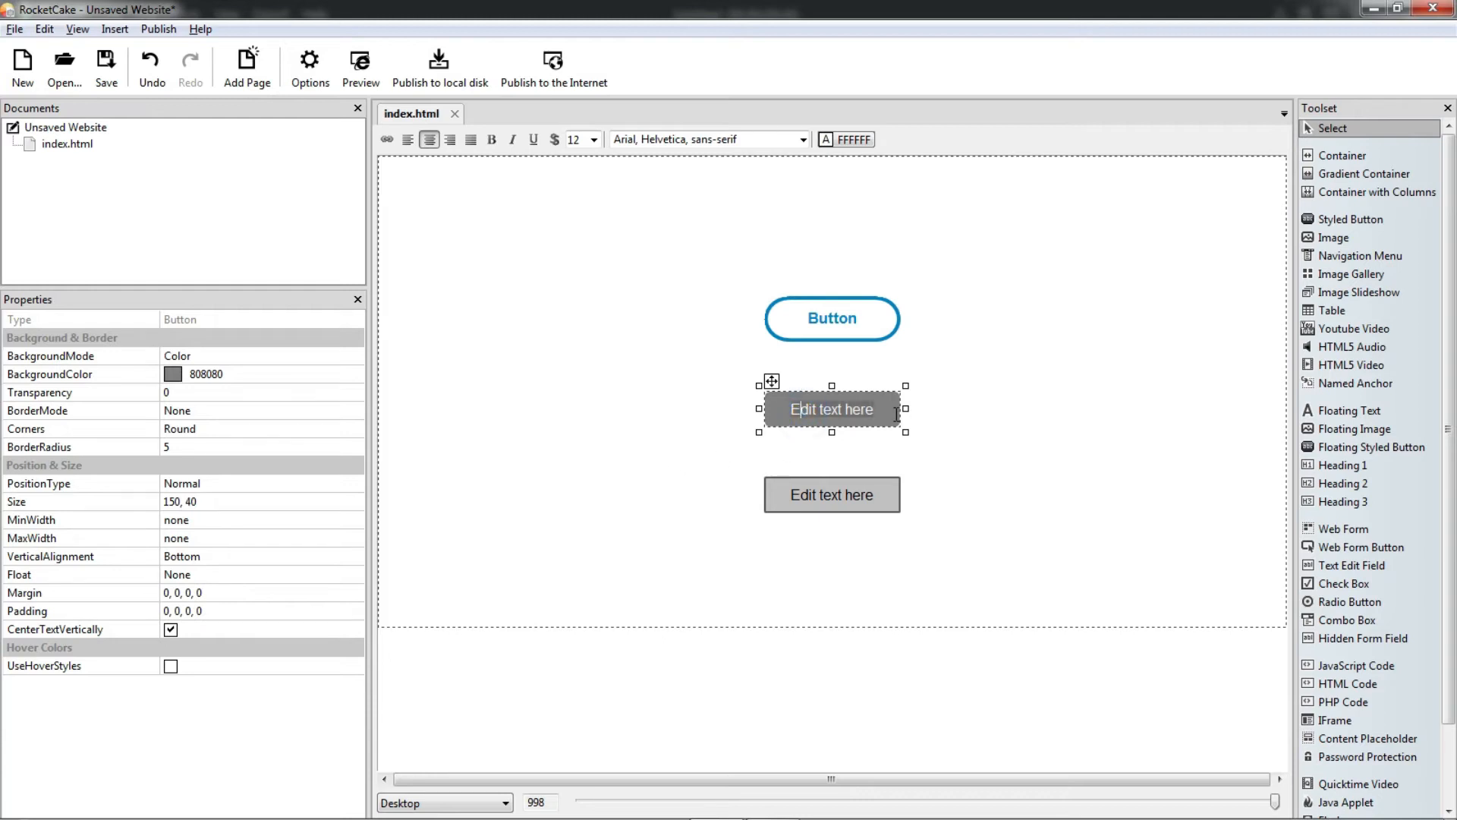
{"action": "key", "text": "ctrl+a"}
{"action": "type", "text": "Button"}
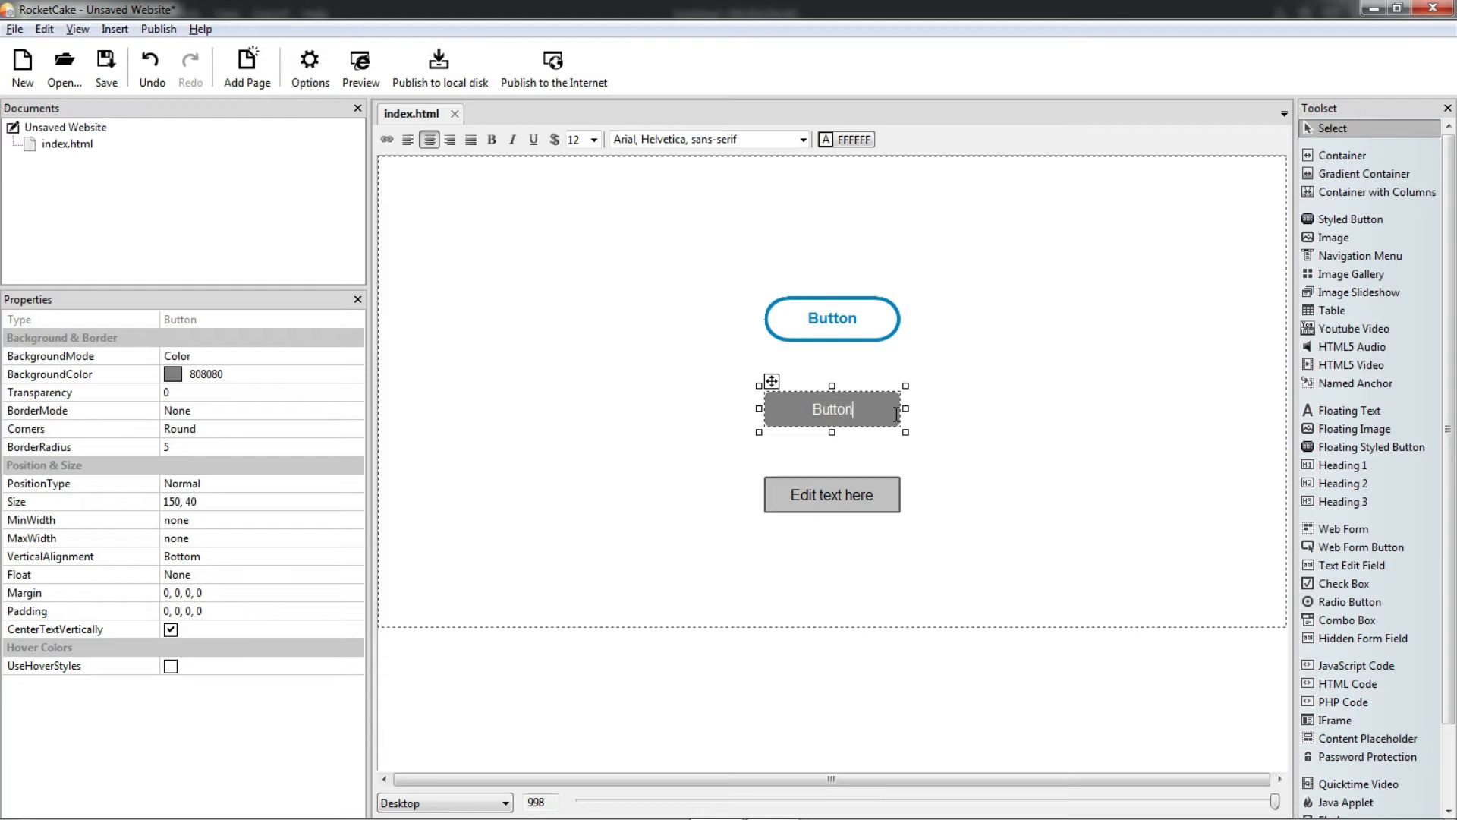
{"action": "left_click", "coordinate": [492, 139]}
{"action": "left_click", "coordinate": [594, 140]}
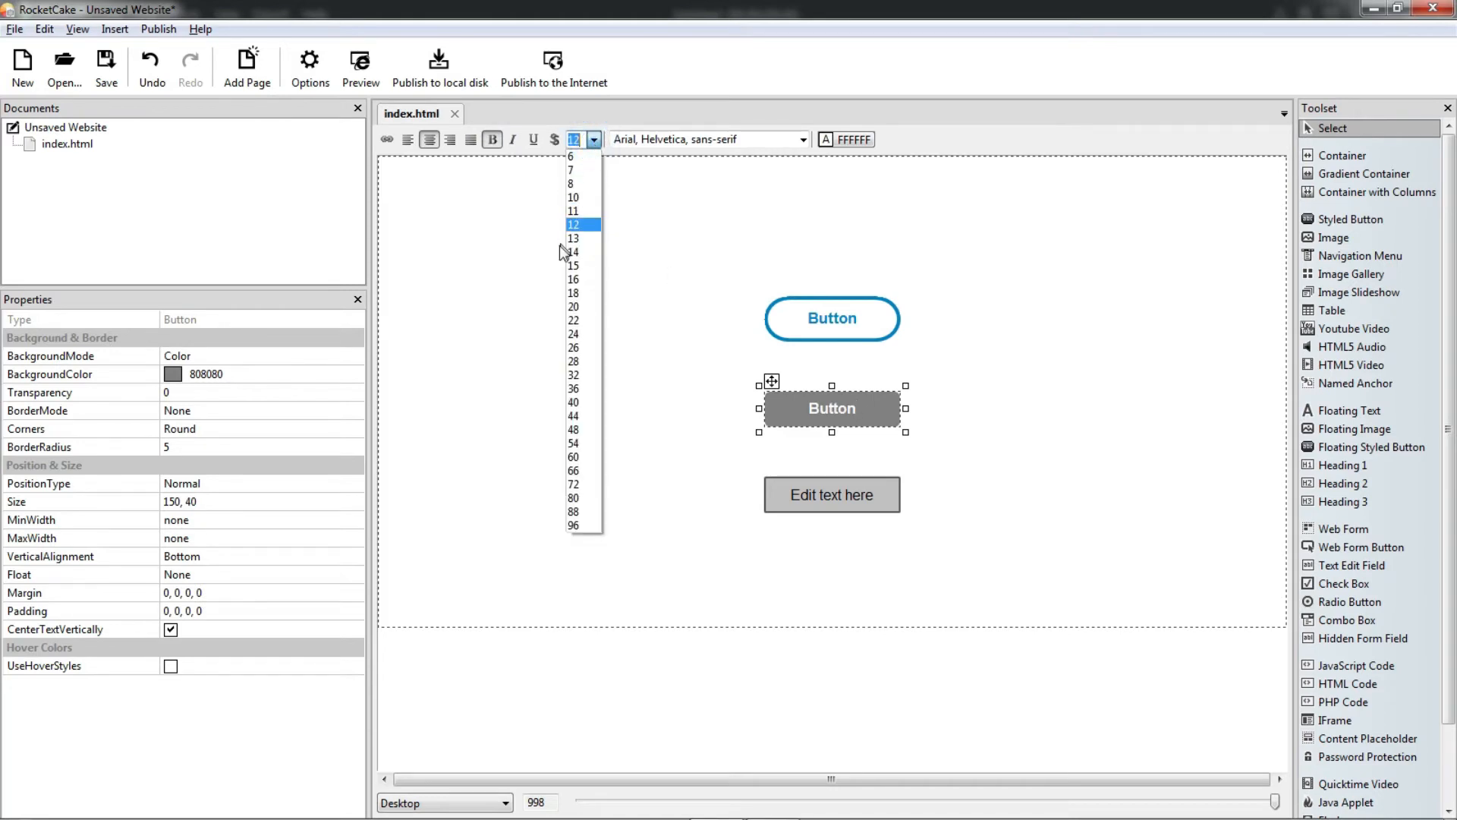
{"action": "left_click", "coordinate": [573, 236]}
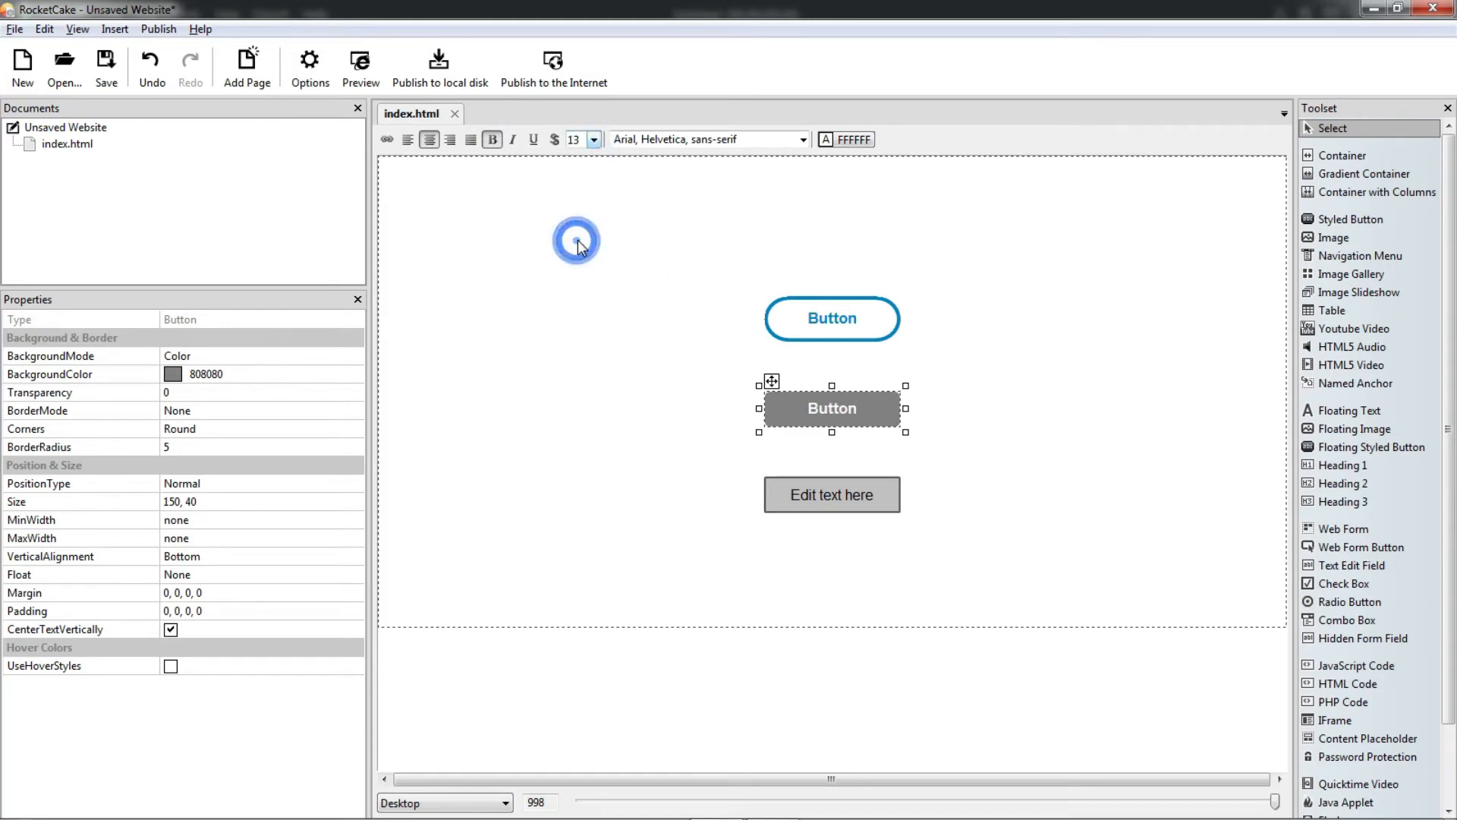
- Set the middle button's size to 150, 46
{"action": "left_click", "coordinate": [216, 501]}
{"action": "type", "text": "4"}
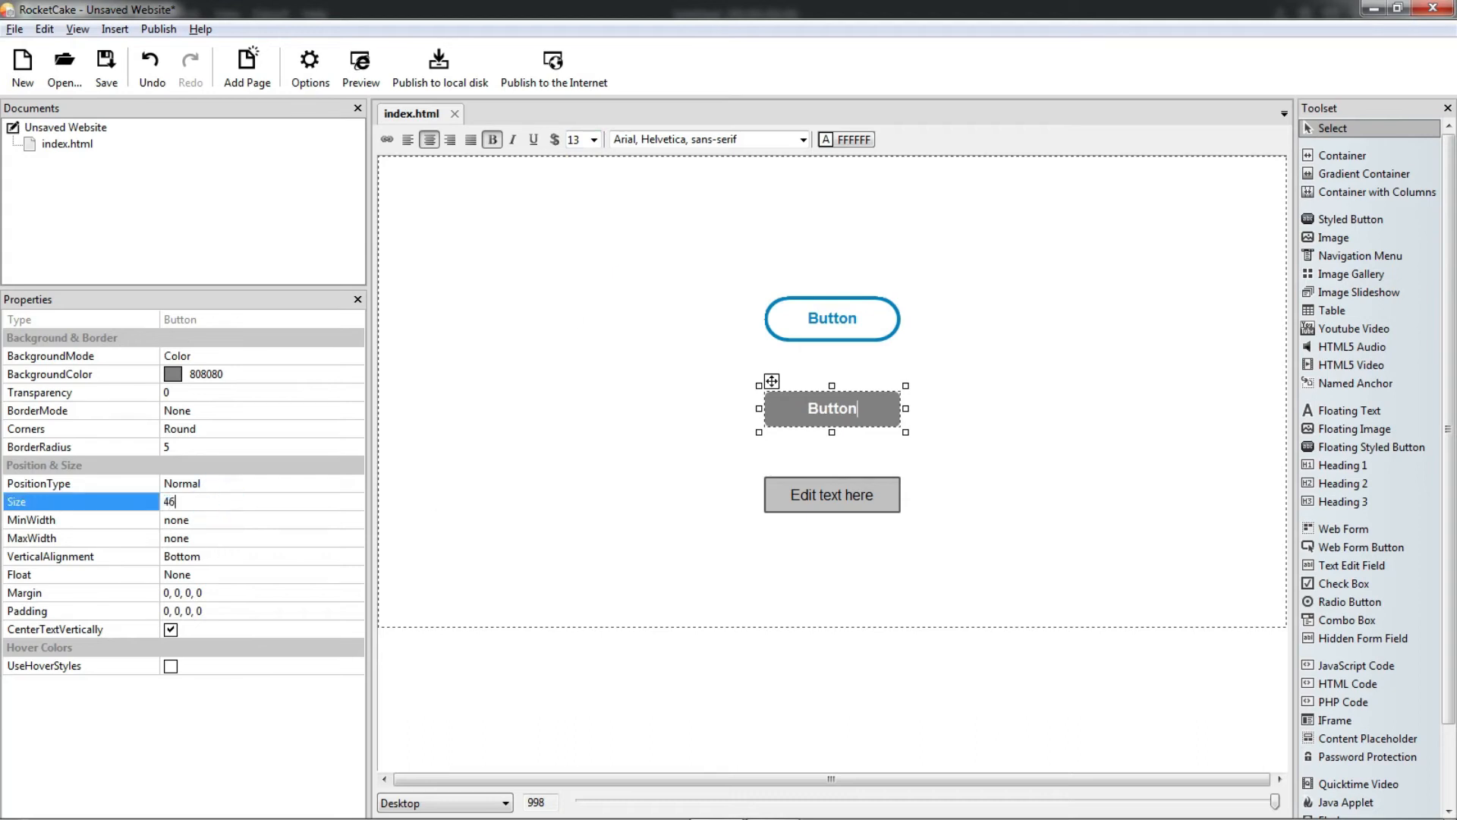
{"action": "type", "text": "6"}
{"action": "key", "text": "Return"}
{"action": "left_click", "coordinate": [215, 504]}
{"action": "key", "text": "Left"}
{"action": "key", "text": "Left"}
{"action": "key", "text": "Return"}
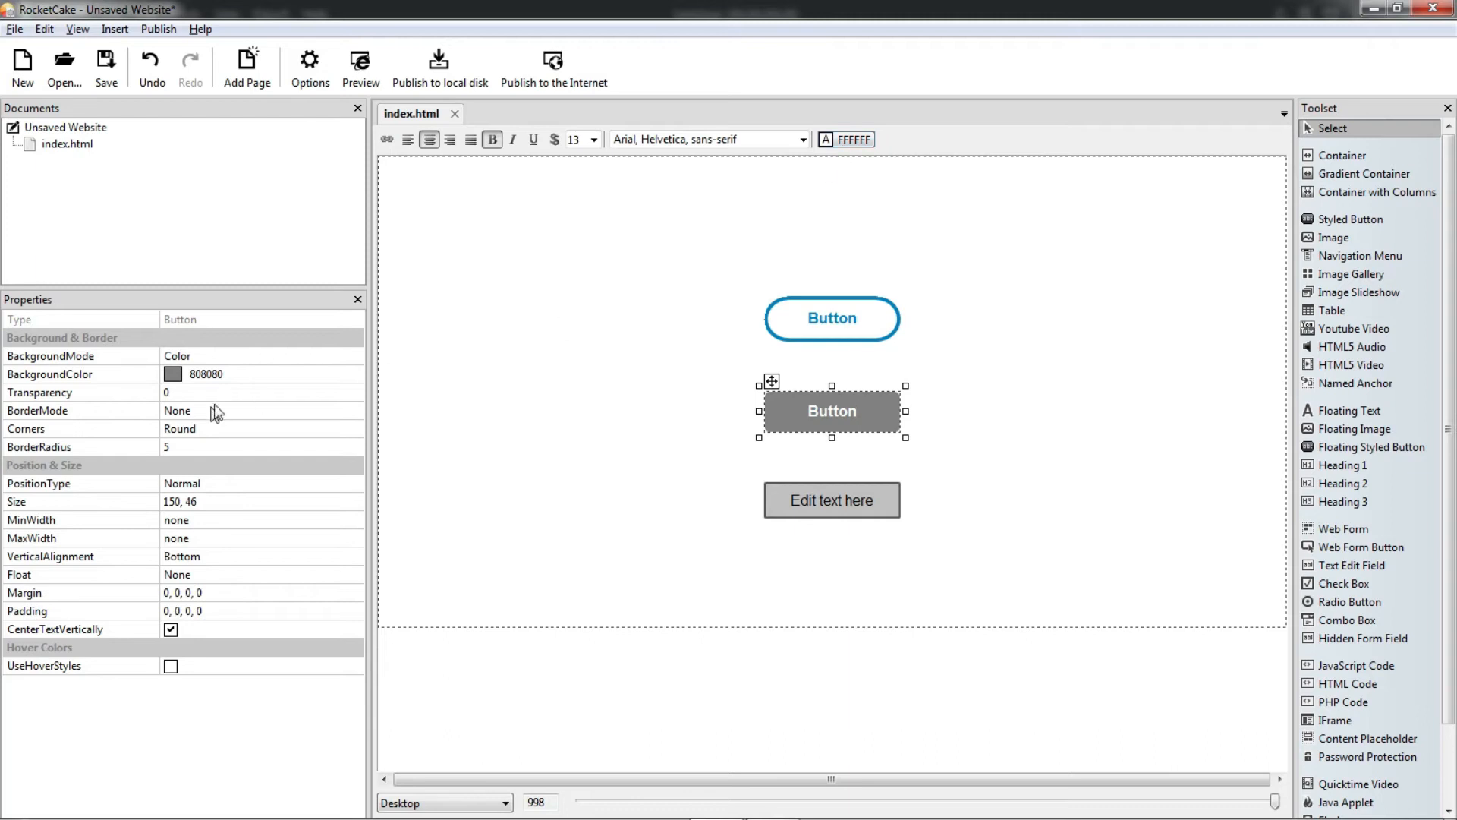
- Set the middle button's background colour to blue 0080C0
{"action": "left_click", "coordinate": [250, 375]}
{"action": "left_click", "coordinate": [354, 373]}
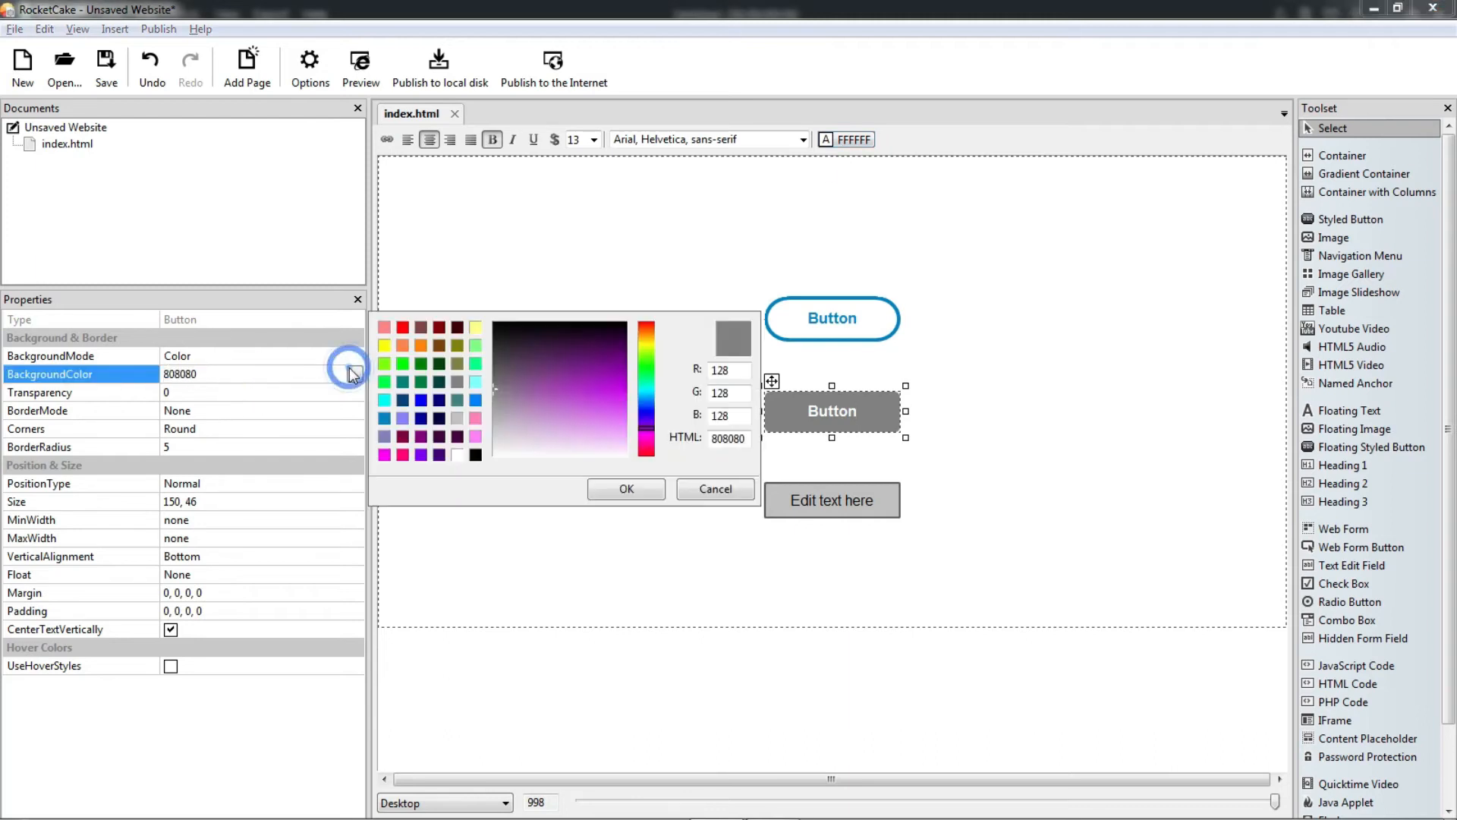
{"action": "left_click", "coordinate": [386, 417]}
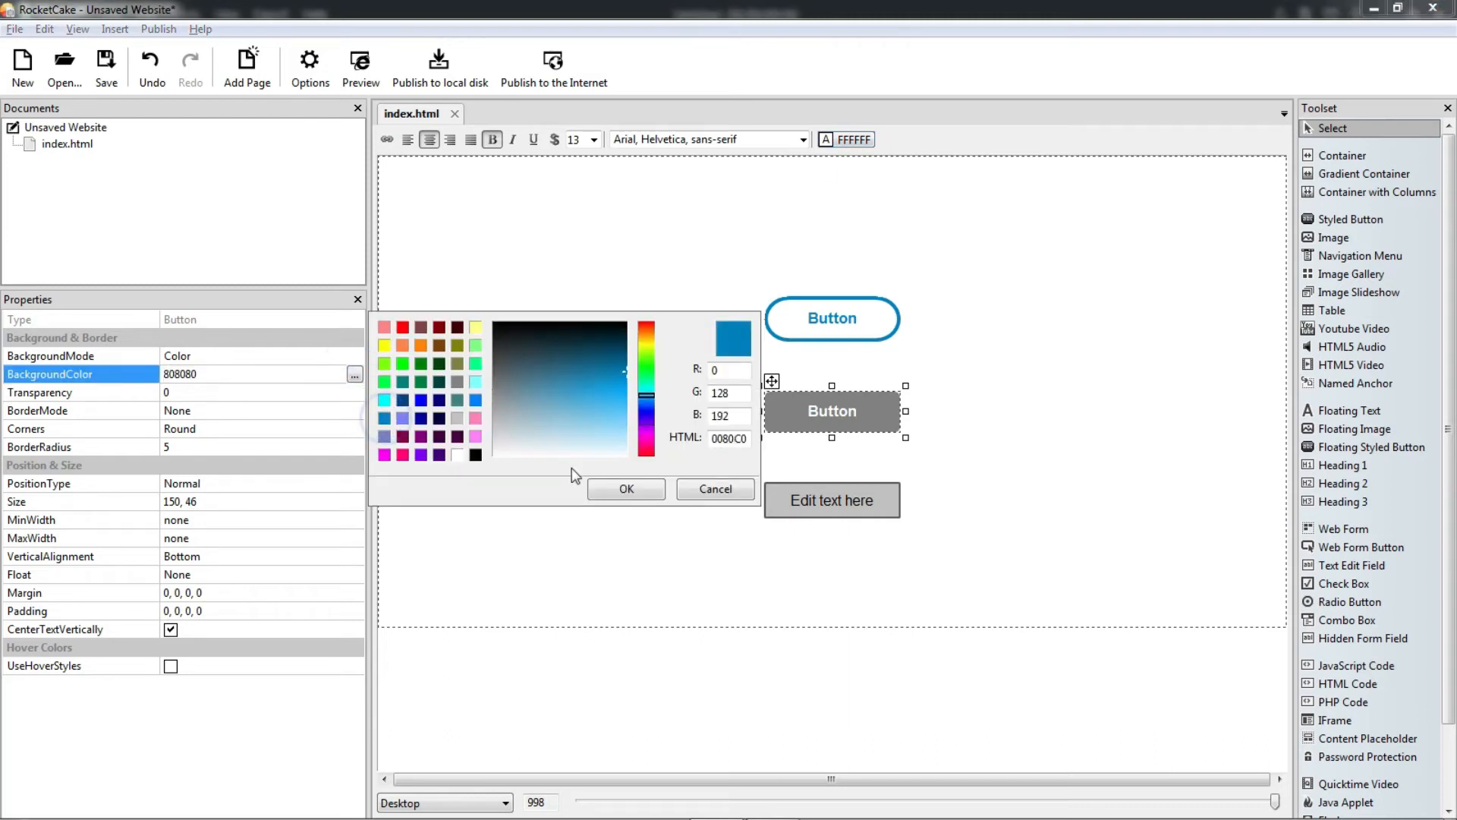
{"action": "left_click", "coordinate": [627, 489]}
{"action": "left_click", "coordinate": [1060, 478]}
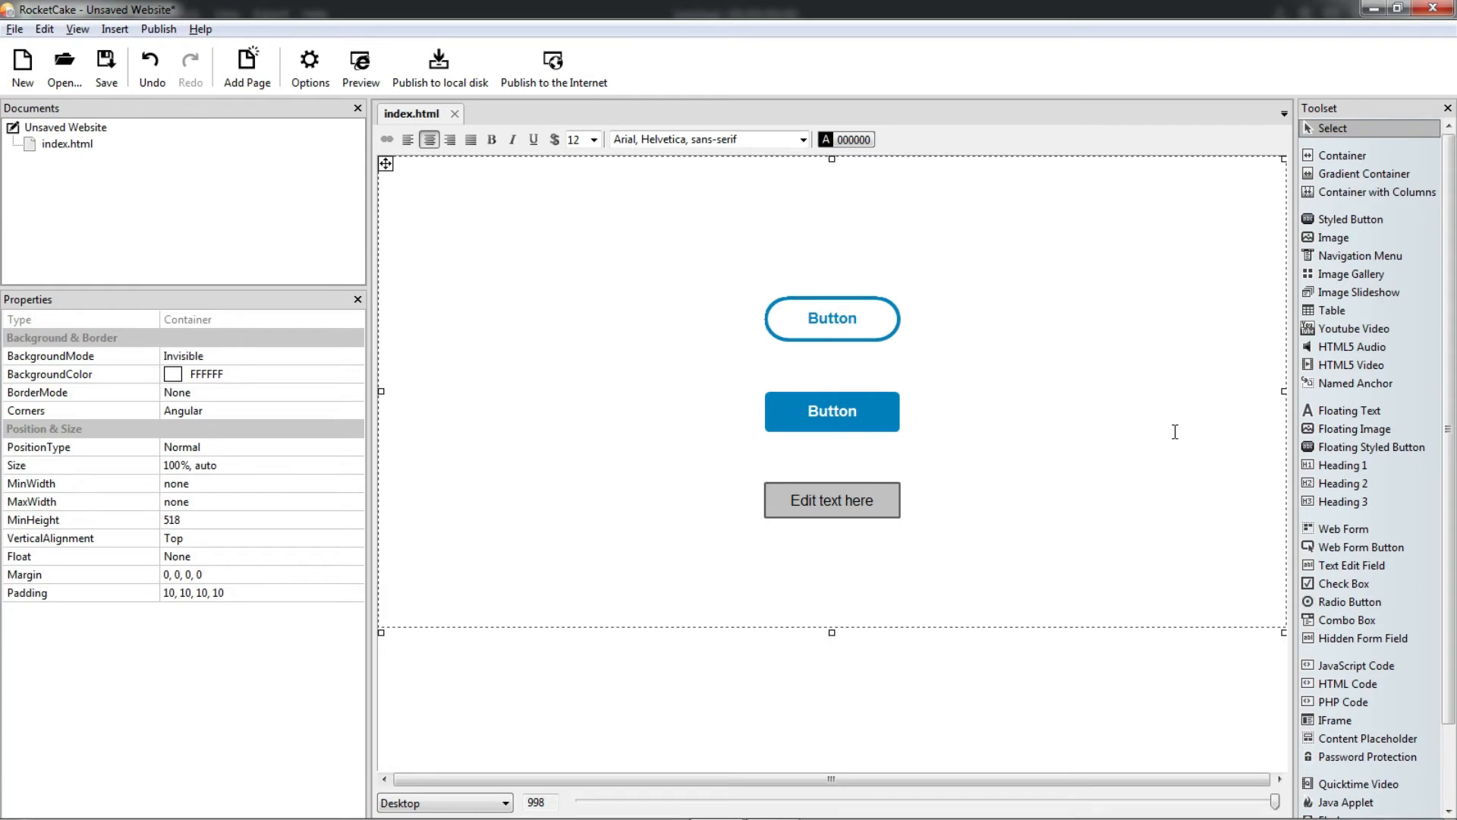
- Delete the thin-bordered bottom button and paste a copy of the top outlined button in its place
{"action": "left_click", "coordinate": [864, 507]}
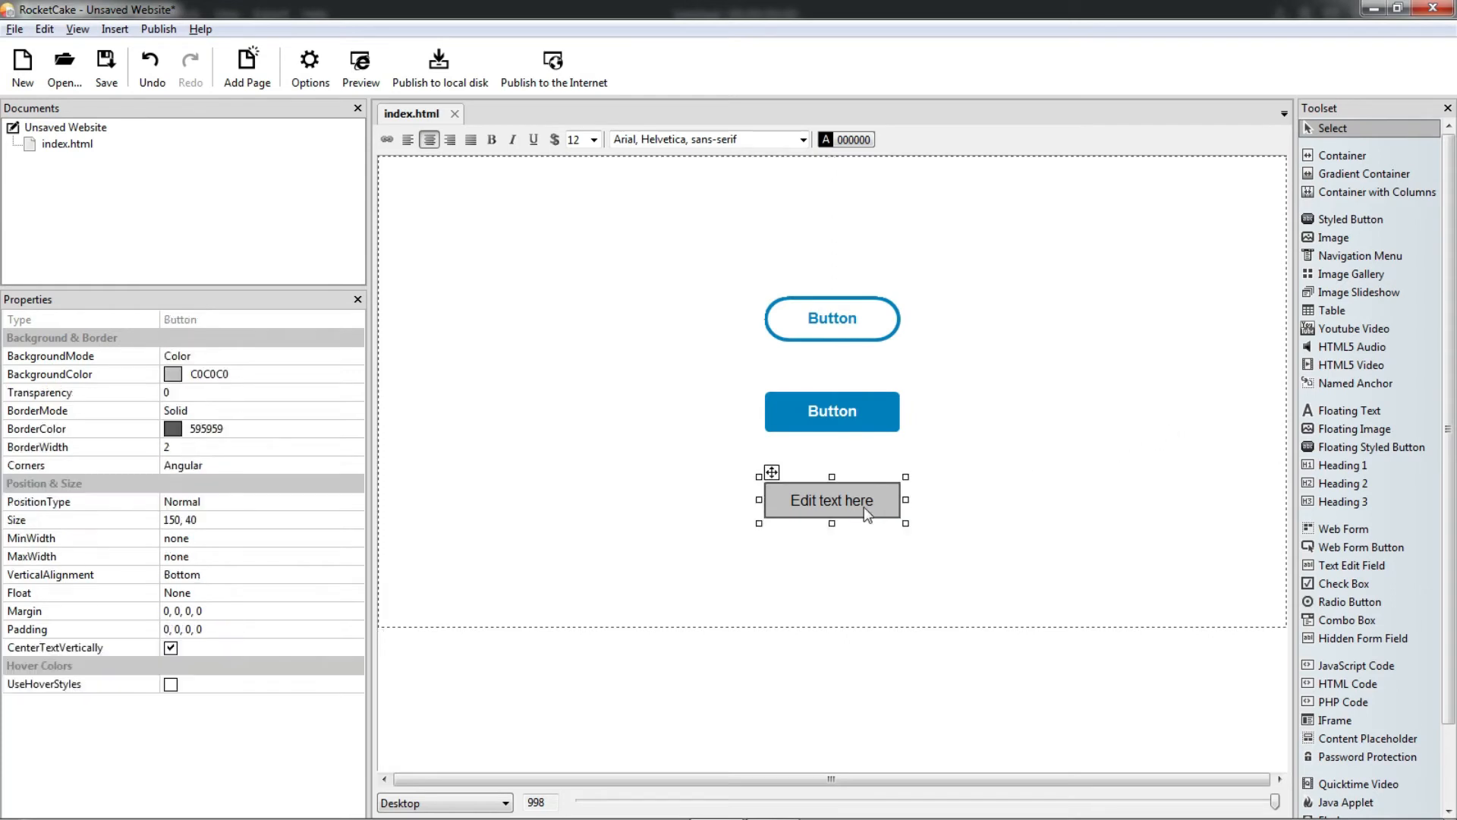
{"action": "key", "text": "Delete"}
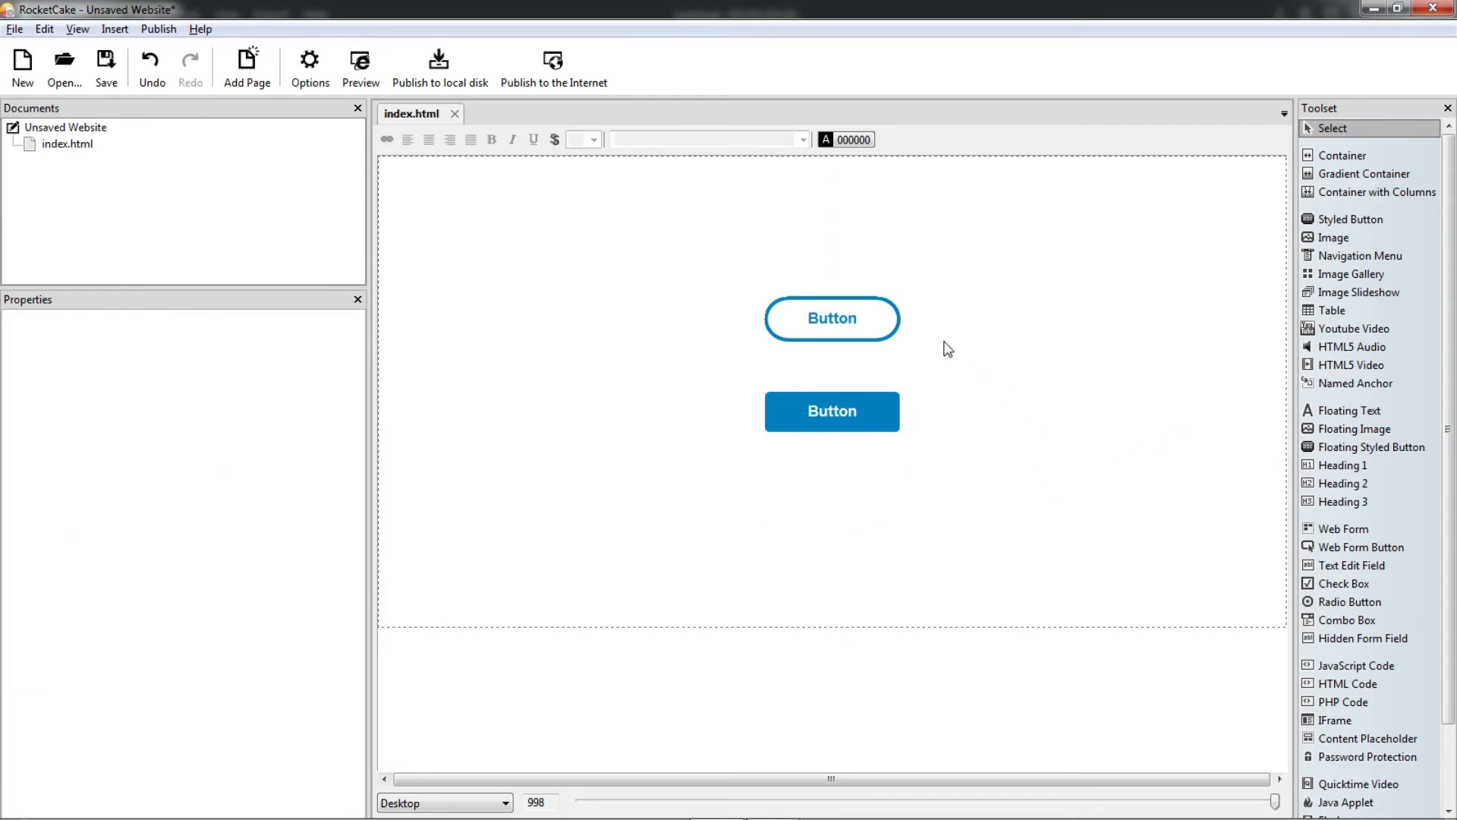
{"action": "left_click", "coordinate": [865, 309]}
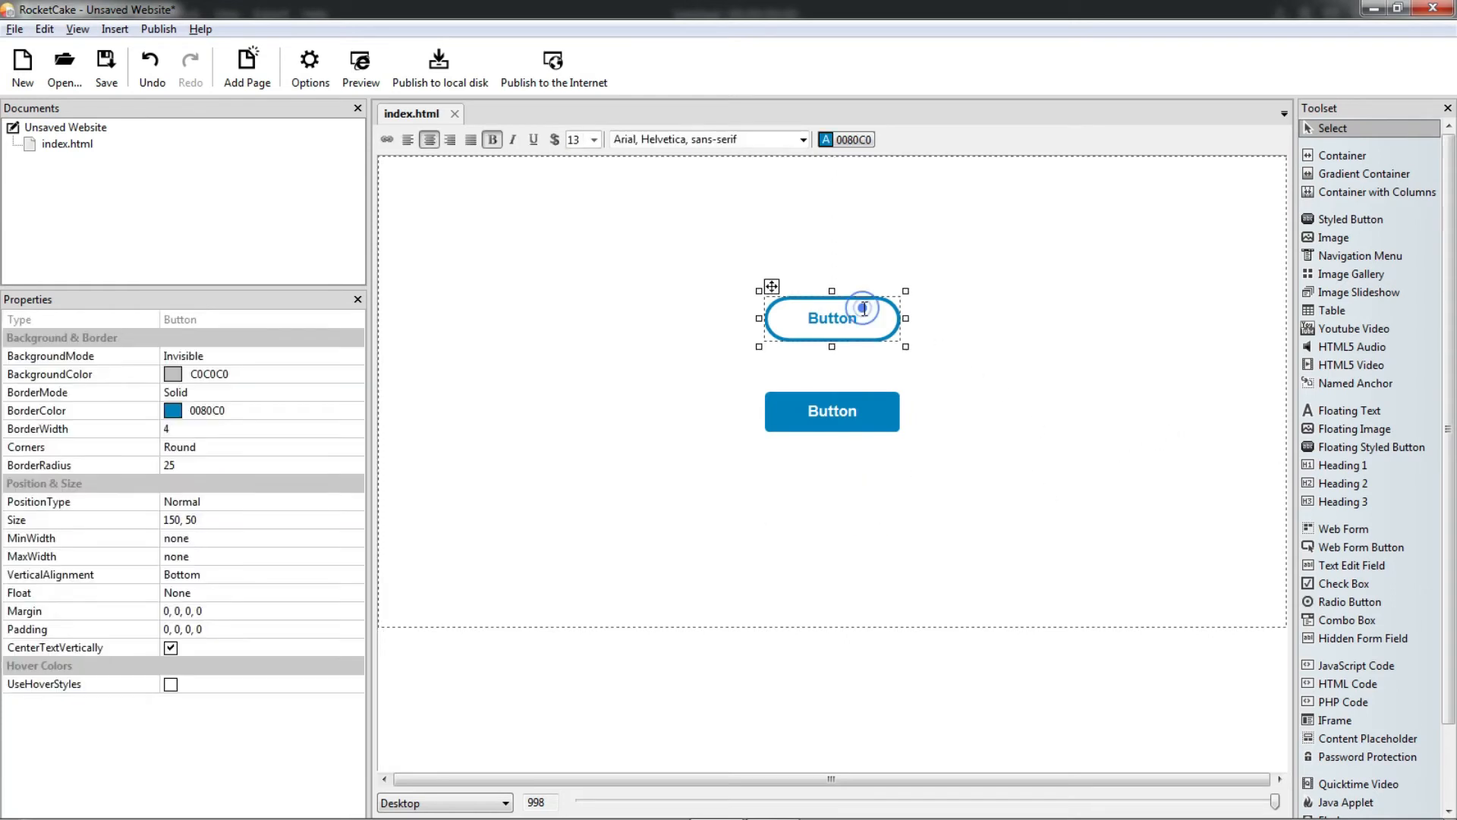
{"action": "left_click", "coordinate": [880, 501]}
{"action": "key", "text": "ctrl+v"}
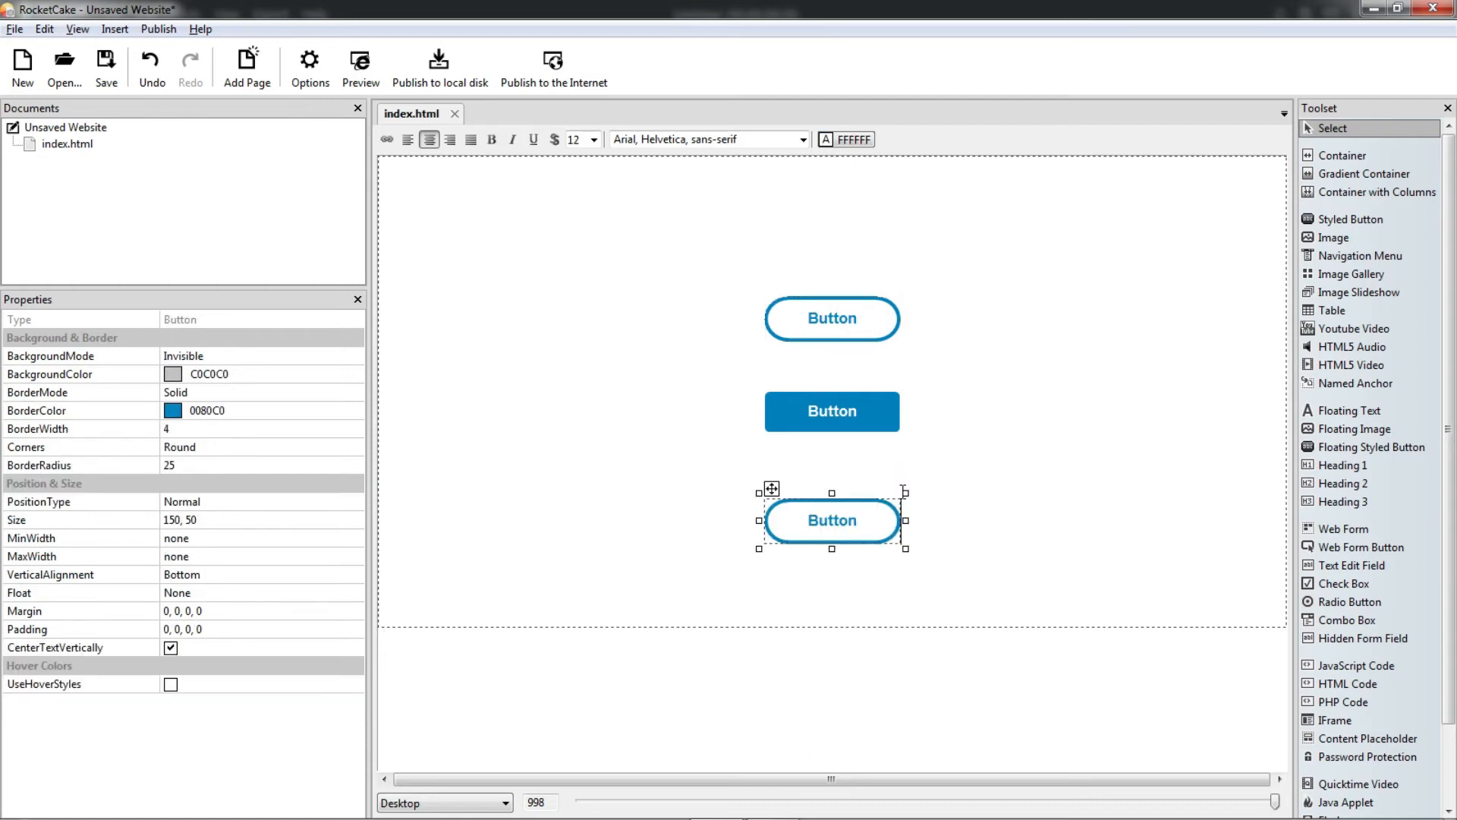
- Change the corners of the pasted bottom button to Angular
{"action": "left_click", "coordinate": [284, 444]}
{"action": "left_click", "coordinate": [356, 448]}
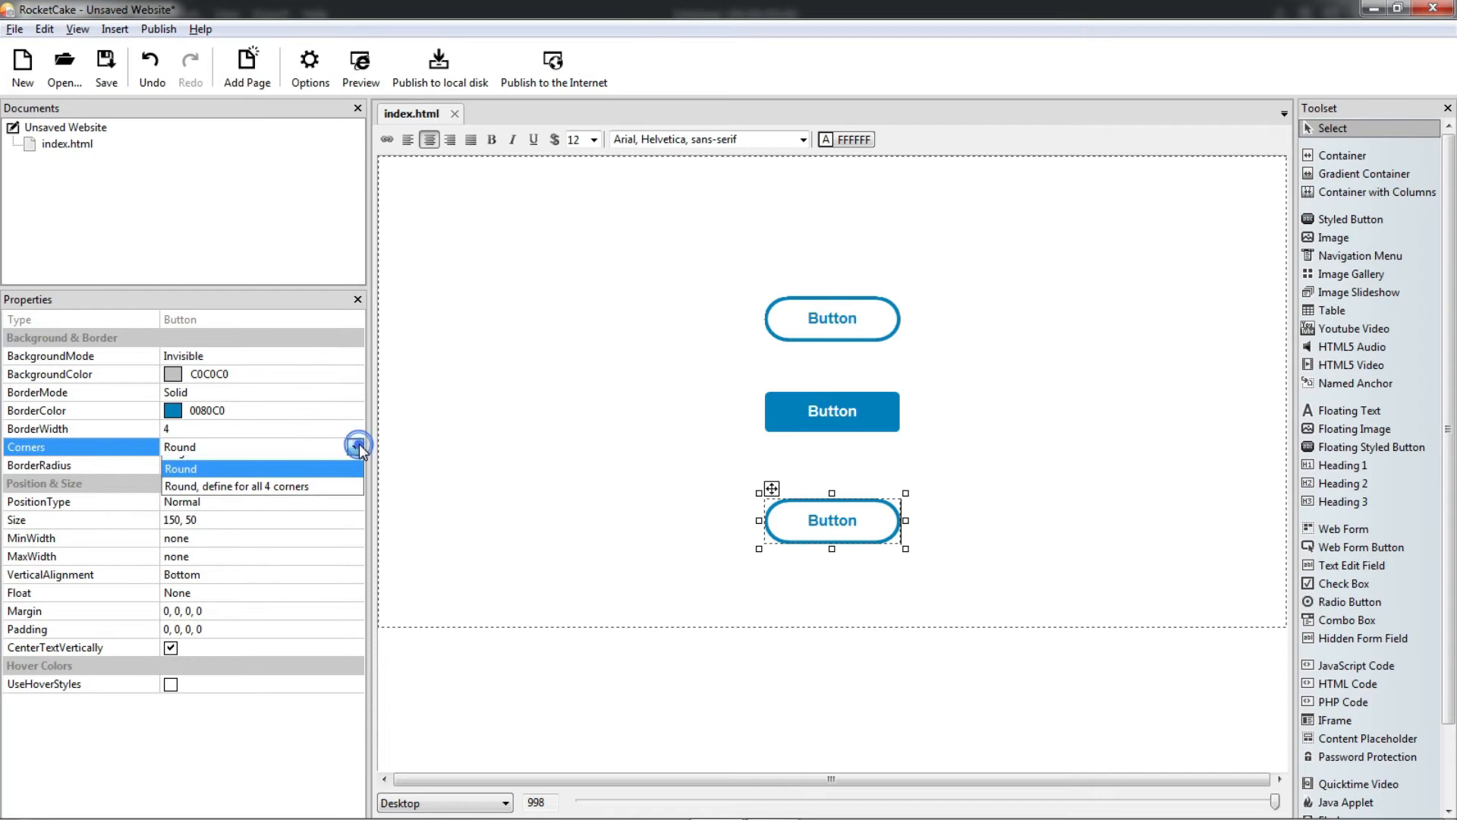
{"action": "left_click", "coordinate": [300, 463]}
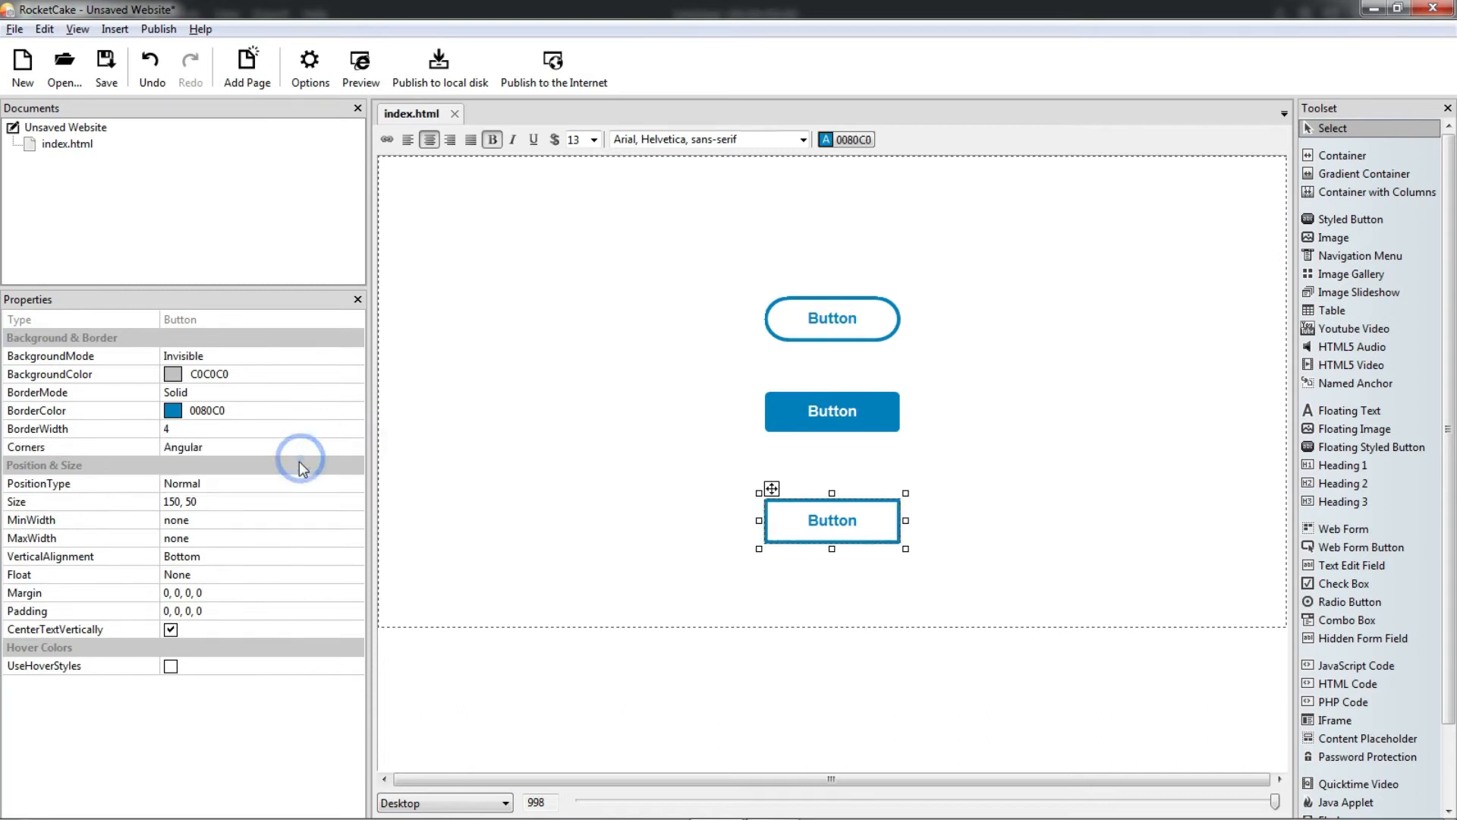
{"action": "left_click", "coordinate": [1082, 465]}
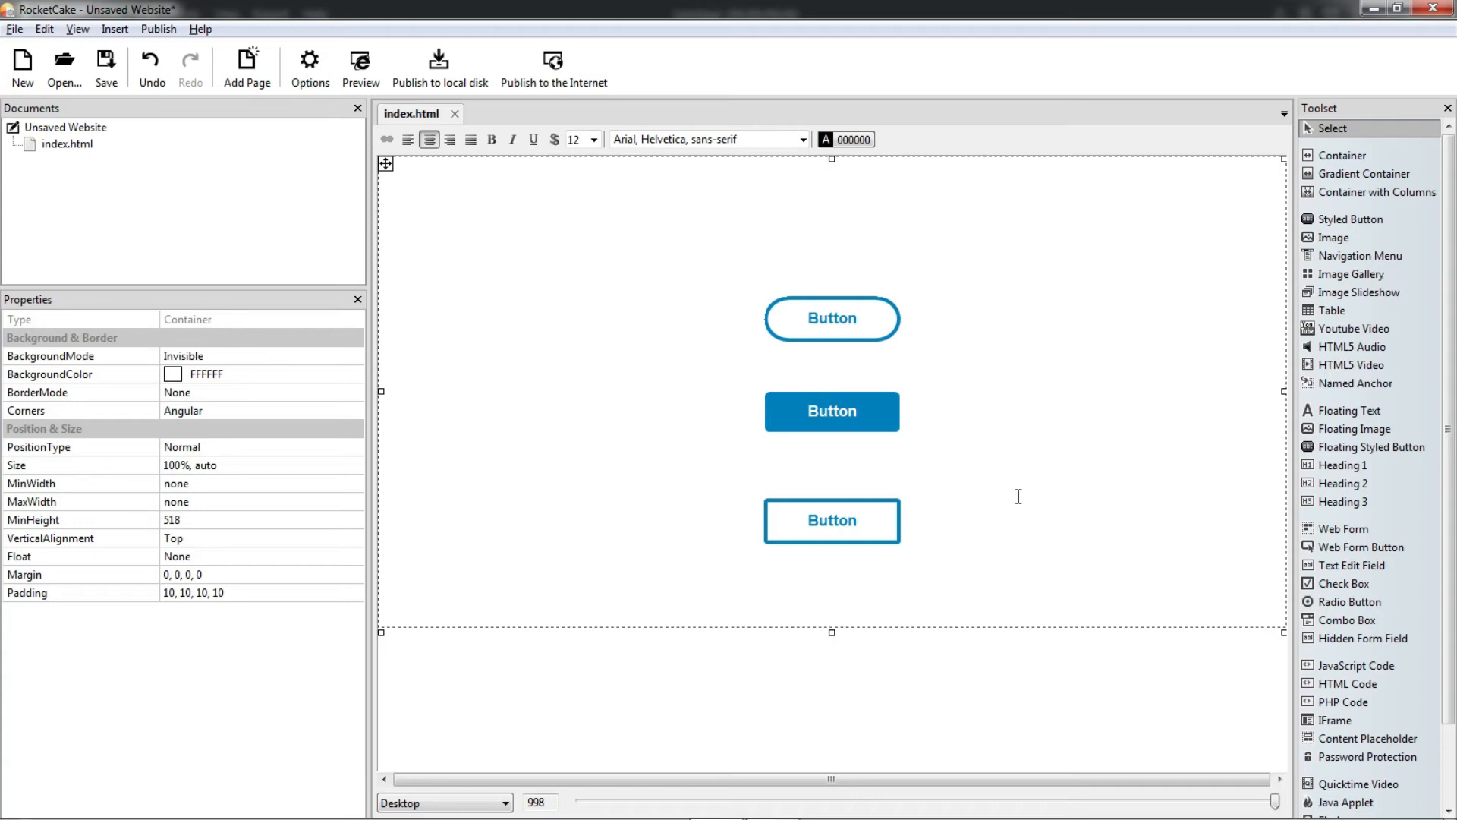
- Remove blank lines above the top button and add two line breaks after the bottom outlined button
{"action": "left_click", "coordinate": [705, 201]}
{"action": "left_click", "coordinate": [911, 531]}
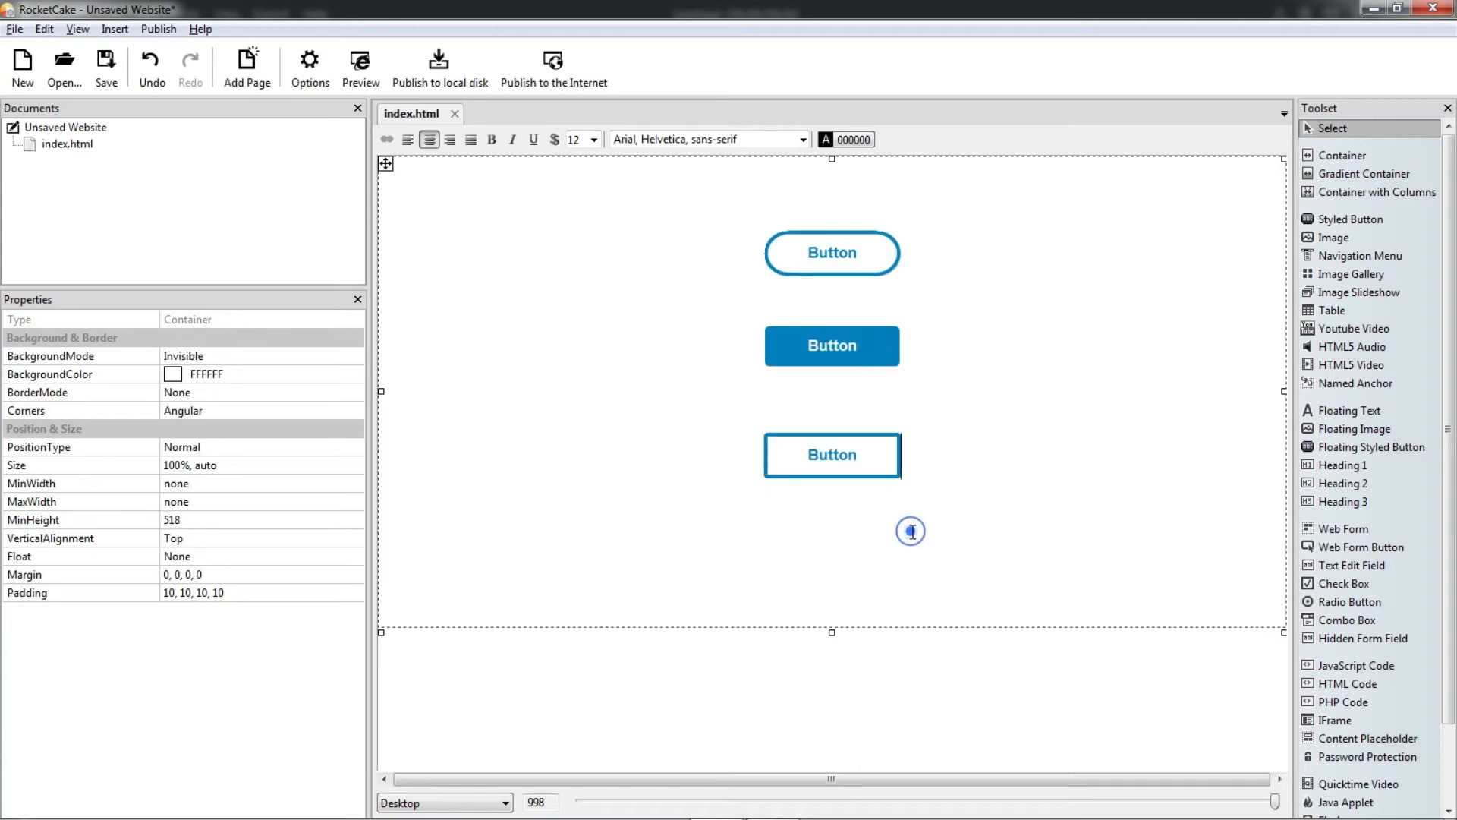
{"action": "key", "text": "Return"}
{"action": "key", "text": "Return"}
- Insert the predefined green gradient styled button with square corners and dark border below the other buttons, and centre it
{"action": "left_click", "coordinate": [1387, 221]}
{"action": "left_click", "coordinate": [849, 581]}
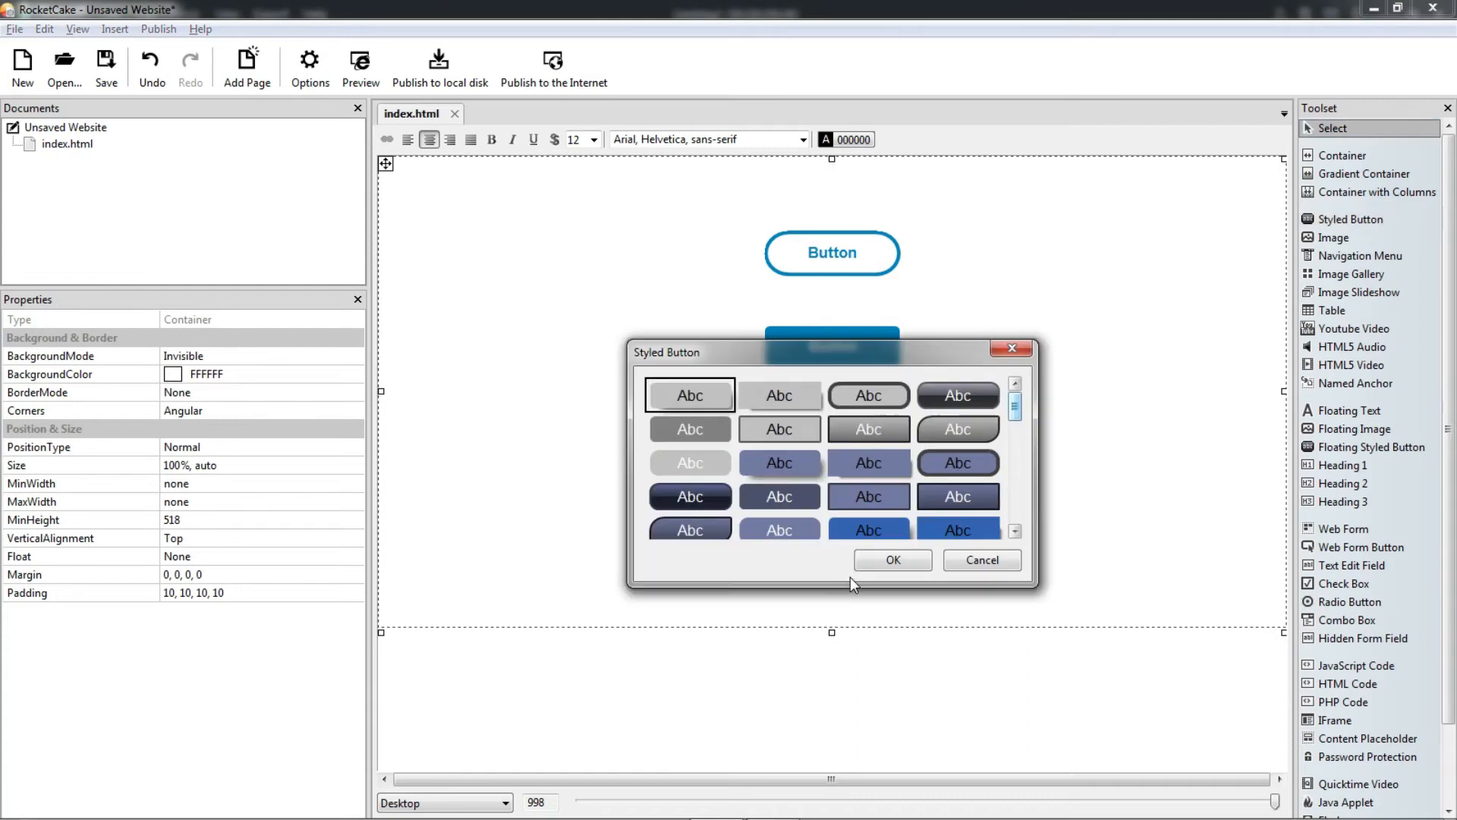
{"action": "left_click_drag", "start_coordinate": [1016, 407], "coordinate": [1017, 504]}
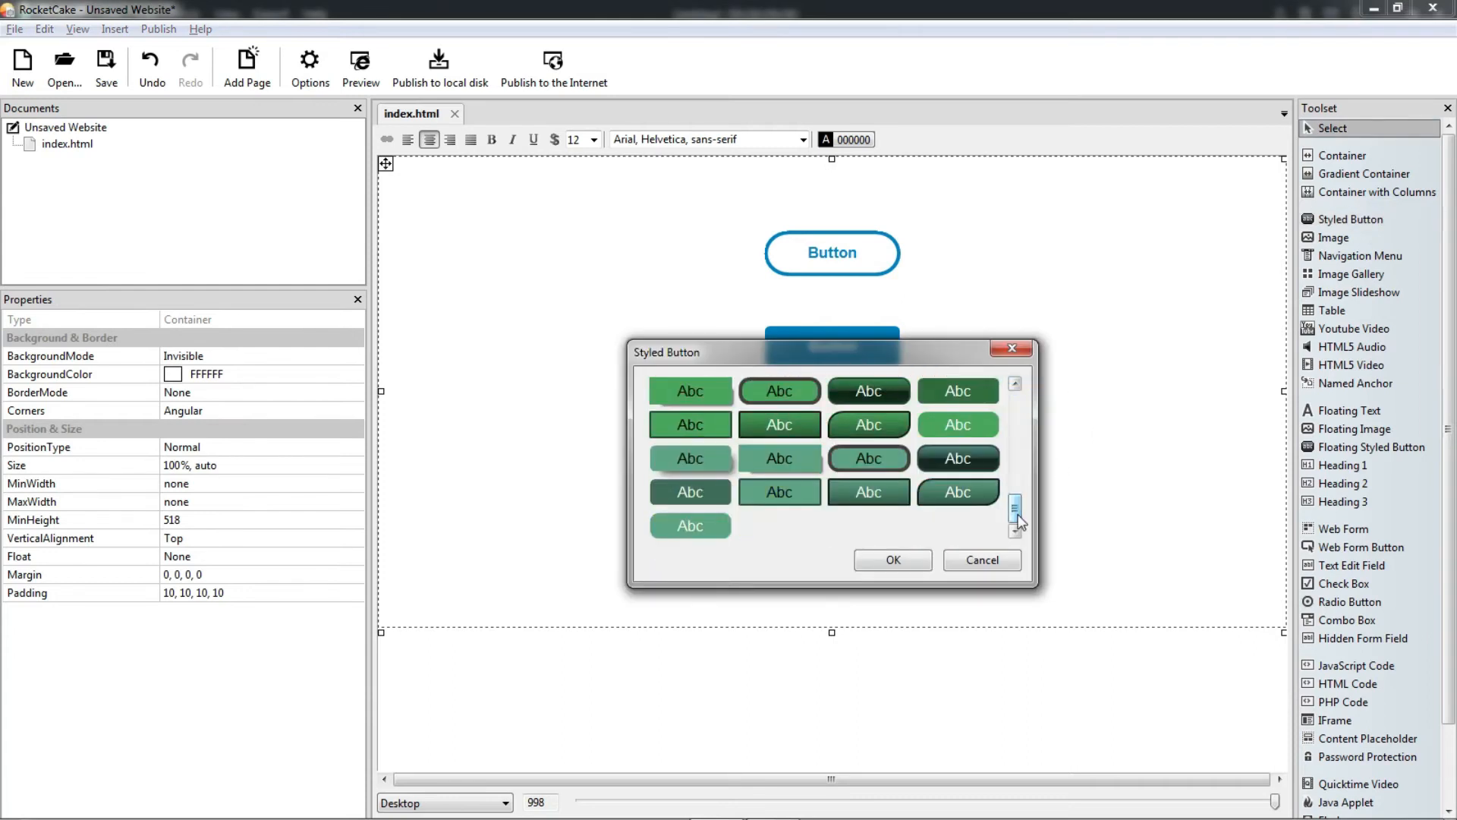
{"action": "left_click", "coordinate": [873, 495]}
{"action": "left_click", "coordinate": [898, 560]}
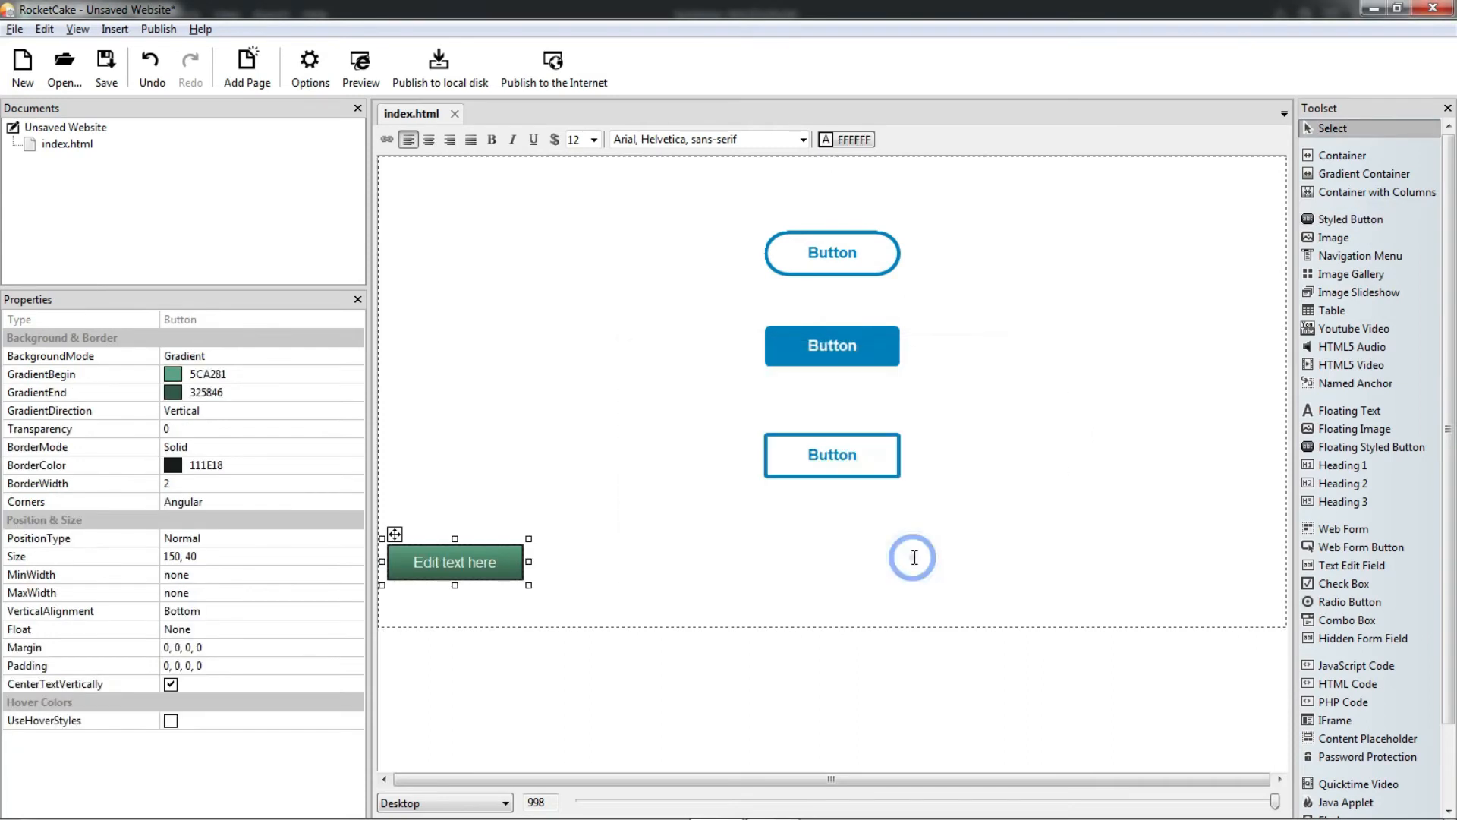
{"action": "left_click", "coordinate": [429, 139]}
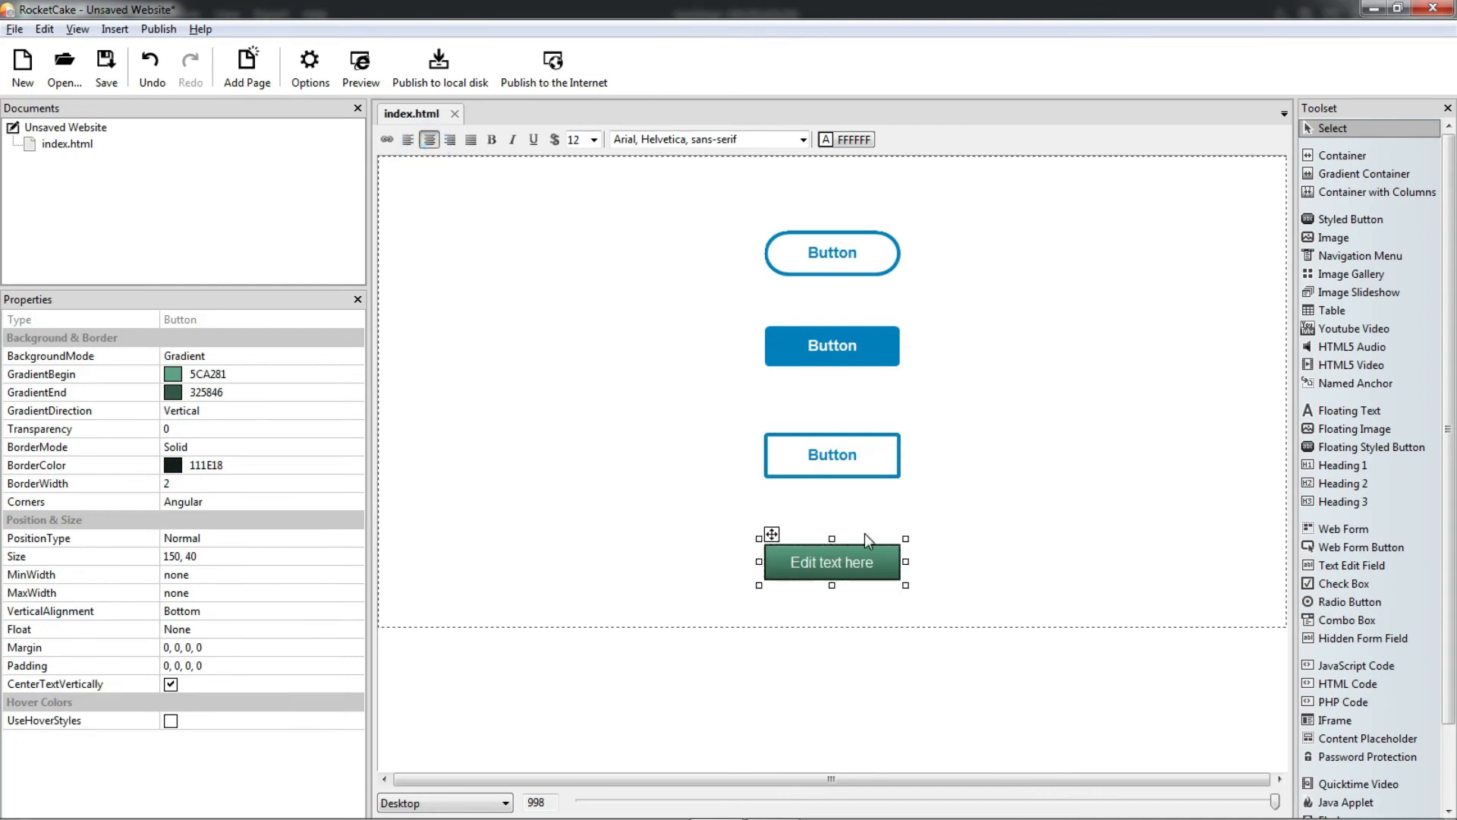
{"action": "left_click", "coordinate": [991, 571]}
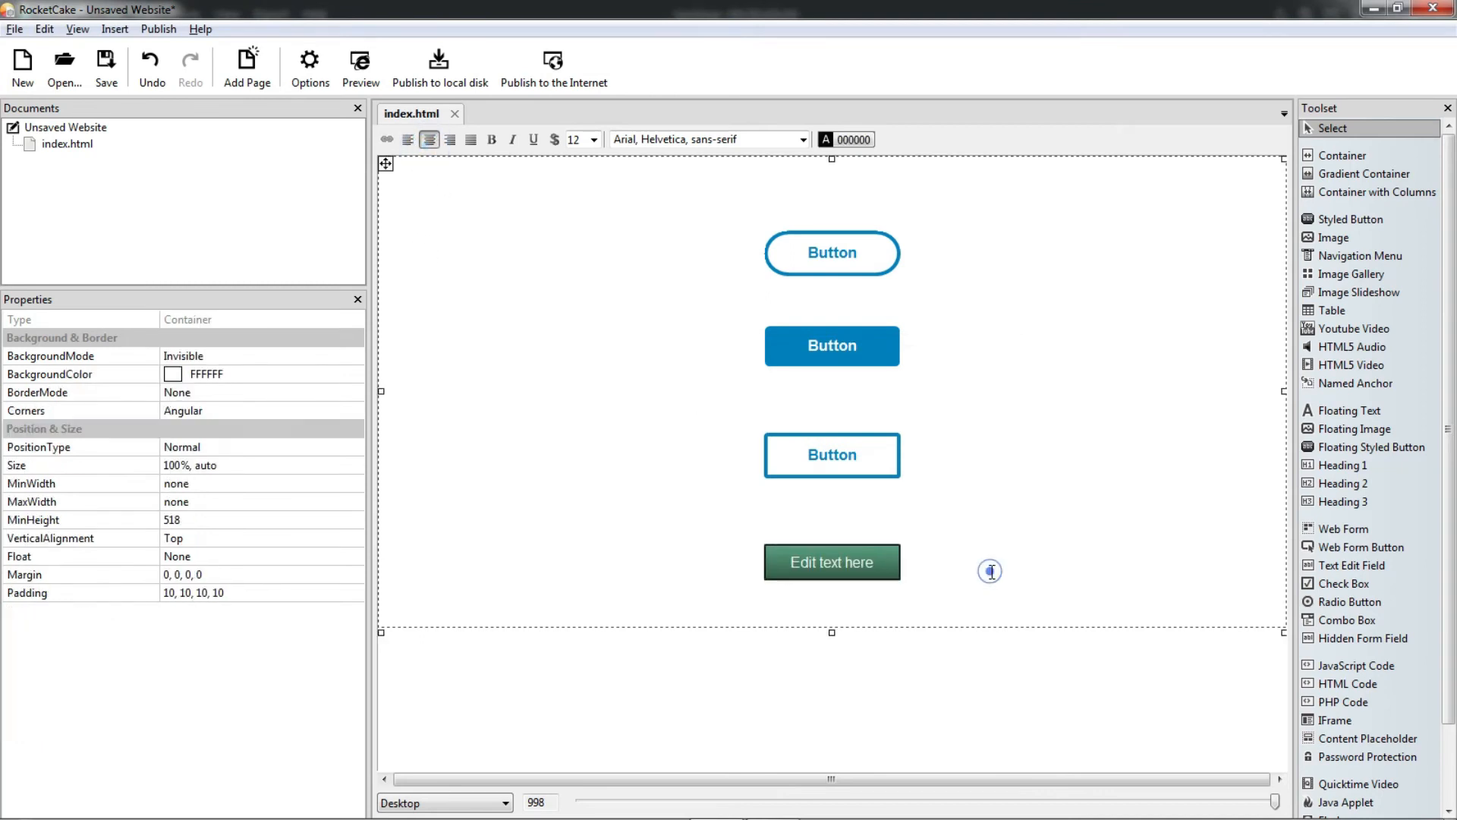
- Try the Horizontal gradient direction on the green button and switch it back to Vertical
{"action": "left_click", "coordinate": [896, 552]}
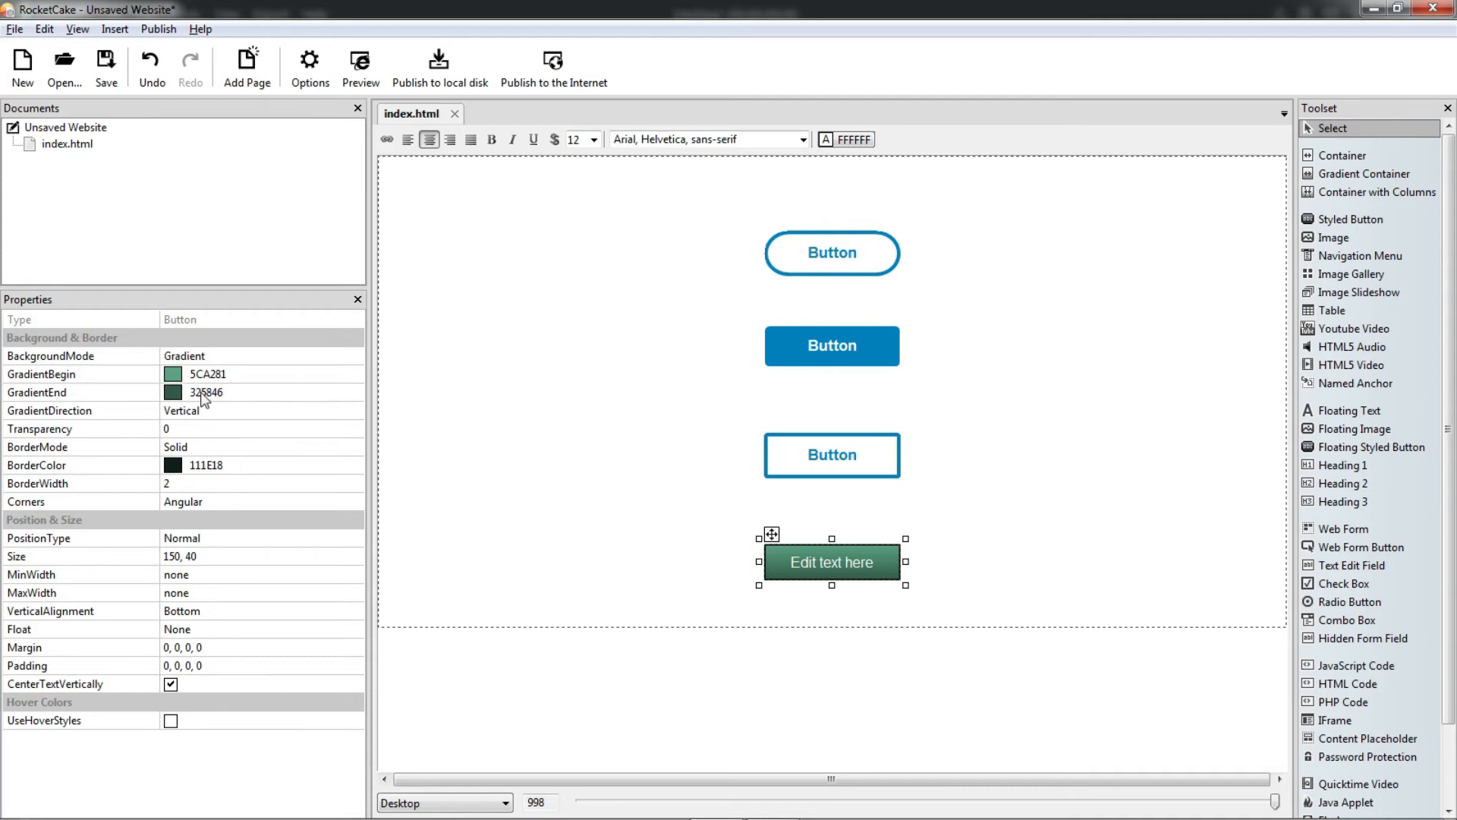
{"action": "left_click", "coordinate": [290, 395]}
{"action": "left_click", "coordinate": [339, 412]}
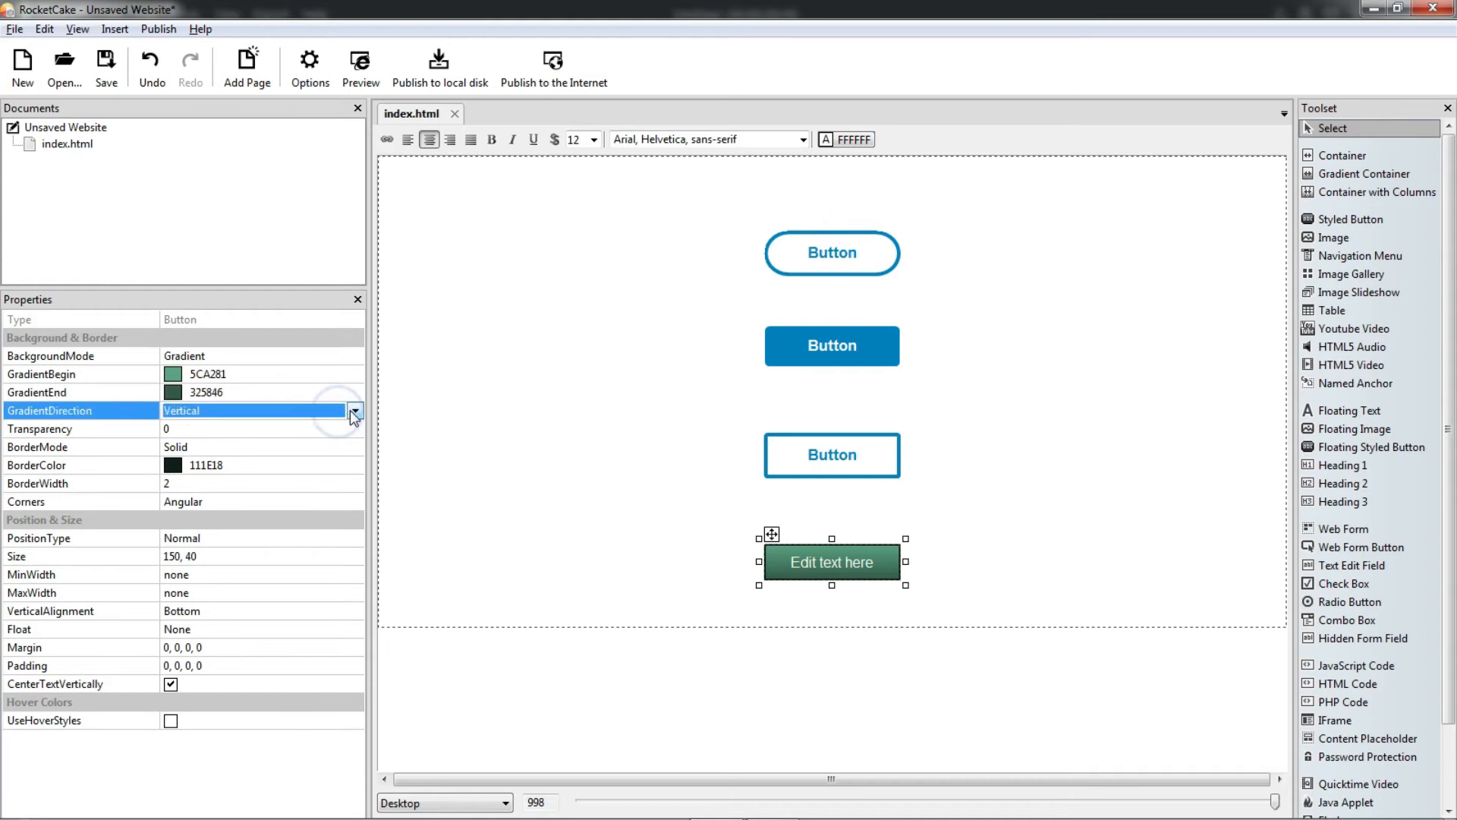
{"action": "left_click", "coordinate": [355, 410]}
{"action": "left_click", "coordinate": [312, 452]}
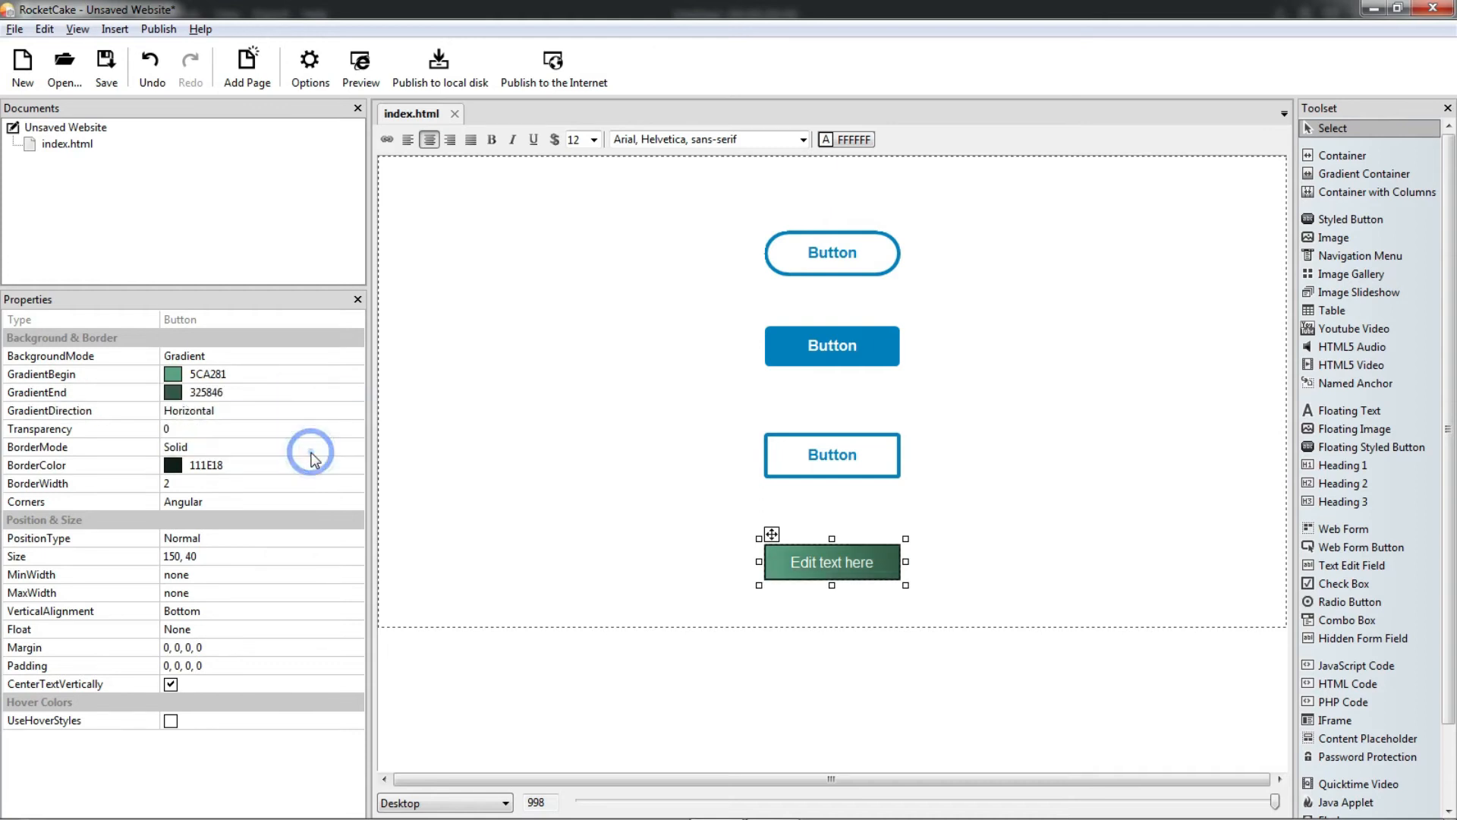
{"action": "left_click", "coordinate": [329, 407]}
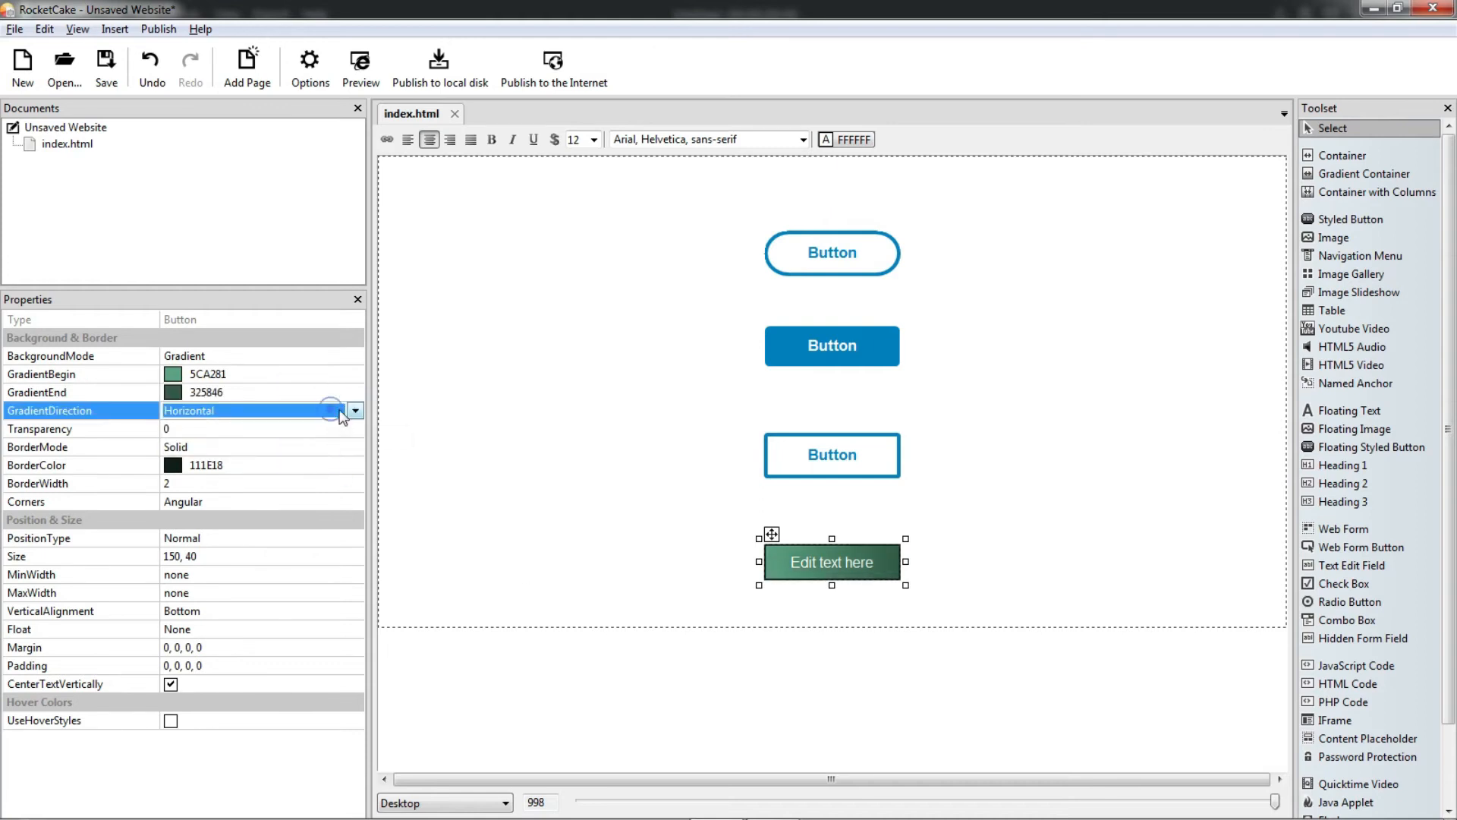
{"action": "left_click", "coordinate": [354, 411]}
{"action": "left_click", "coordinate": [293, 429]}
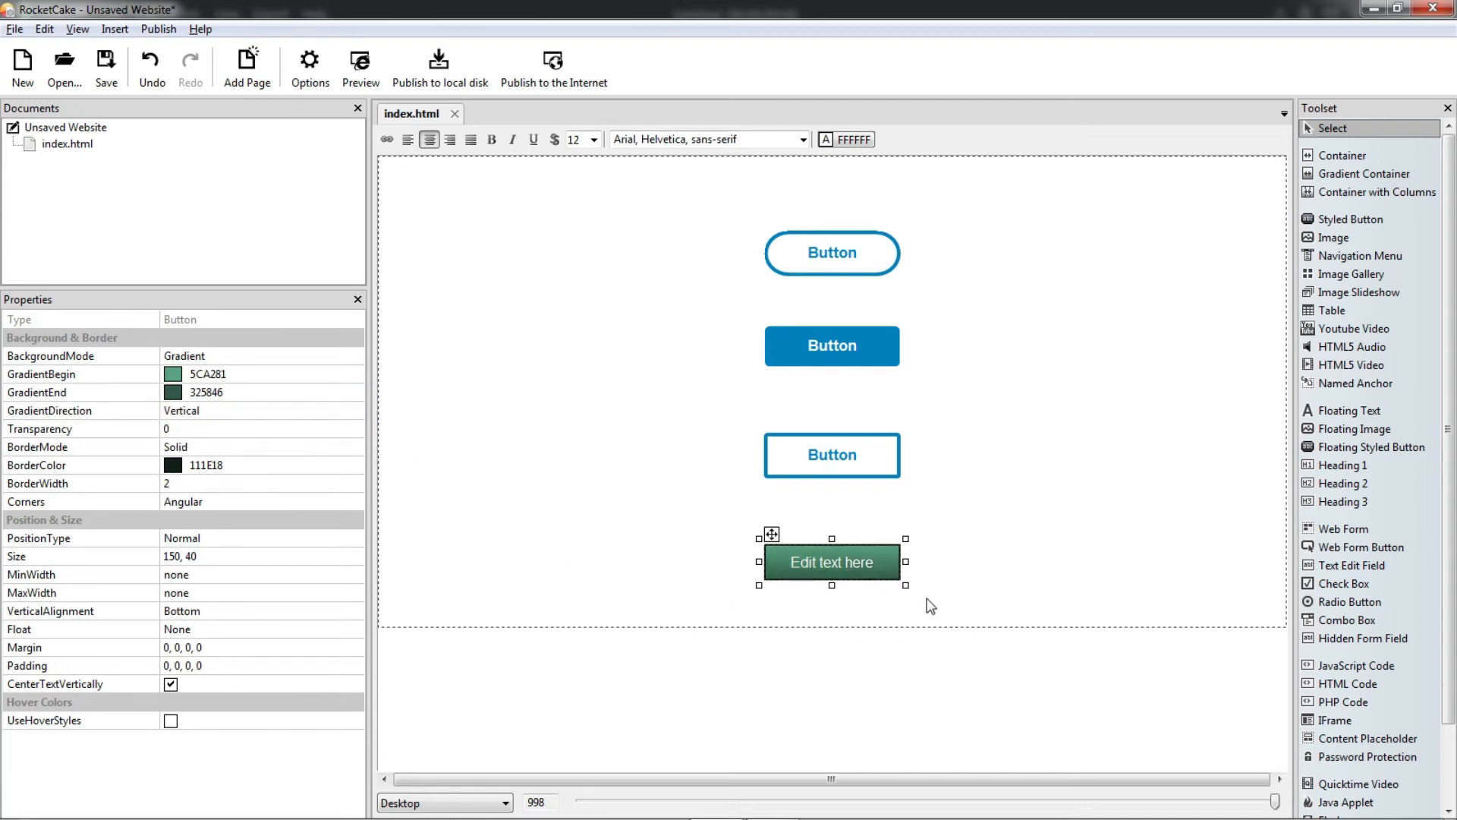
- Set the green button's height to 60, keeping its width at 150
{"action": "left_click", "coordinate": [227, 555]}
{"action": "key", "text": "Left"}
{"action": "key", "text": "Delete"}
{"action": "type", "text": "6"}
{"action": "key", "text": "Return"}
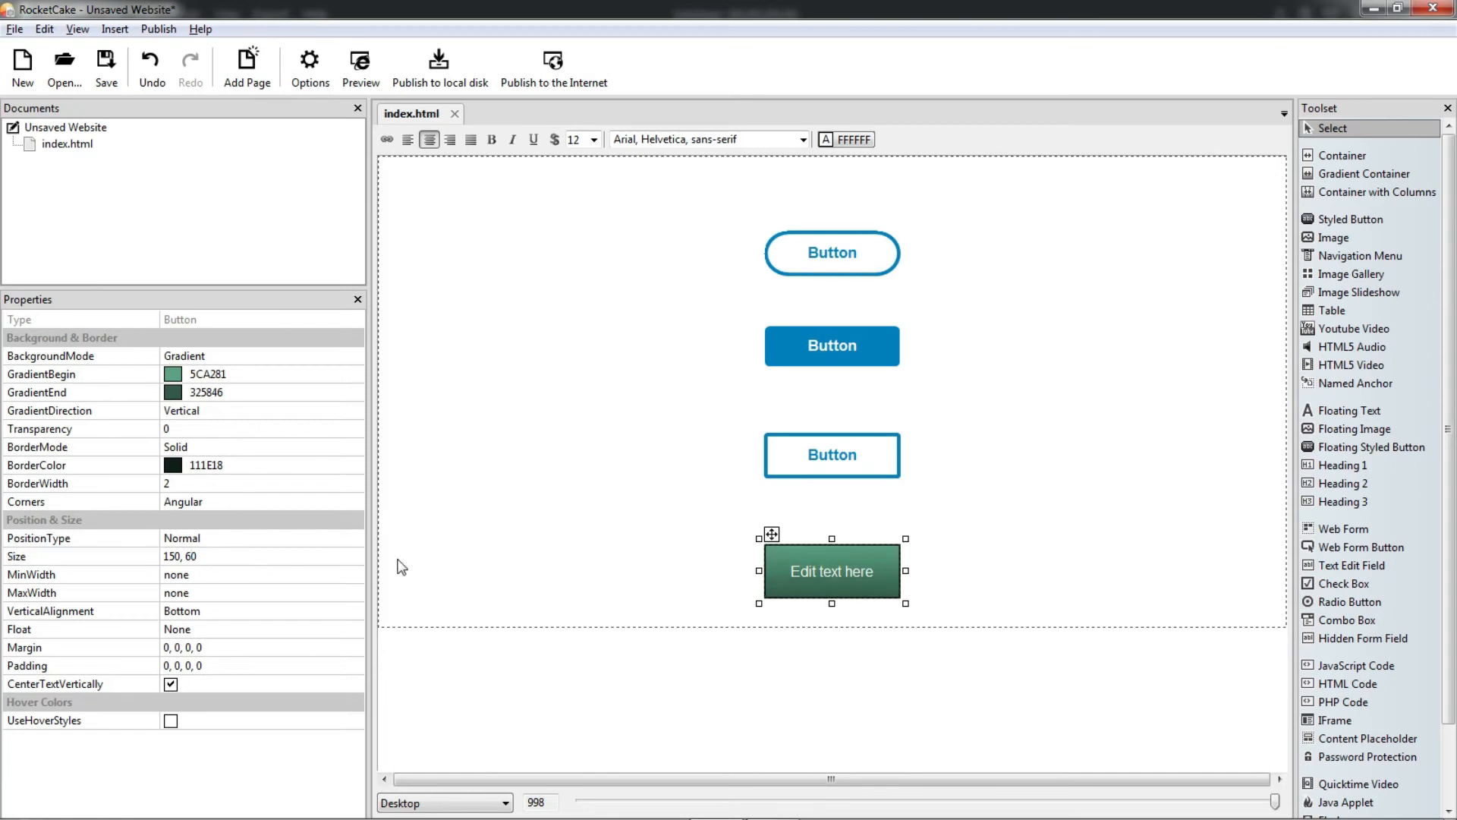
- Replace the green button's placeholder text with "Button" in bold at font size 13
{"action": "left_click", "coordinate": [180, 556]}
{"action": "left_click", "coordinate": [316, 562]}
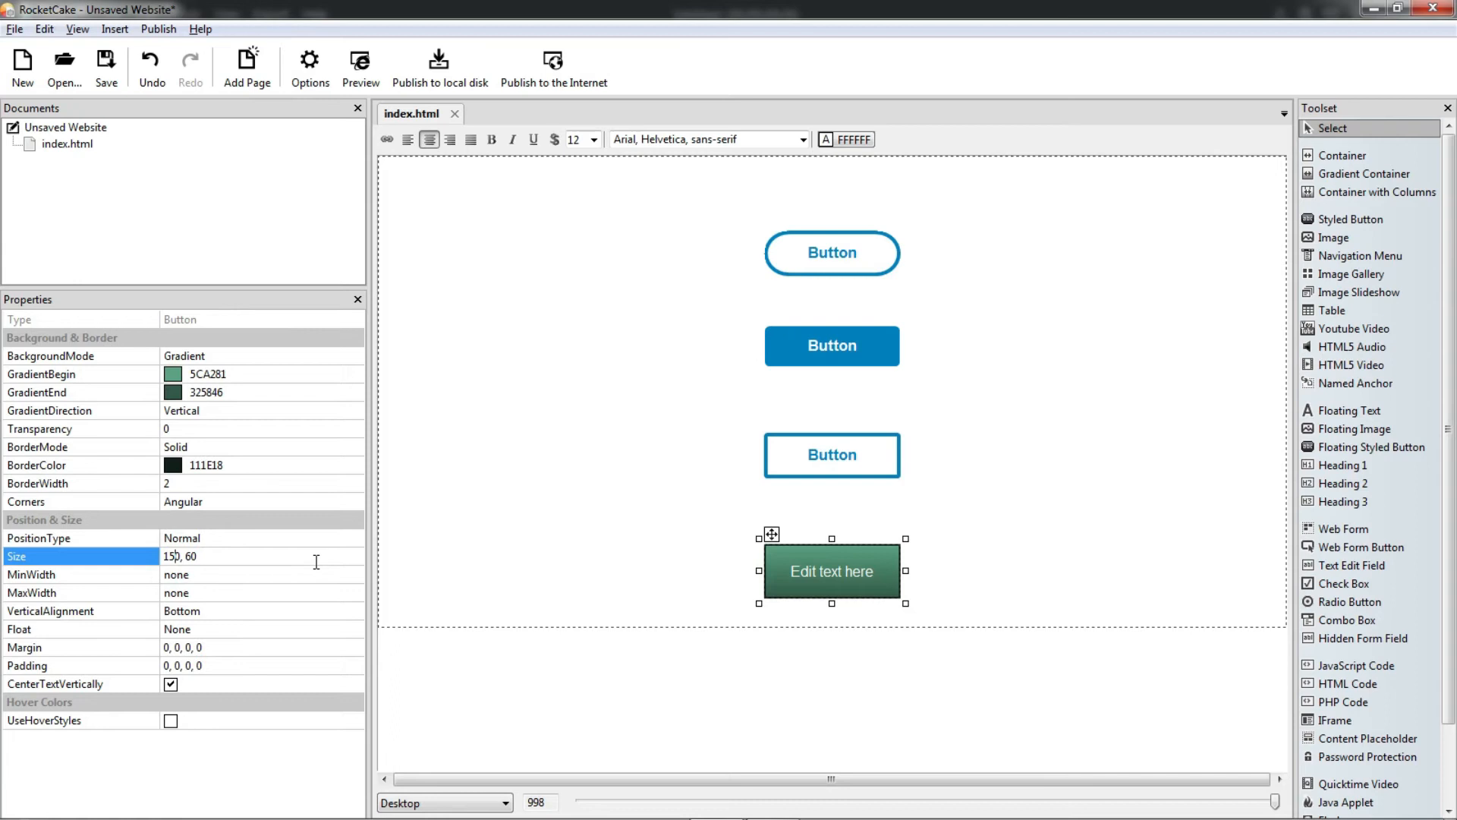
{"action": "left_click", "coordinate": [839, 558]}
{"action": "left_click", "coordinate": [831, 569]}
{"action": "type", "text": "Button"}
{"action": "left_click", "coordinate": [492, 139]}
{"action": "left_click", "coordinate": [595, 139]}
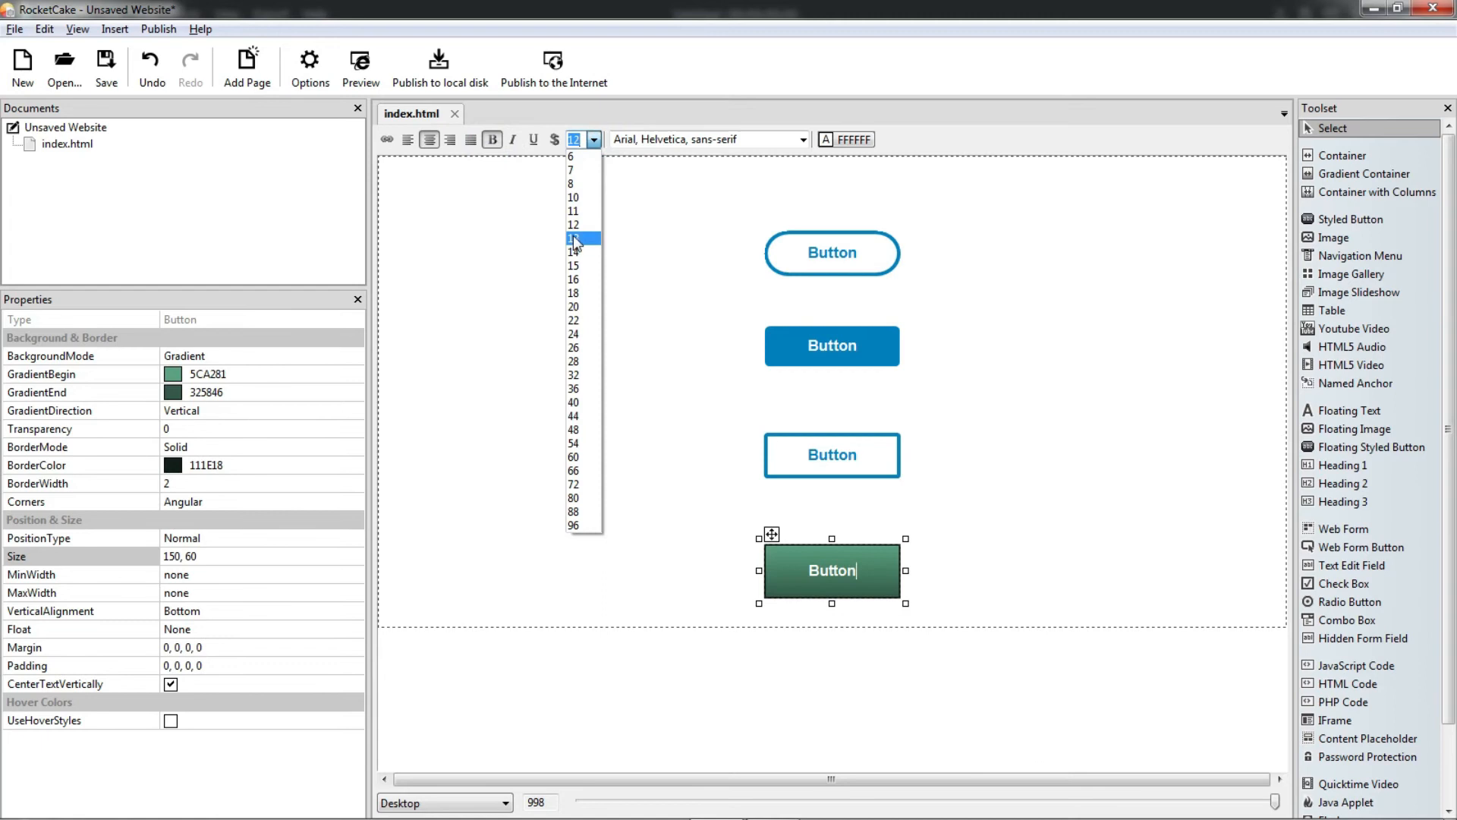
{"action": "left_click", "coordinate": [573, 225]}
{"action": "left_click", "coordinate": [1017, 515]}
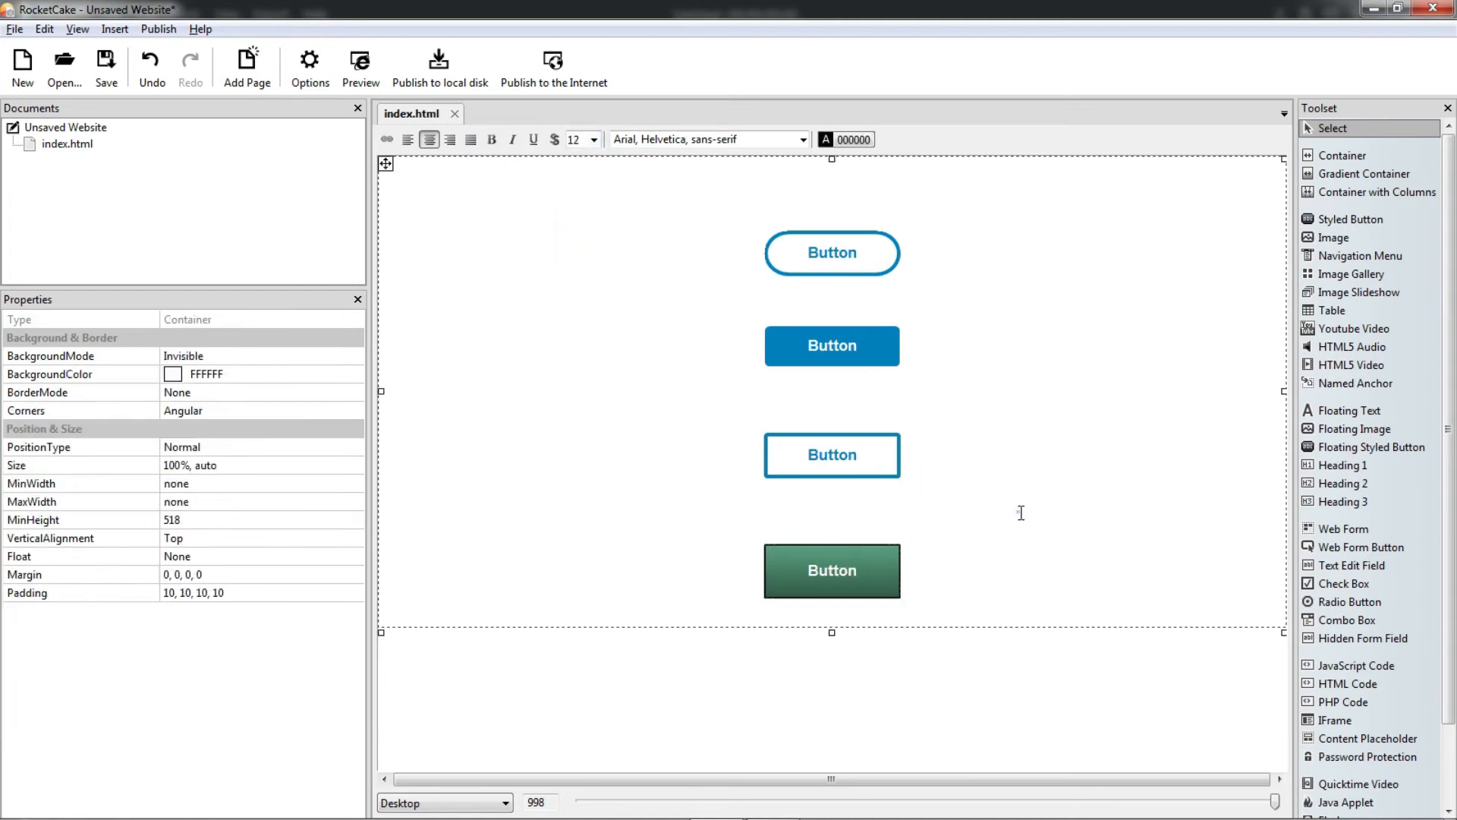
- Try a red-to-yellow gradient on the green button, from FF0000 to FFFF00
{"action": "left_click", "coordinate": [865, 590]}
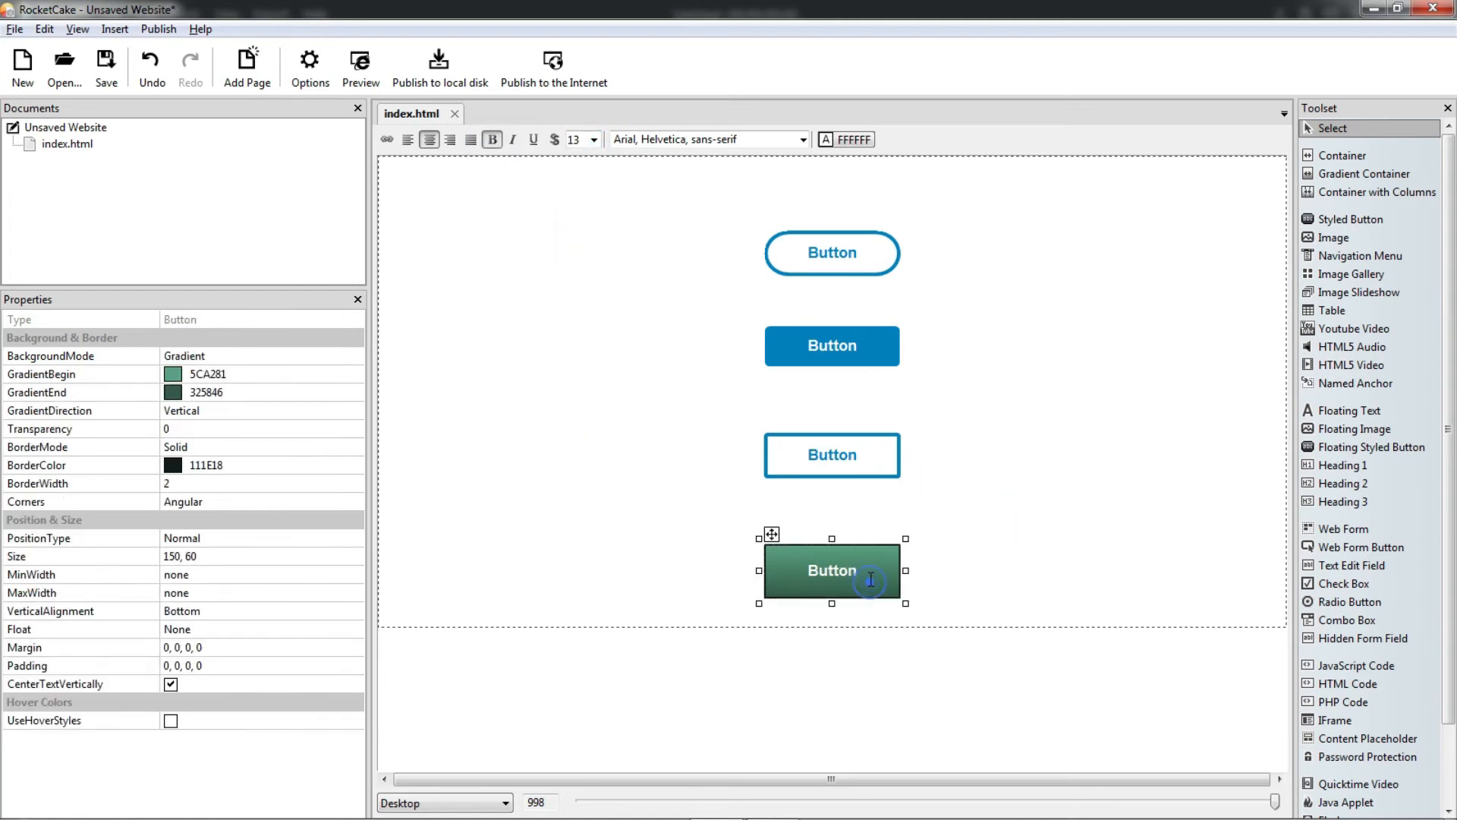
{"action": "left_click", "coordinate": [350, 374]}
{"action": "left_click", "coordinate": [355, 374]}
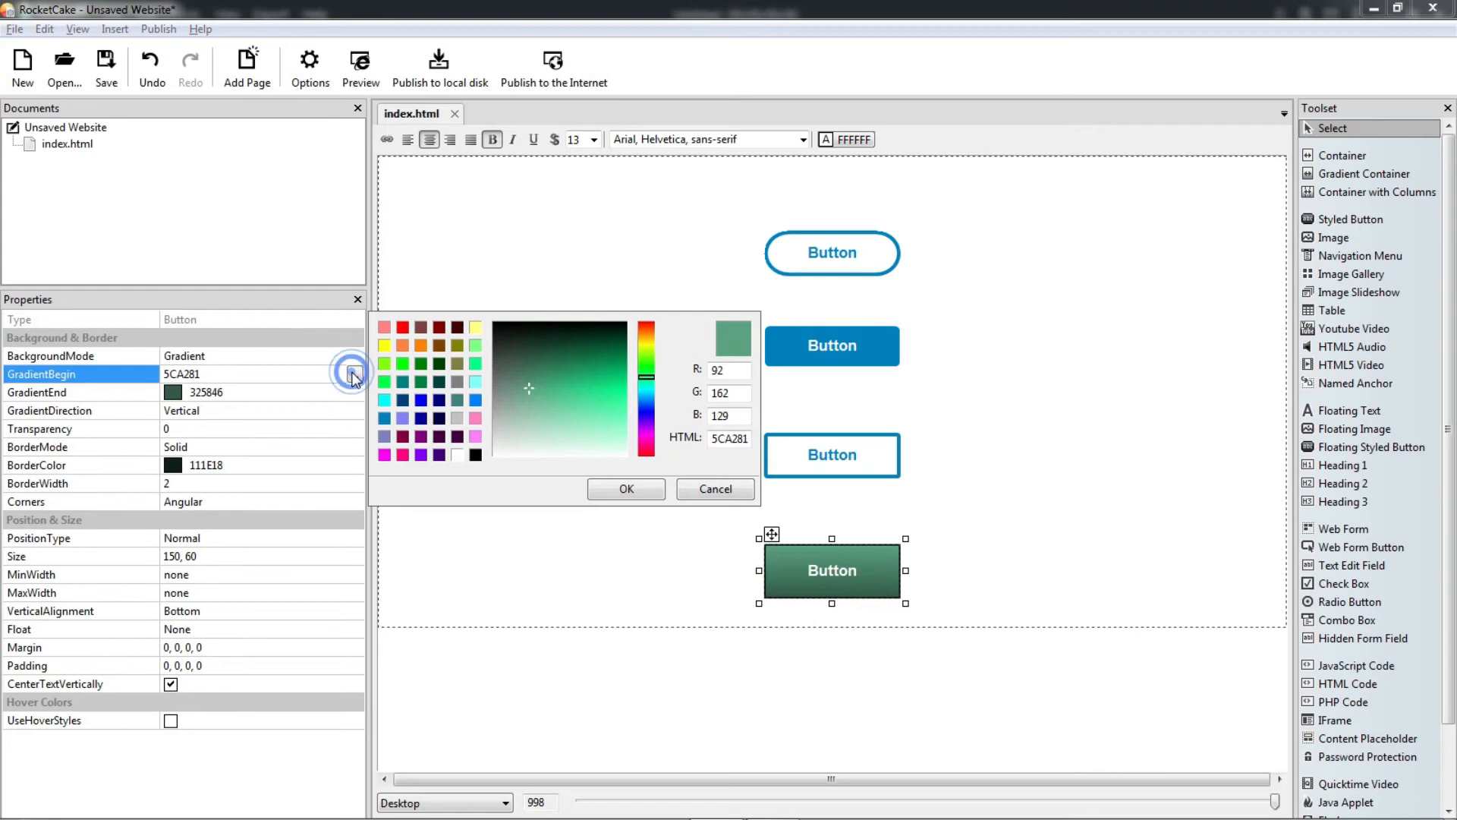
{"action": "left_click", "coordinate": [403, 328]}
{"action": "left_click", "coordinate": [607, 490]}
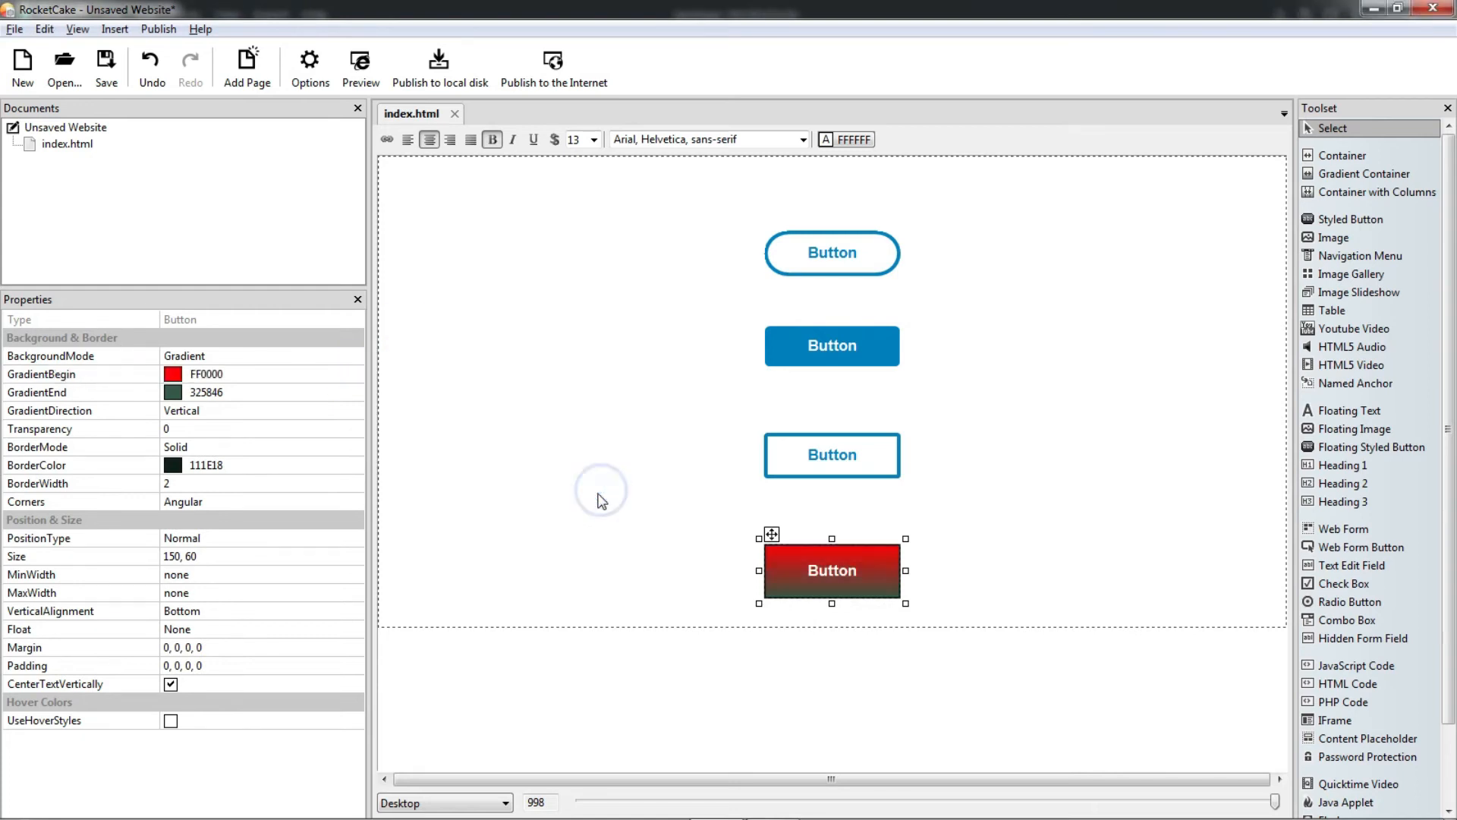
{"action": "left_click", "coordinate": [352, 391]}
{"action": "left_click", "coordinate": [355, 392]}
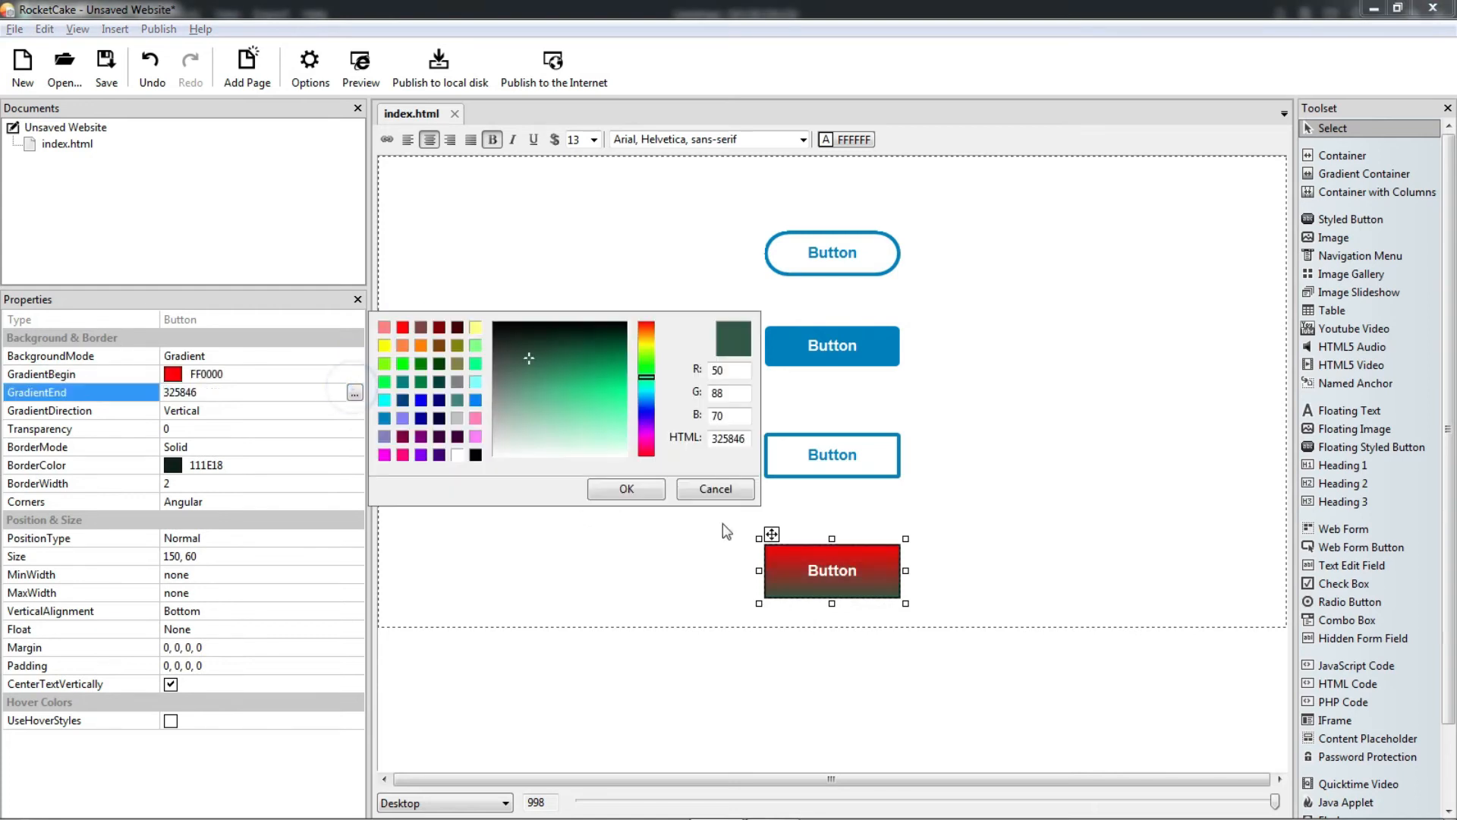
{"action": "left_click", "coordinate": [384, 346]}
{"action": "left_click", "coordinate": [616, 489]}
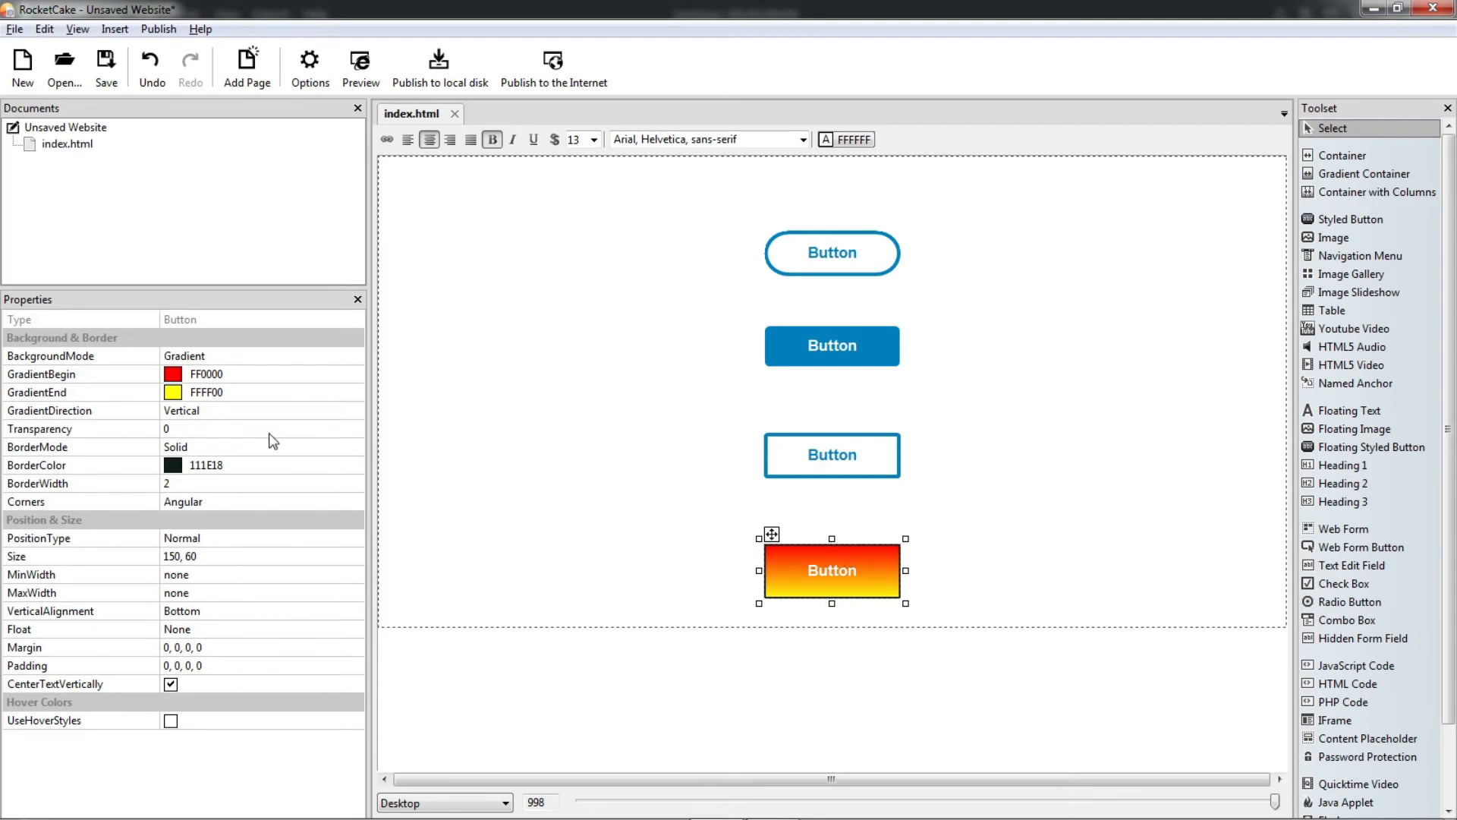
- Recolour the bottom button's gradient to end in blue 0080C0 and begin with cyan 00FFFF
{"action": "left_click", "coordinate": [346, 391]}
{"action": "left_click", "coordinate": [354, 392]}
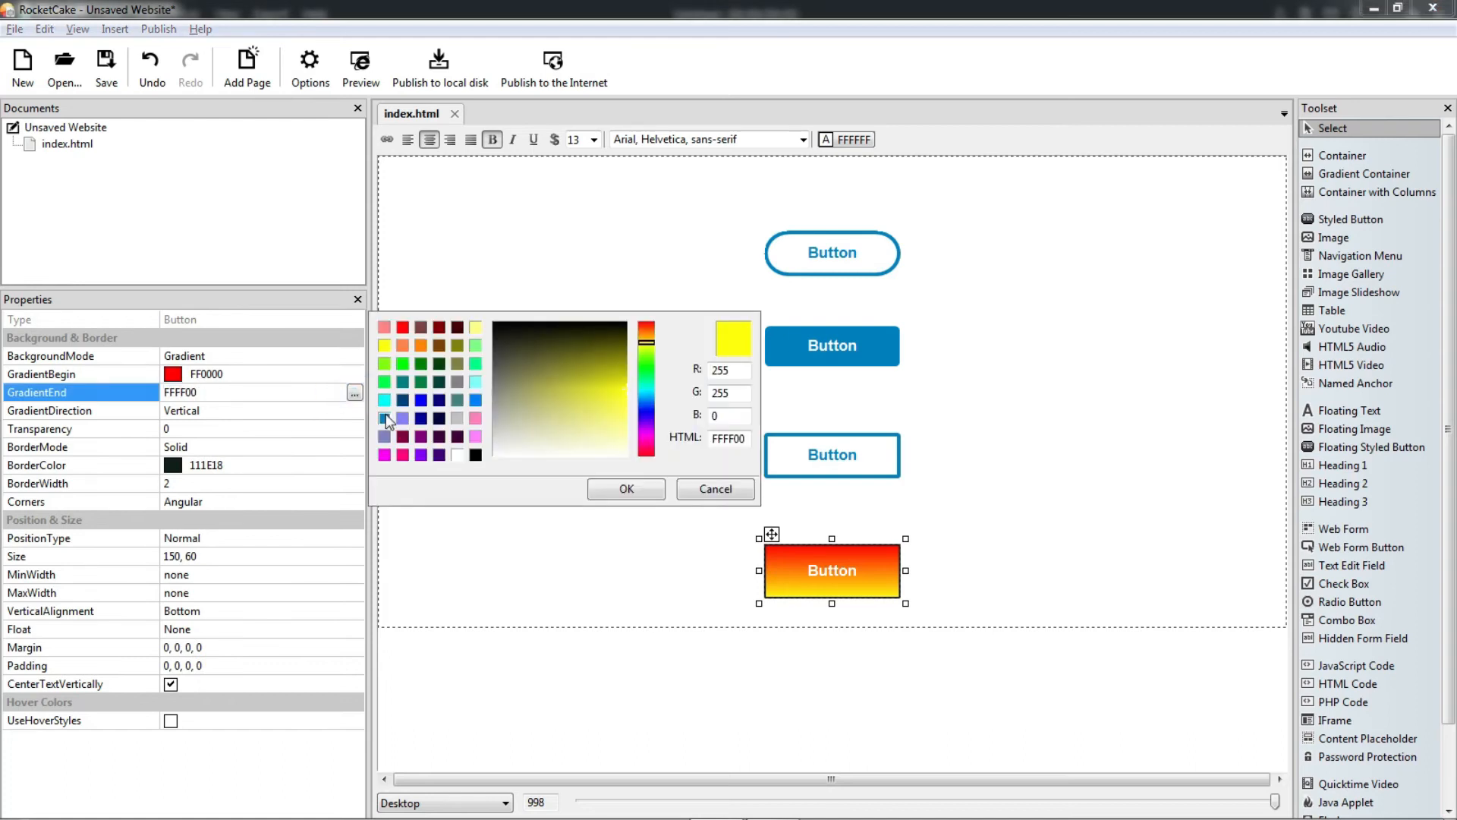
{"action": "left_click", "coordinate": [384, 418]}
{"action": "left_click", "coordinate": [654, 487]}
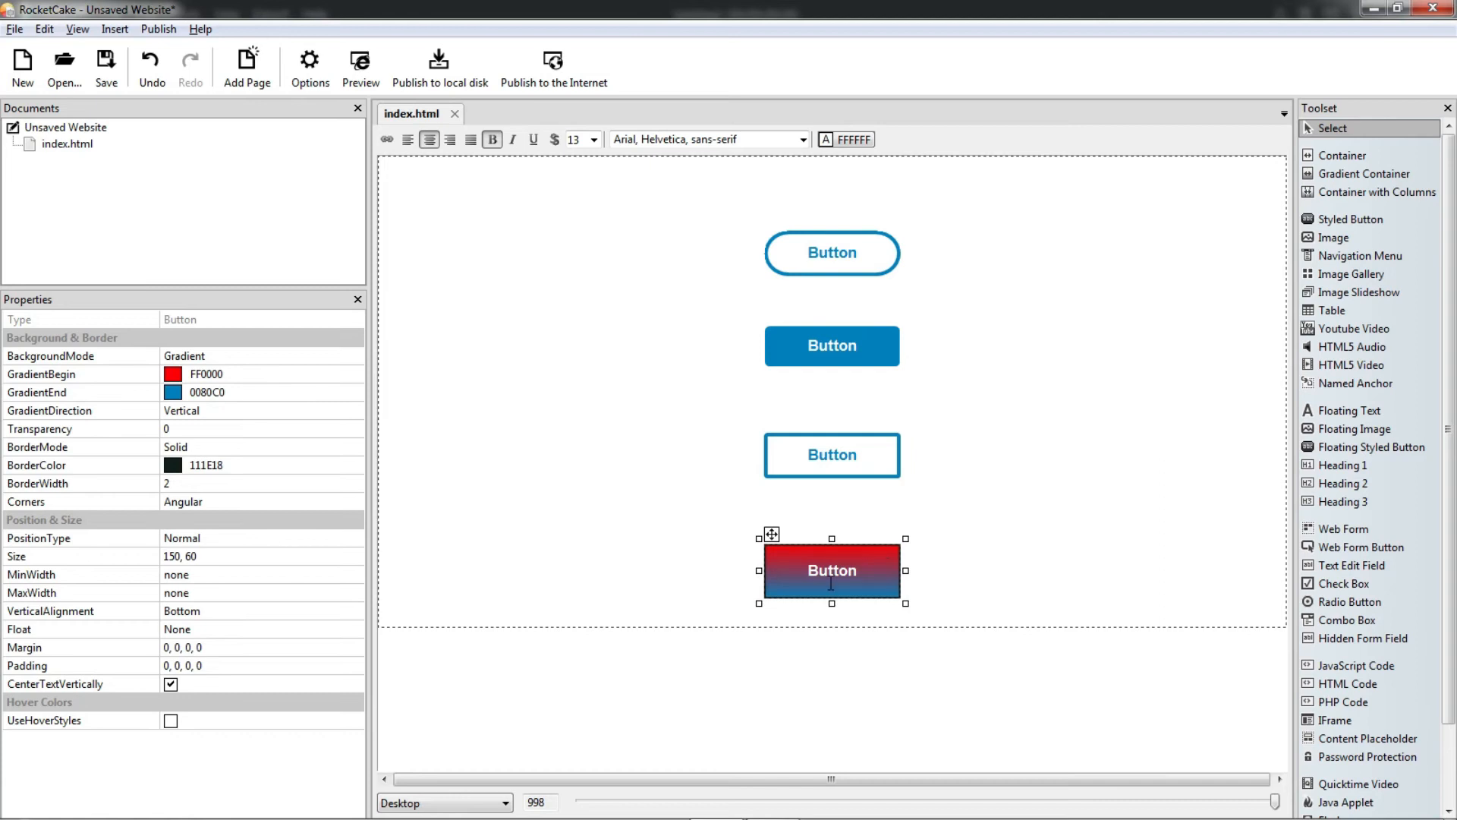
{"action": "left_click", "coordinate": [355, 376]}
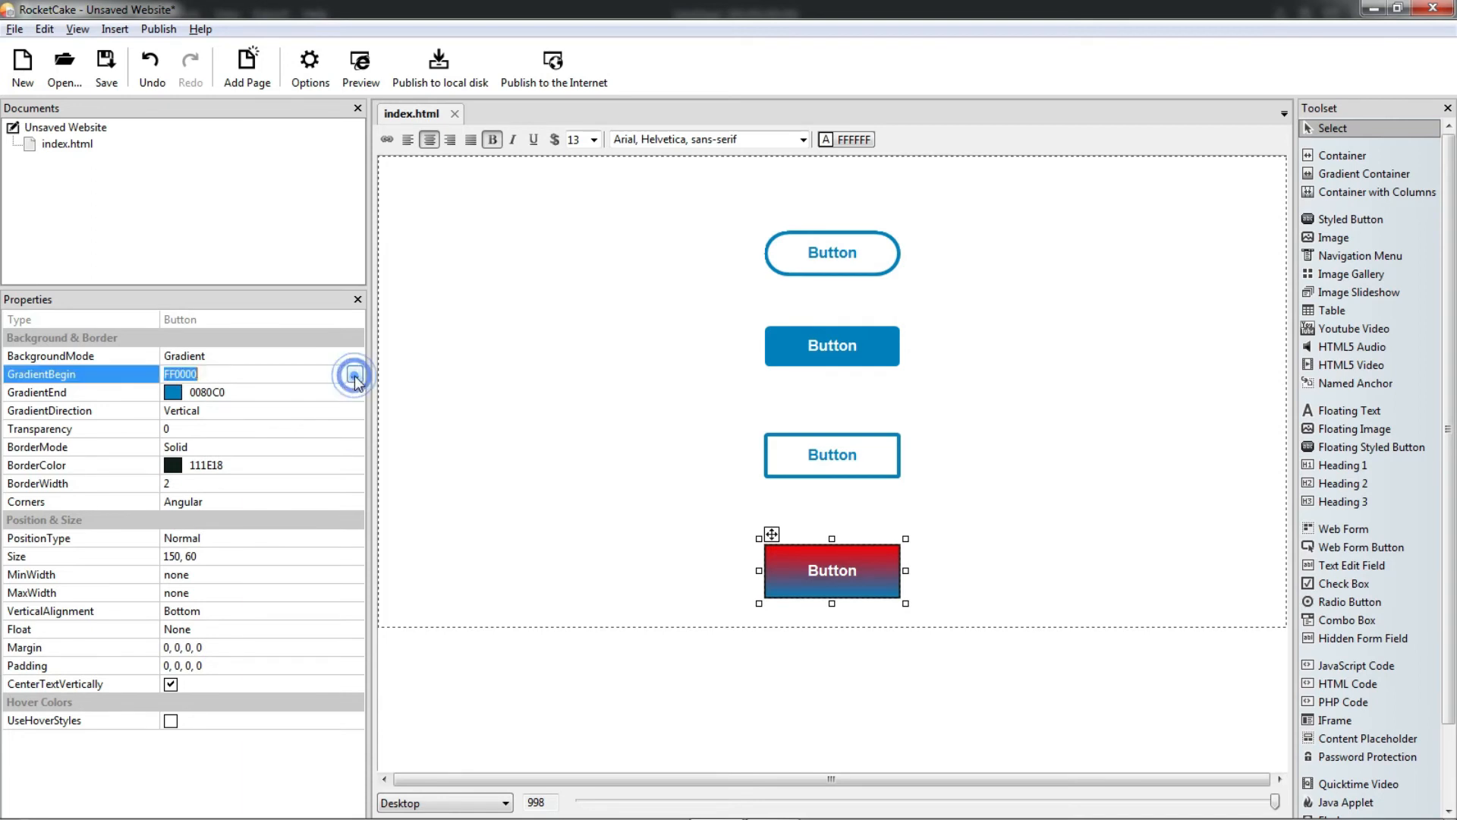
{"action": "left_click", "coordinate": [354, 376]}
{"action": "left_click", "coordinate": [383, 400]}
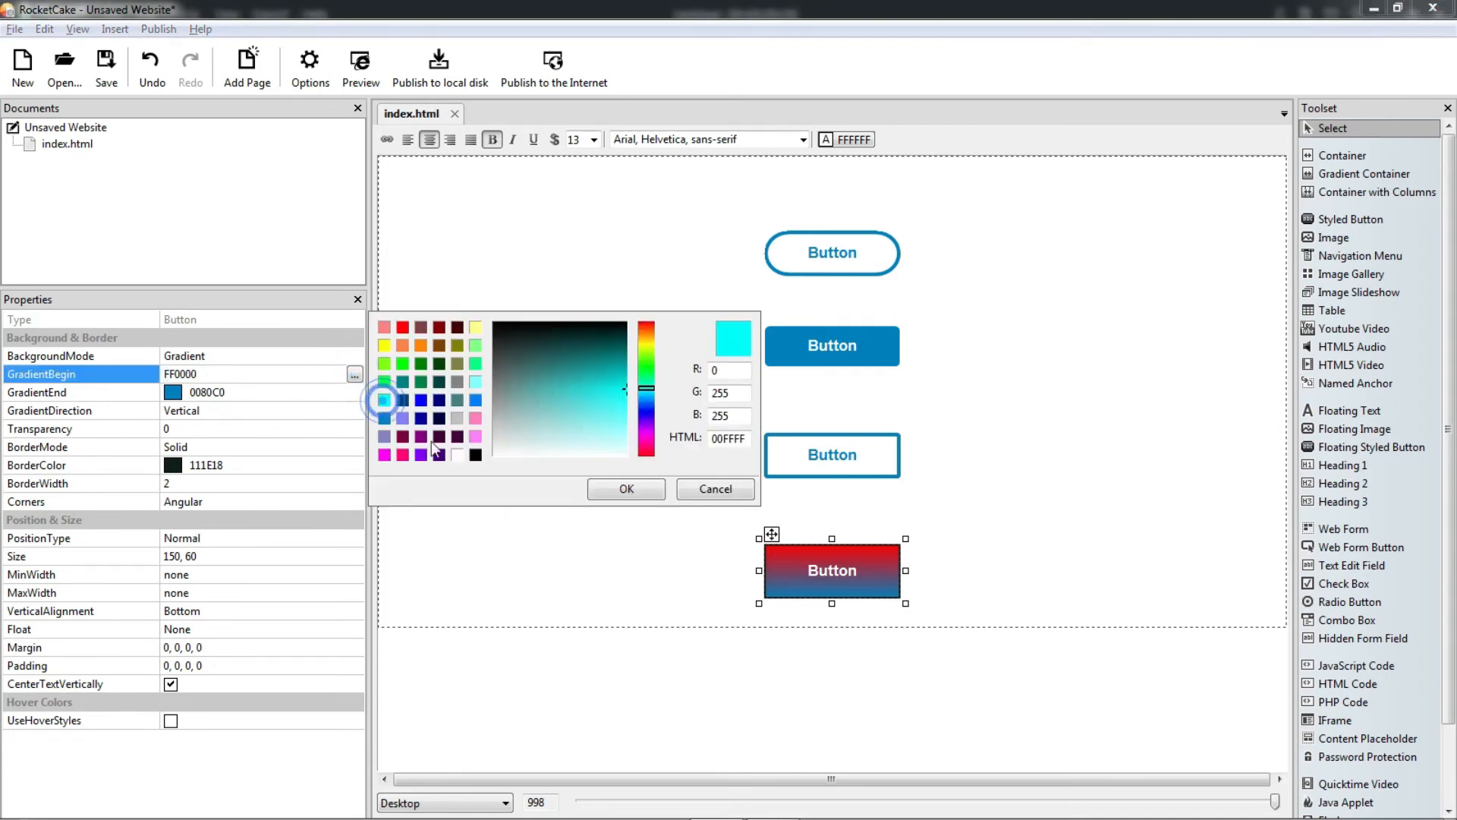
{"action": "left_click", "coordinate": [626, 488]}
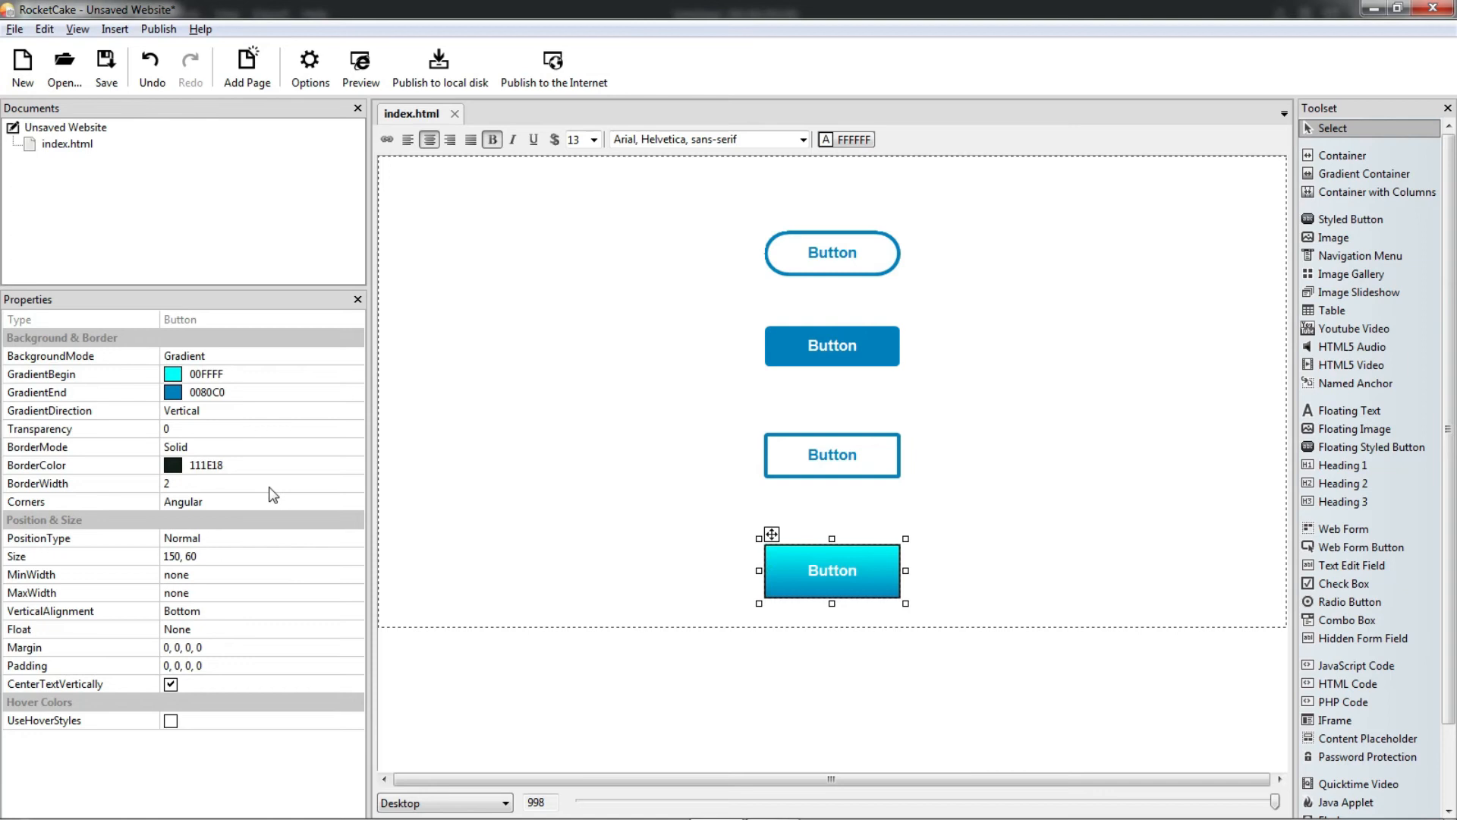
- Remove the border from the gradient button by setting its border mode to None
{"action": "left_click", "coordinate": [273, 445]}
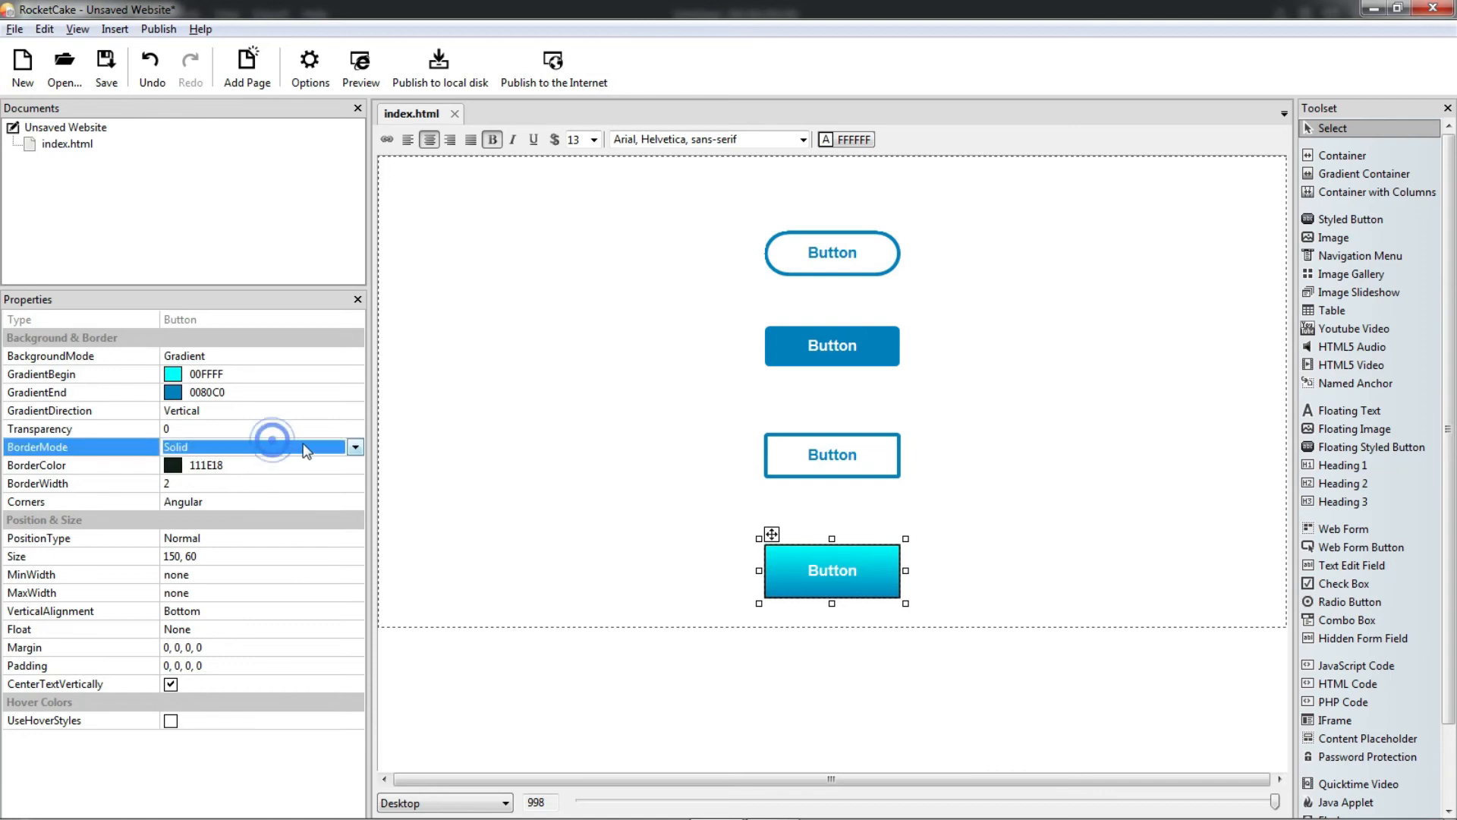
{"action": "left_click", "coordinate": [355, 447]}
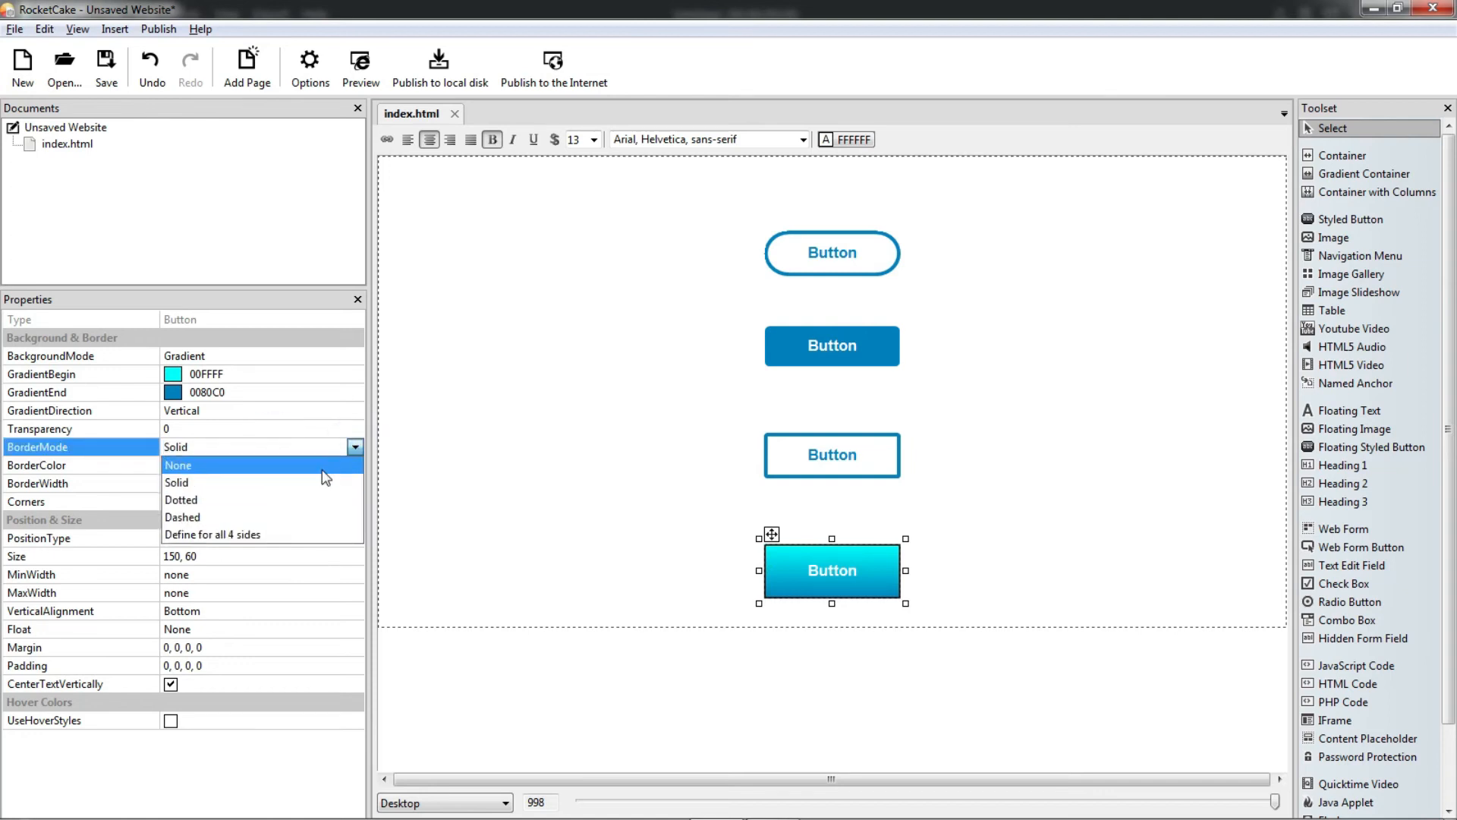
{"action": "left_click", "coordinate": [321, 467]}
{"action": "left_click", "coordinate": [1034, 543]}
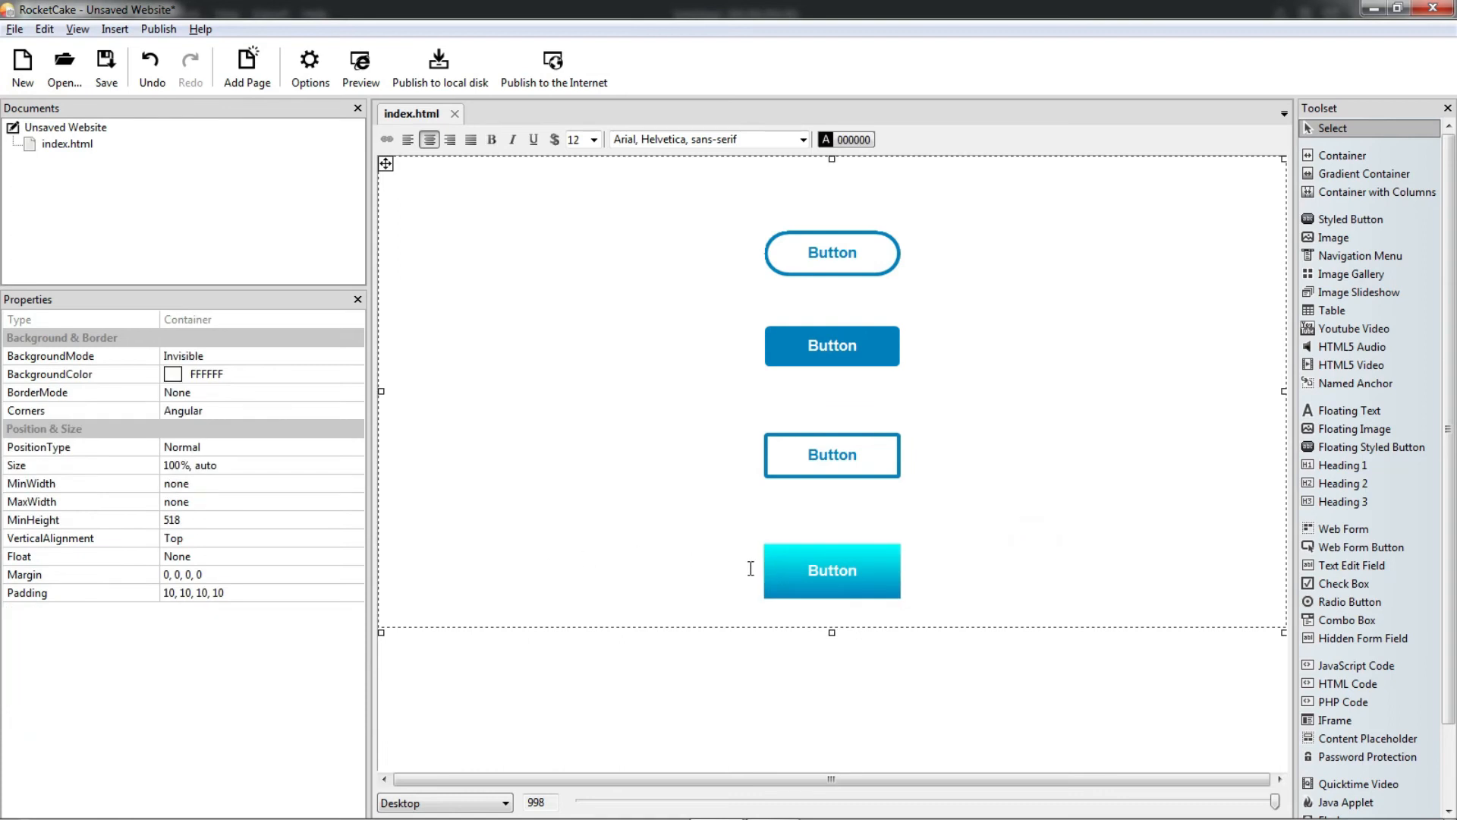
{"action": "left_click", "coordinate": [781, 566]}
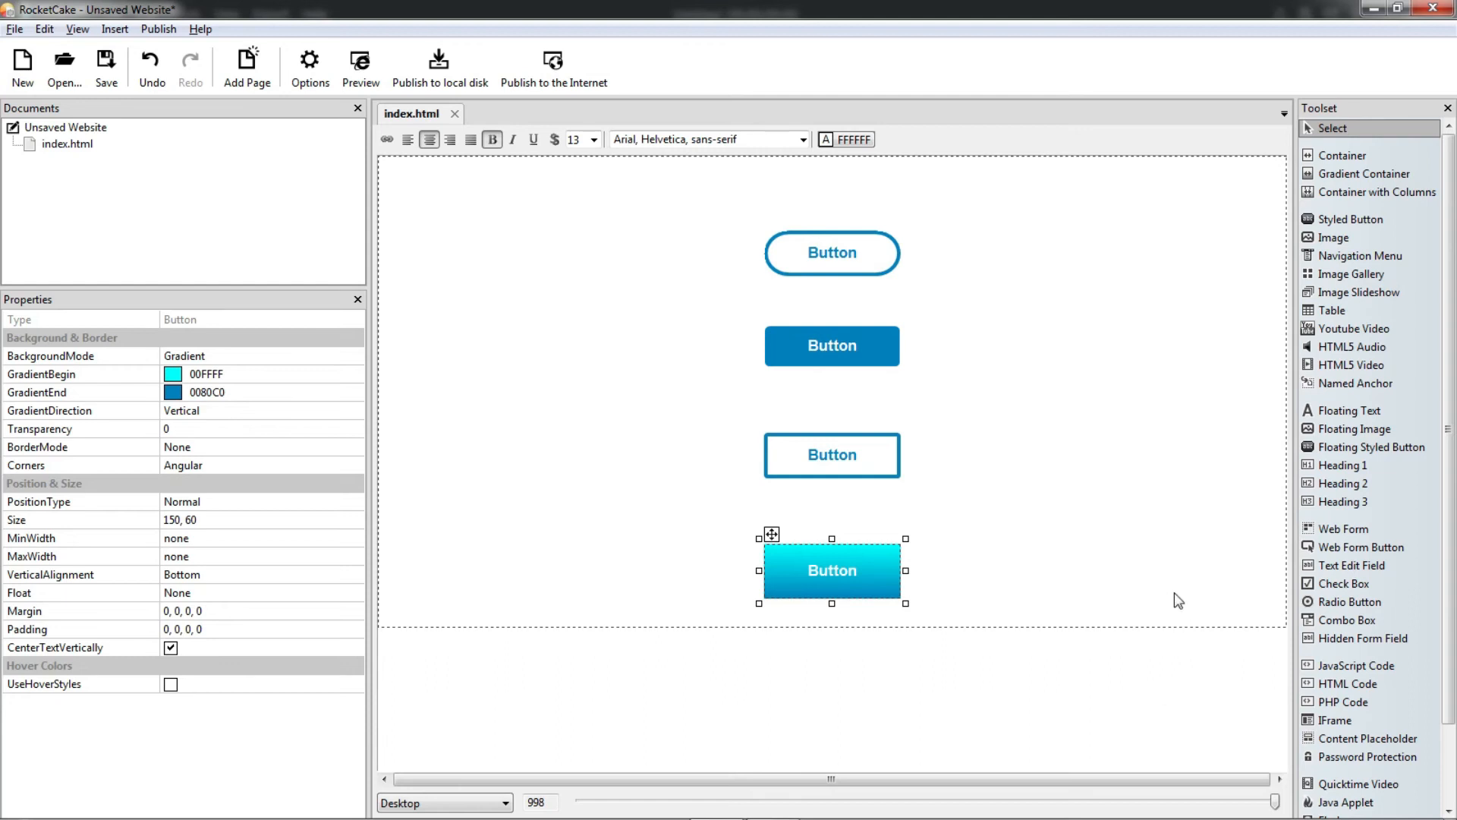
{"action": "left_click", "coordinate": [1100, 495]}
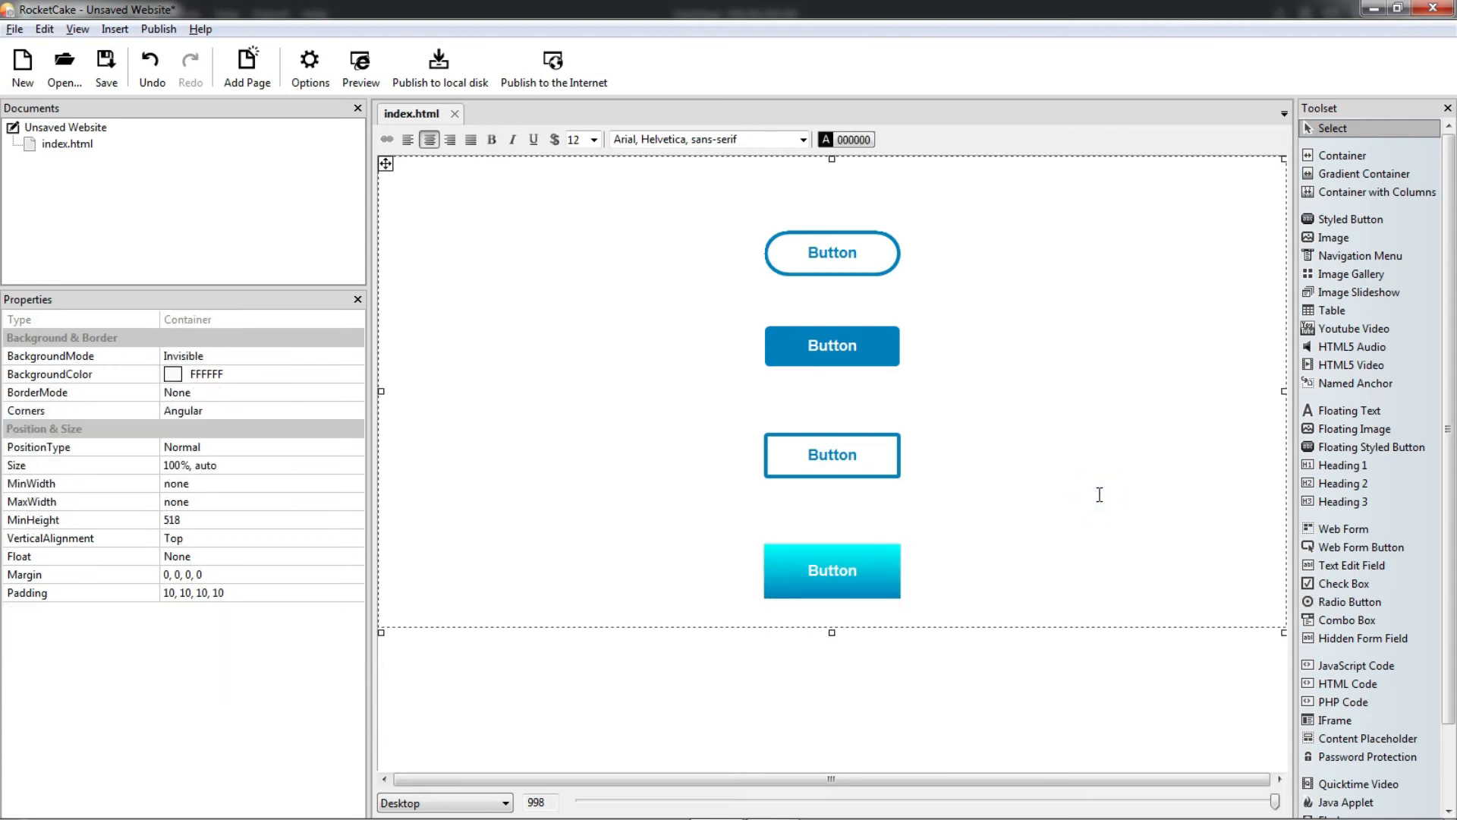
- Delete all the buttons and line breaks from the container
{"action": "left_click", "coordinate": [953, 490]}
{"action": "key", "text": "ctrl+a"}
{"action": "key", "text": "Delete"}
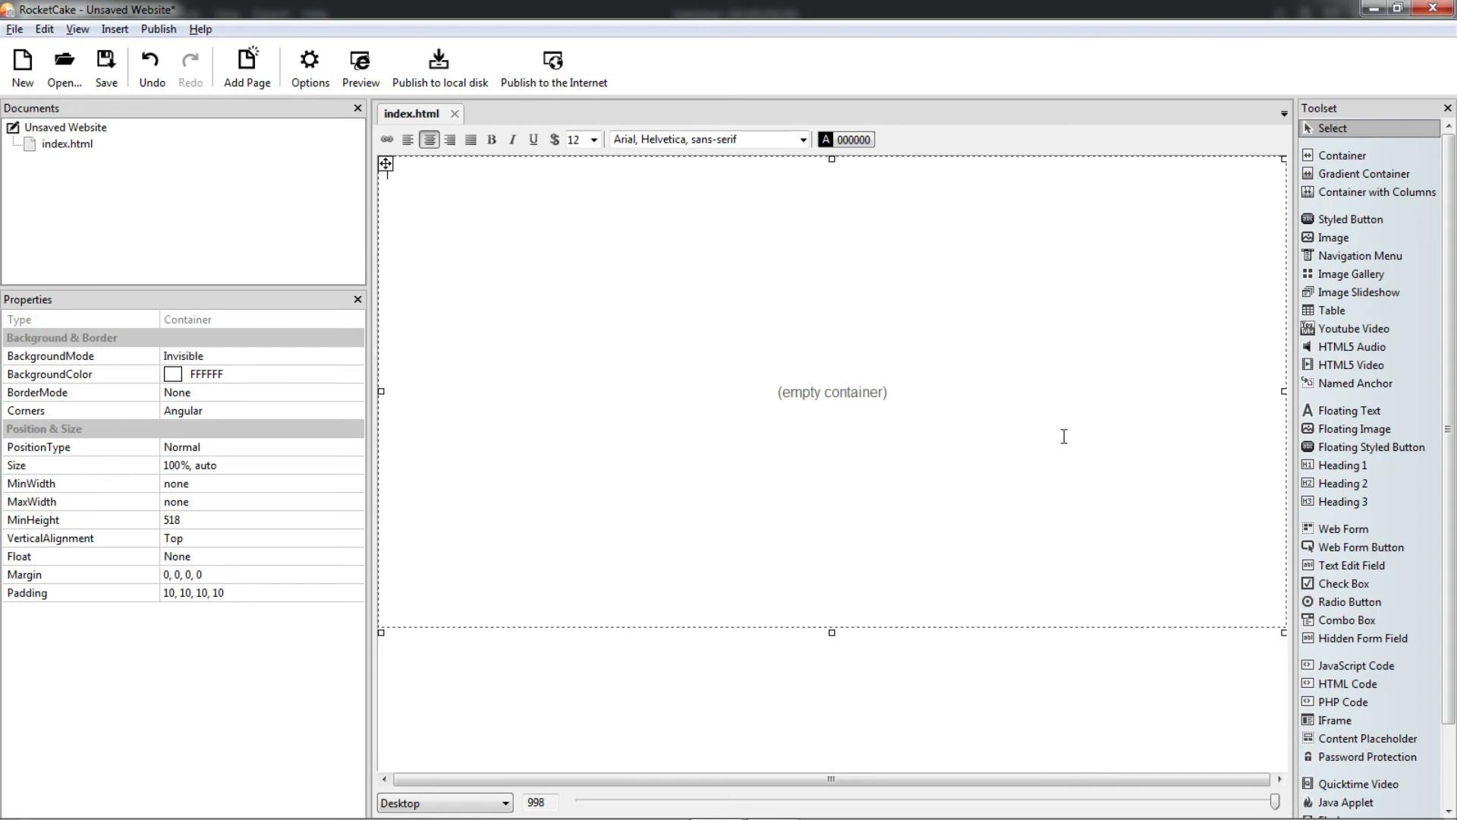
- Insert the predefined flat grey styled button with rounded corners and white text, and centre it in the container
{"action": "left_click", "coordinate": [1383, 219]}
{"action": "left_click", "coordinate": [706, 334]}
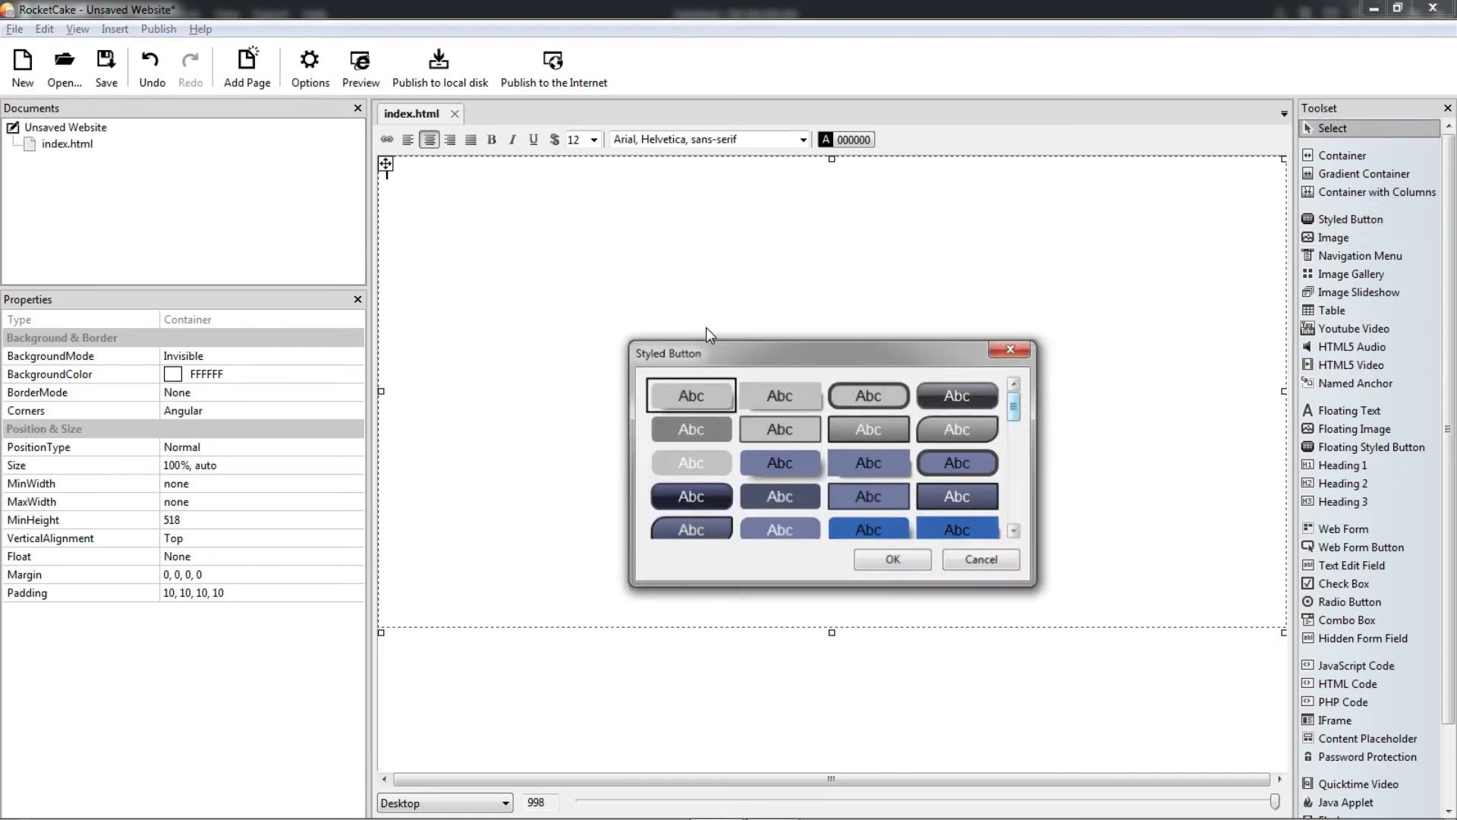
{"action": "left_click", "coordinate": [717, 440]}
{"action": "left_click", "coordinate": [890, 560]}
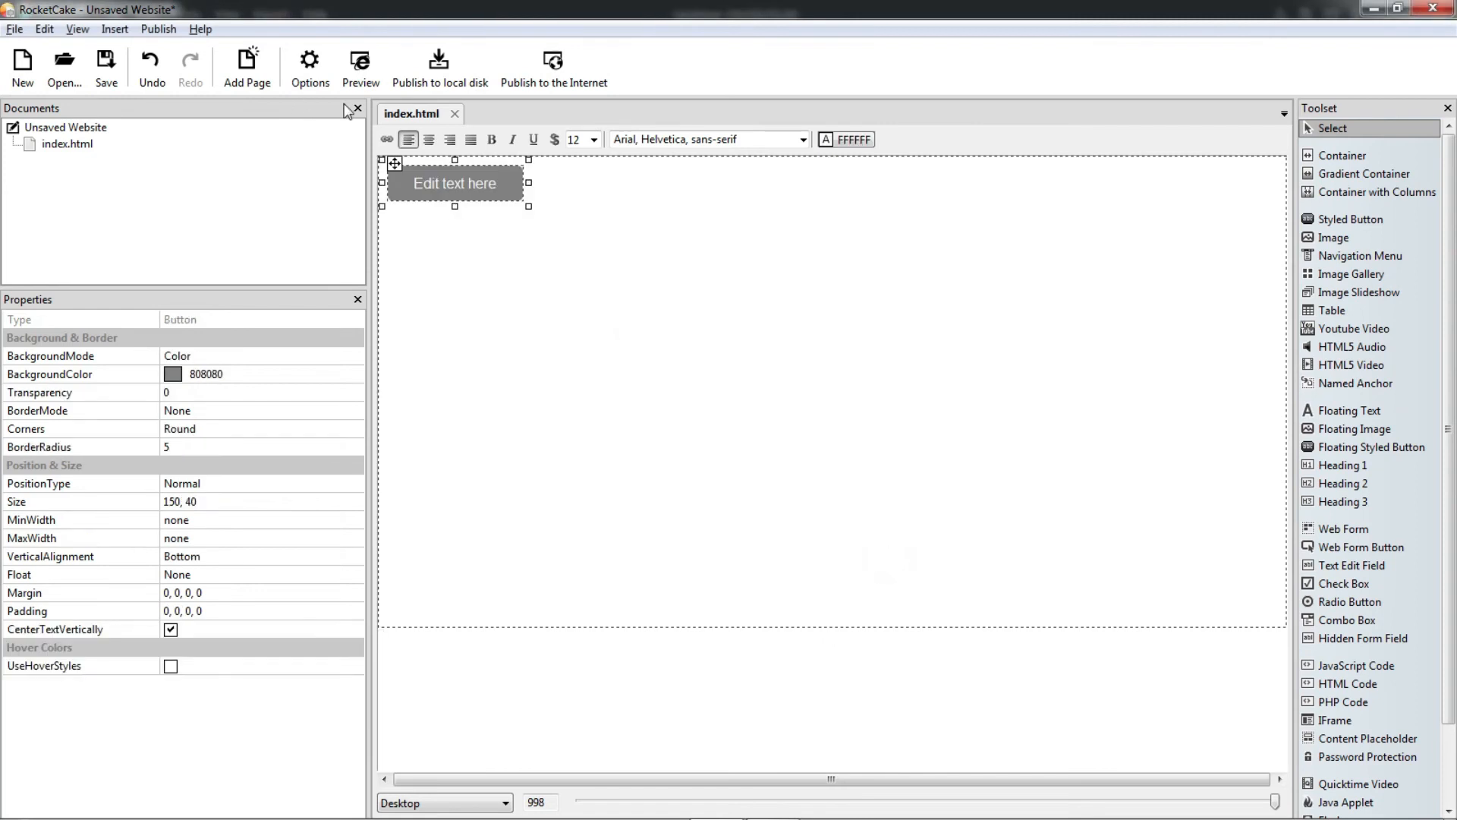
{"action": "left_click", "coordinate": [429, 140]}
- Insert six line breaks above the grey button to move it down the container
{"action": "left_click", "coordinate": [607, 211]}
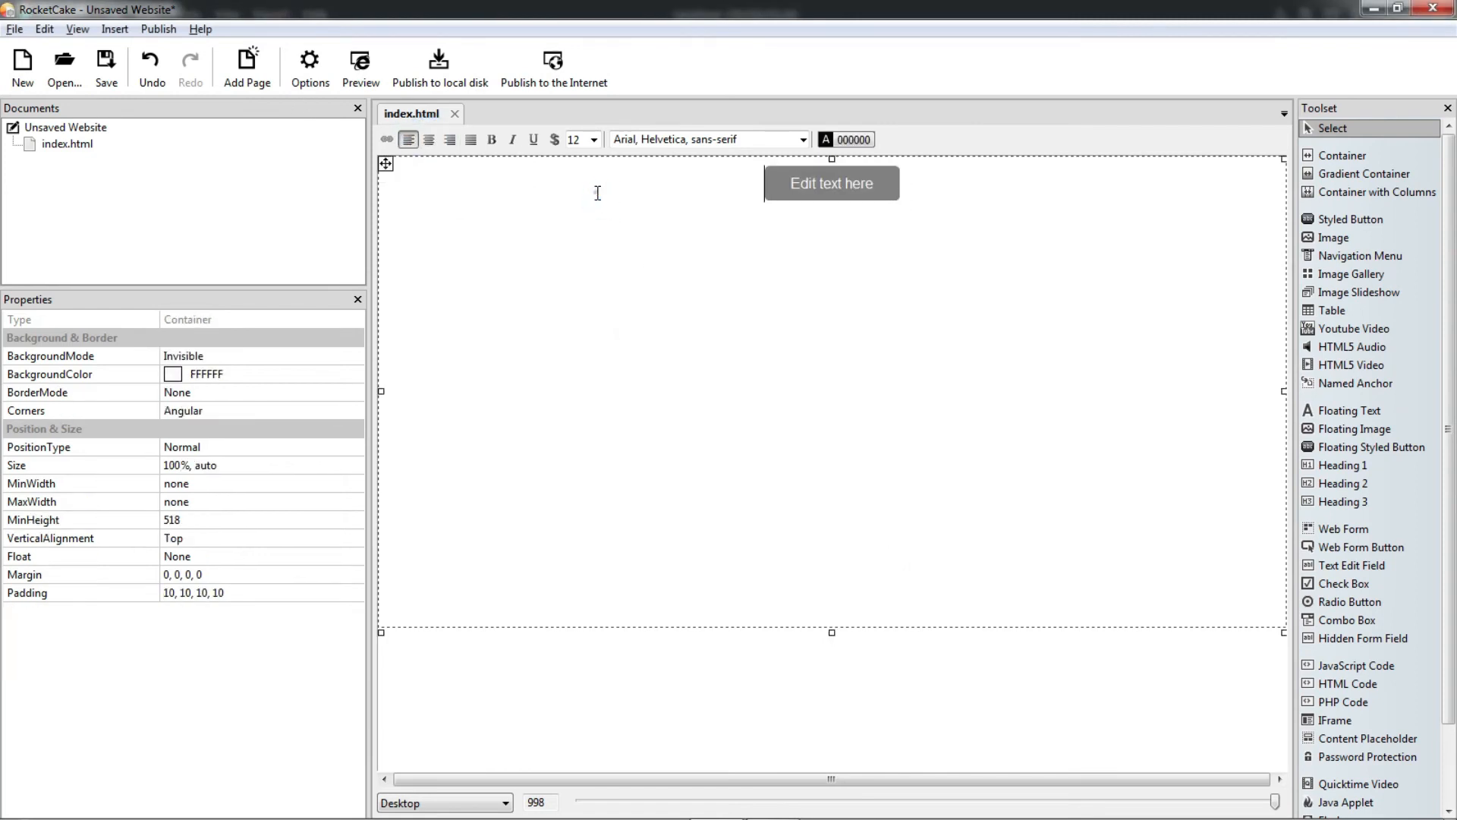
{"action": "key", "text": "Return"}
{"action": "key", "text": "Return"}
{"action": "key", "text": "Return"}
{"action": "key", "text": "Return"}
{"action": "key", "text": "Return"}
{"action": "key", "text": "Return"}
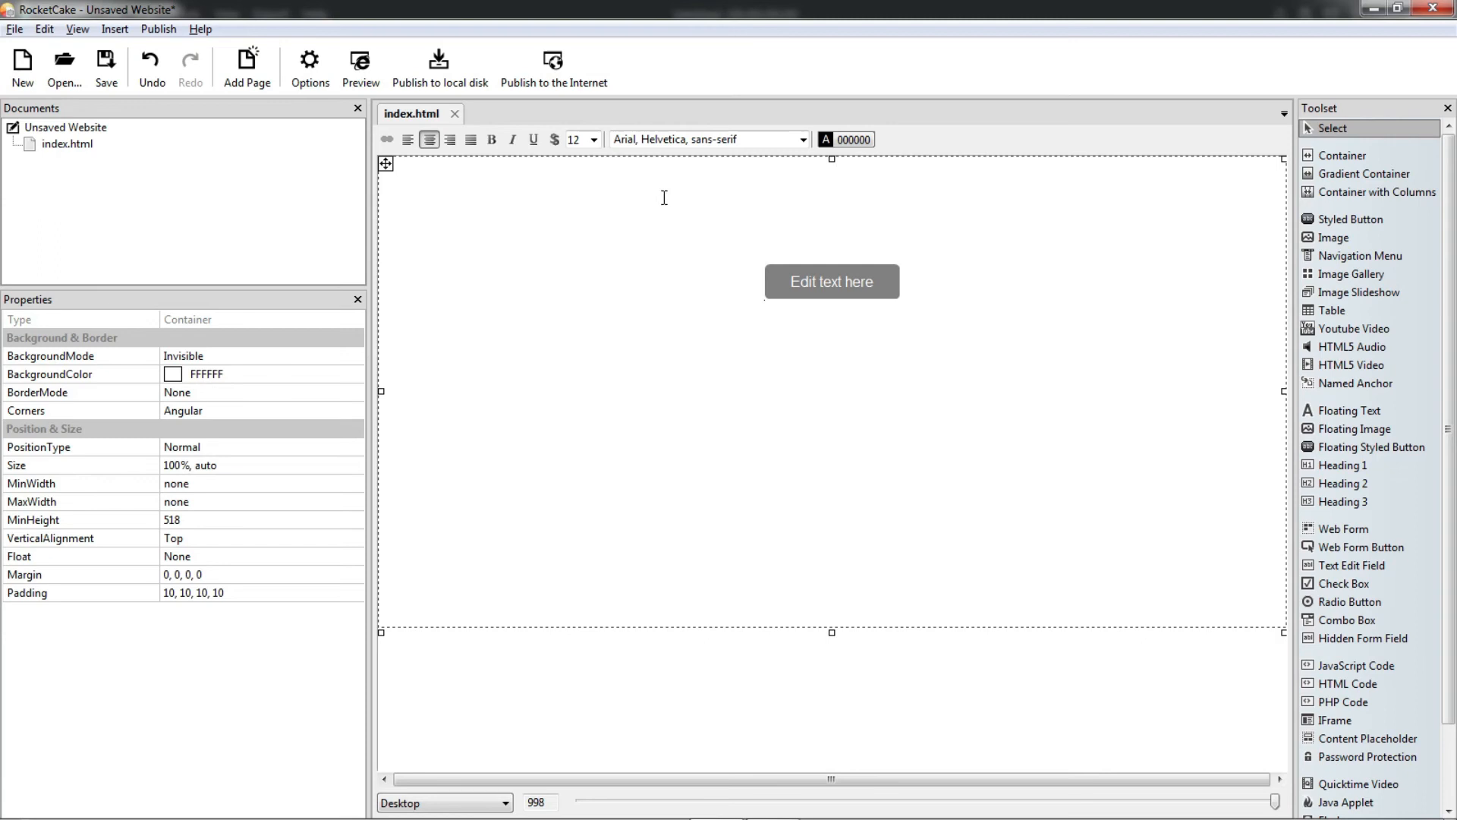
- Replace the grey button's placeholder text with "Button" in bold at font size 13
{"action": "left_click", "coordinate": [873, 276]}
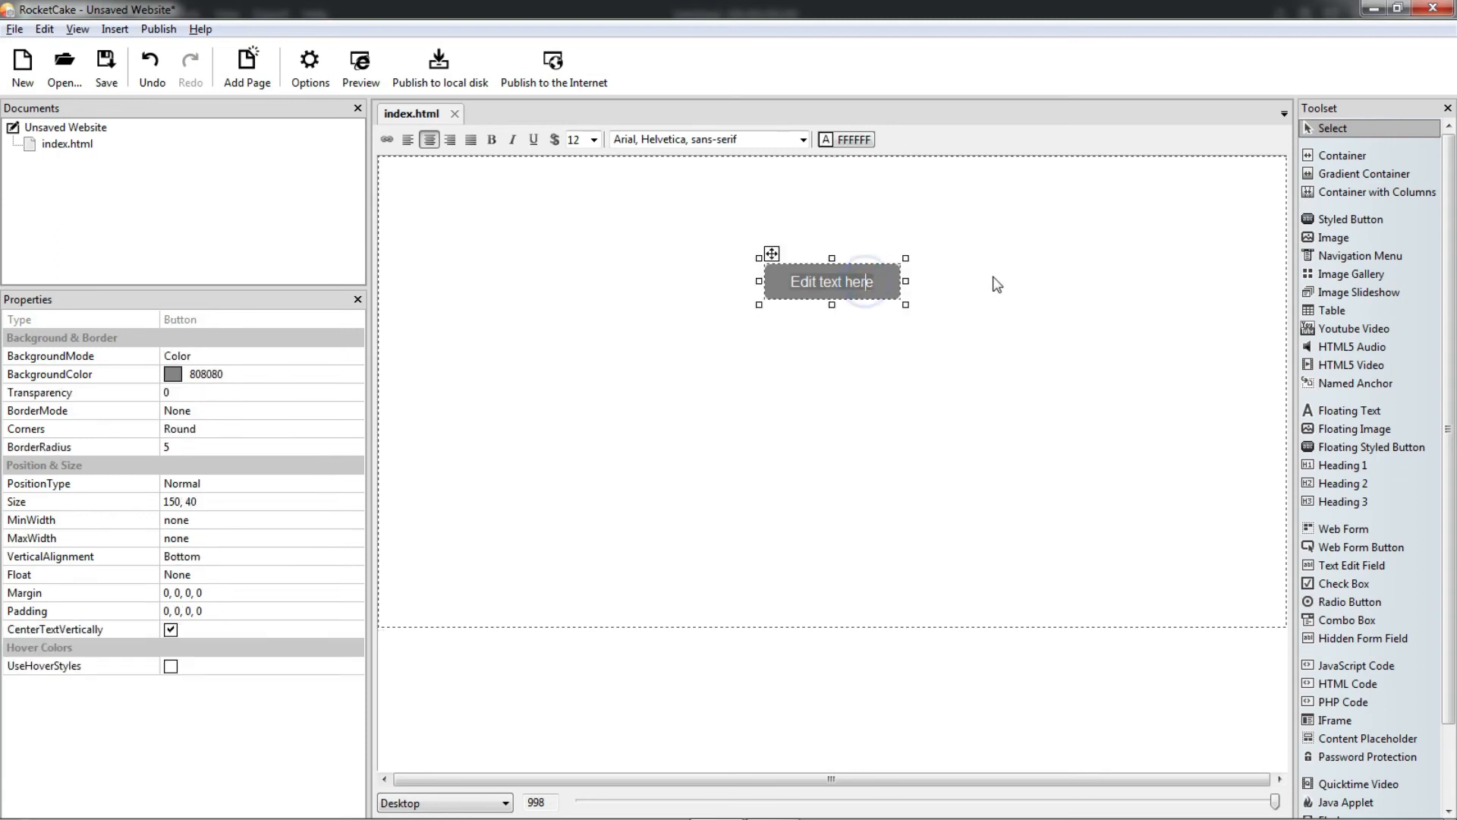
{"action": "type", "text": "Buton"}
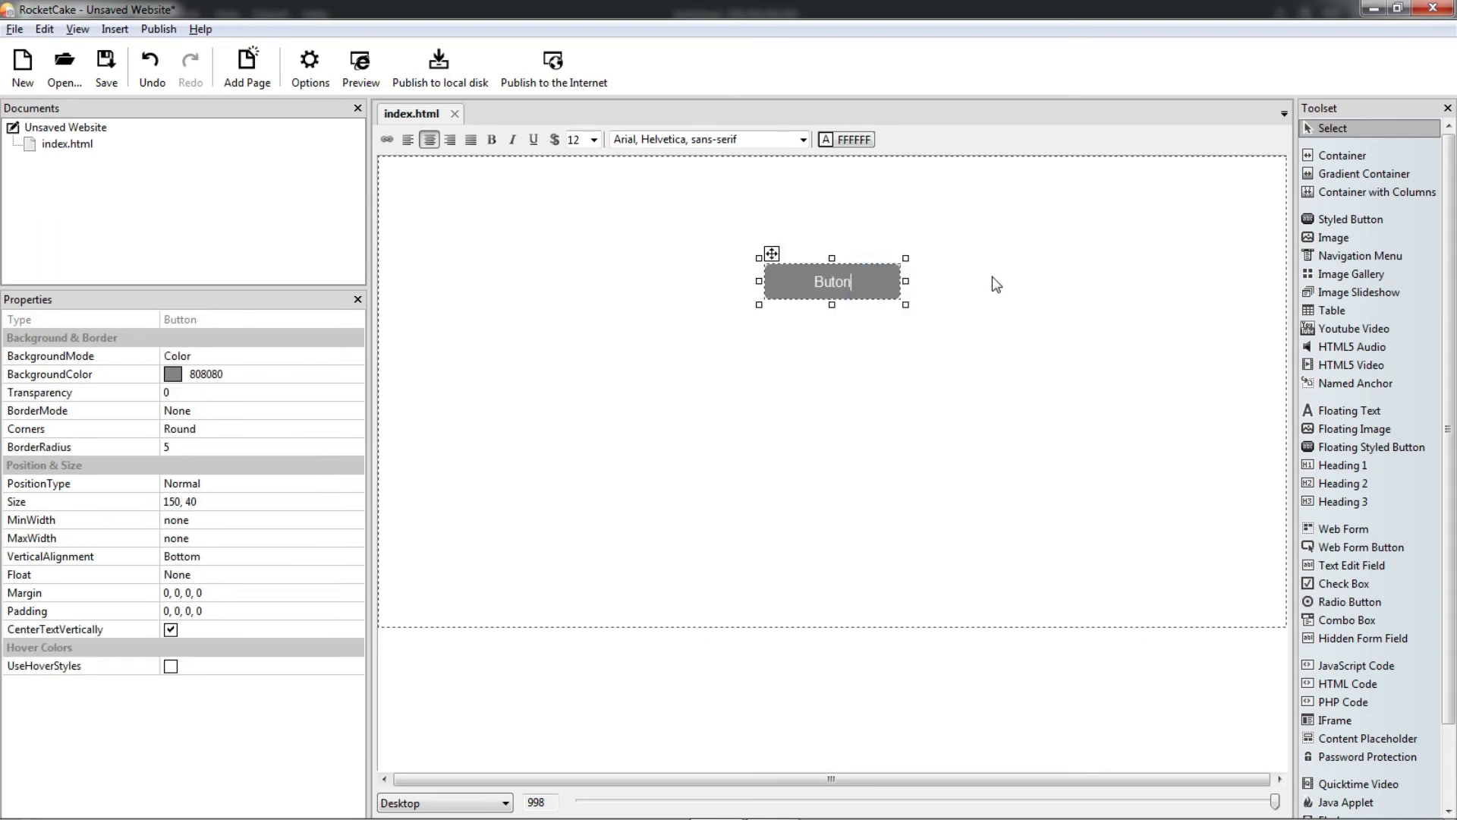
{"action": "type", "text": "t"}
{"action": "left_click", "coordinate": [491, 140]}
{"action": "left_click", "coordinate": [592, 140]}
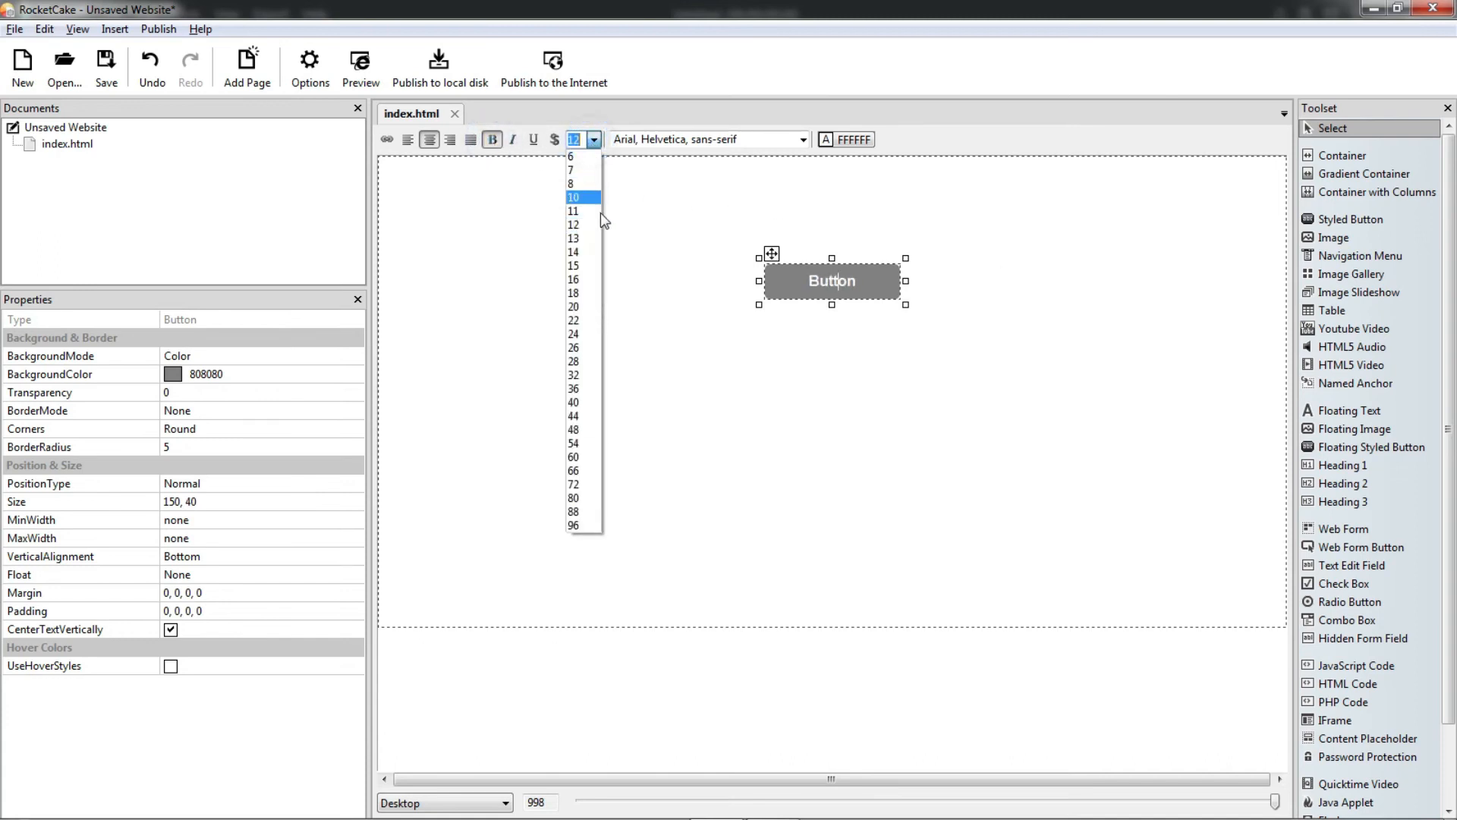
{"action": "left_click", "coordinate": [588, 239]}
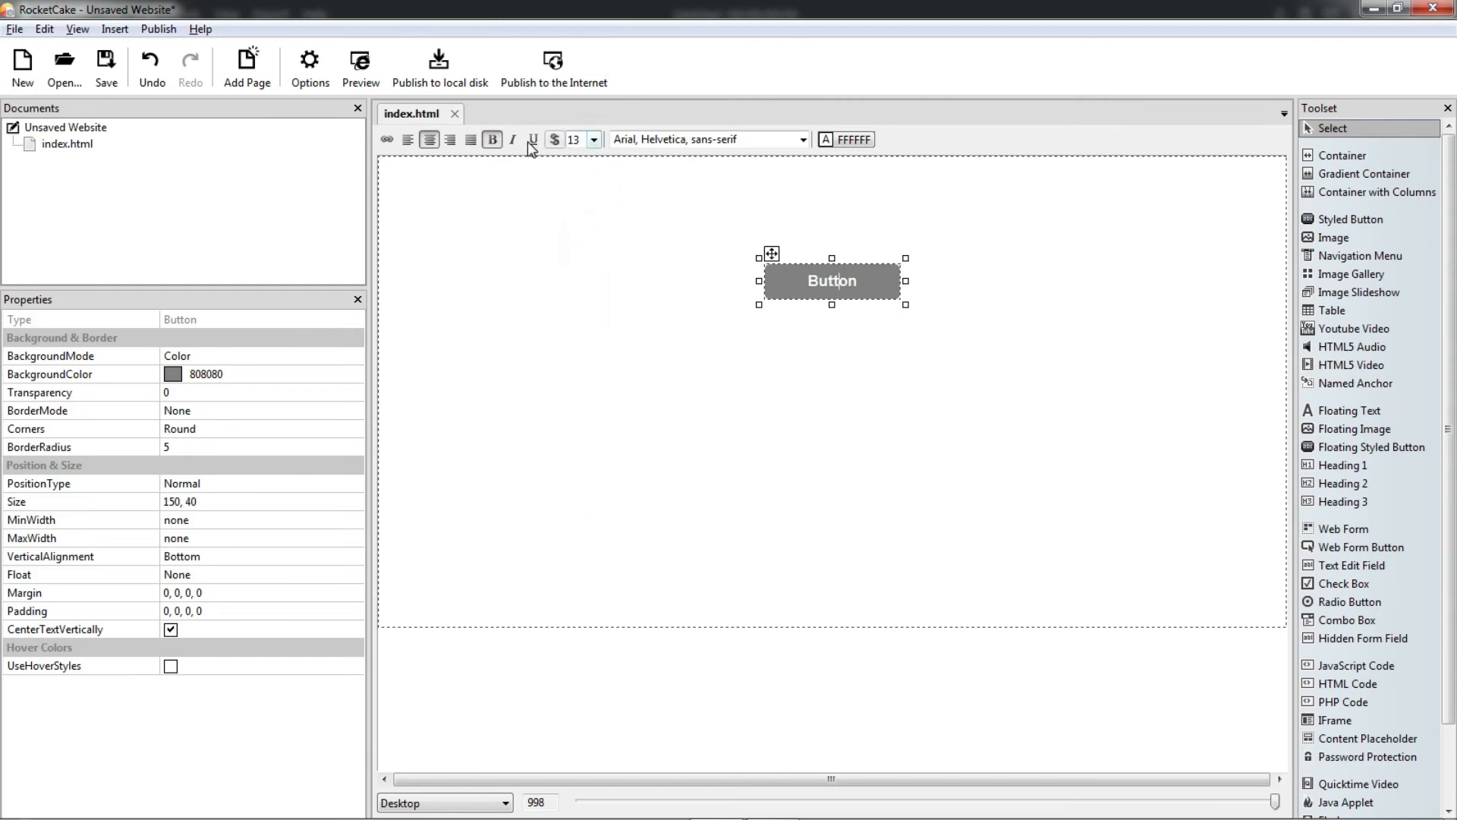
- Set the grey button's height to 50, keeping its width at 150
{"action": "left_click", "coordinate": [196, 501]}
{"action": "left_click", "coordinate": [192, 501]}
{"action": "key", "text": "BackSpace"}
{"action": "type", "text": "5"}
{"action": "key", "text": "Return"}
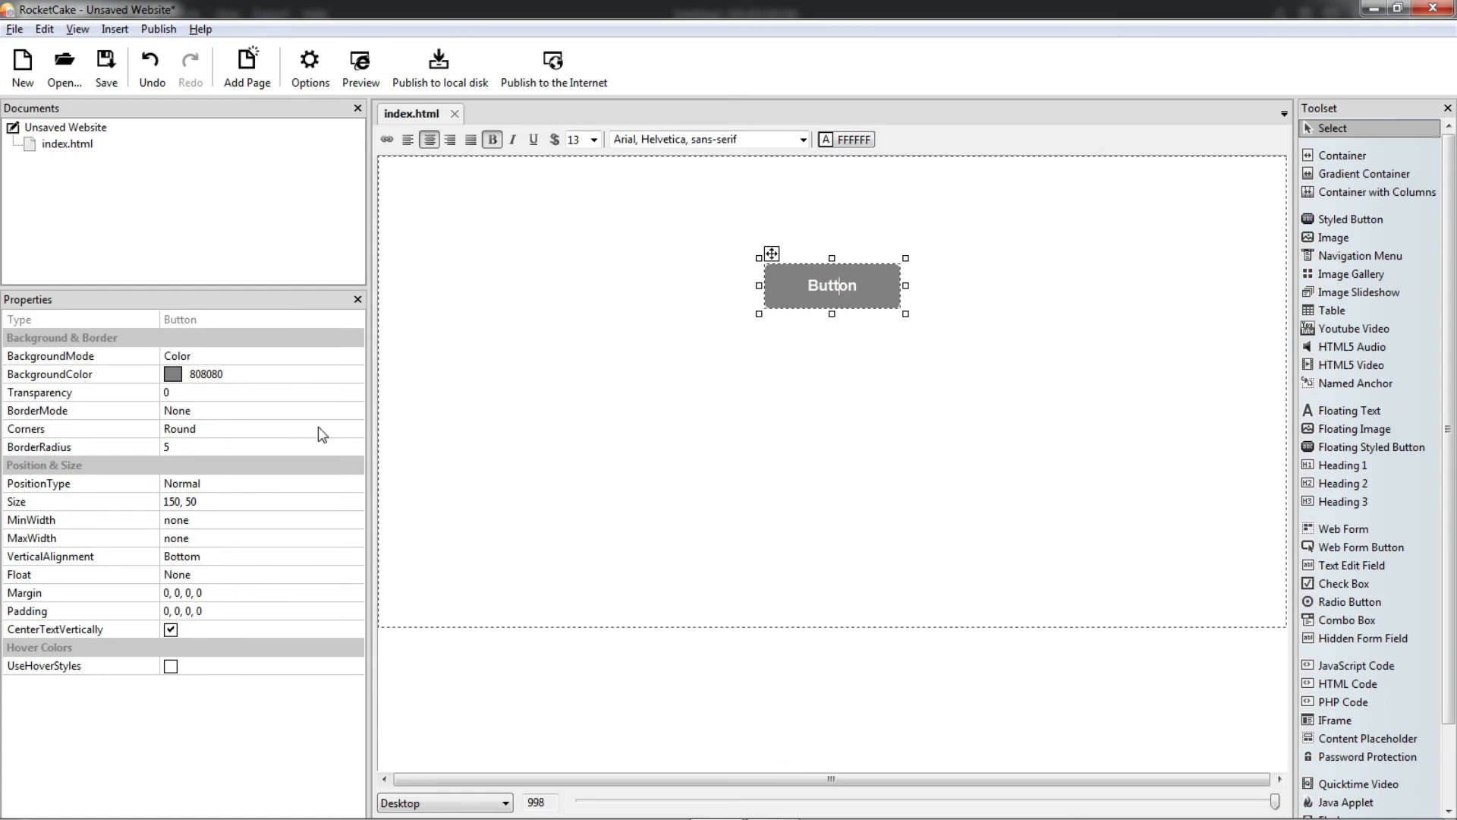
{"action": "key", "text": "ctrl+z"}
- Change the grey button's background colour to bright blue 0080FF
{"action": "left_click", "coordinate": [352, 374]}
{"action": "left_click", "coordinate": [355, 373]}
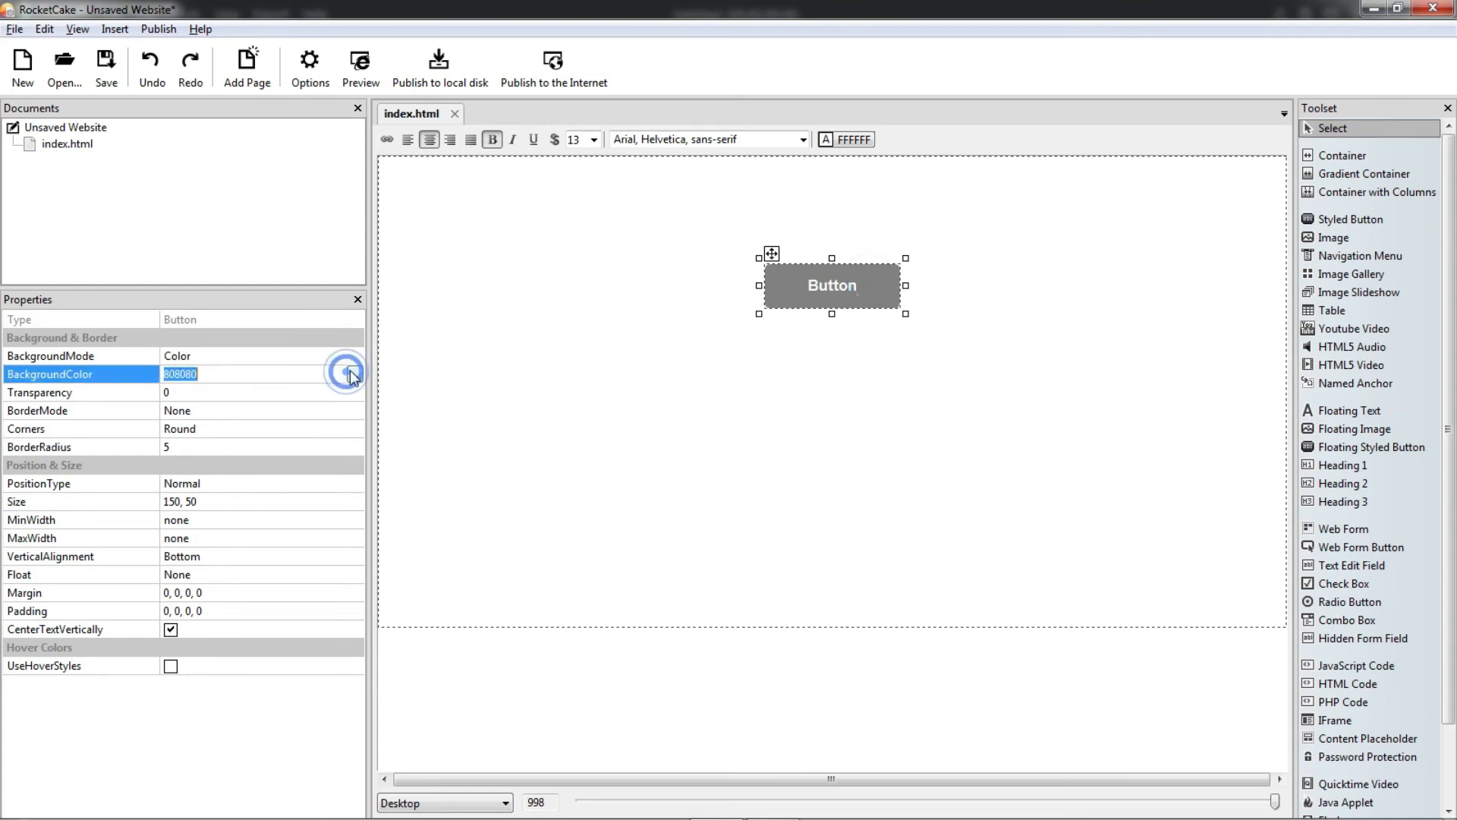
{"action": "left_click", "coordinate": [476, 400]}
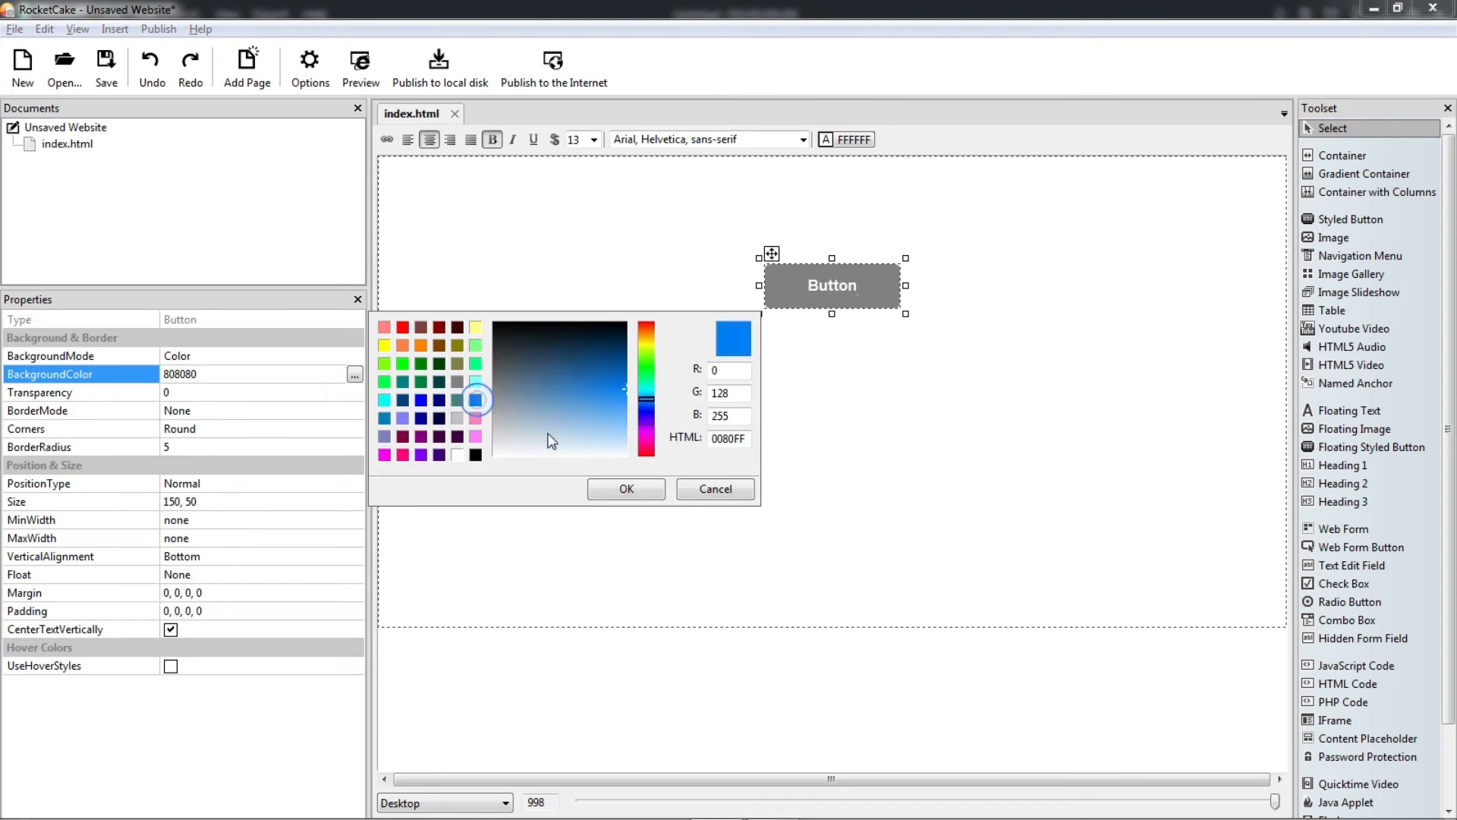
{"action": "left_click", "coordinate": [621, 489]}
{"action": "left_click", "coordinate": [1053, 444]}
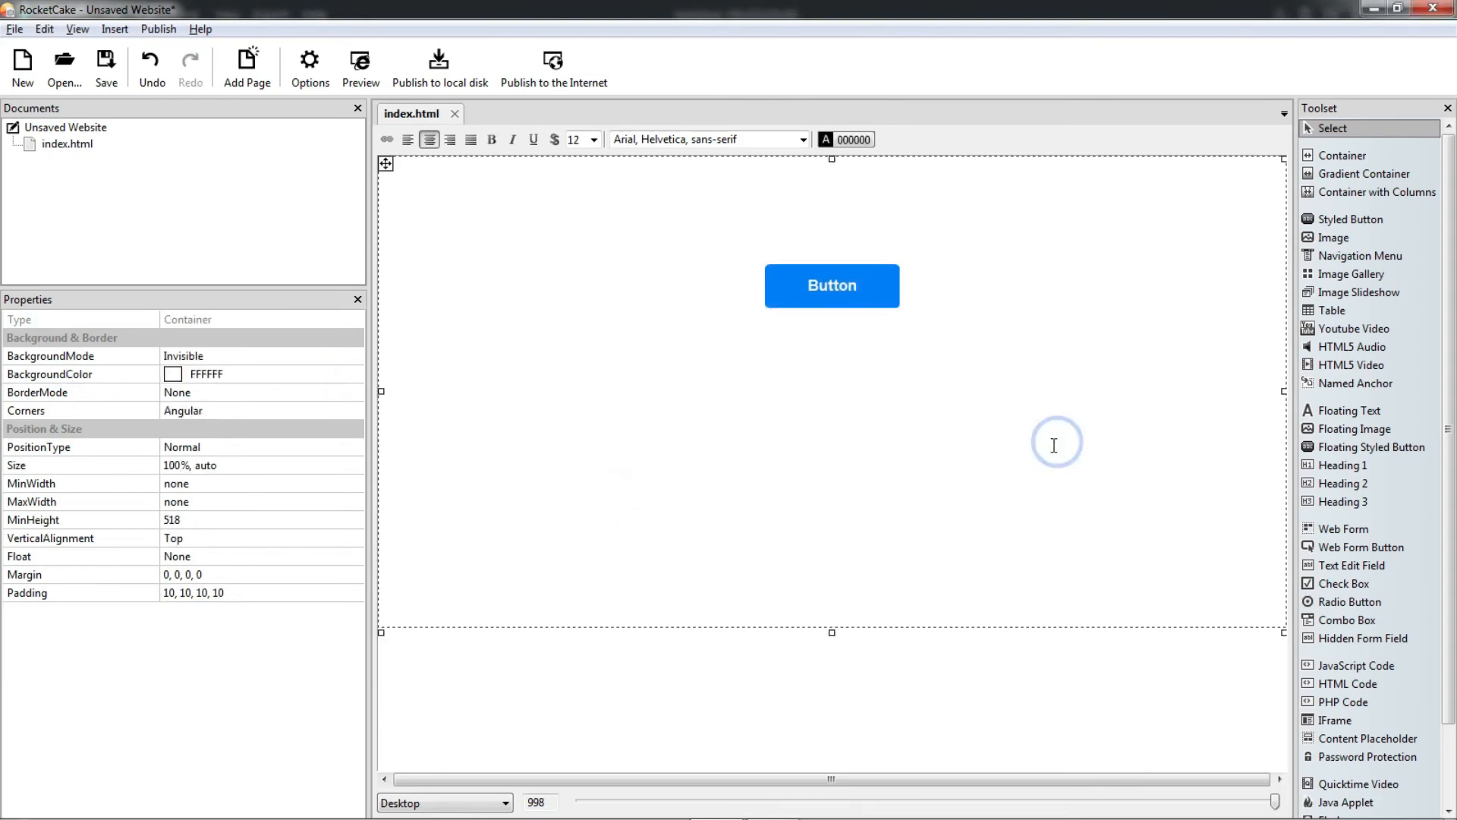
- Enable hover styles on the blue button and set its hover text colour to white FFFFFF
{"action": "left_click", "coordinate": [804, 296]}
{"action": "left_click", "coordinate": [170, 666]}
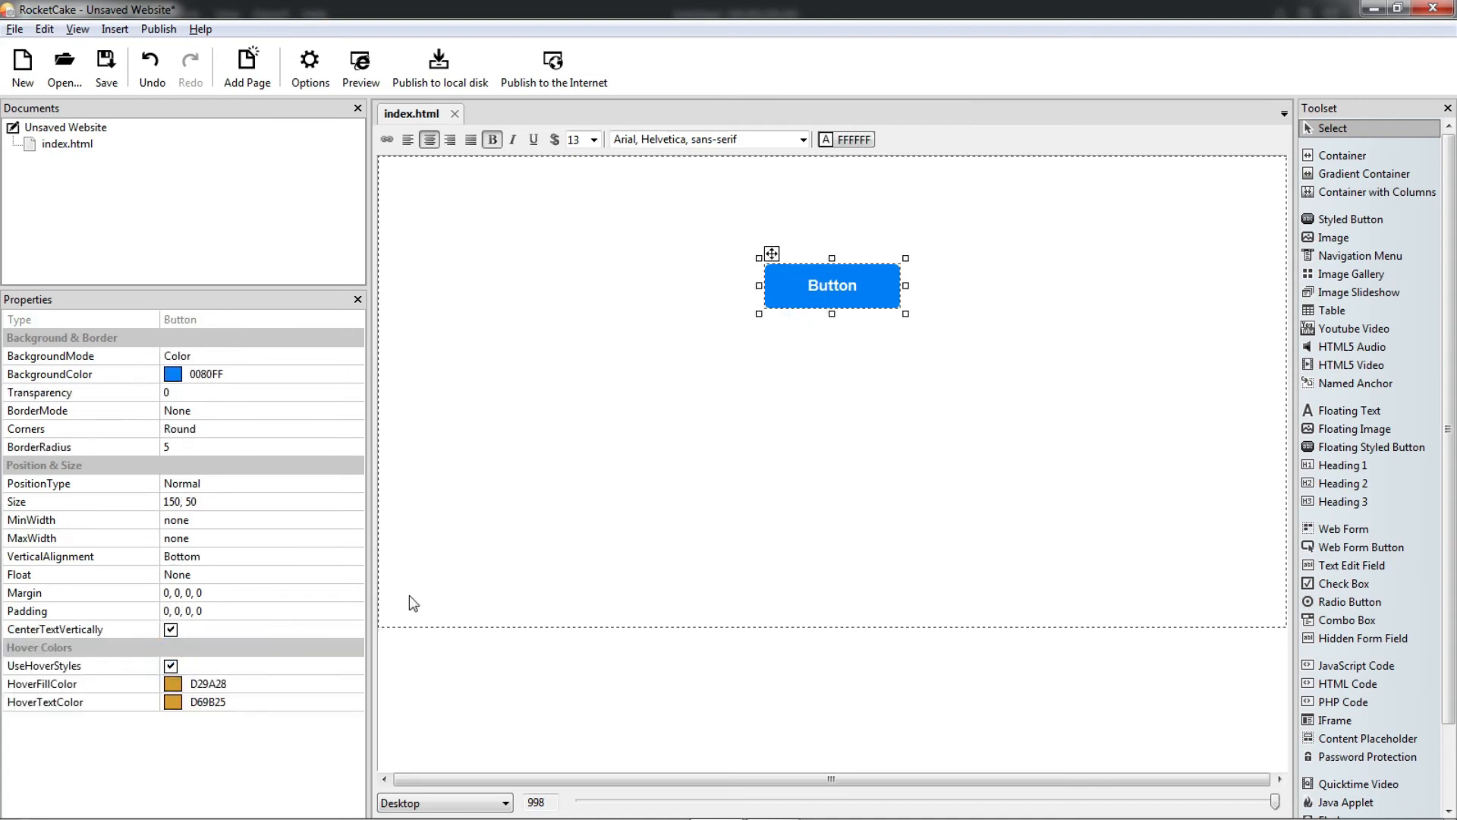
{"action": "left_click", "coordinate": [246, 701]}
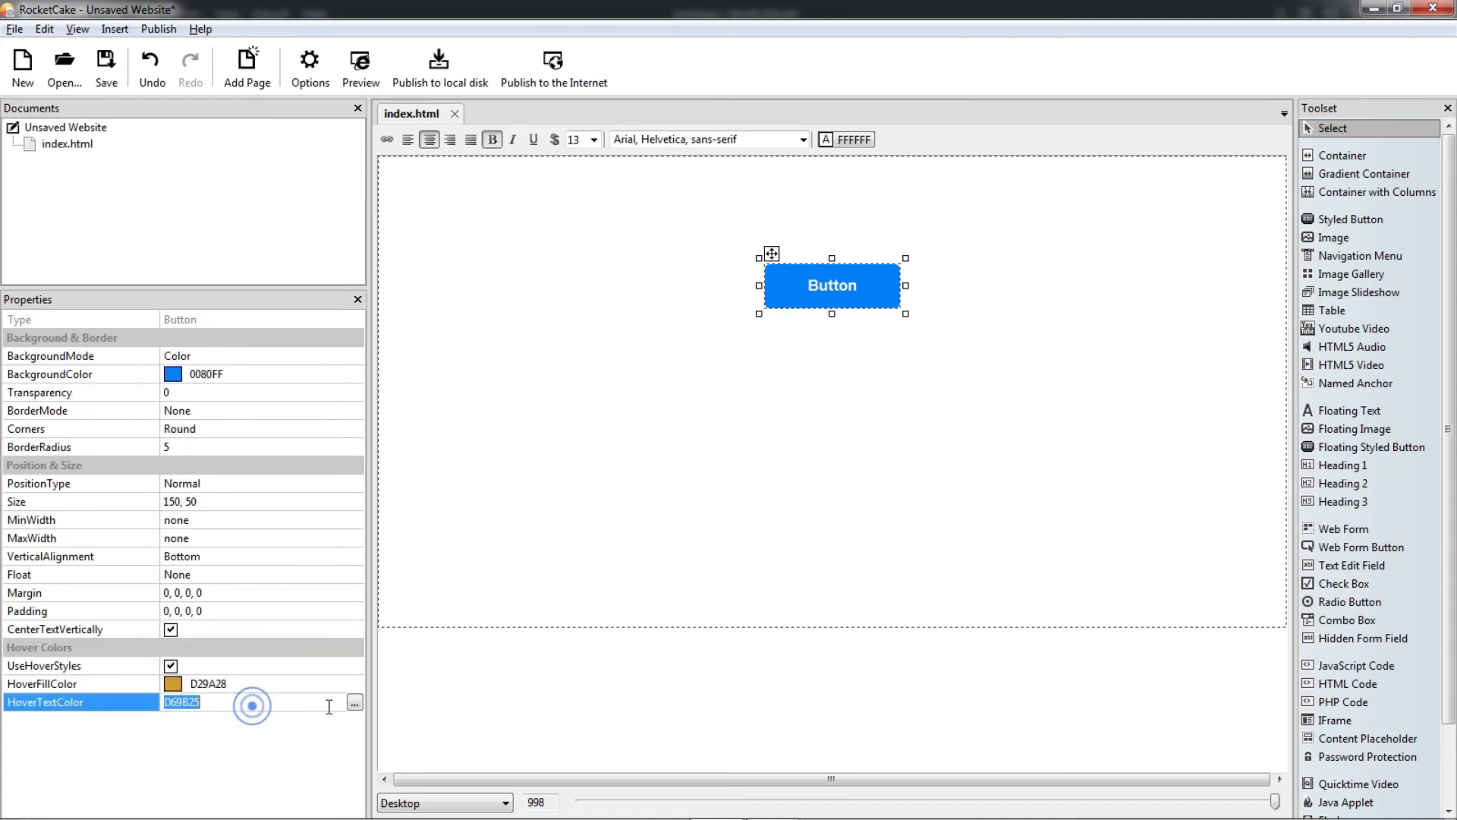
{"action": "left_click", "coordinate": [355, 701]}
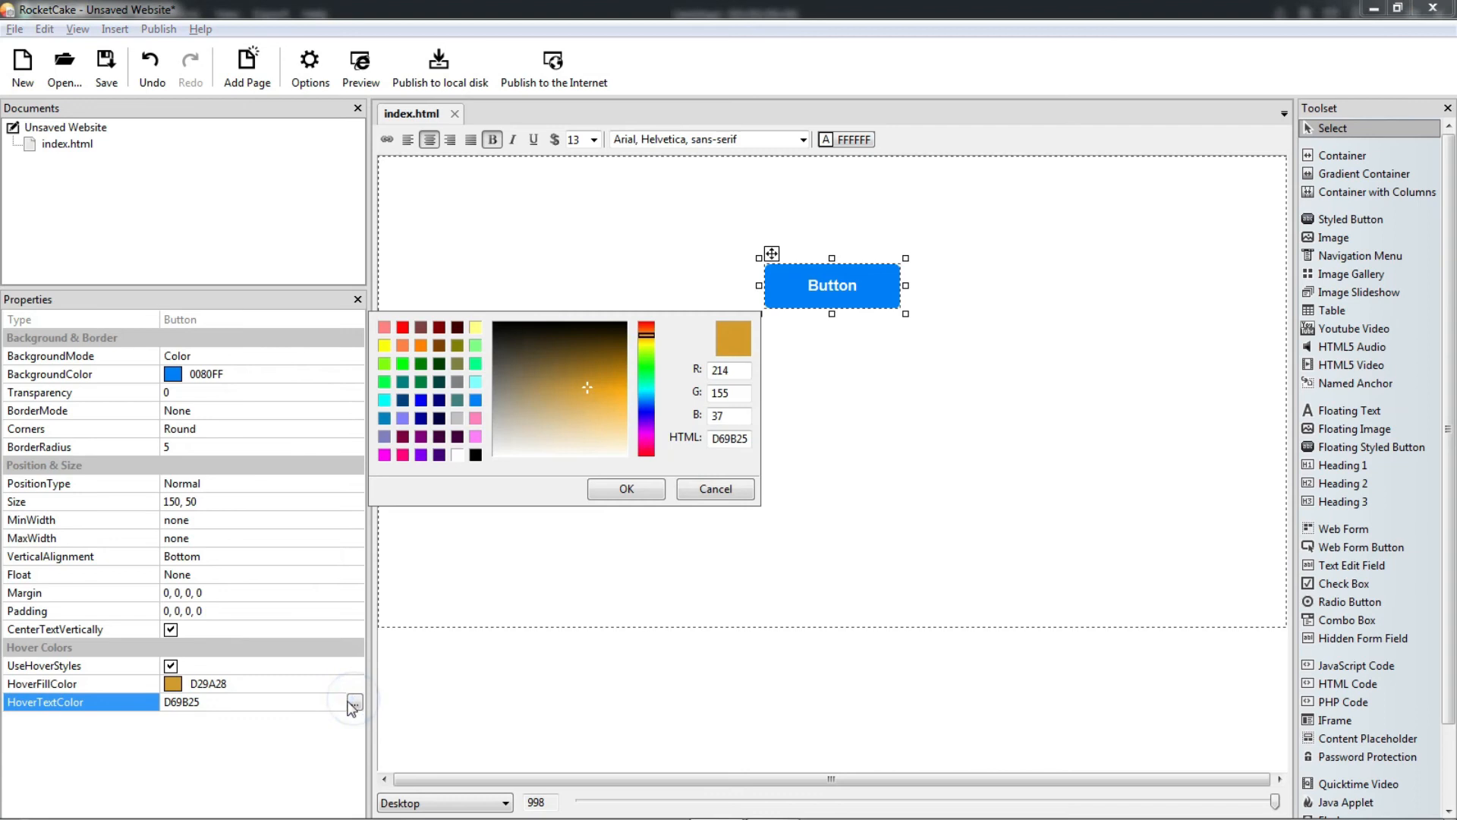
{"action": "left_click", "coordinate": [457, 454]}
{"action": "left_click", "coordinate": [621, 489]}
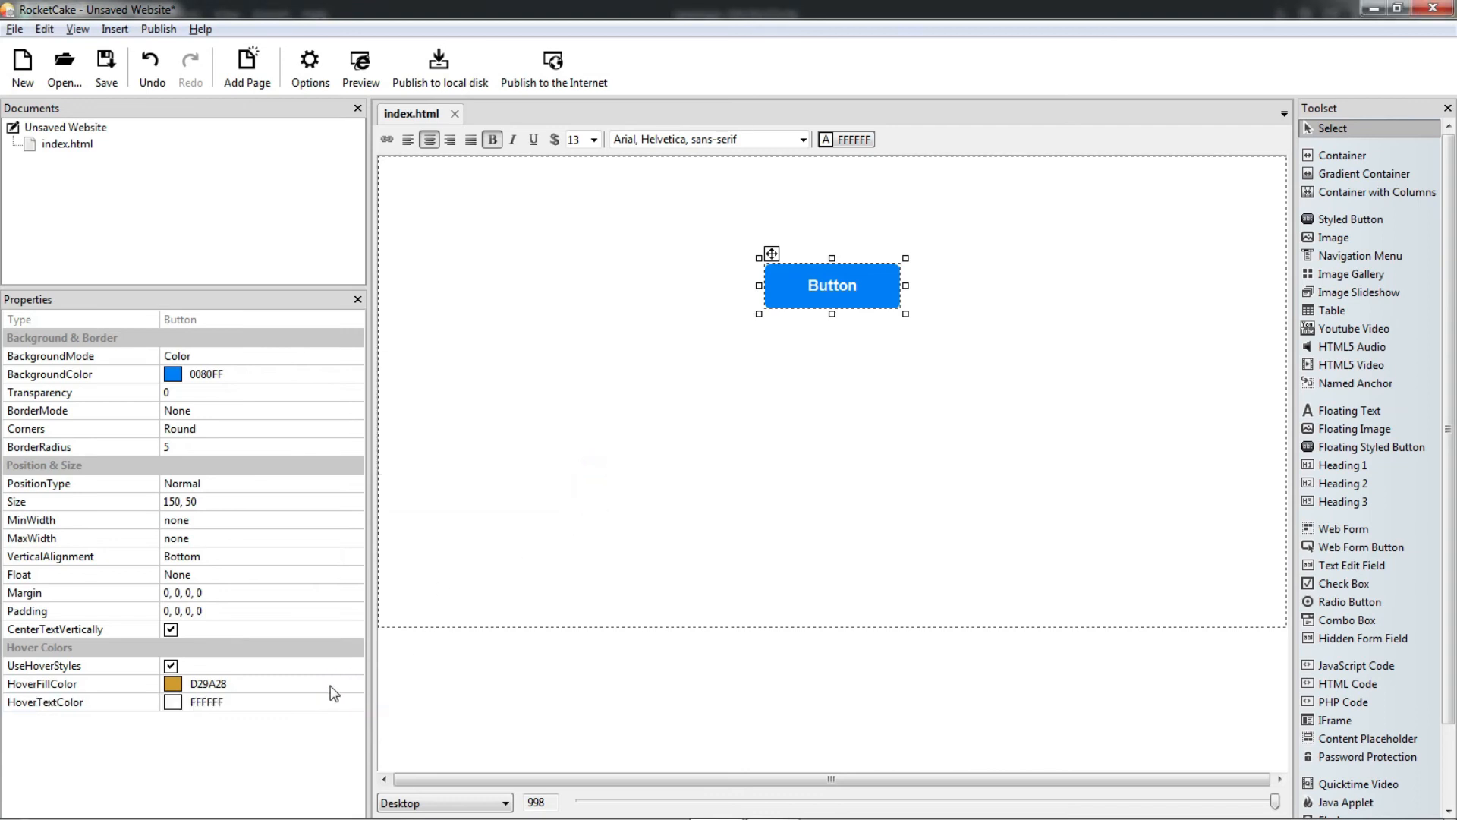
- Set the blue button's hover fill colour to bright green 00FF40 and preview the hover effect in the browser
{"action": "left_click", "coordinate": [331, 687]}
{"action": "left_click", "coordinate": [355, 684]}
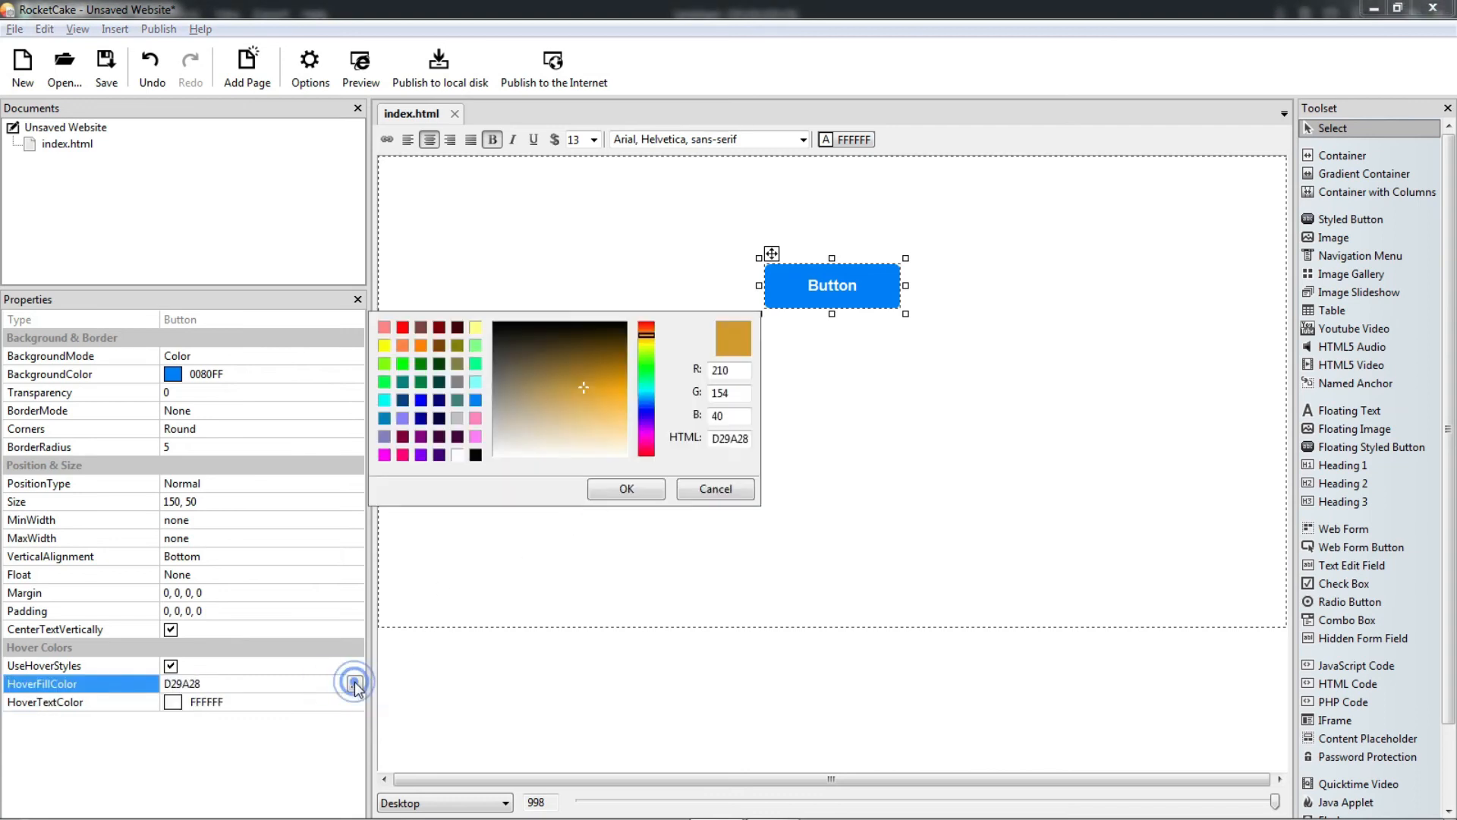
{"action": "left_click", "coordinate": [385, 383]}
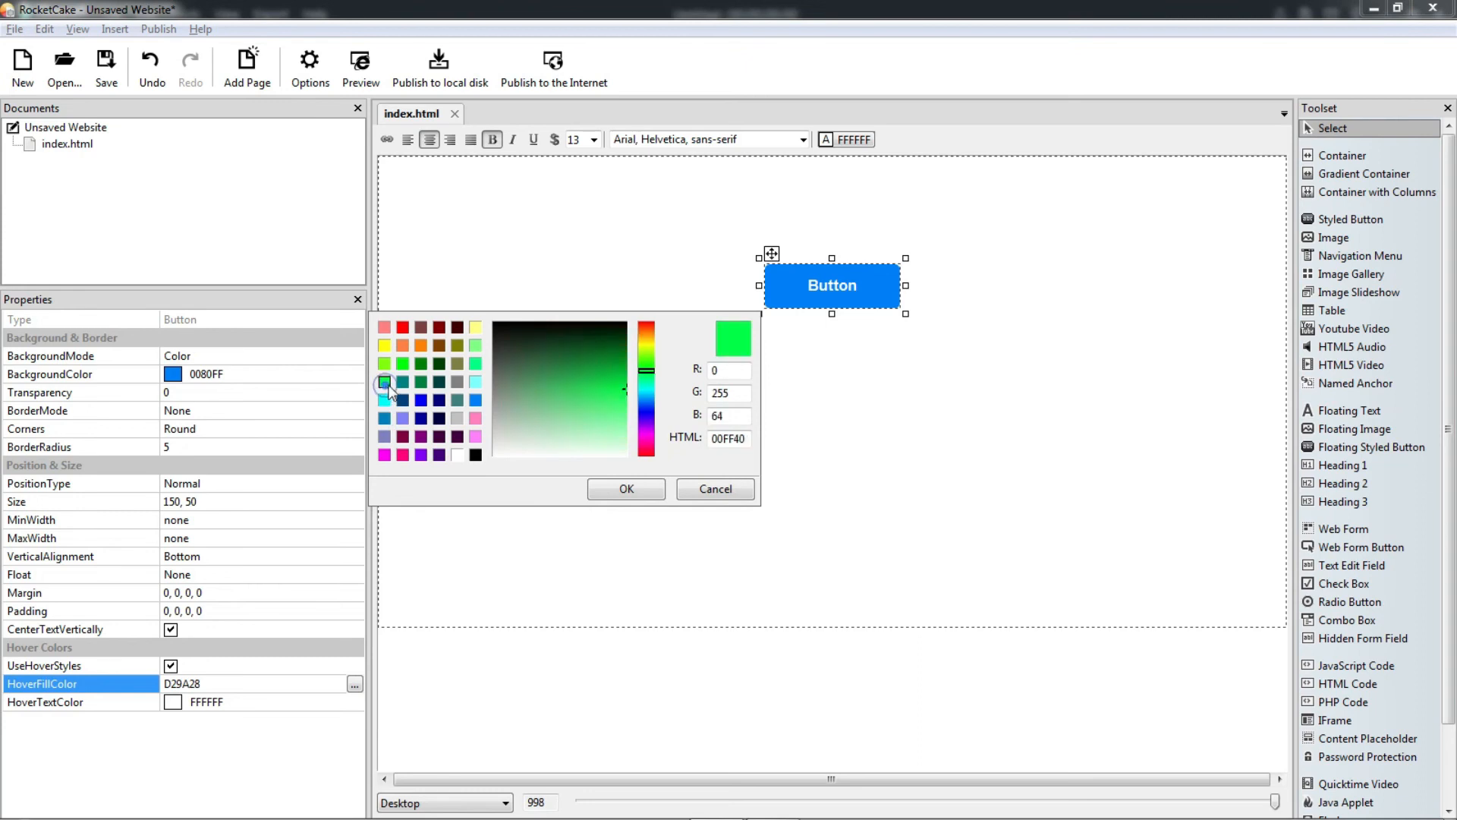
{"action": "left_click", "coordinate": [609, 490]}
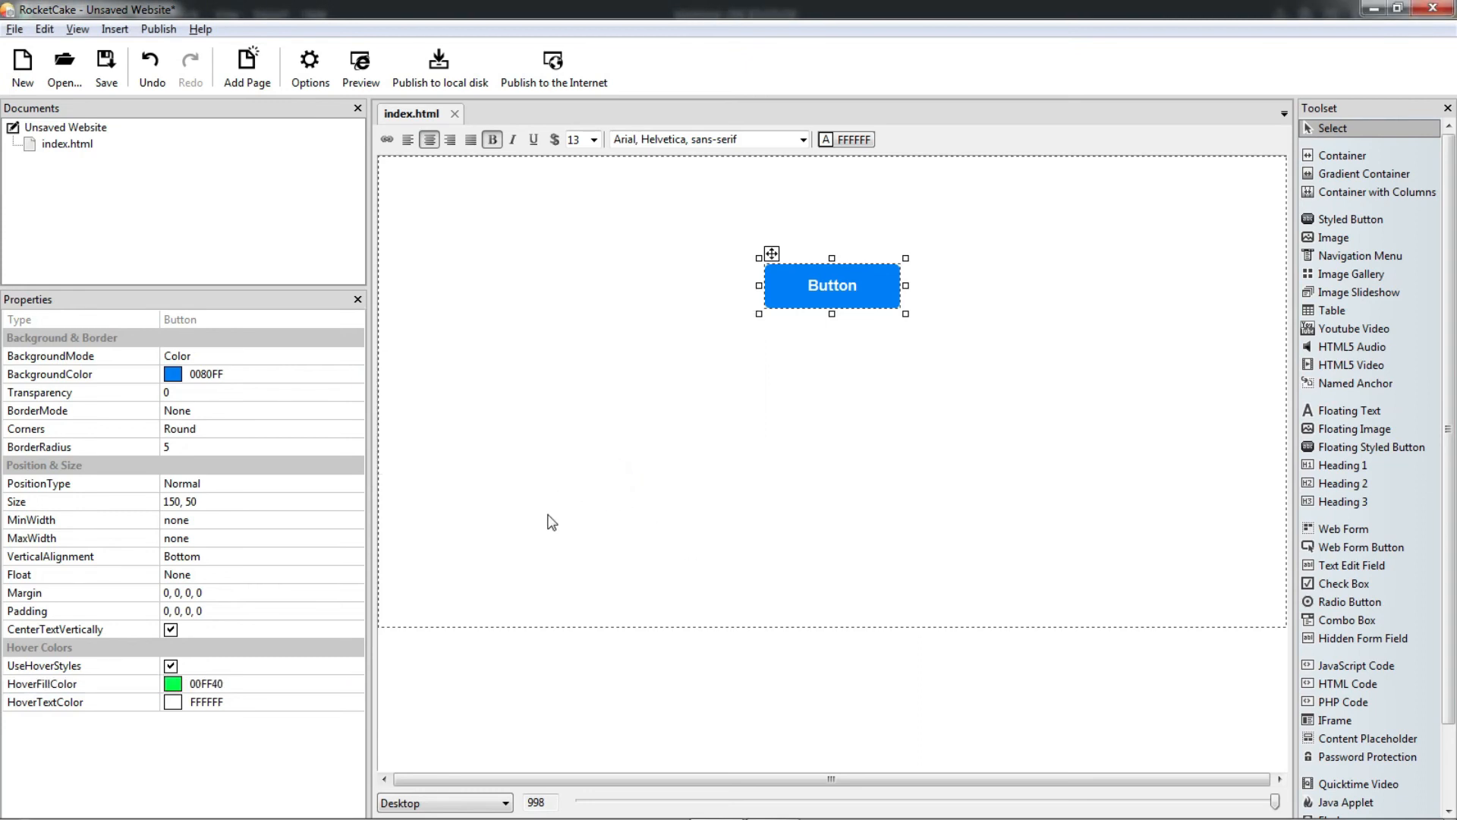
{"action": "left_click", "coordinate": [361, 67]}
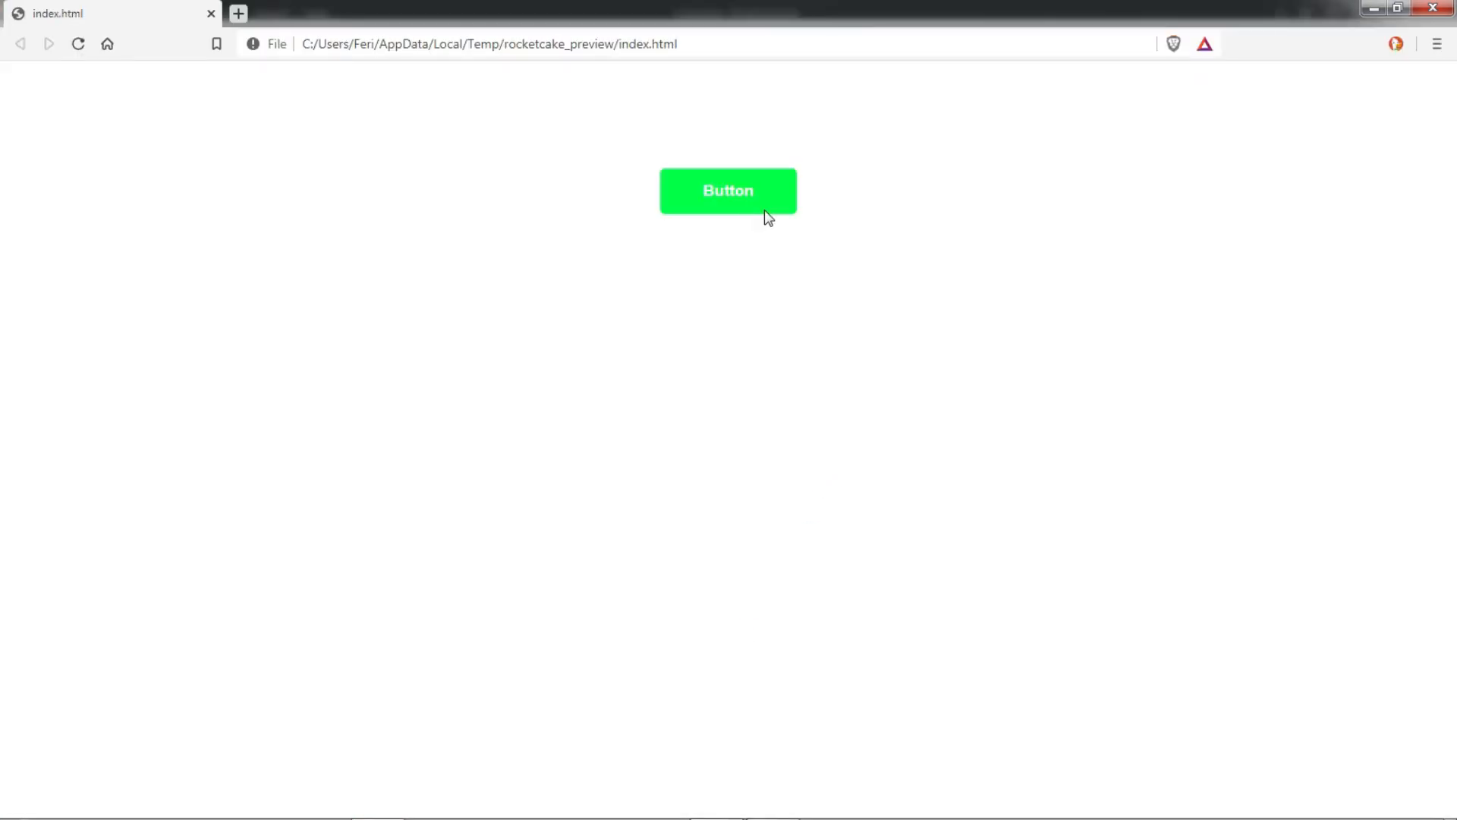
{"action": "left_click", "coordinate": [1433, 7]}
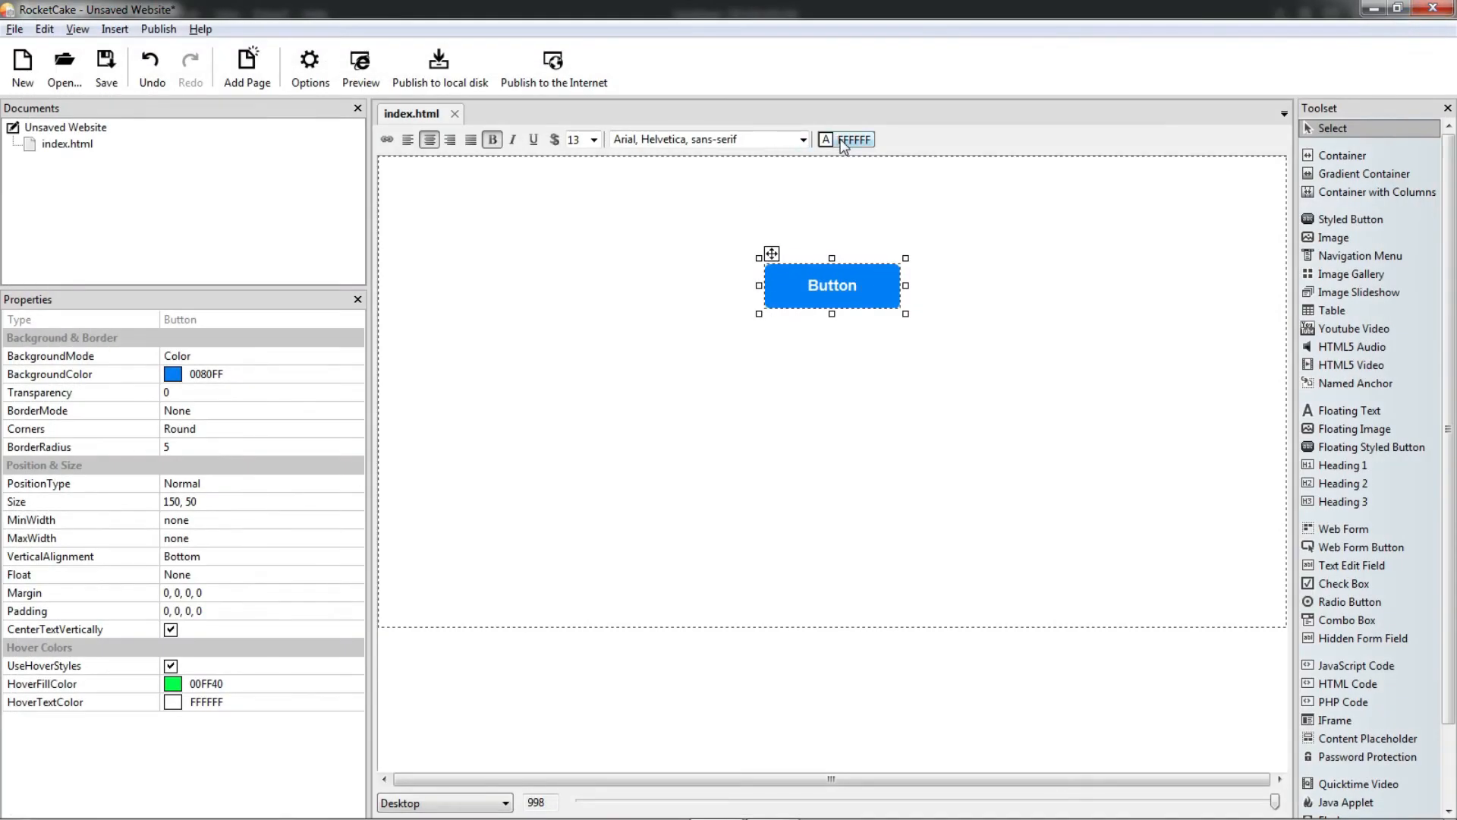
- Change the button's background colour to the darker blue 0080C0
{"action": "left_click", "coordinate": [334, 374]}
{"action": "left_click", "coordinate": [354, 374]}
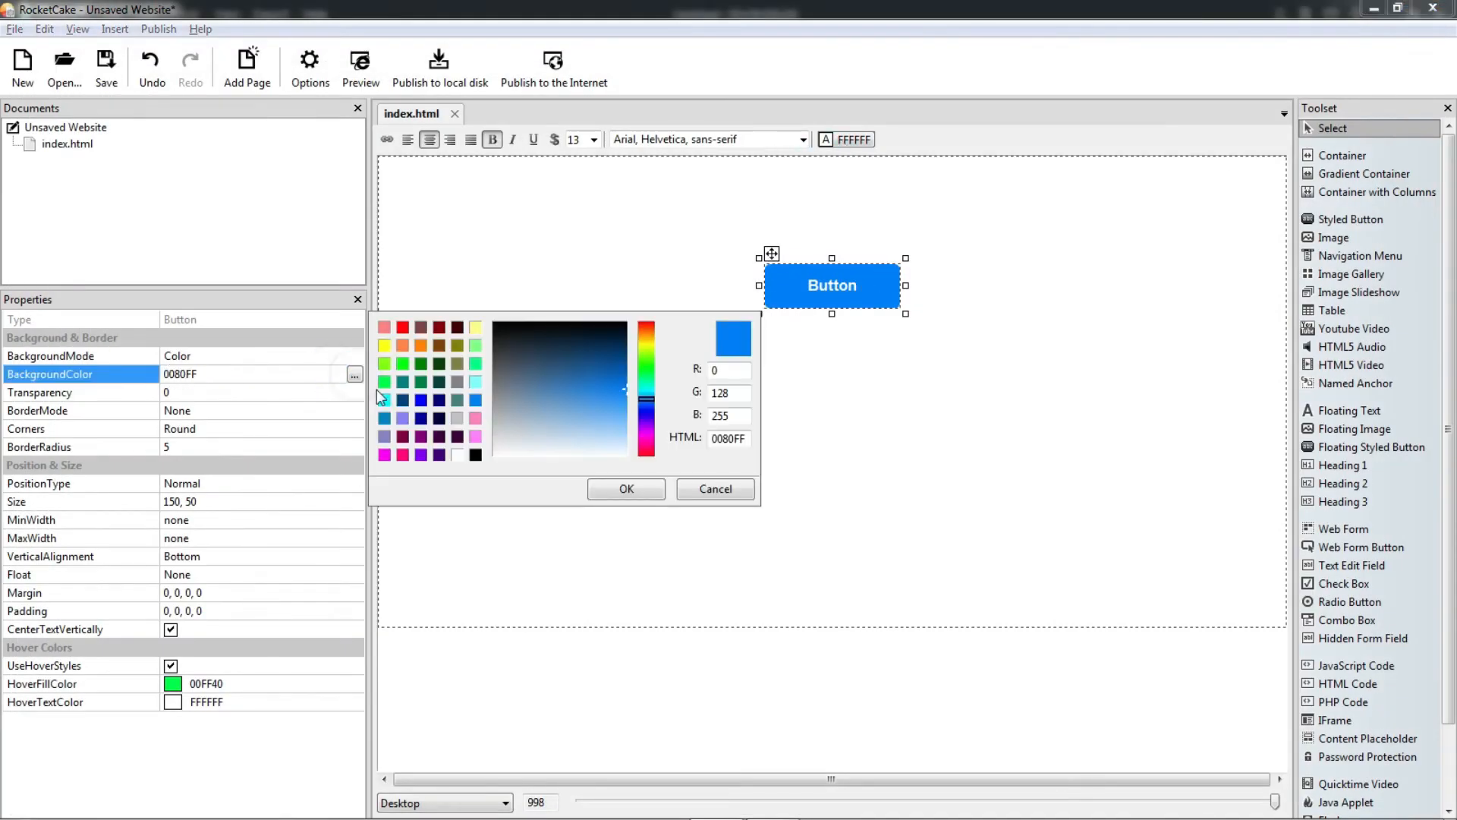
{"action": "left_click", "coordinate": [386, 416]}
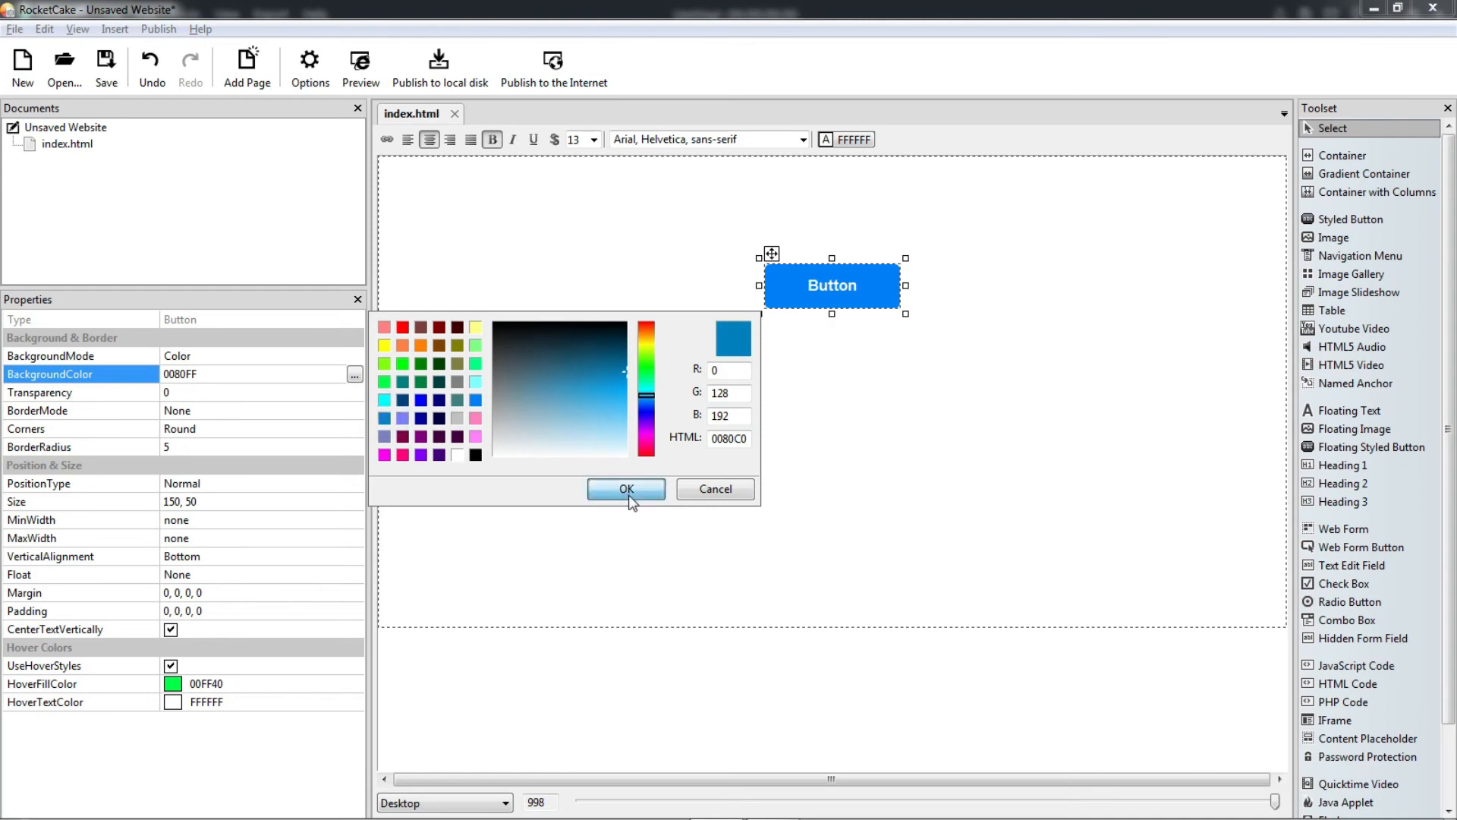
{"action": "left_click", "coordinate": [625, 489]}
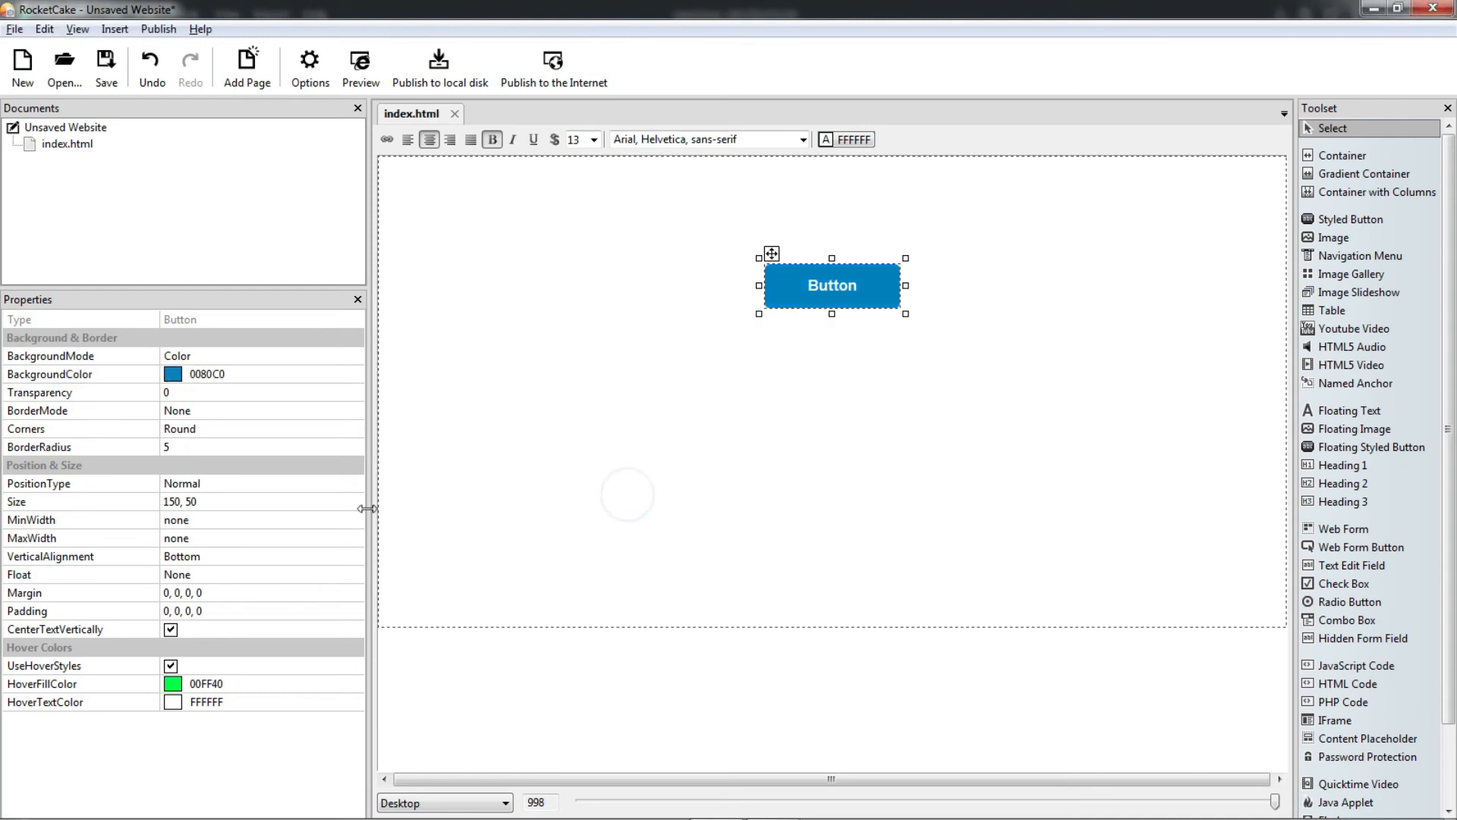
- Set the button's hover fill colour to dark green 008040 and check the hover effect in a browser preview
{"action": "left_click", "coordinate": [334, 683]}
{"action": "left_click", "coordinate": [355, 683]}
{"action": "left_click", "coordinate": [419, 382]}
{"action": "left_click", "coordinate": [615, 488]}
{"action": "left_click", "coordinate": [360, 68]}
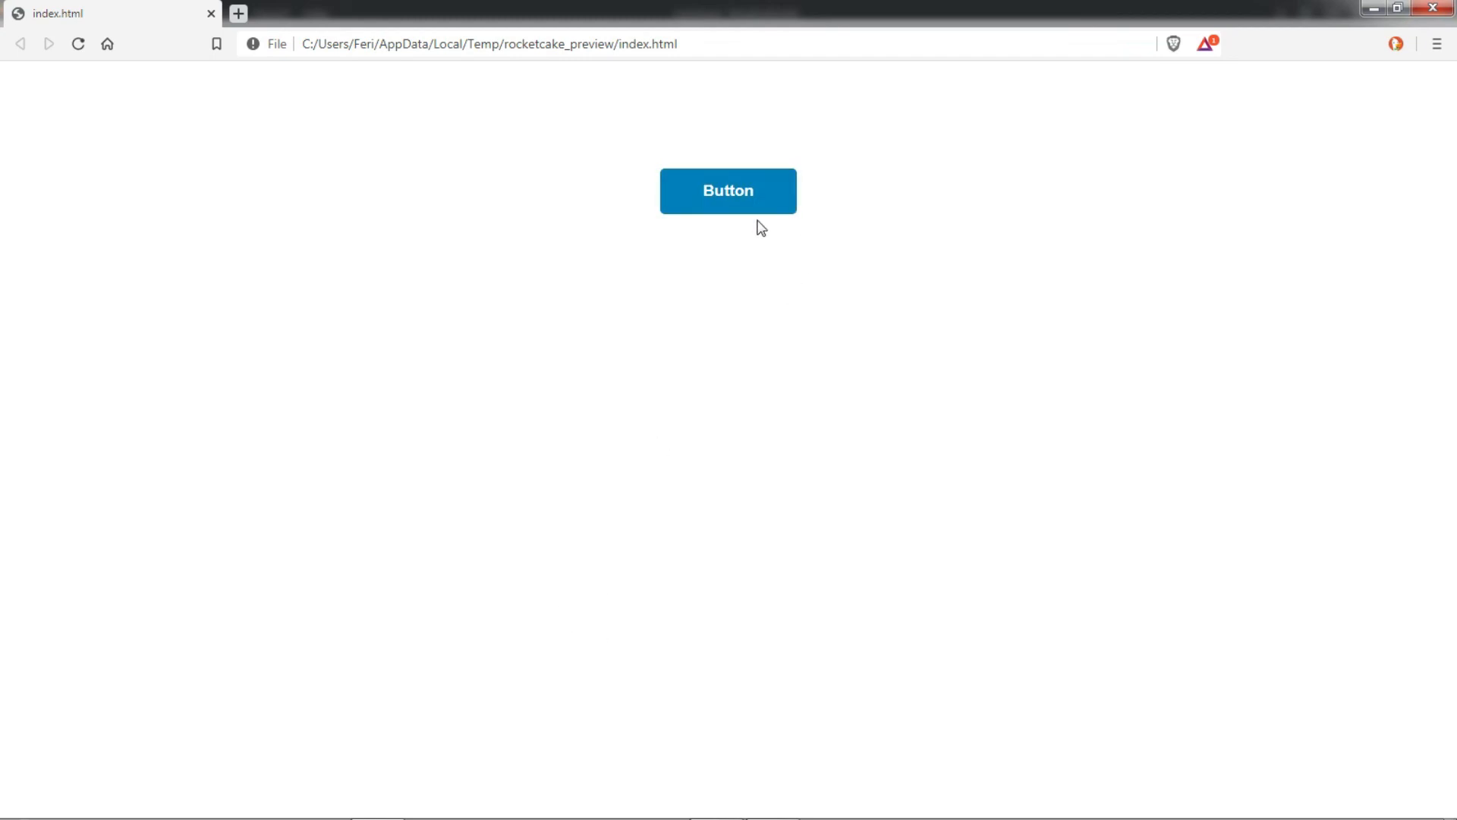
{"action": "left_click", "coordinate": [1433, 7]}
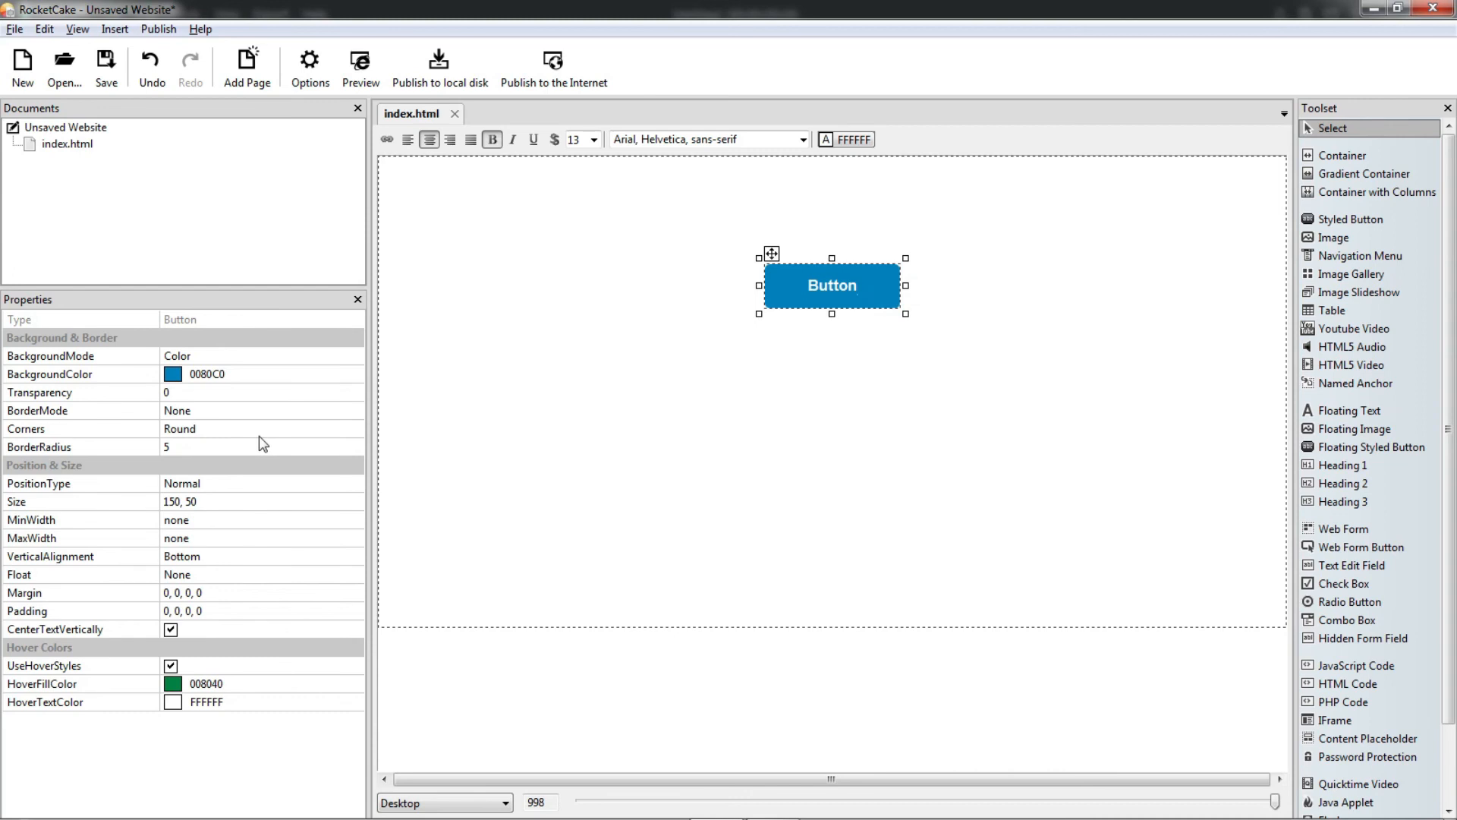
- Give the blue button a solid border and look at its border colour choices
{"action": "left_click", "coordinate": [286, 411]}
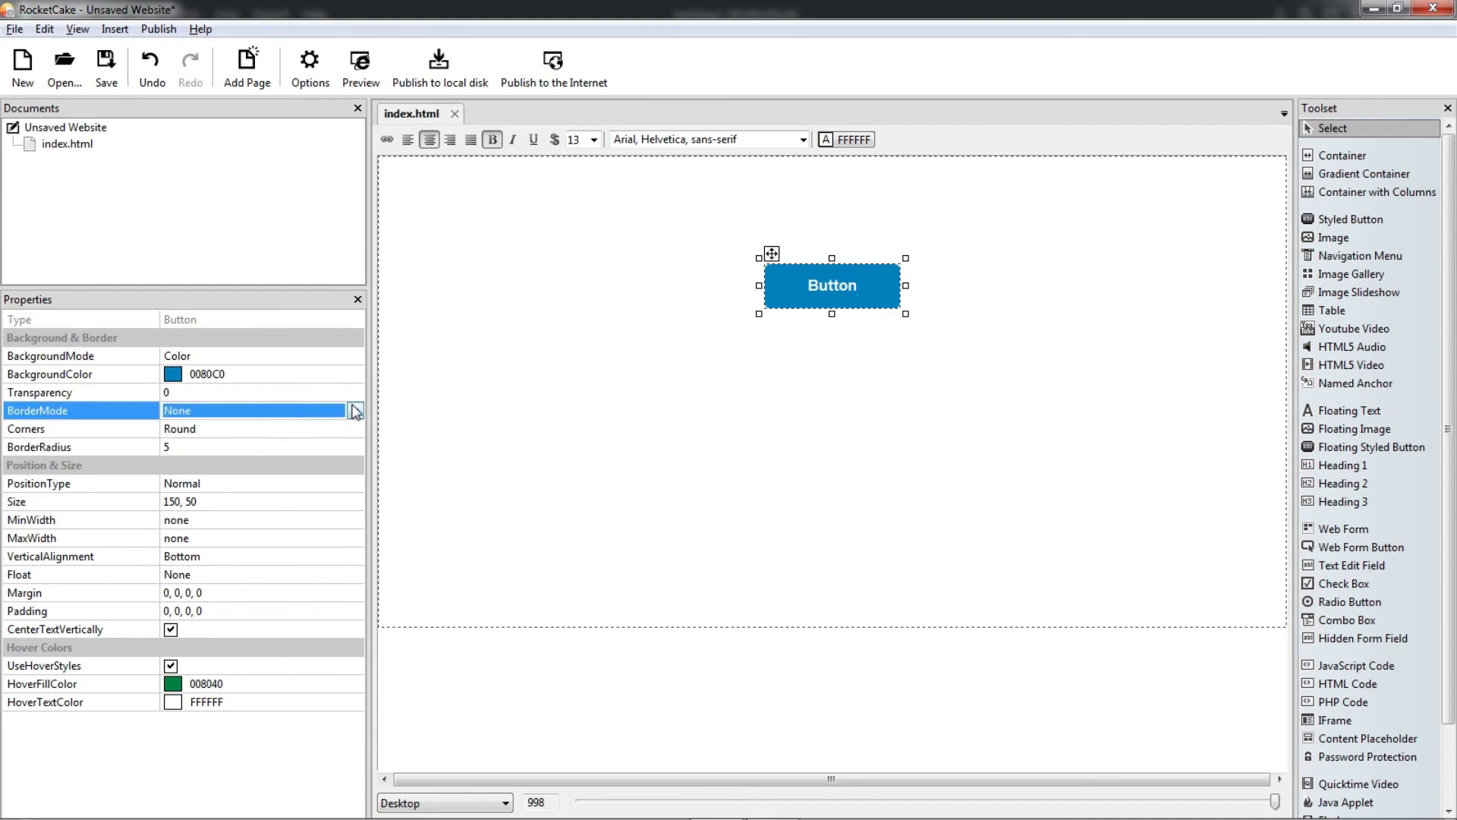
{"action": "left_click", "coordinate": [355, 411]}
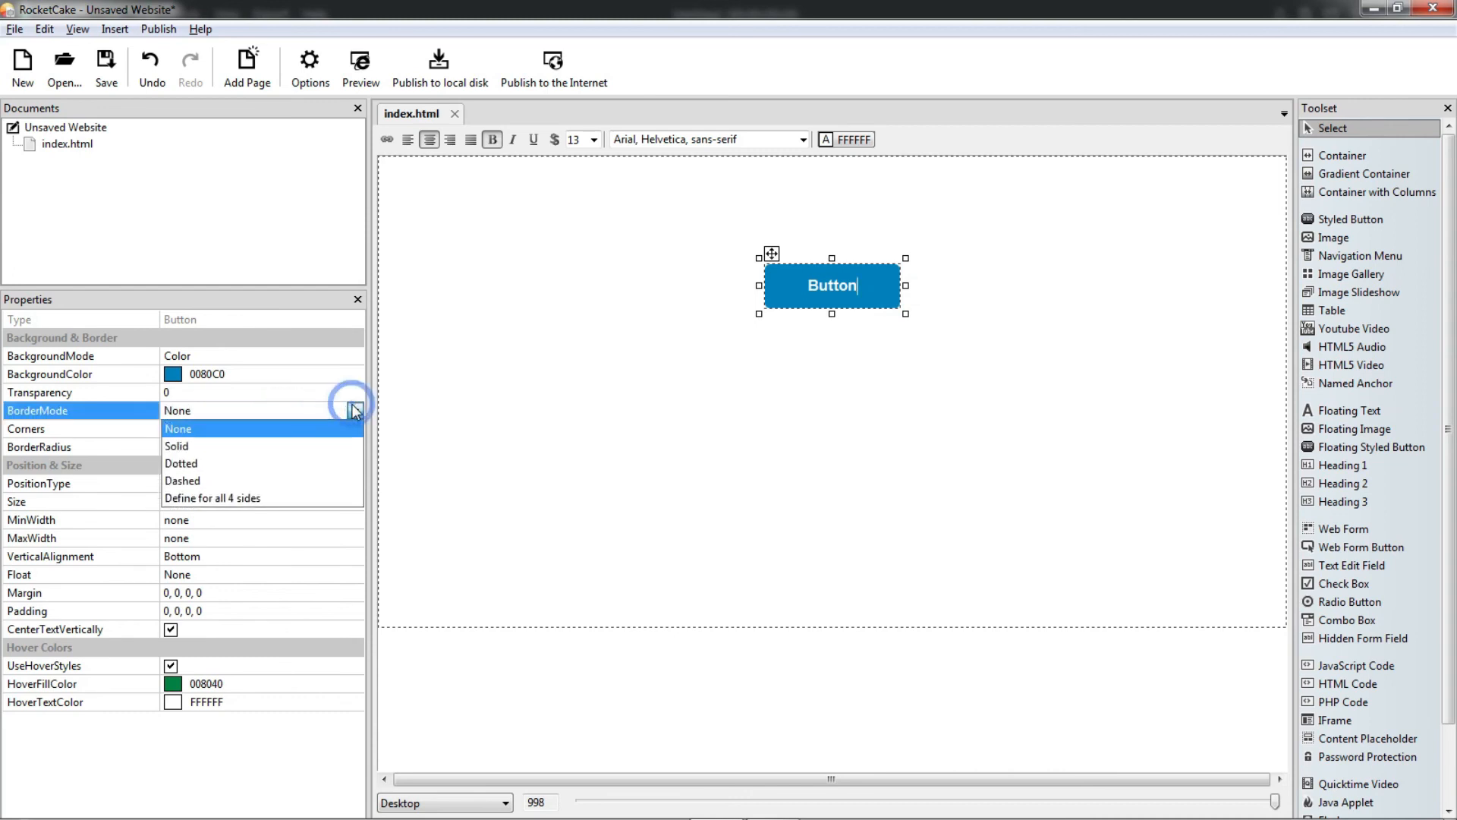
{"action": "left_click", "coordinate": [237, 445]}
{"action": "left_click", "coordinate": [213, 447]}
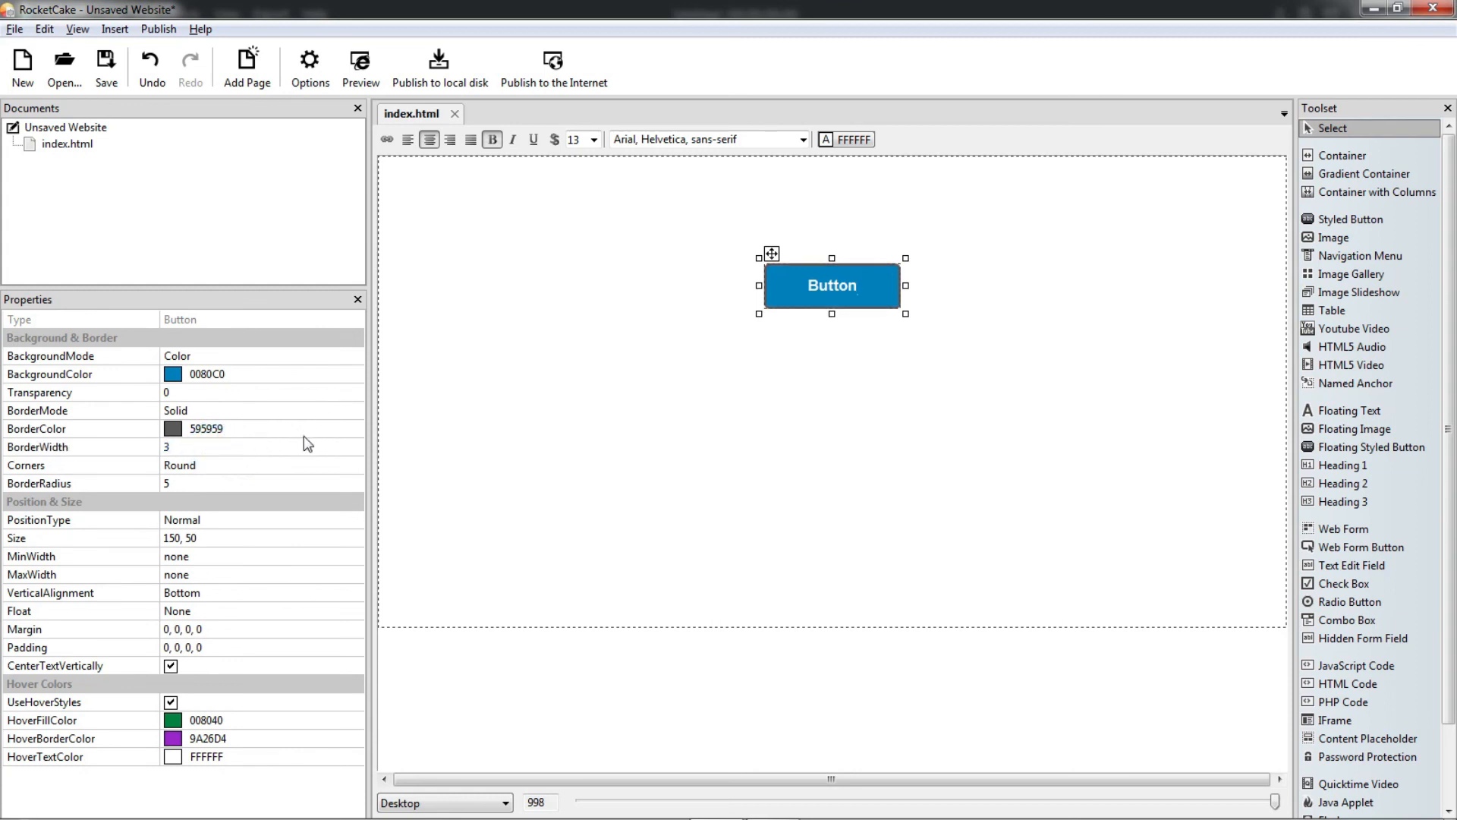
{"action": "left_click", "coordinate": [334, 430]}
{"action": "left_click", "coordinate": [354, 430]}
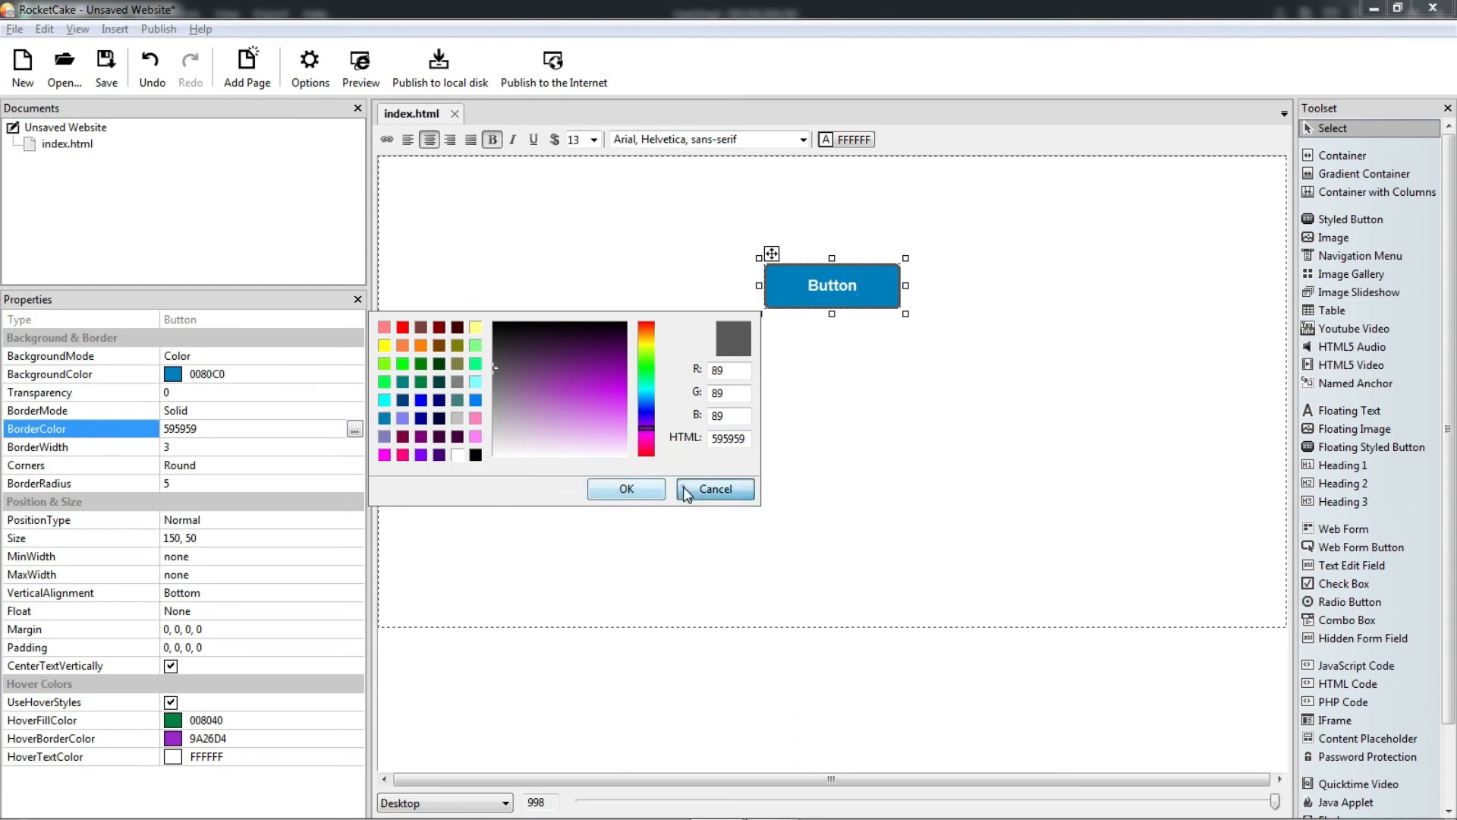
{"action": "left_click", "coordinate": [645, 489]}
- Try a dotted border on the button and deselect it to view the border
{"action": "left_click", "coordinate": [354, 411]}
{"action": "left_click", "coordinate": [354, 412]}
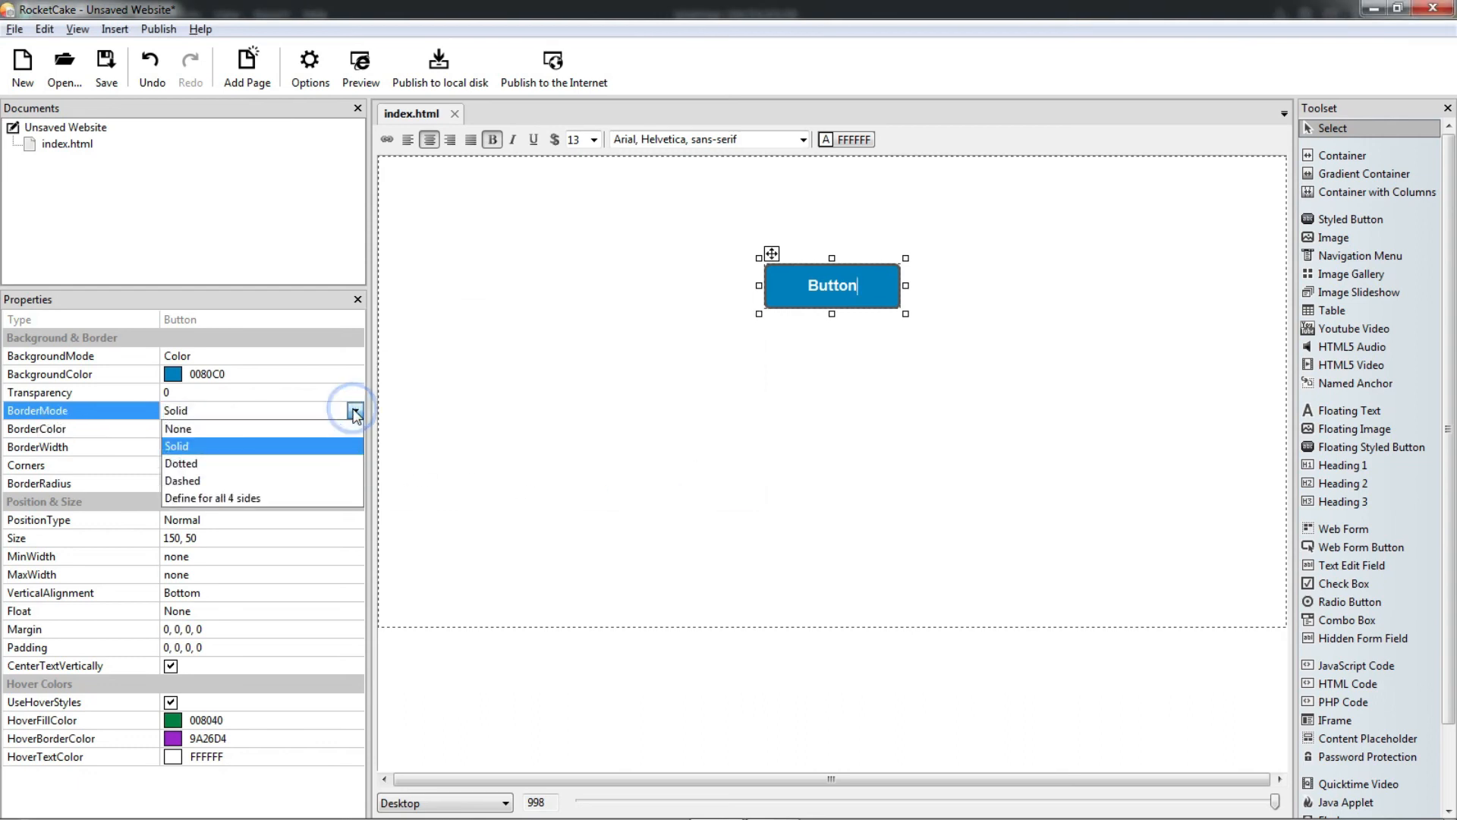
{"action": "left_click", "coordinate": [308, 458]}
{"action": "left_click", "coordinate": [933, 329]}
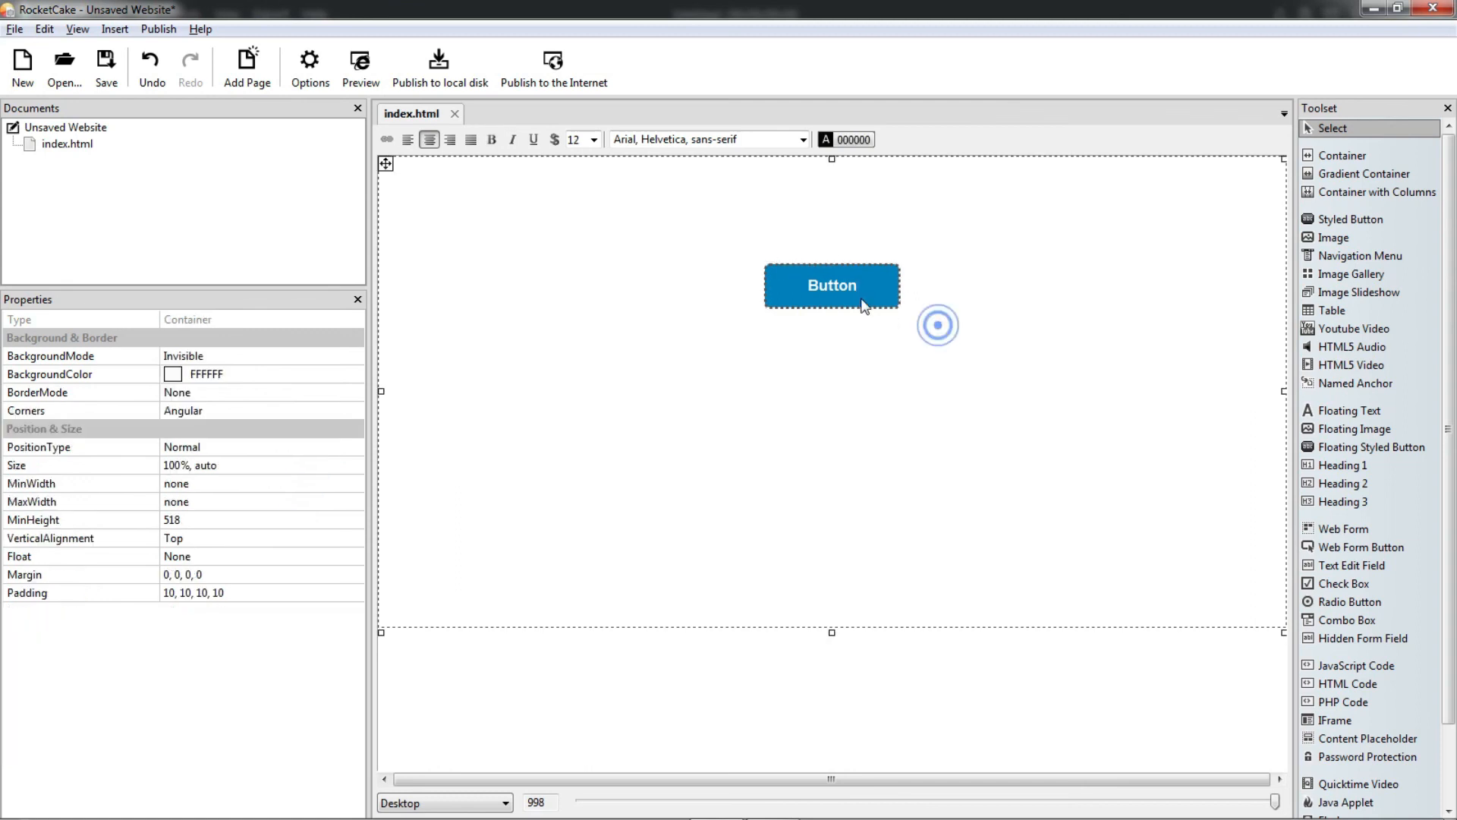
- Try a dashed border on the button and deselect it to view the result
{"action": "left_click", "coordinate": [765, 294]}
{"action": "left_click", "coordinate": [256, 414]}
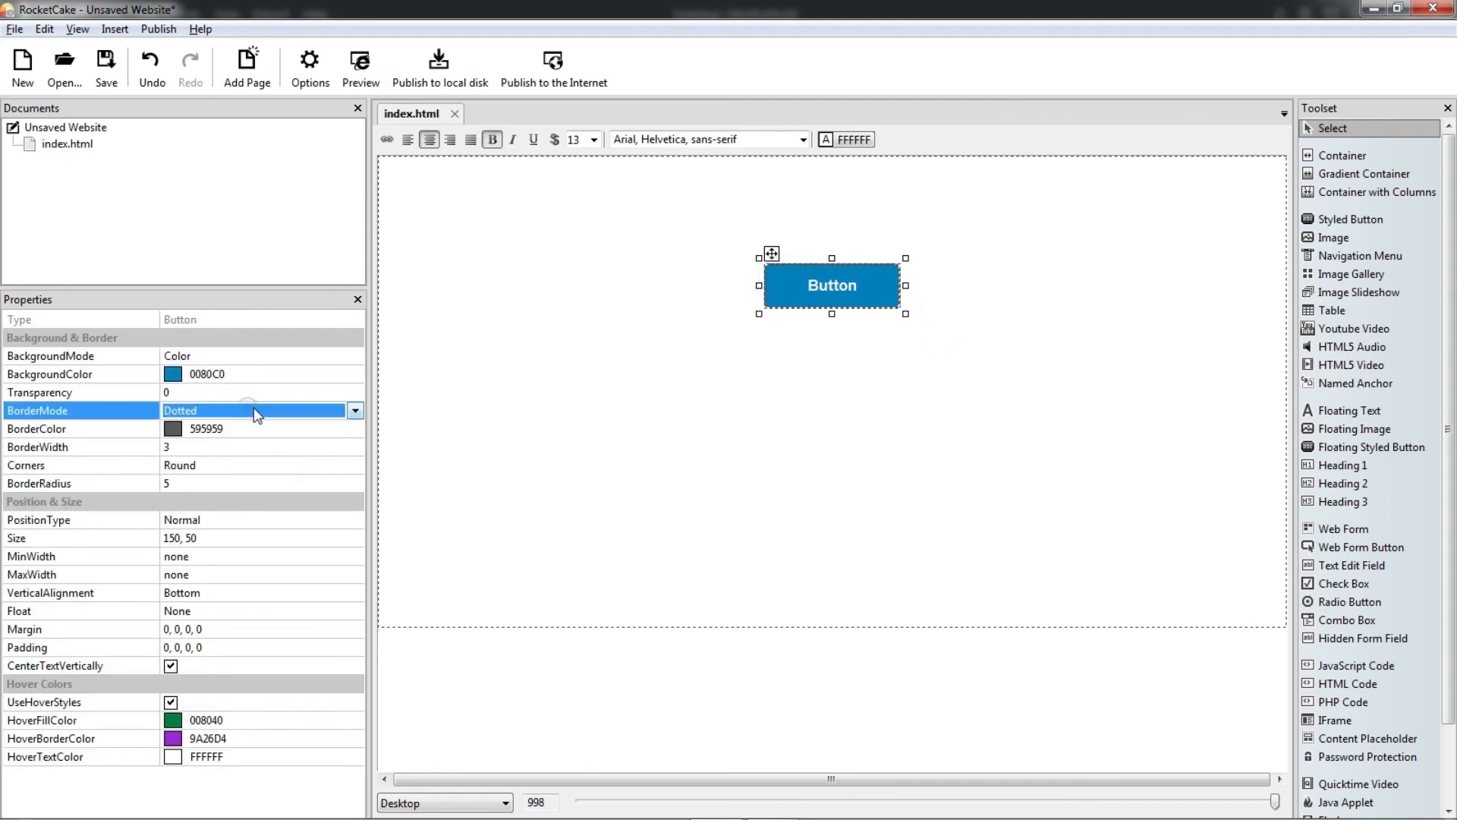
{"action": "left_click", "coordinate": [354, 410]}
{"action": "left_click", "coordinate": [235, 483]}
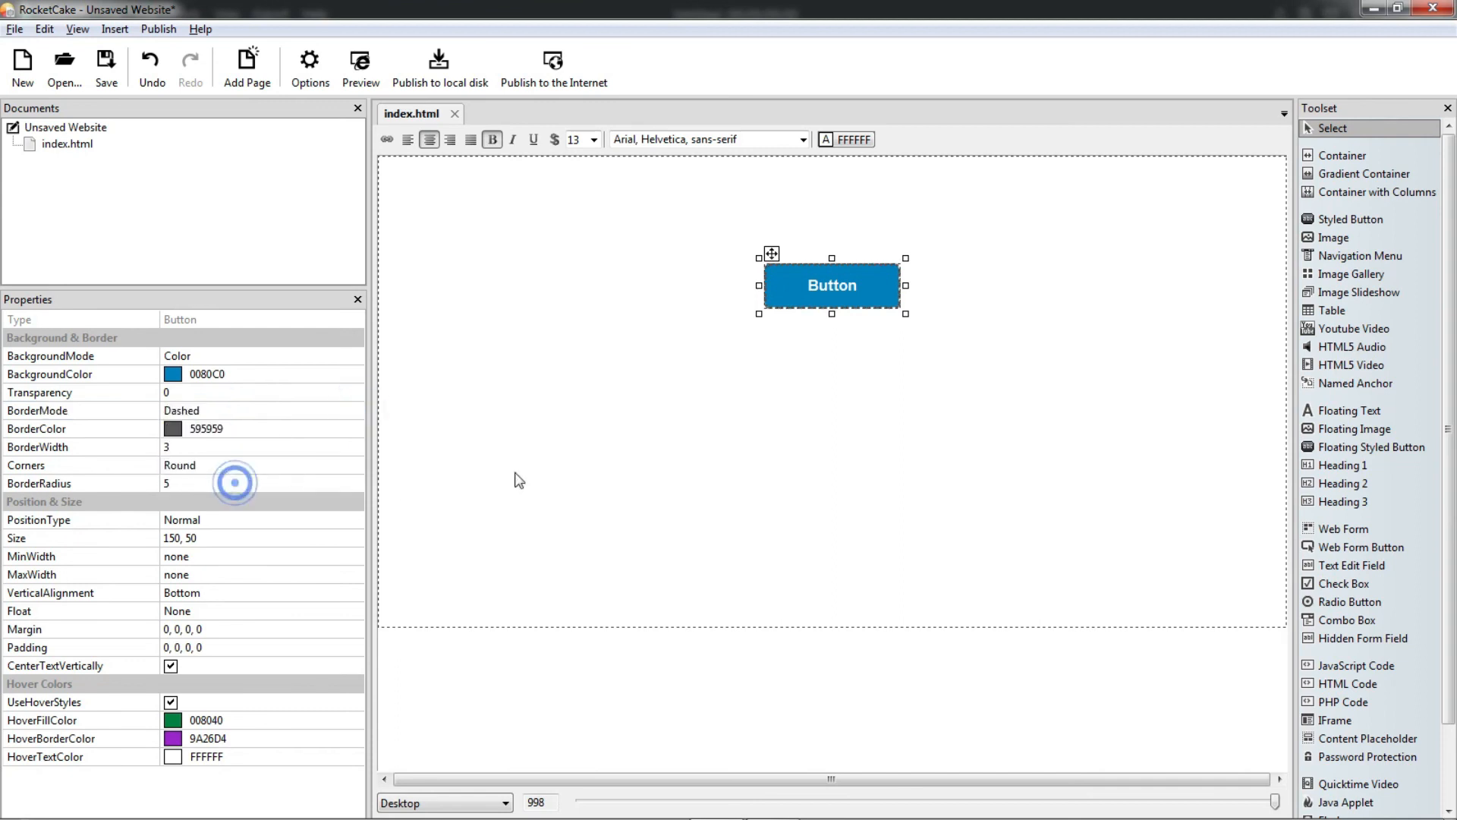
{"action": "left_click", "coordinate": [1027, 385]}
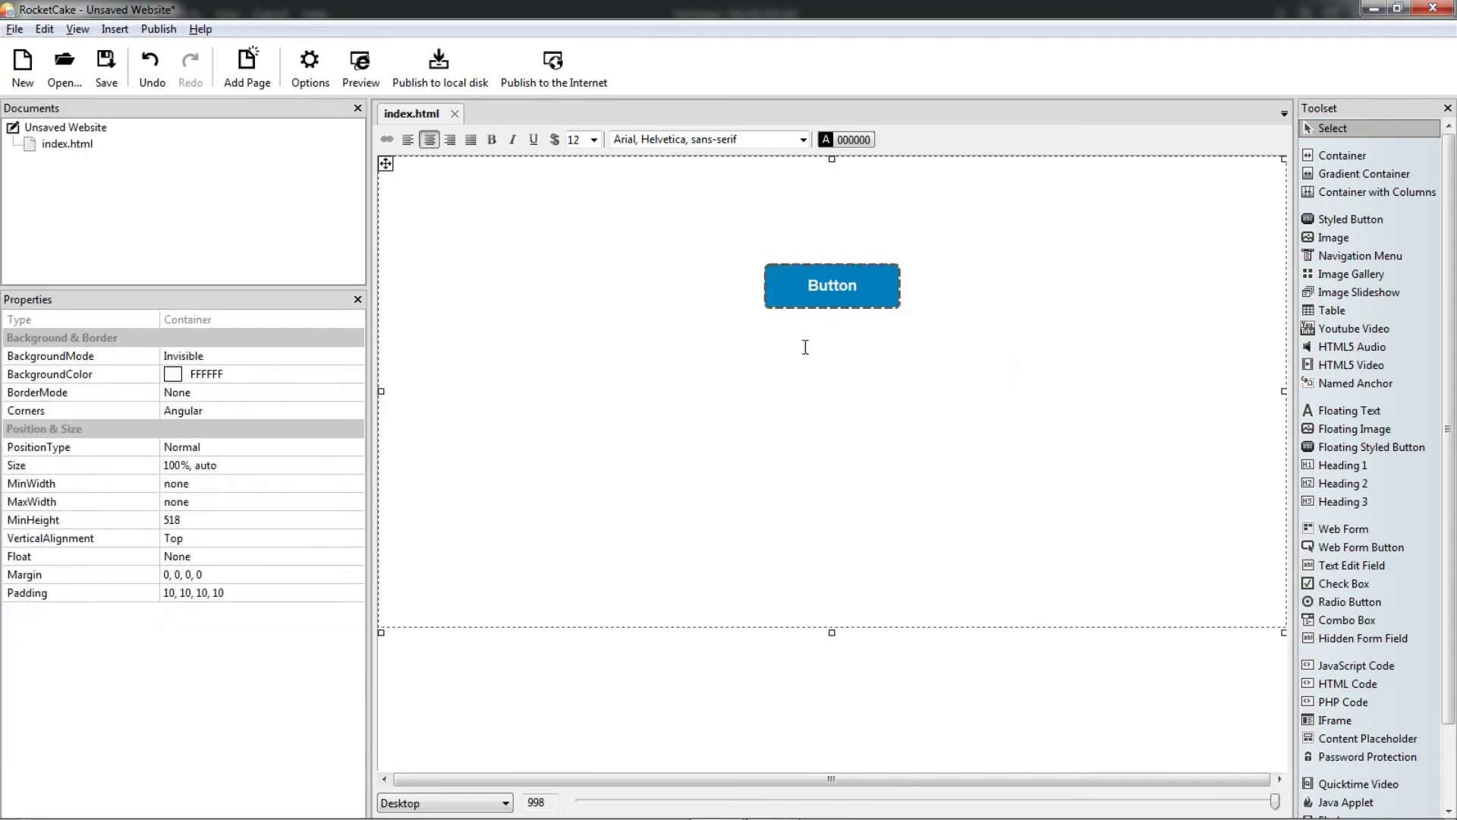
- Switch the button's border style back to Solid
{"action": "left_click", "coordinate": [797, 287]}
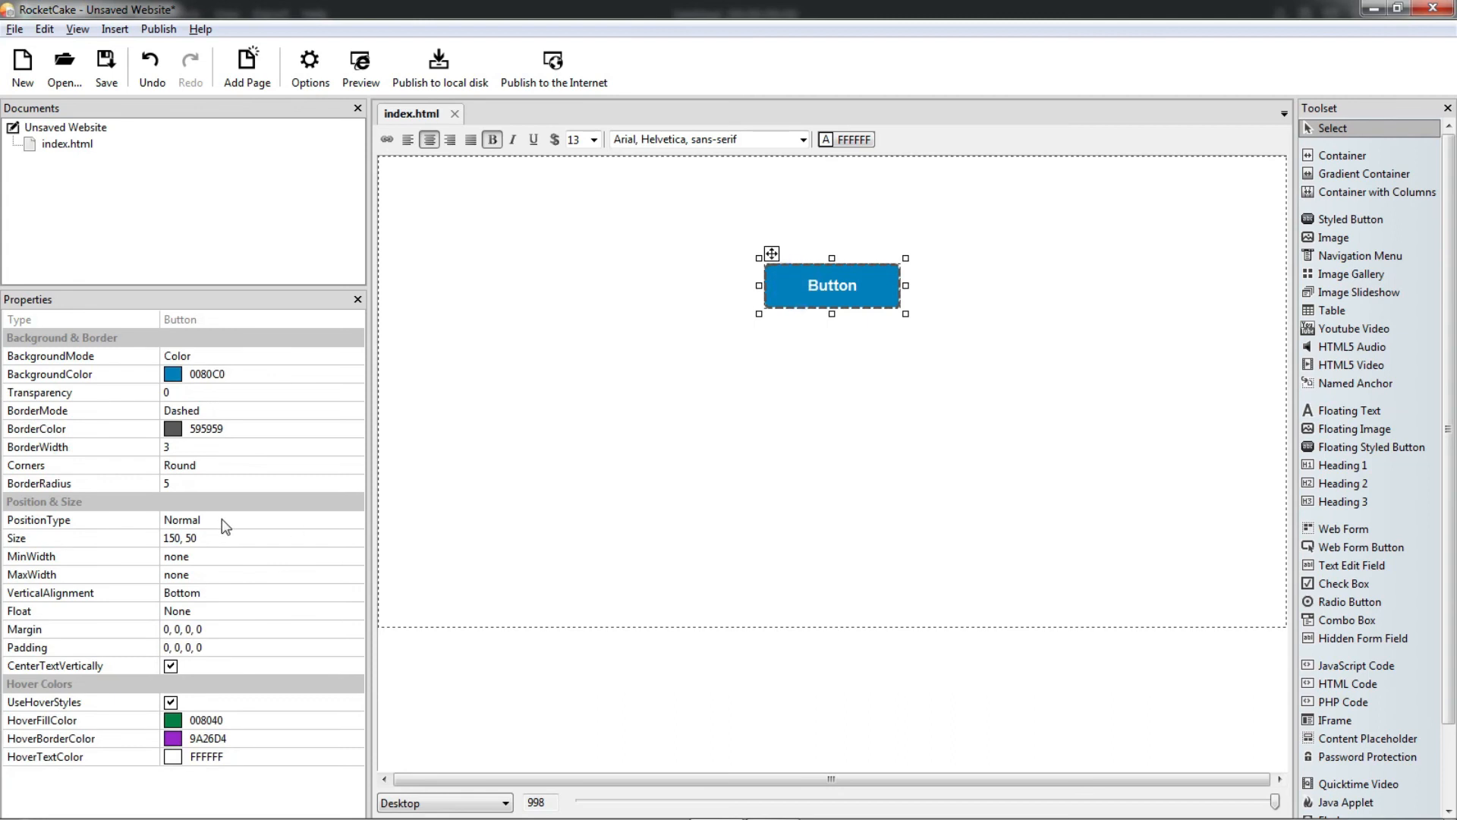
{"action": "left_click", "coordinate": [316, 411]}
{"action": "left_click", "coordinate": [355, 412]}
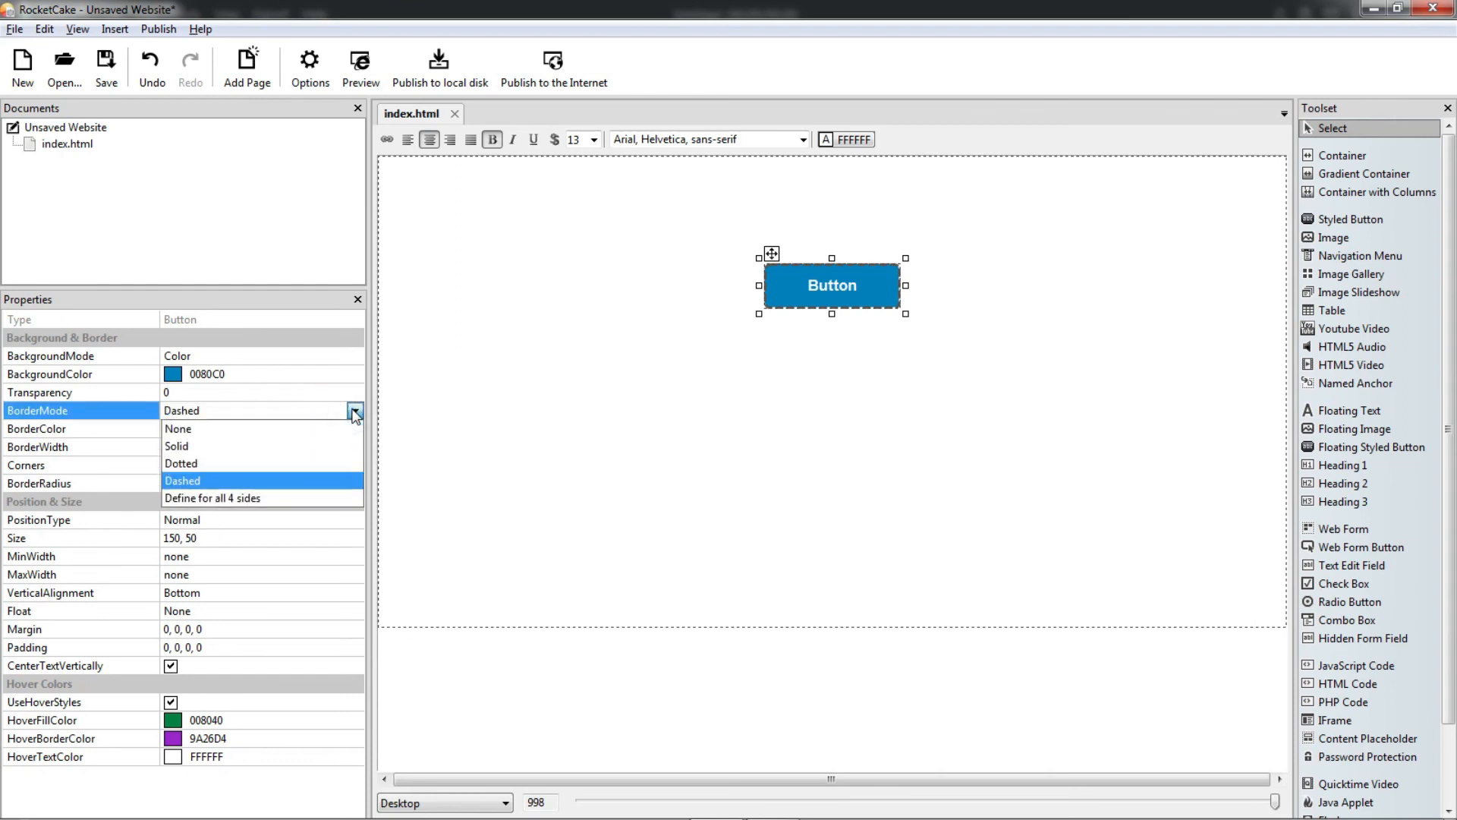
{"action": "left_click", "coordinate": [267, 445]}
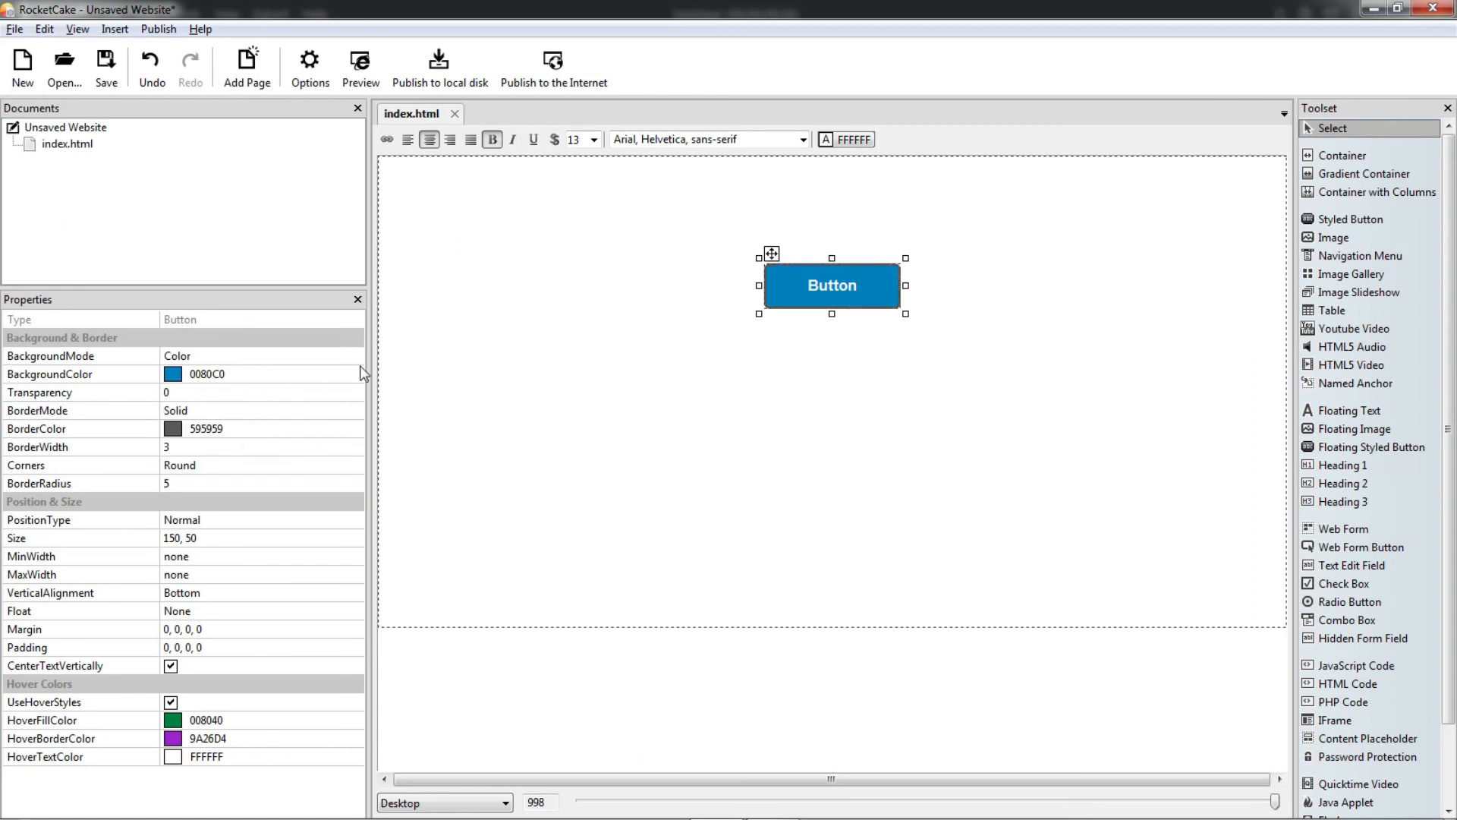
- Set the button's border colour to dark blue 004080 and deselect the button to view it
{"action": "left_click", "coordinate": [351, 437]}
{"action": "left_click", "coordinate": [355, 429]}
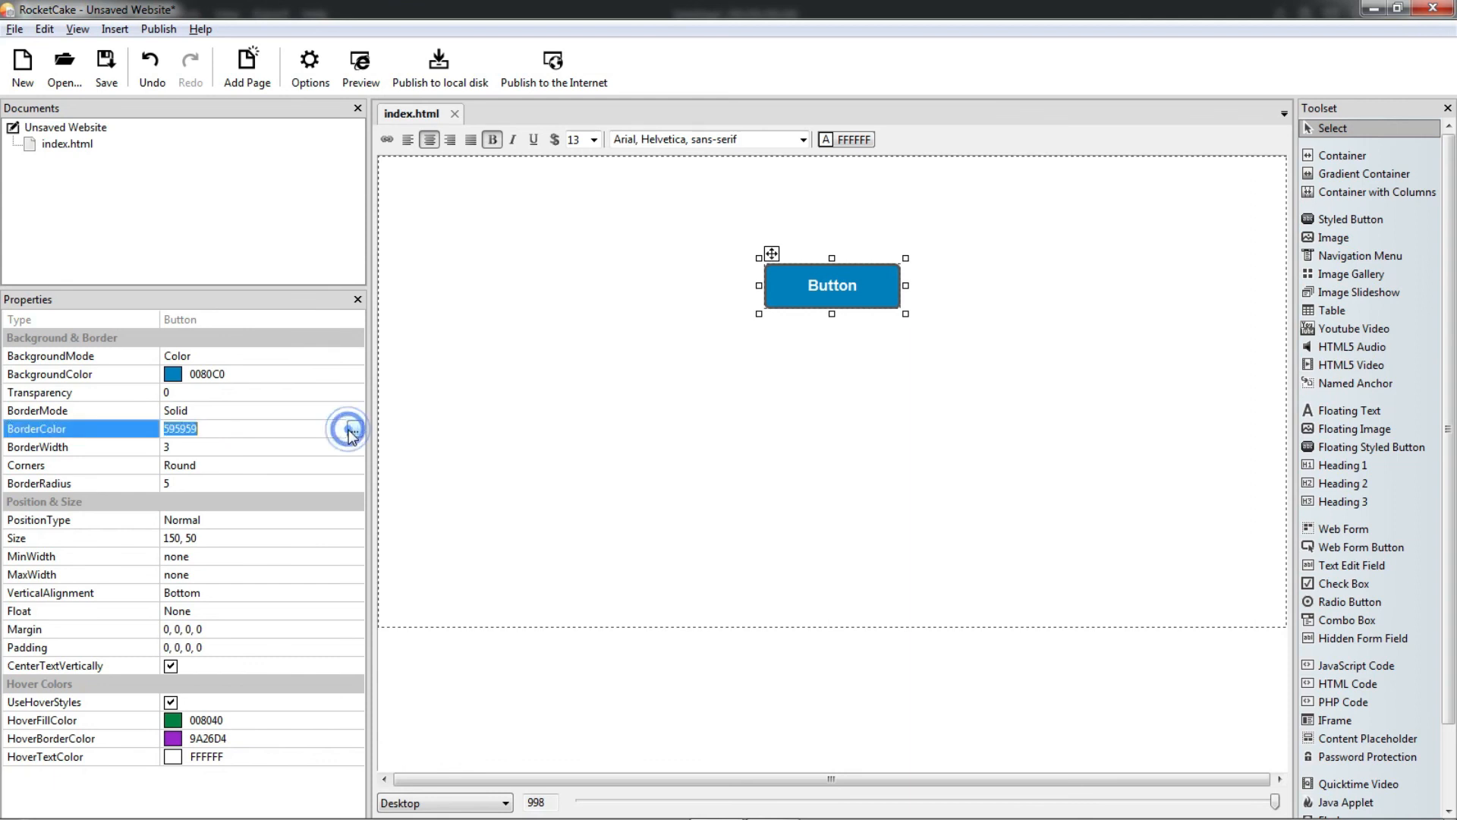
{"action": "left_click", "coordinate": [401, 402]}
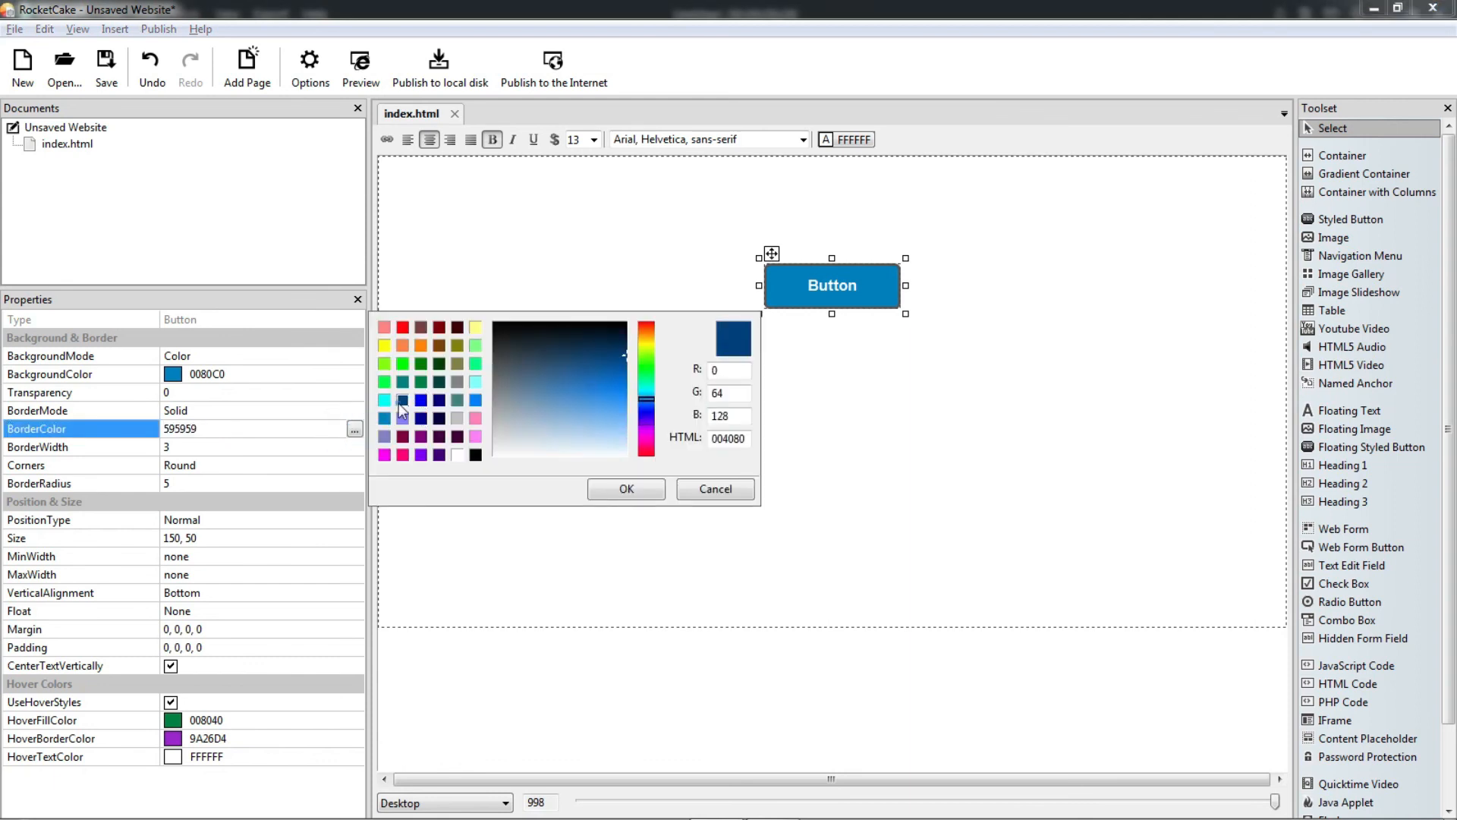
{"action": "left_click", "coordinate": [598, 488]}
{"action": "left_click", "coordinate": [859, 494]}
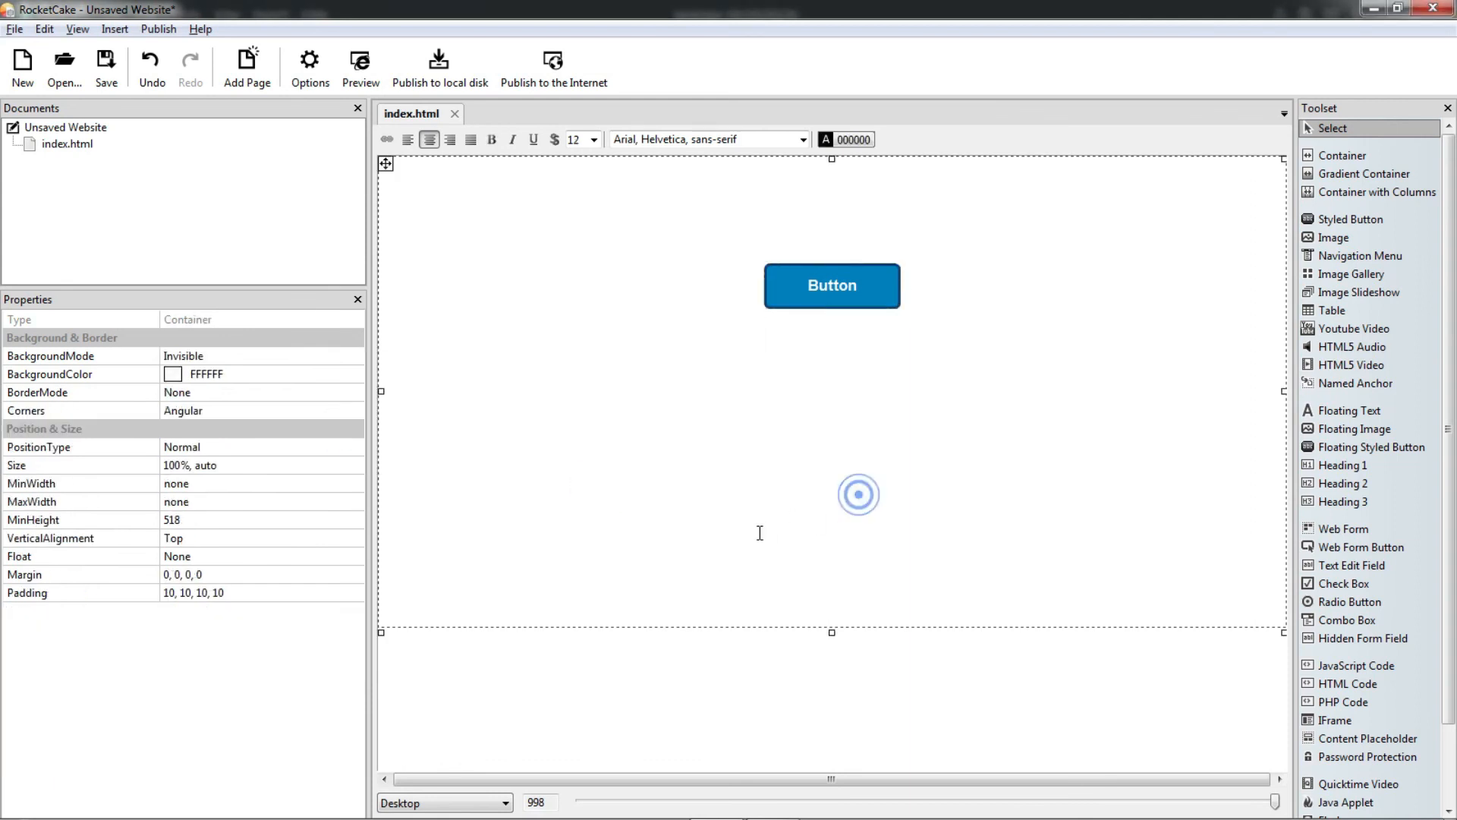
- Set the button's hover border colour to bright green 00FF00 and check the hover effect in a browser preview
{"action": "left_click", "coordinate": [857, 311]}
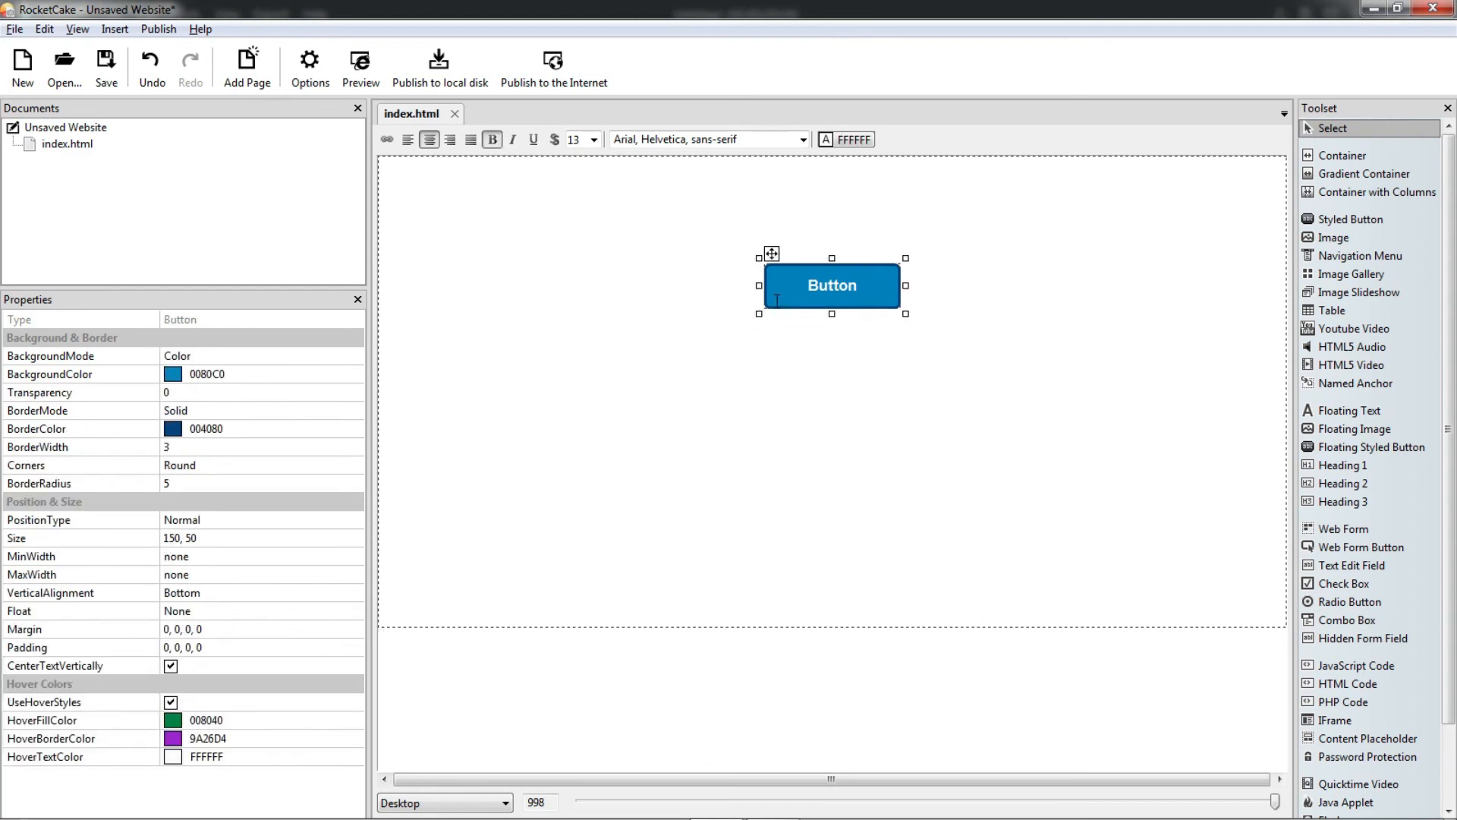
{"action": "left_click", "coordinate": [221, 738]}
{"action": "left_click", "coordinate": [354, 738]}
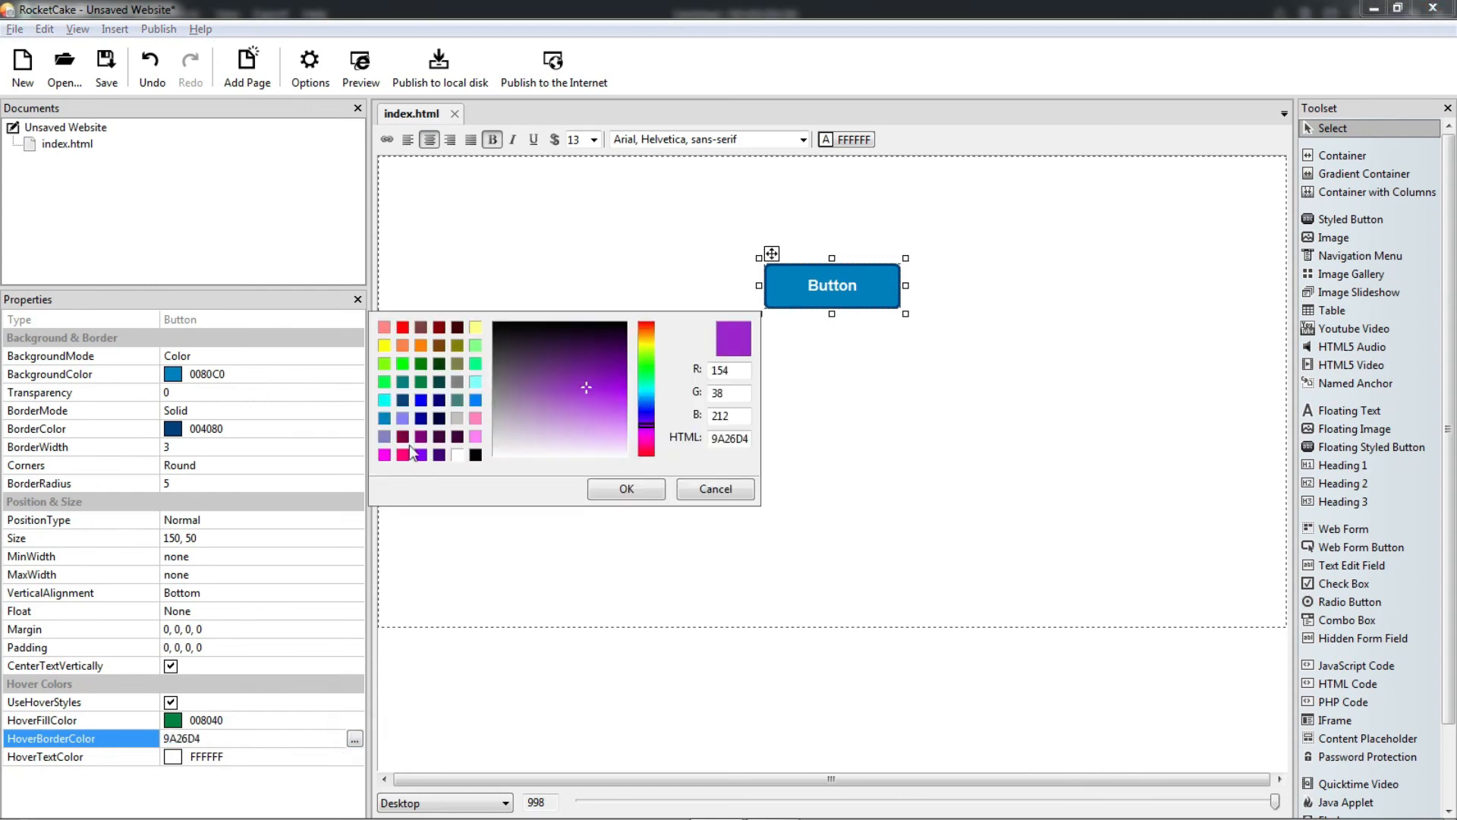
{"action": "left_click", "coordinate": [403, 363]}
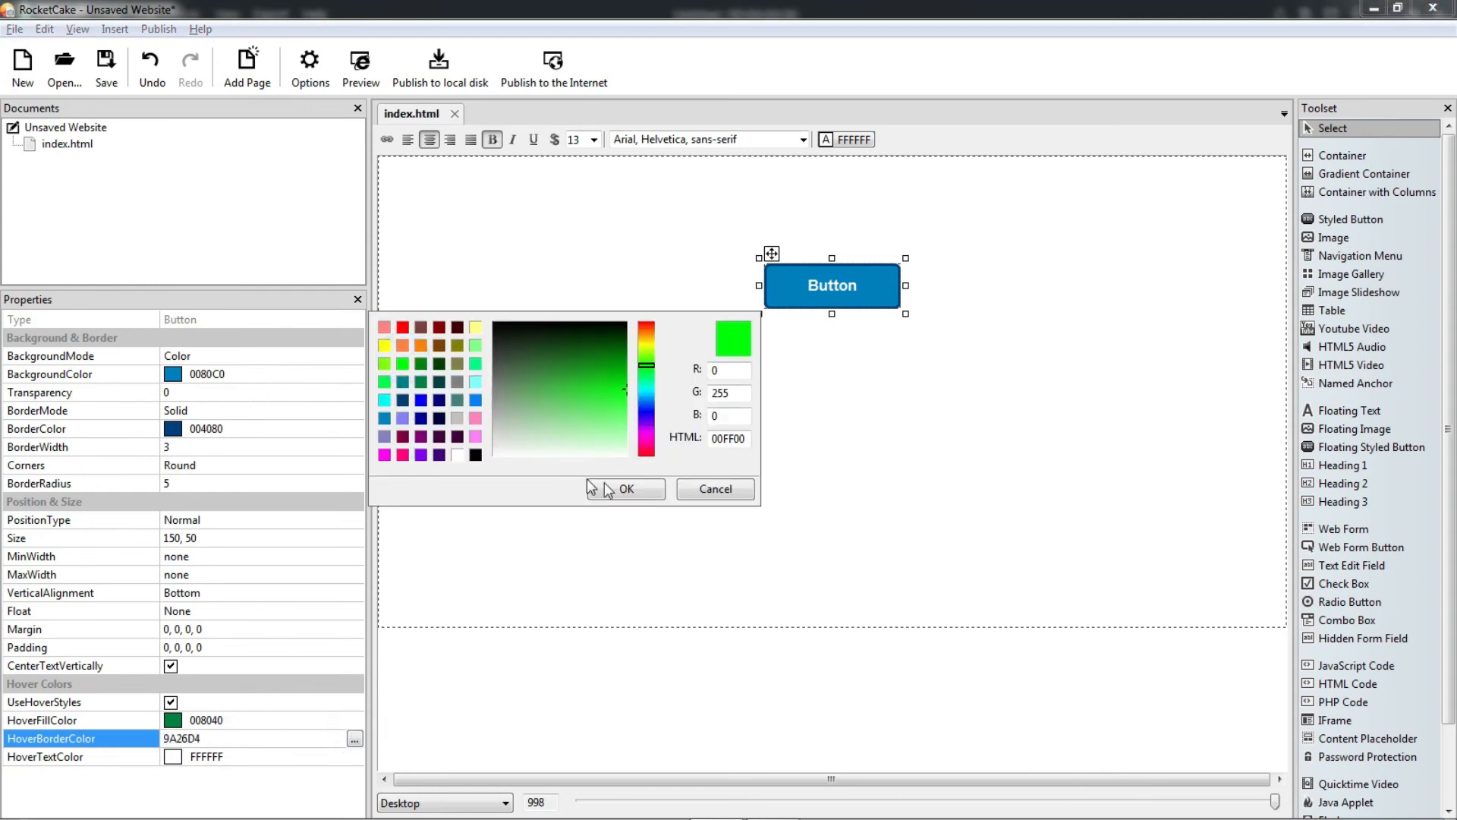
{"action": "left_click", "coordinate": [627, 489]}
{"action": "left_click", "coordinate": [360, 69]}
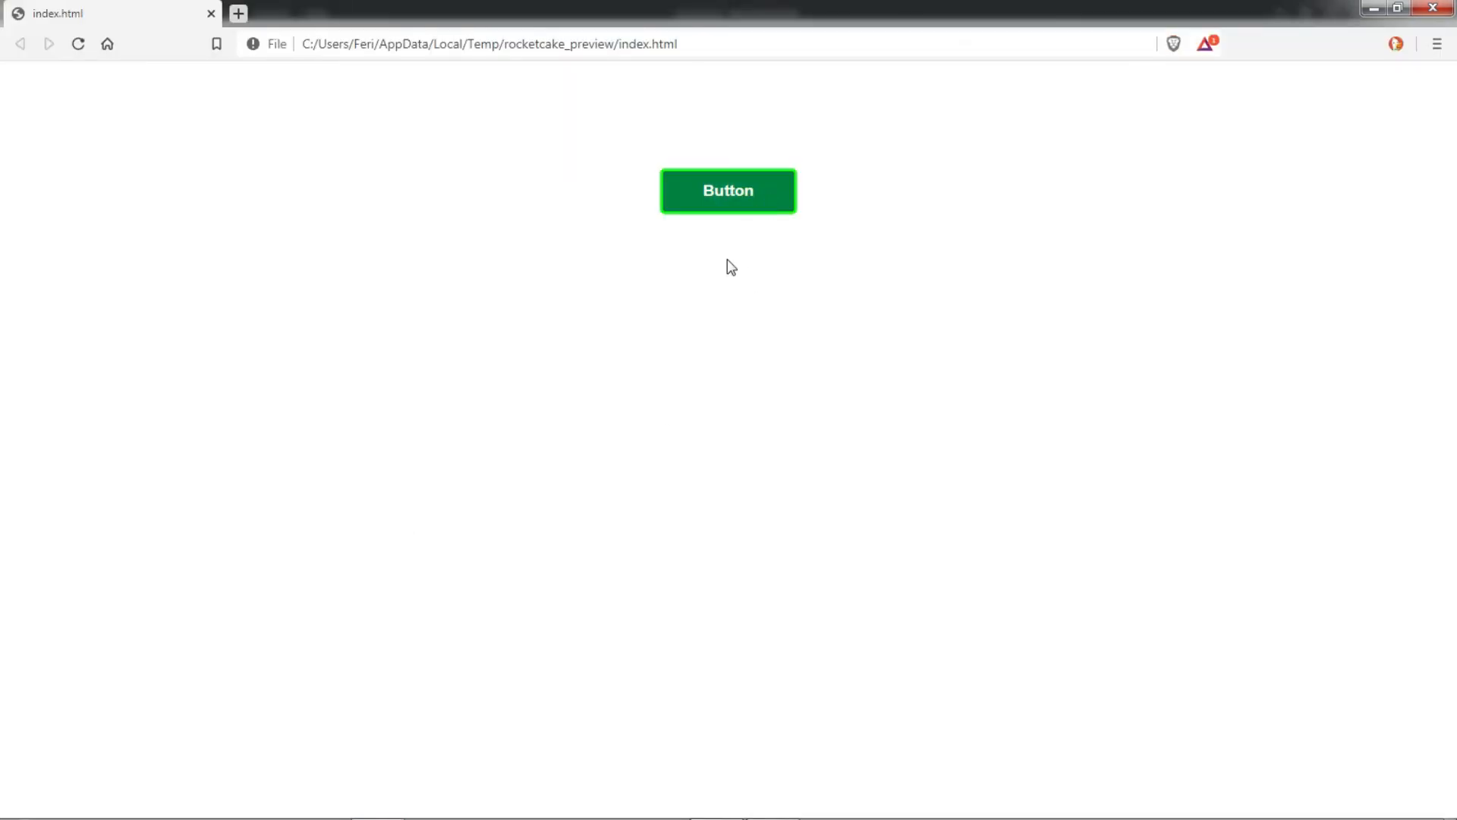
{"action": "left_click", "coordinate": [1434, 8]}
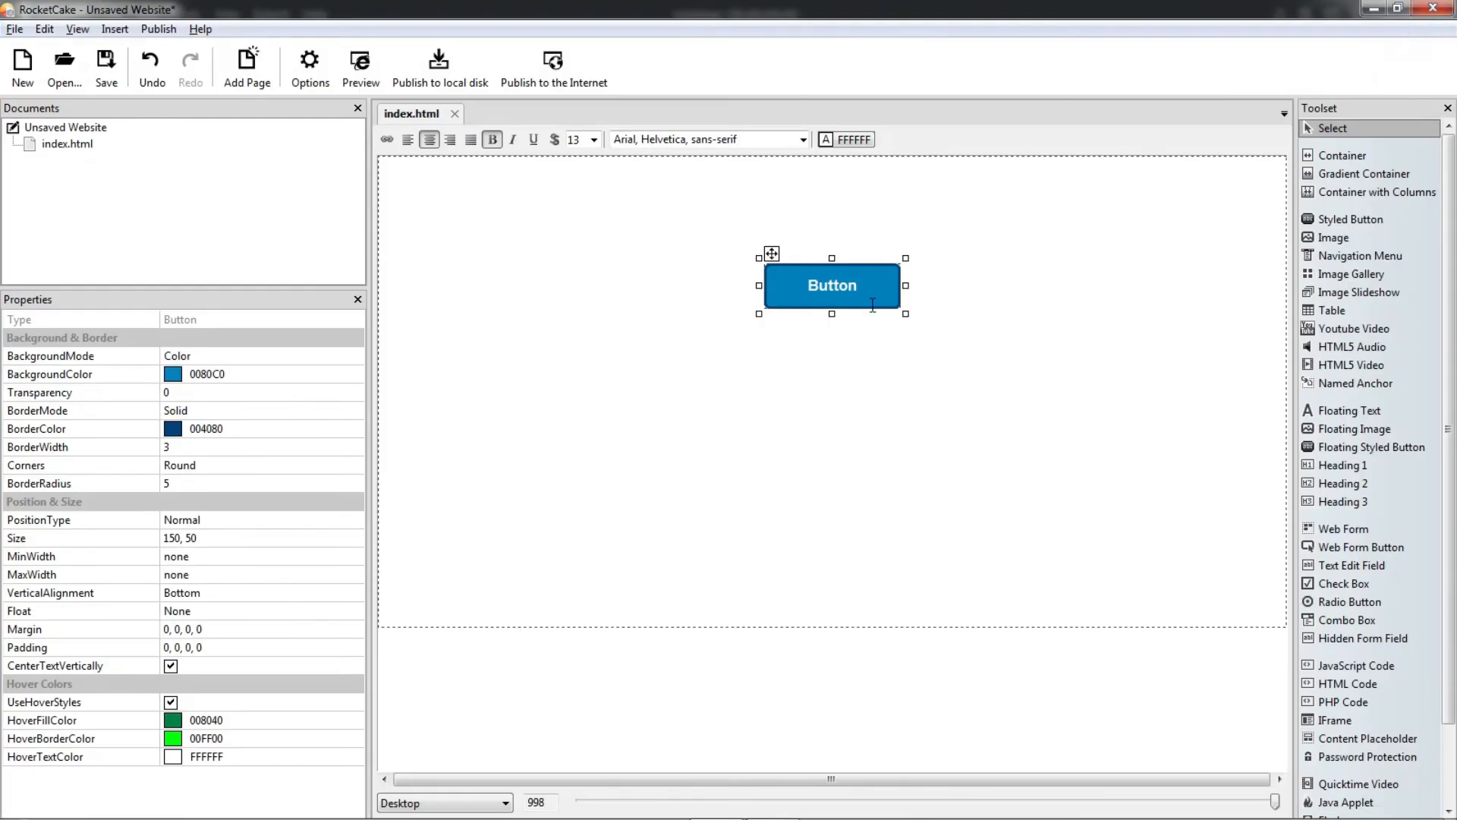
- Set the button's hover text colour to yellow F0F04F and check the hover effect in a browser preview
{"action": "left_click", "coordinate": [224, 755]}
{"action": "left_click", "coordinate": [355, 756]}
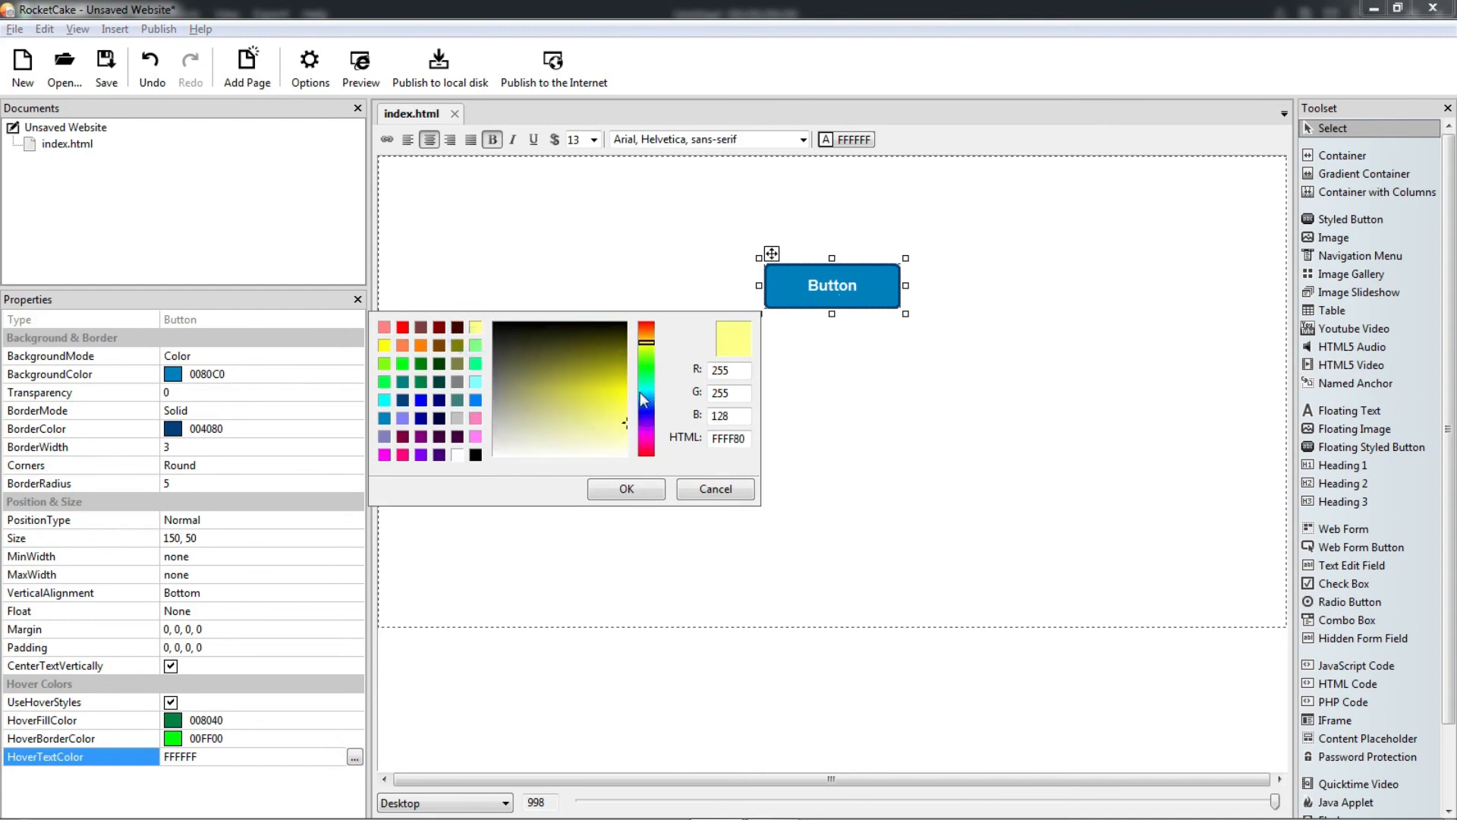
{"action": "left_click", "coordinate": [615, 418]}
{"action": "left_click_drag", "start_coordinate": [615, 417], "coordinate": [607, 406]}
{"action": "left_click", "coordinate": [621, 492]}
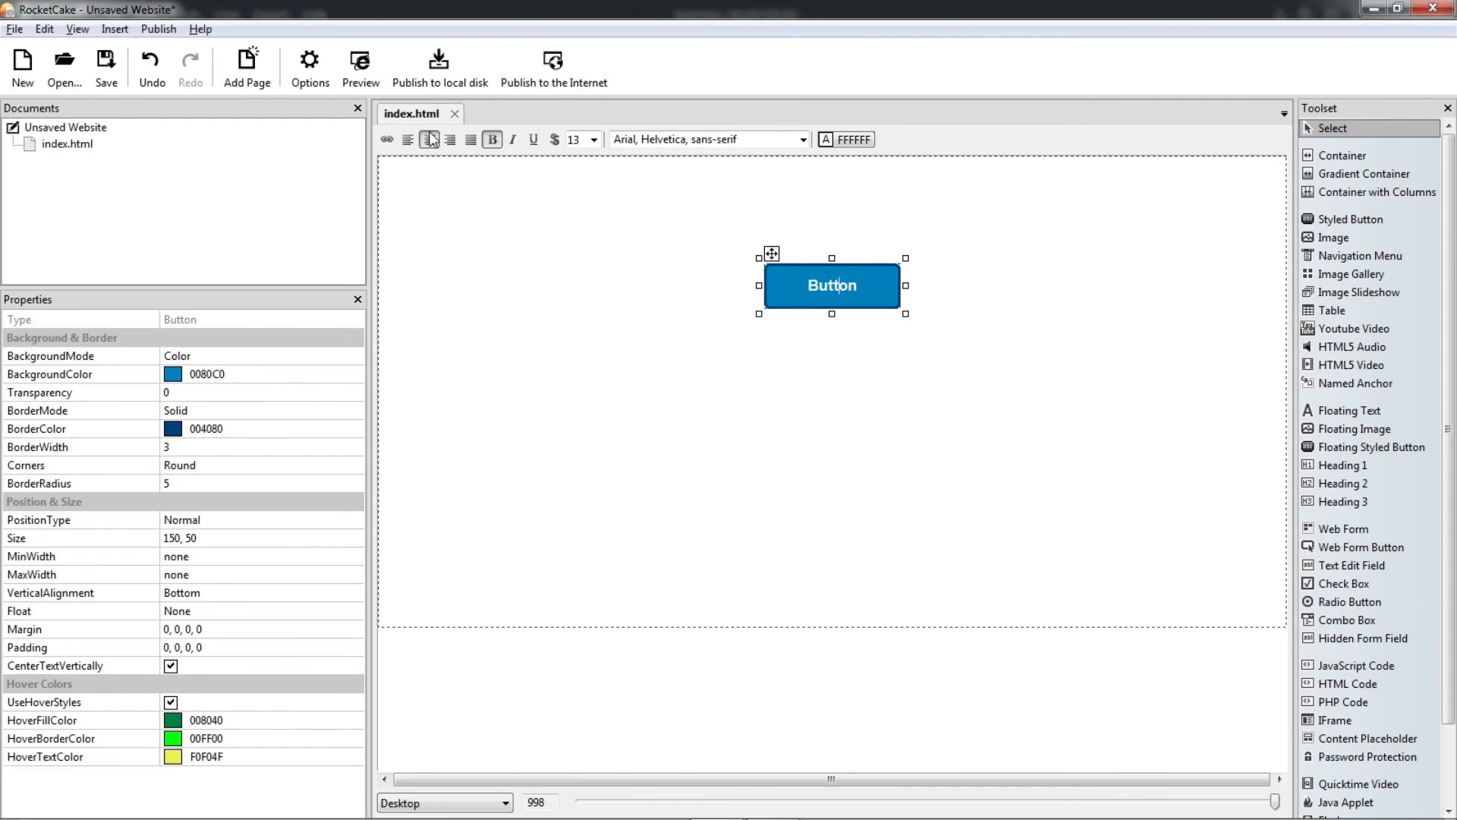
{"action": "left_click", "coordinate": [361, 64]}
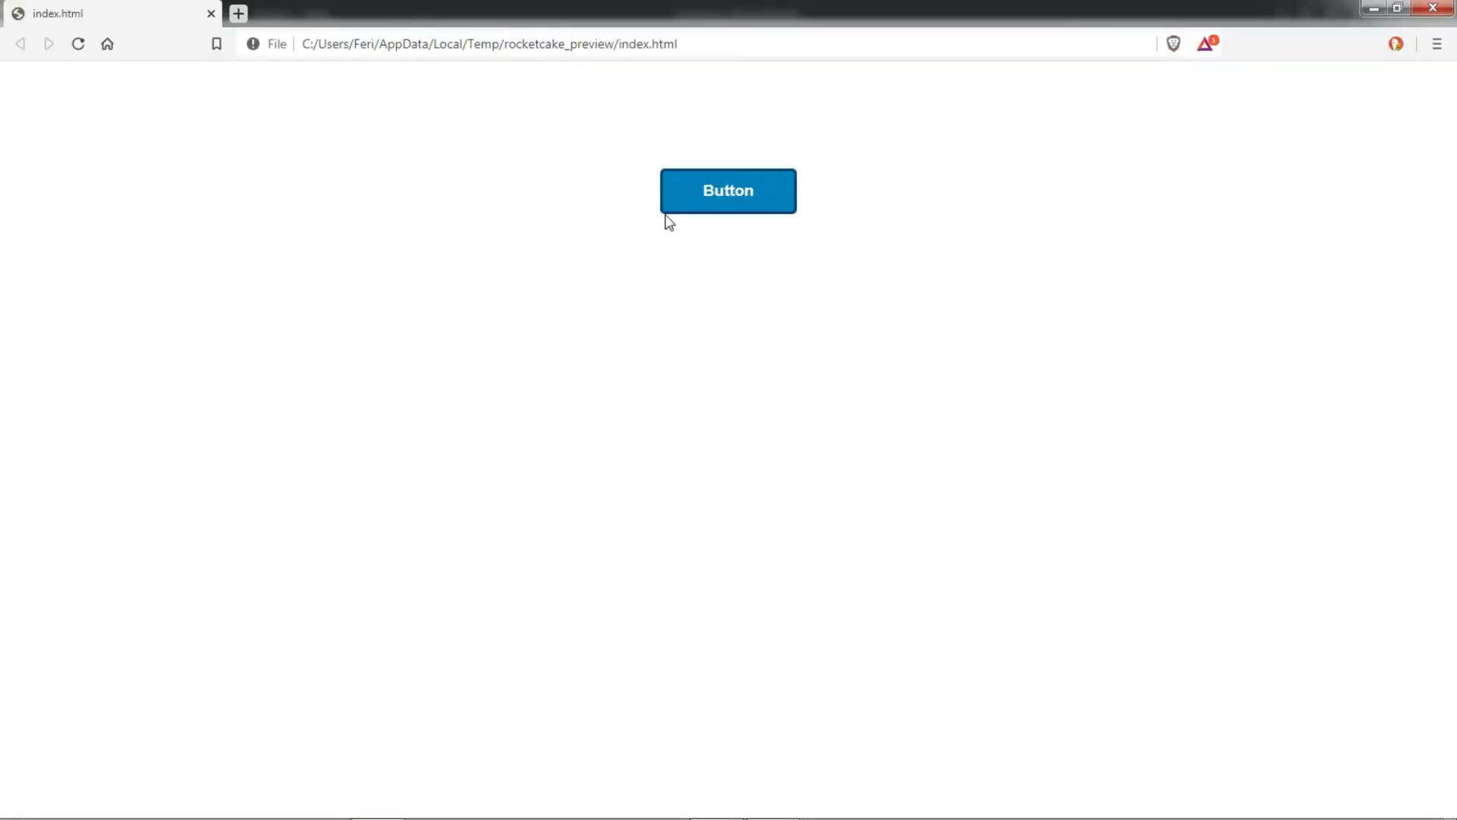
{"action": "left_click", "coordinate": [1438, 9]}
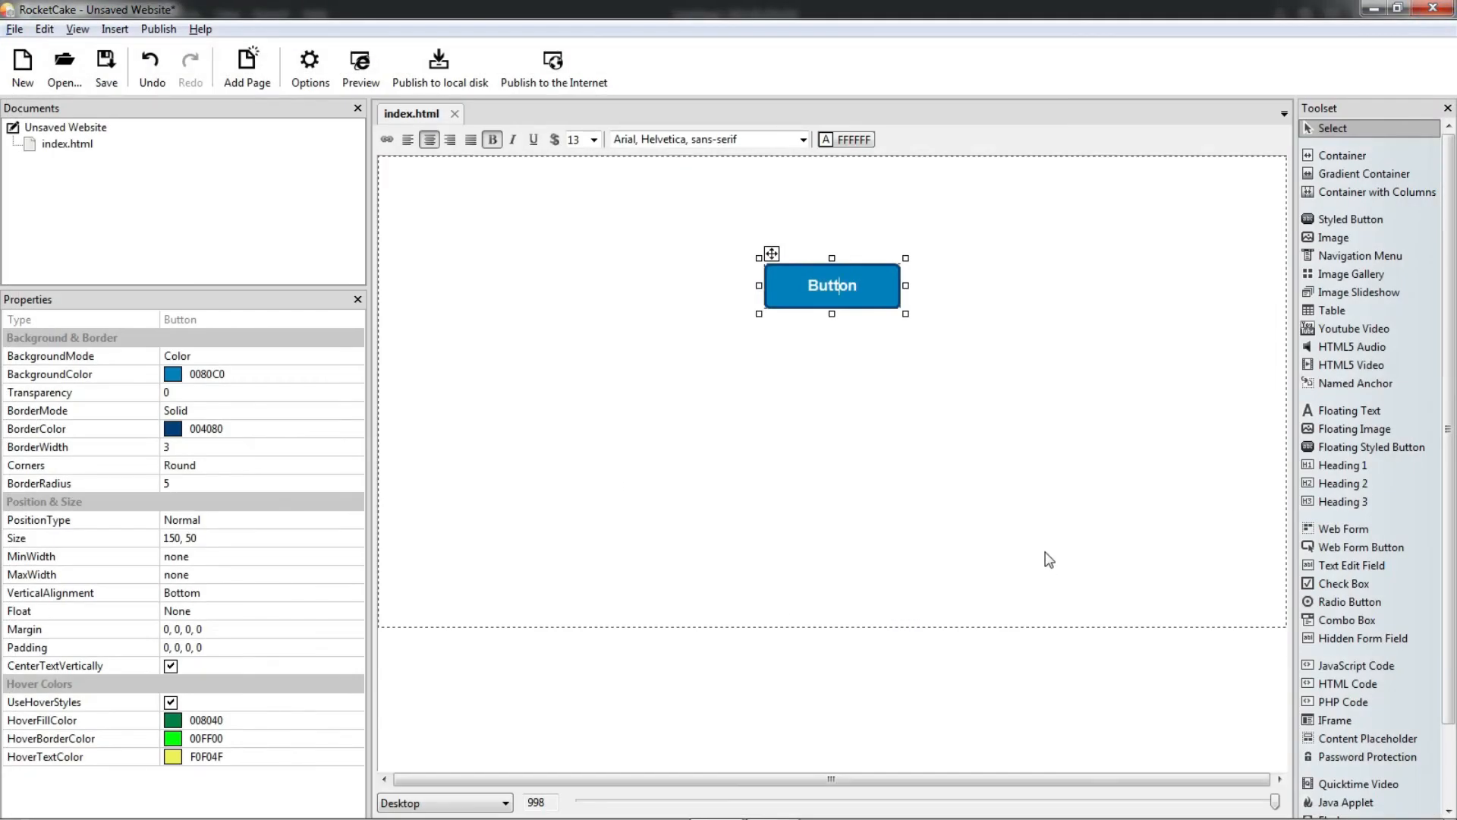